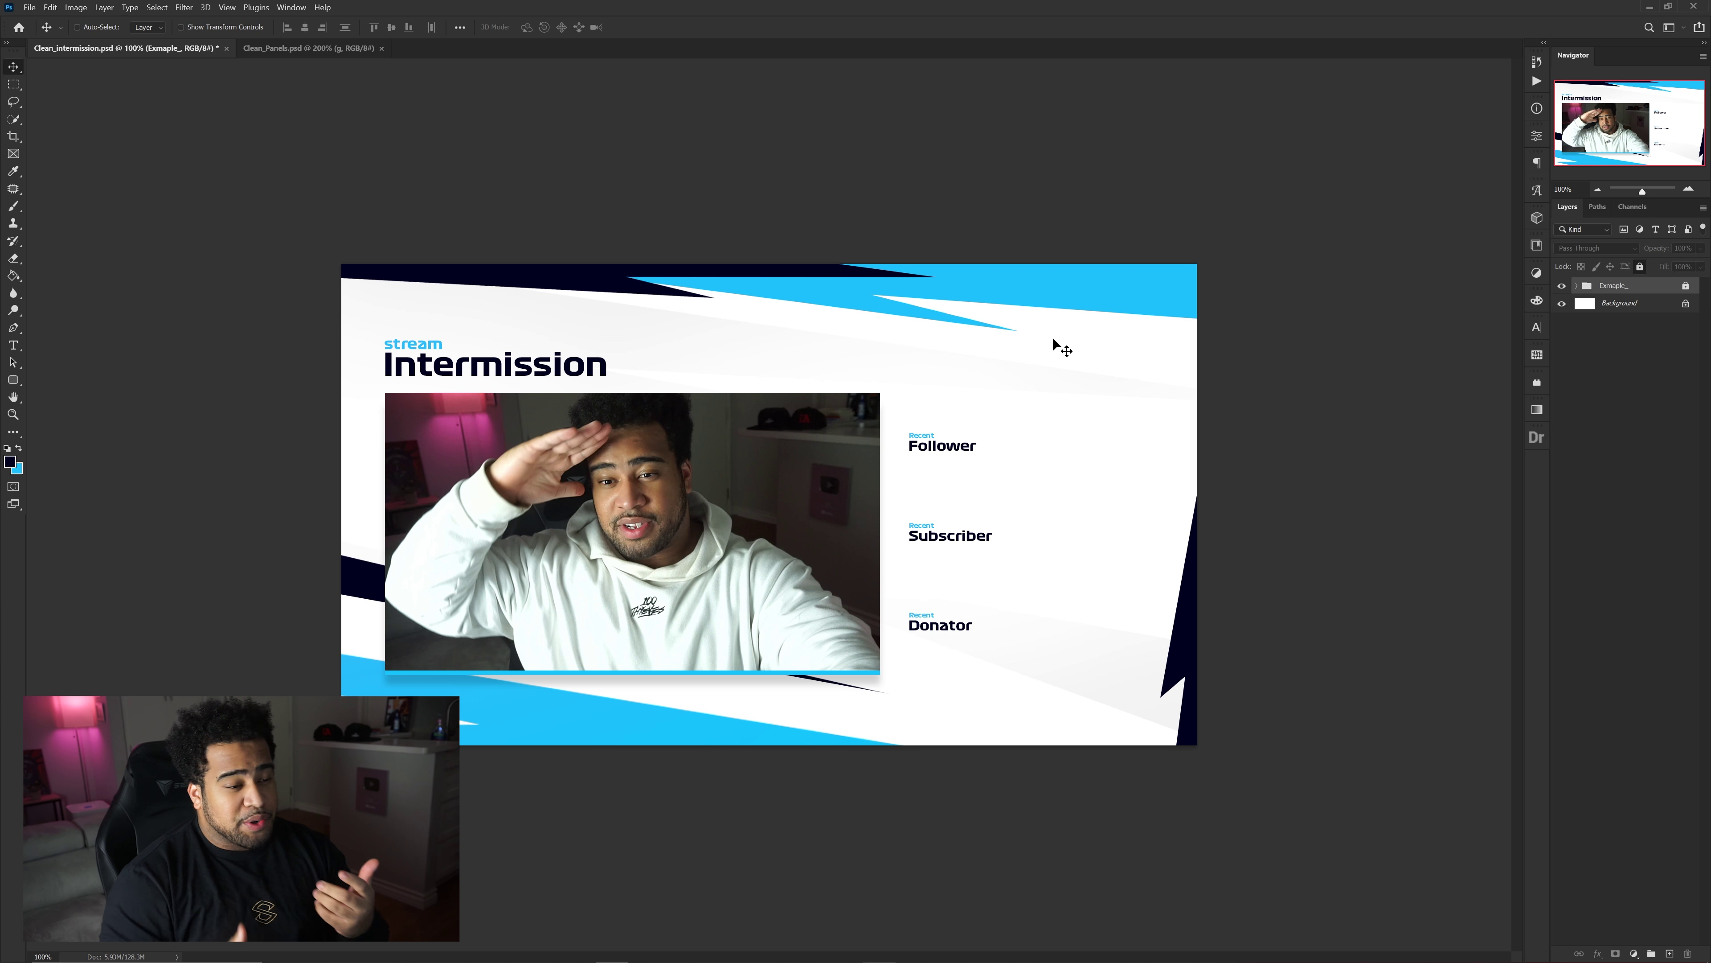
Hide the locked example group and select the Background layer.
{"action": "key", "text": "ctrl+comma"}
{"action": "key", "text": "alt+bracketleft"}
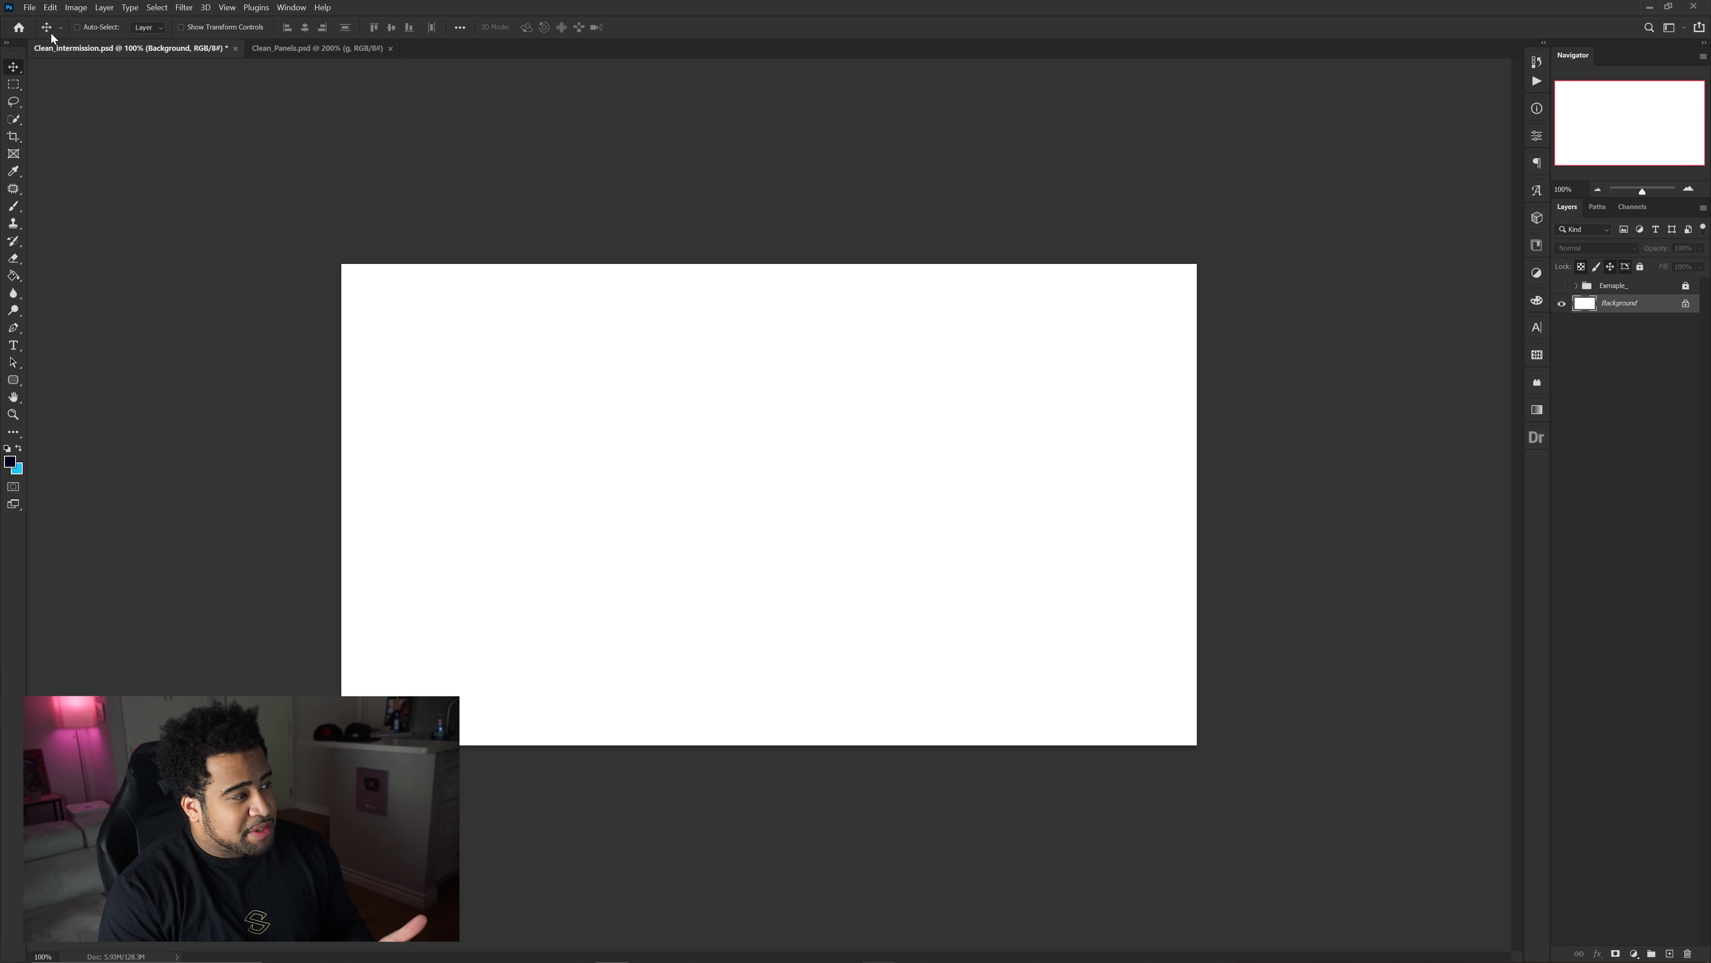
Review the new-document settings of the recent 1920 × 1080 px, 300 pixels/inch preset, and leave without creating a document.
{"action": "left_click", "coordinate": [34, 8]}
{"action": "left_click", "coordinate": [44, 22]}
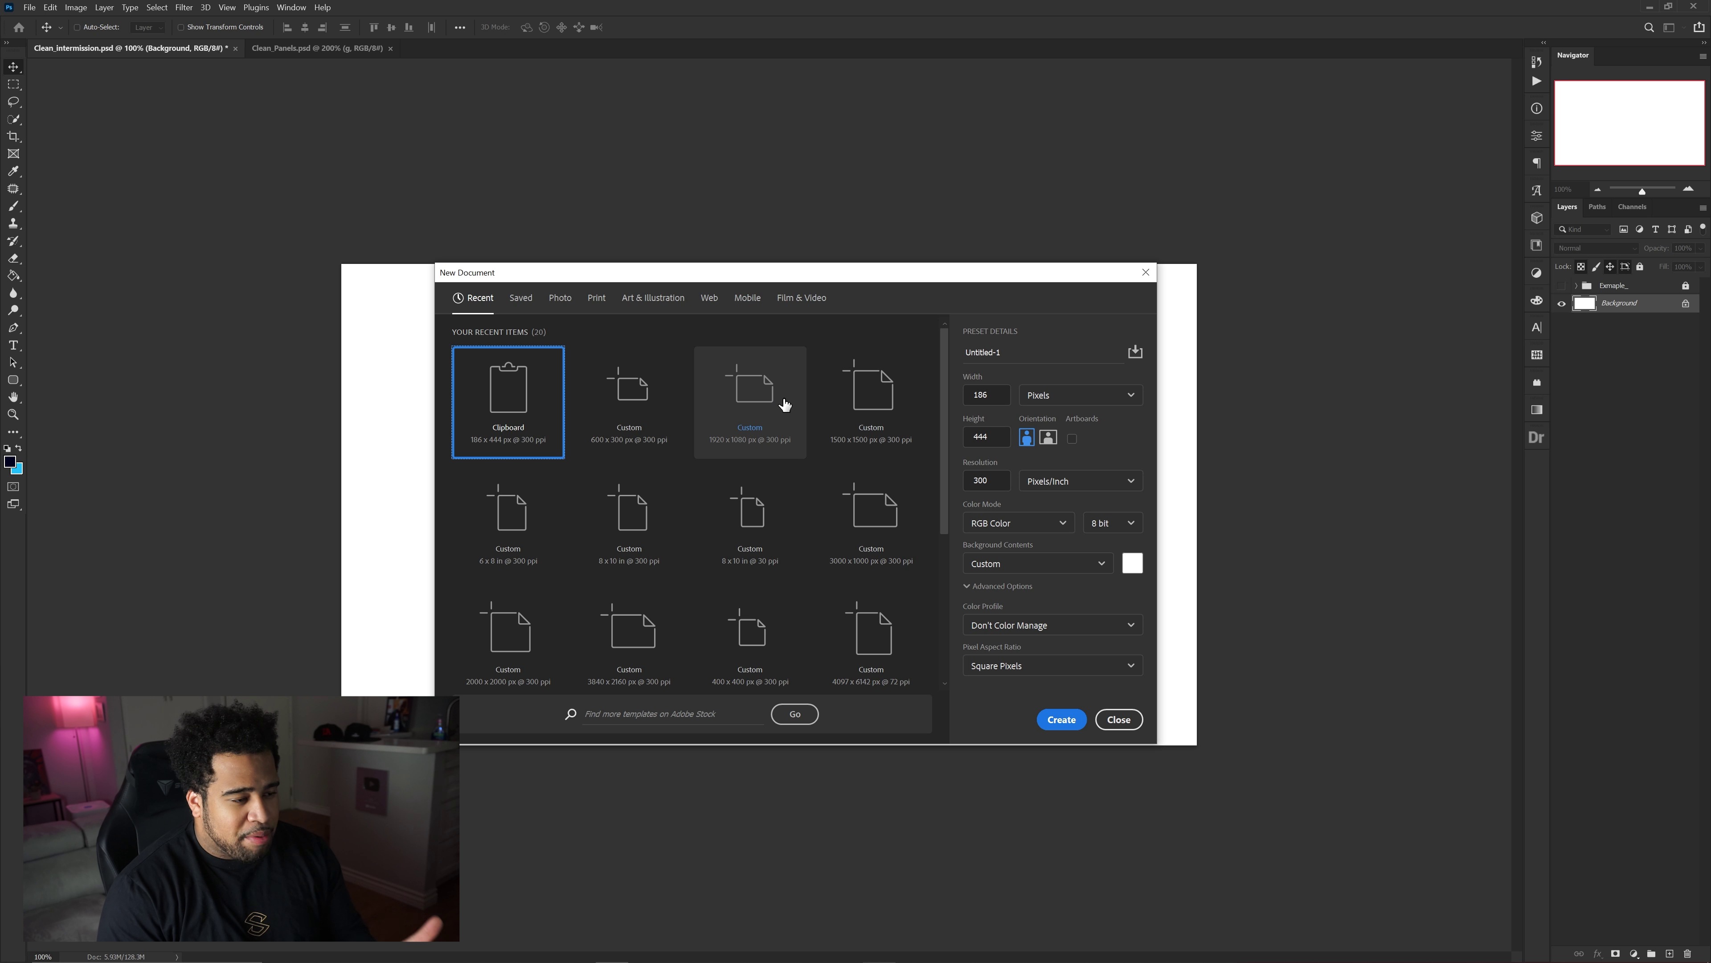
{"action": "left_click", "coordinate": [775, 401]}
{"action": "left_click", "coordinate": [1032, 395]}
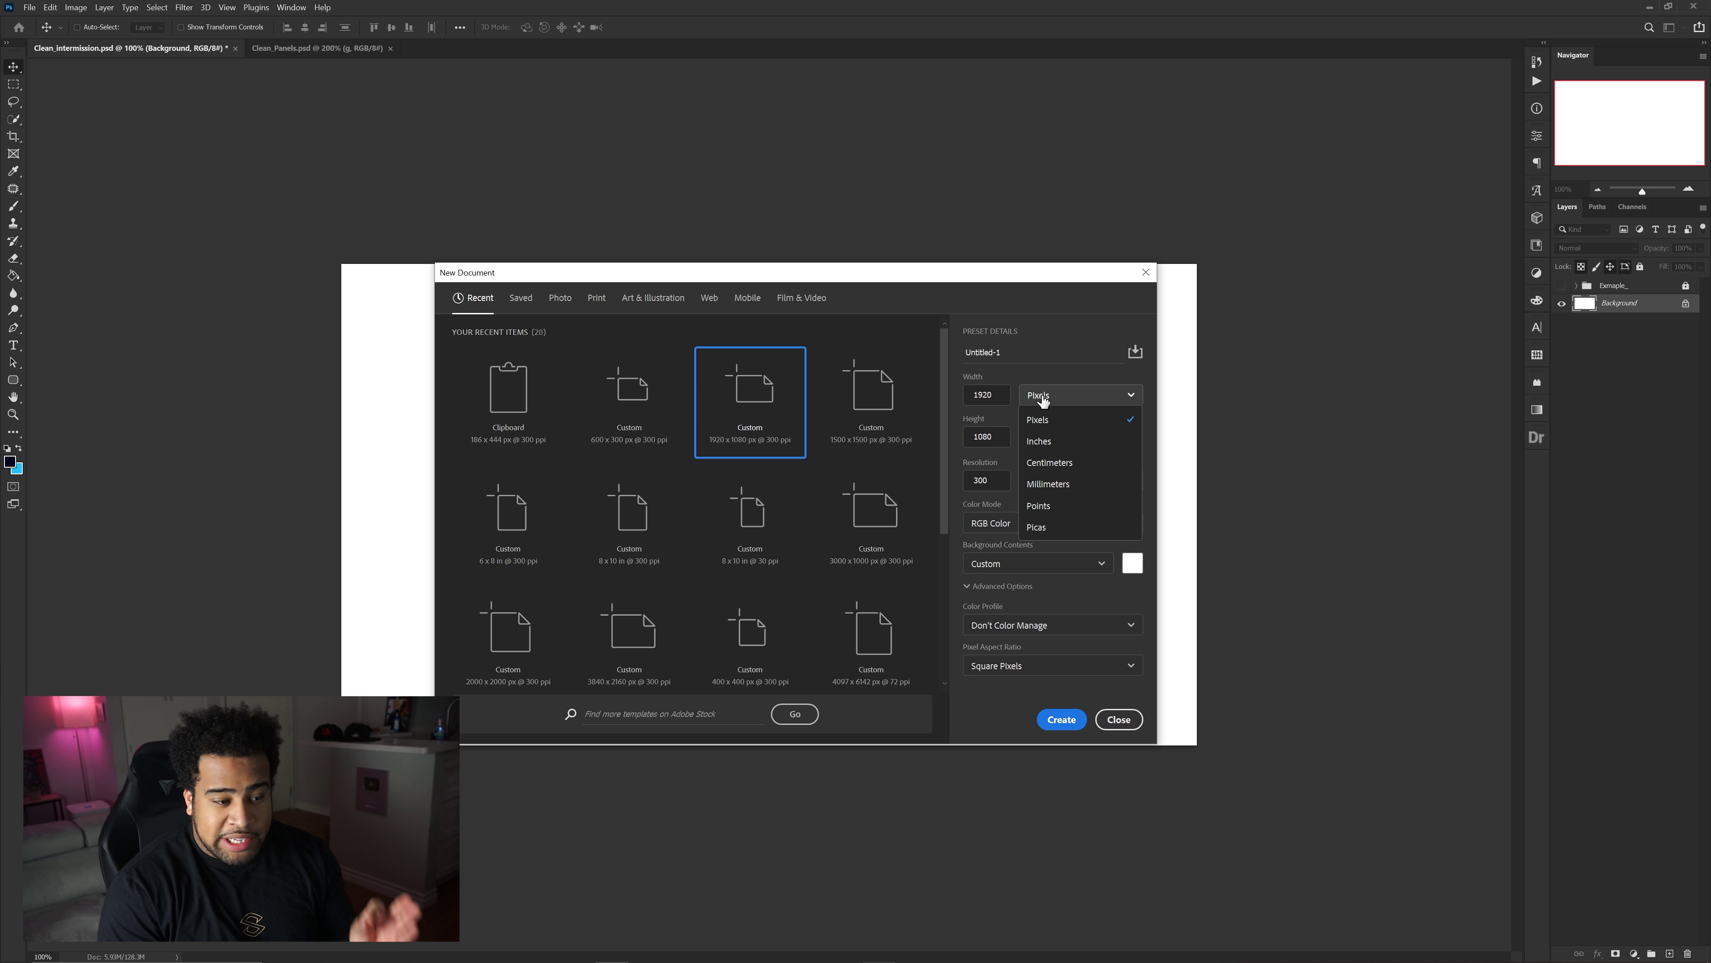
{"action": "left_click", "coordinate": [1031, 398]}
{"action": "left_click", "coordinate": [990, 436]}
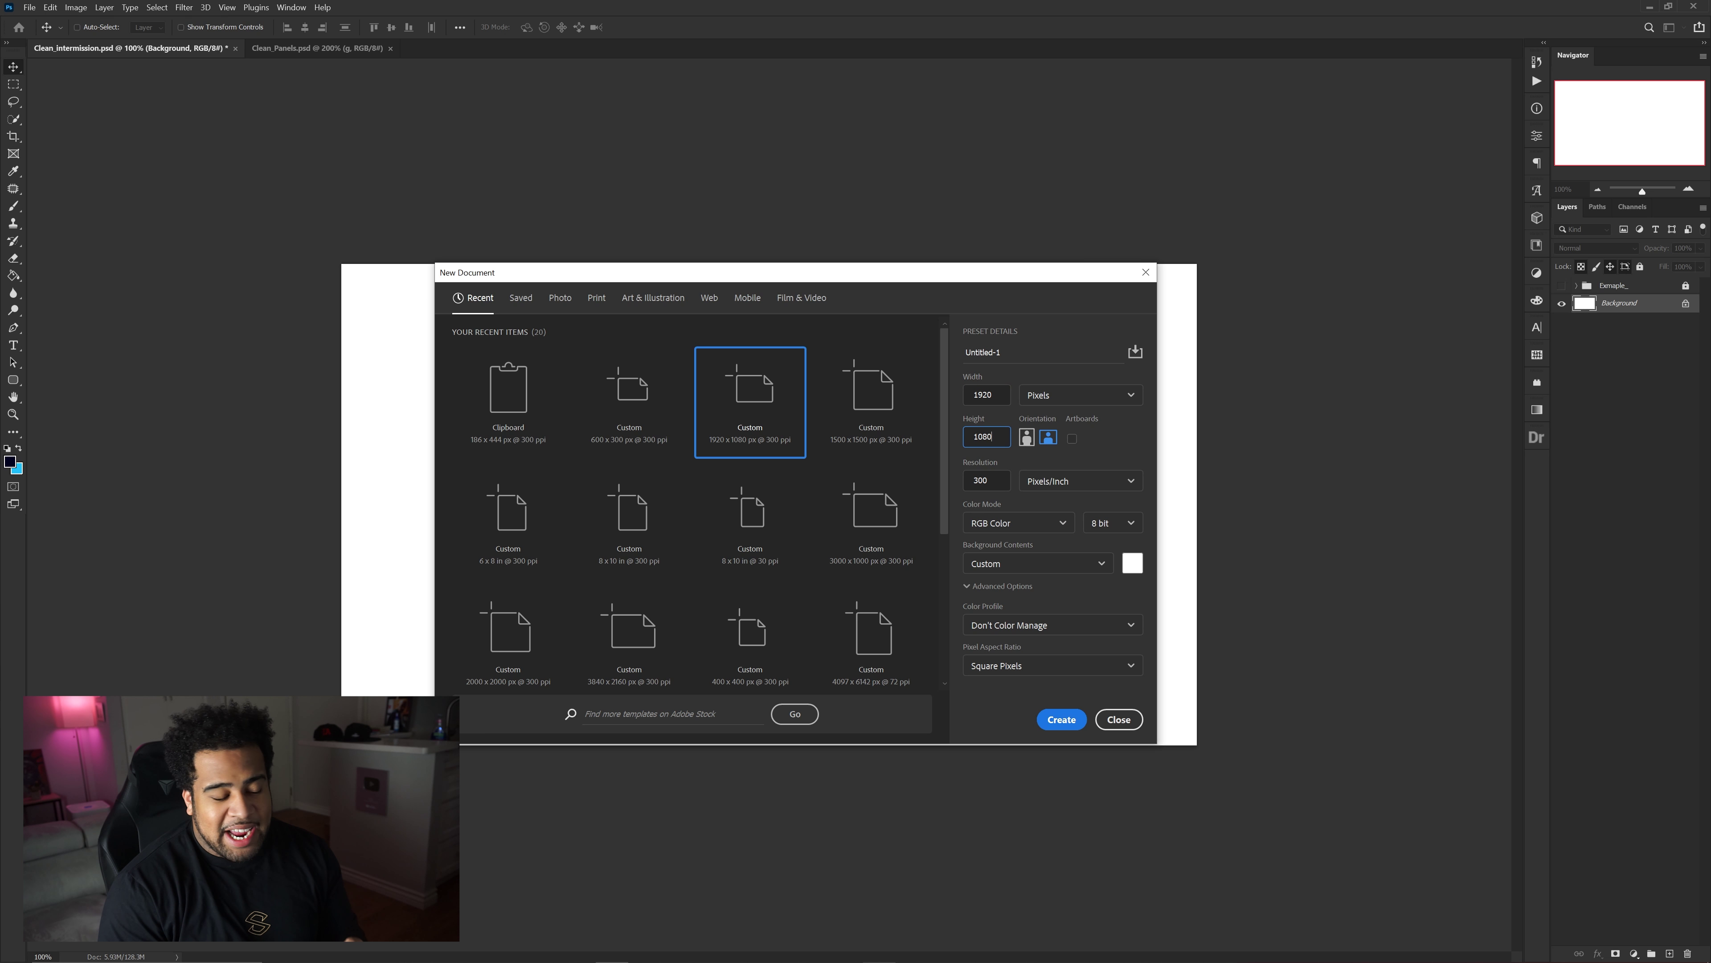
{"action": "left_click", "coordinate": [985, 480]}
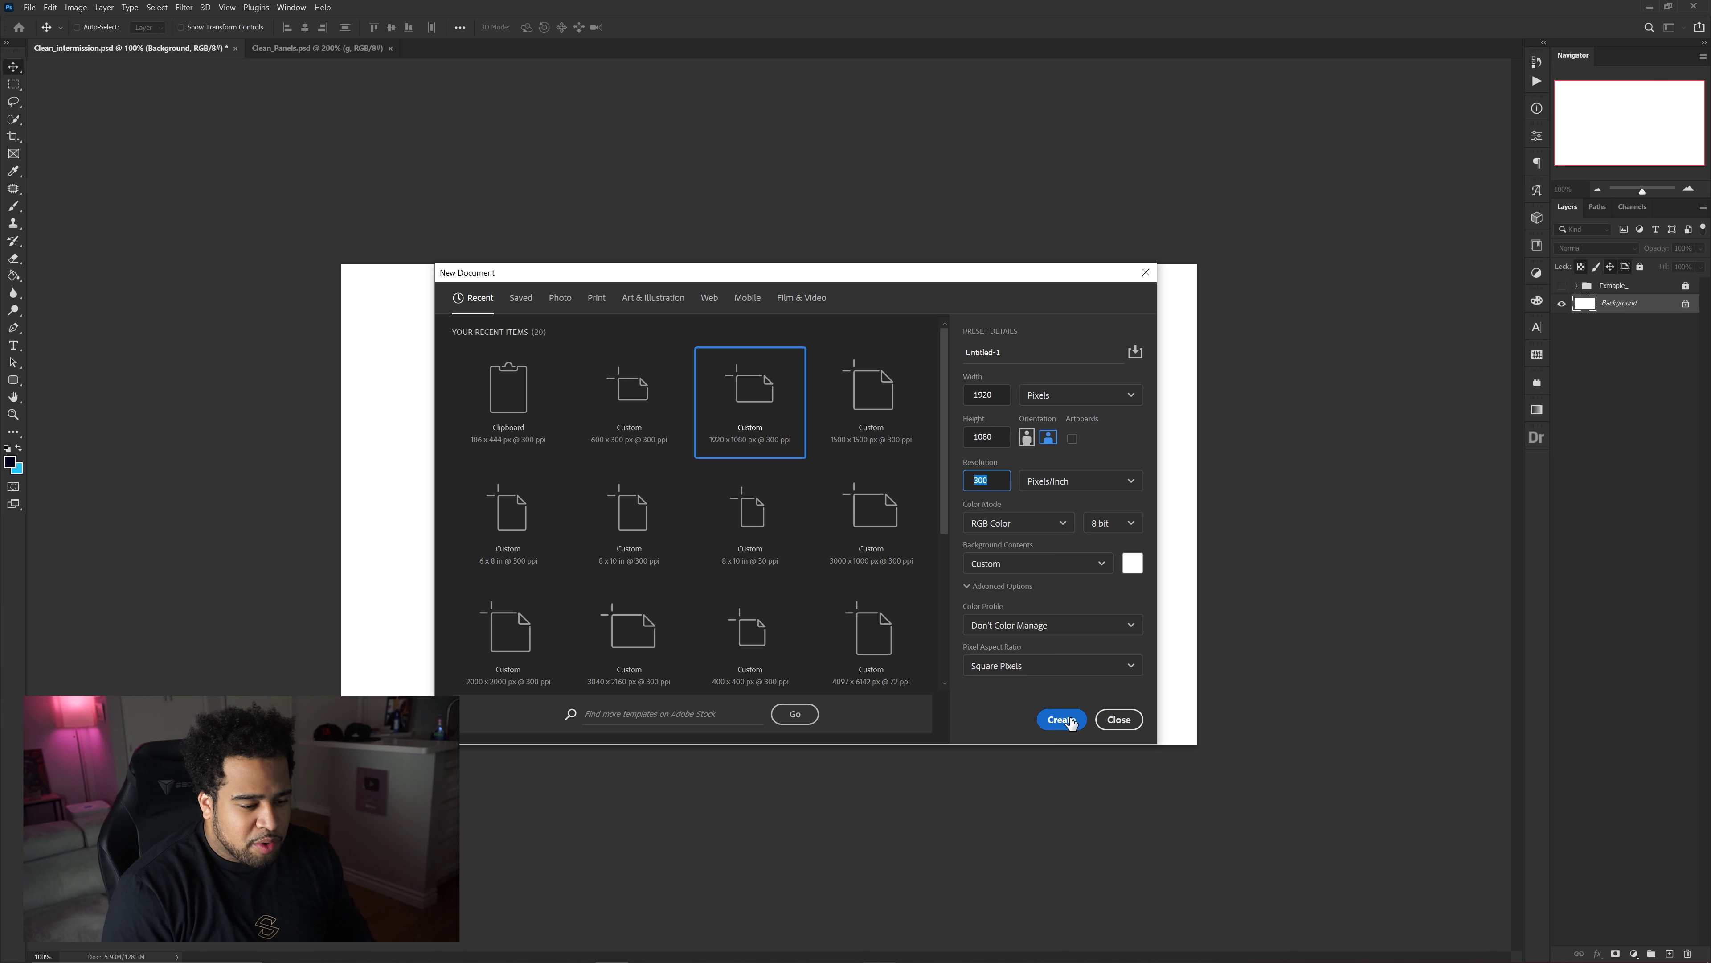
{"action": "left_click", "coordinate": [1117, 718]}
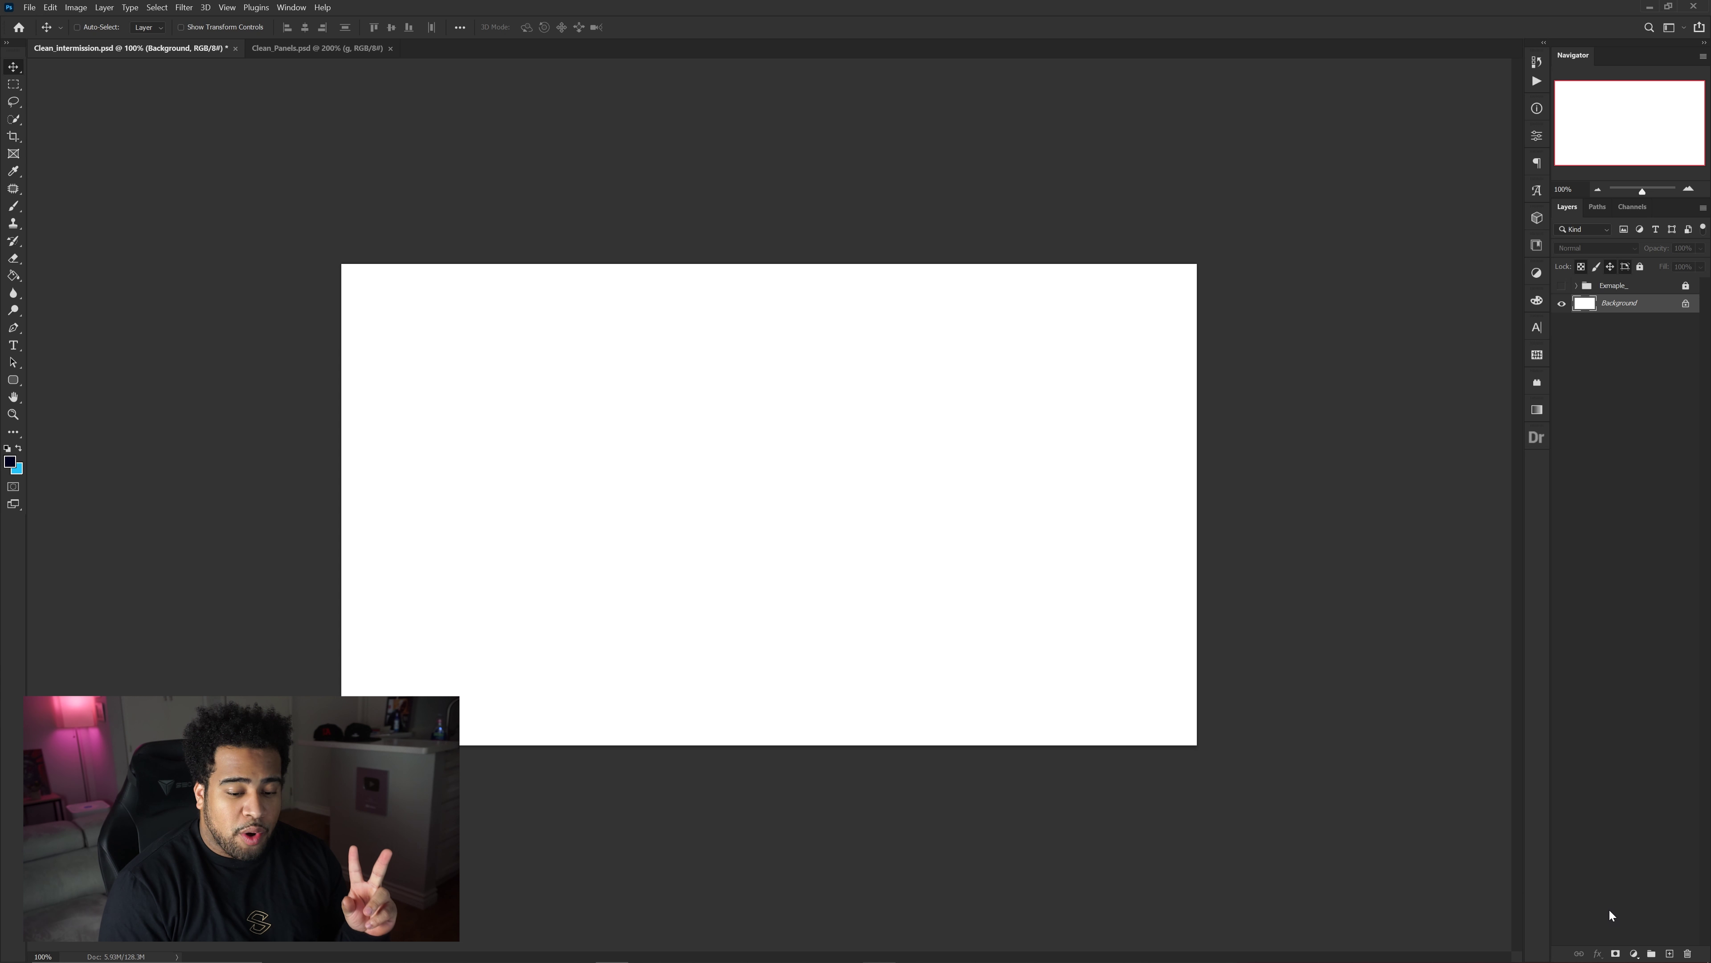
Inspect the foreground and background colour values, preview a pink hue for the background colour, and discard it.
{"action": "left_click", "coordinate": [10, 462]}
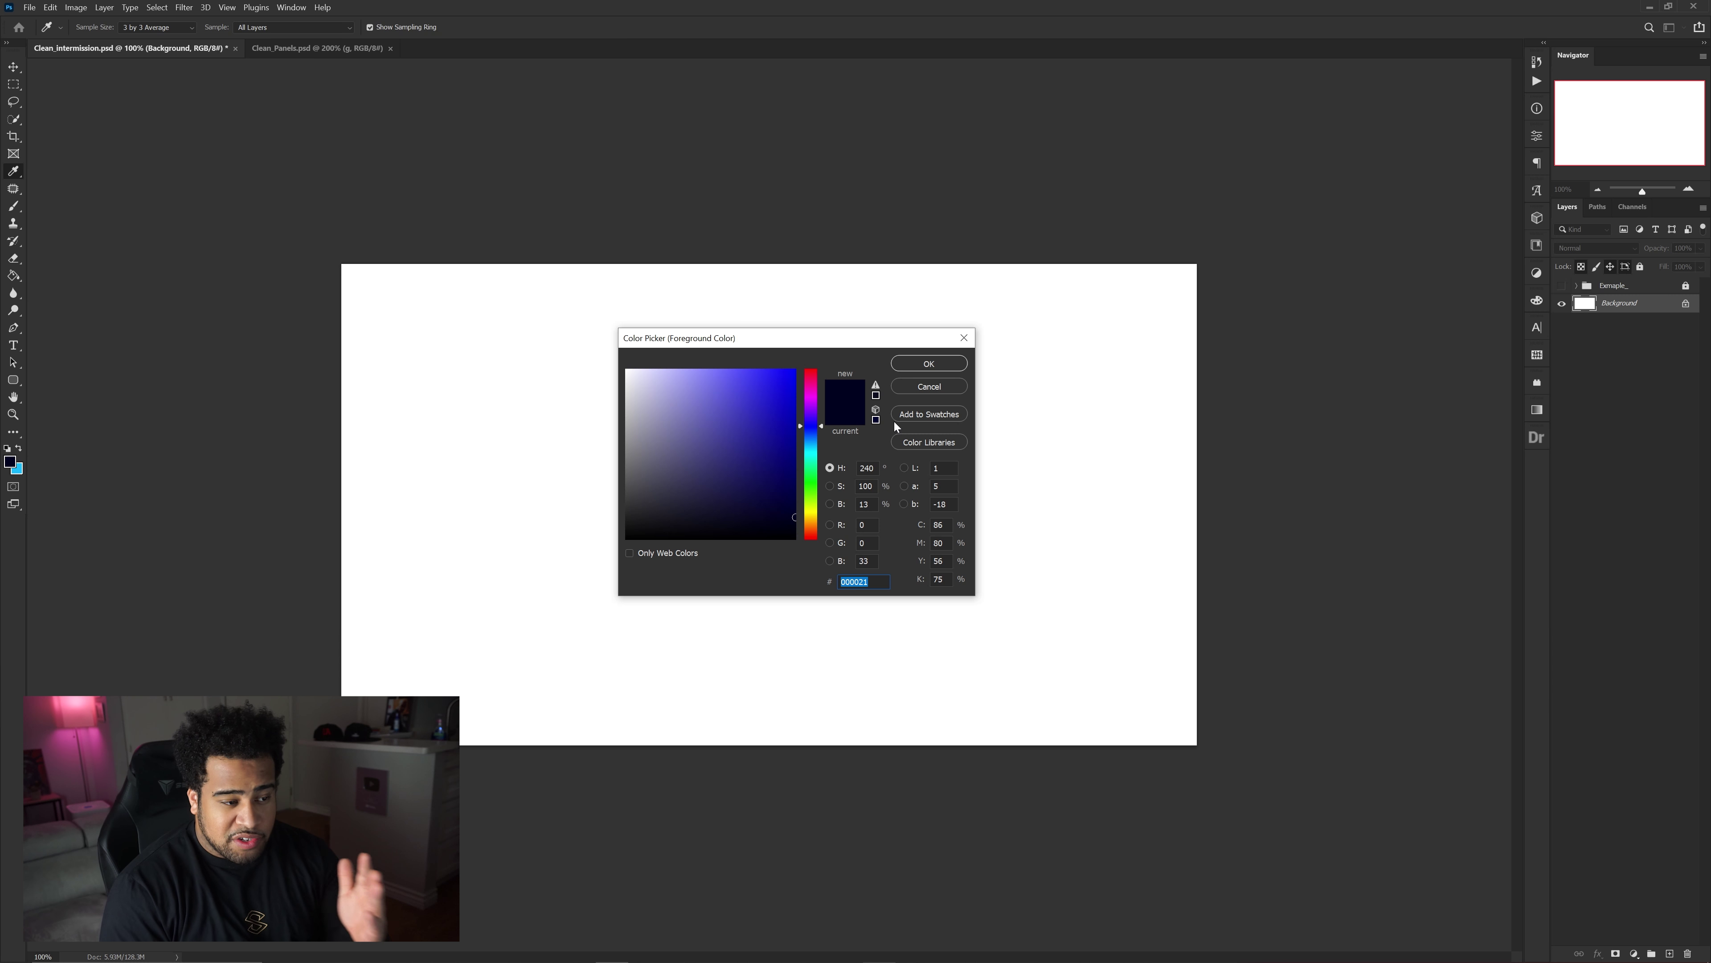
{"action": "left_click", "coordinate": [964, 338]}
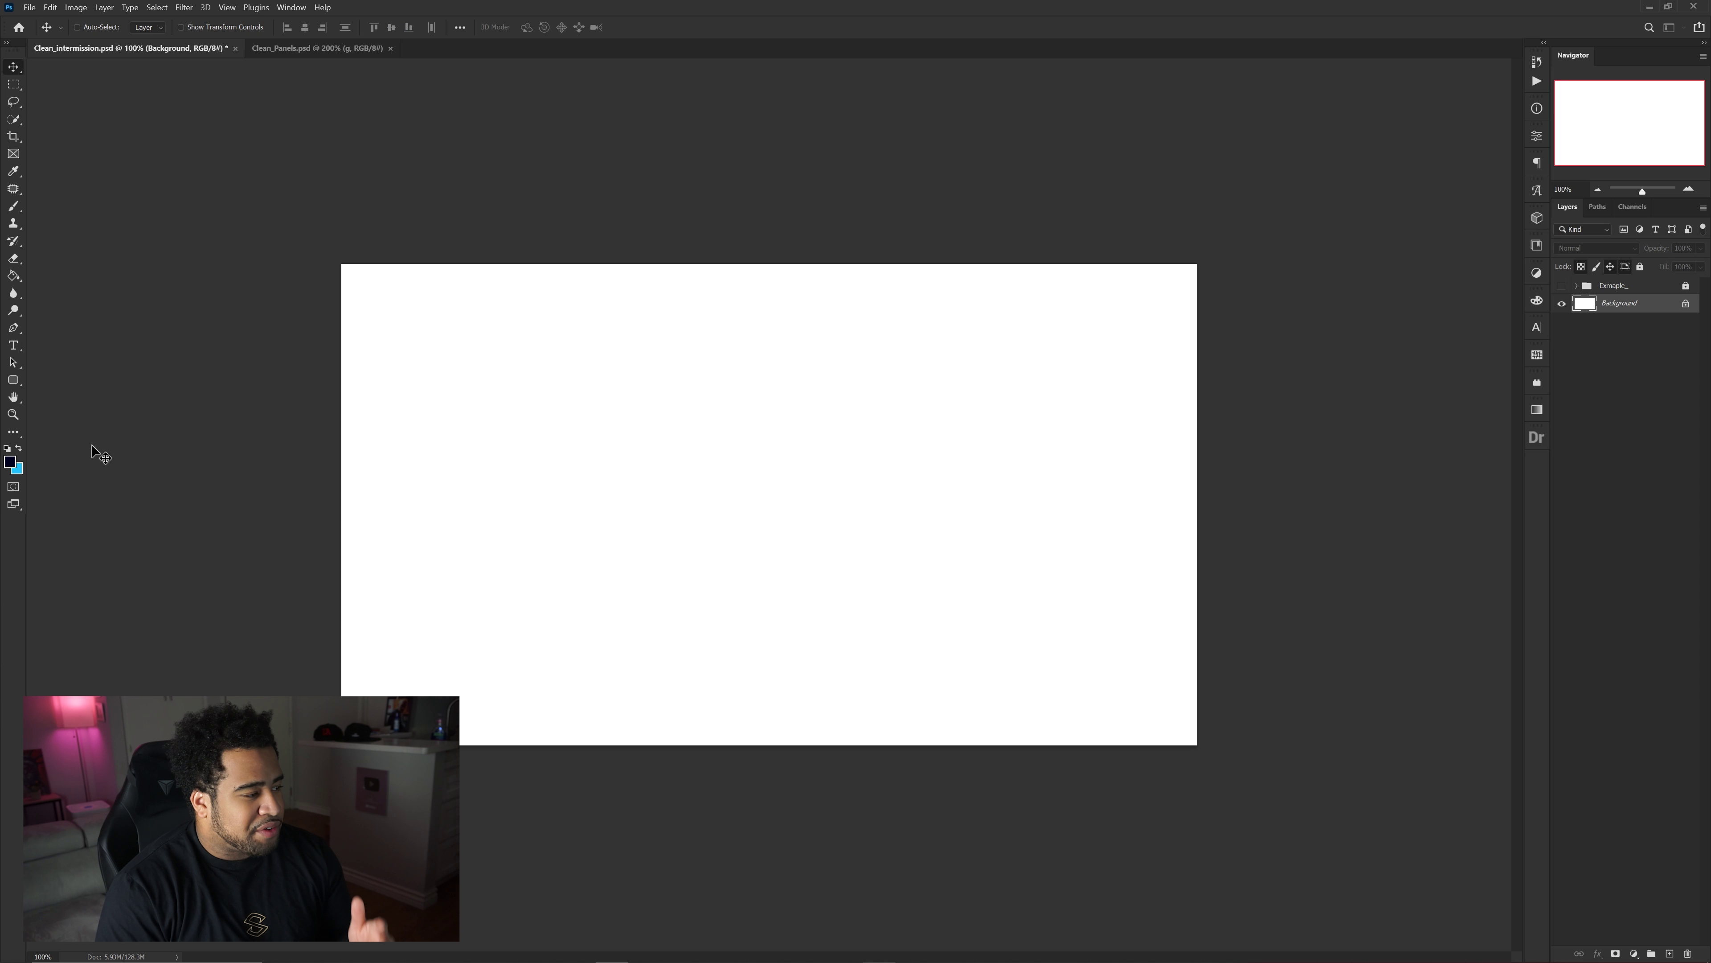
{"action": "left_click", "coordinate": [17, 471]}
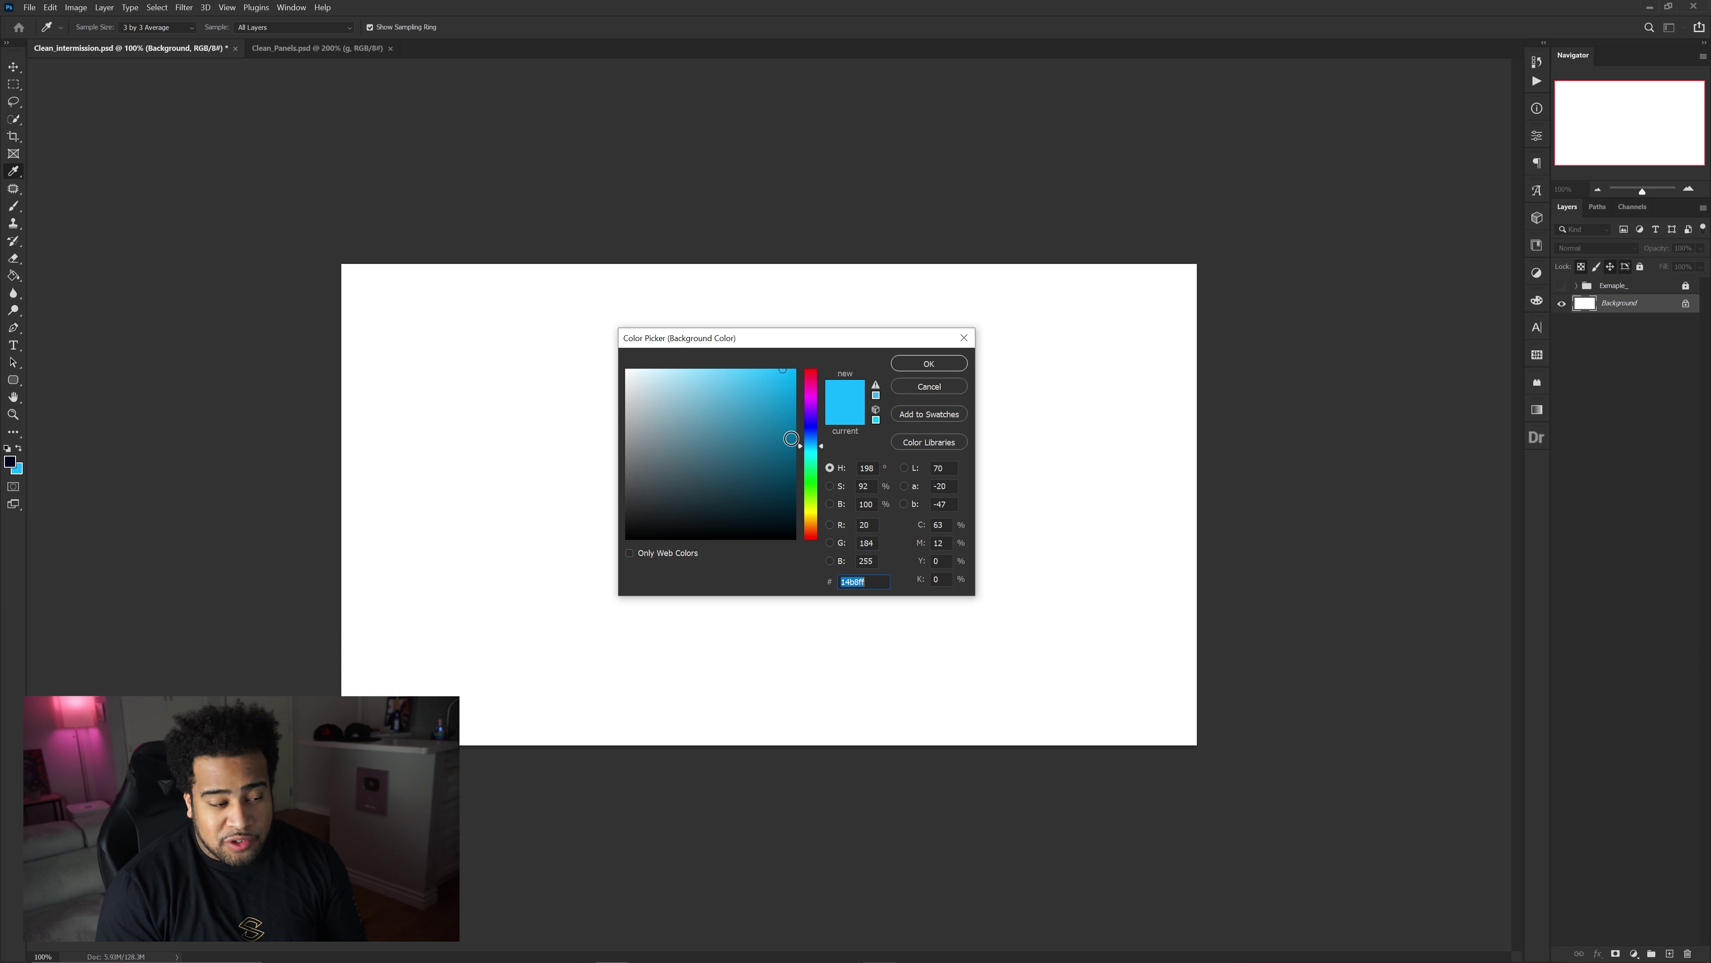
{"action": "left_click", "coordinate": [865, 581]}
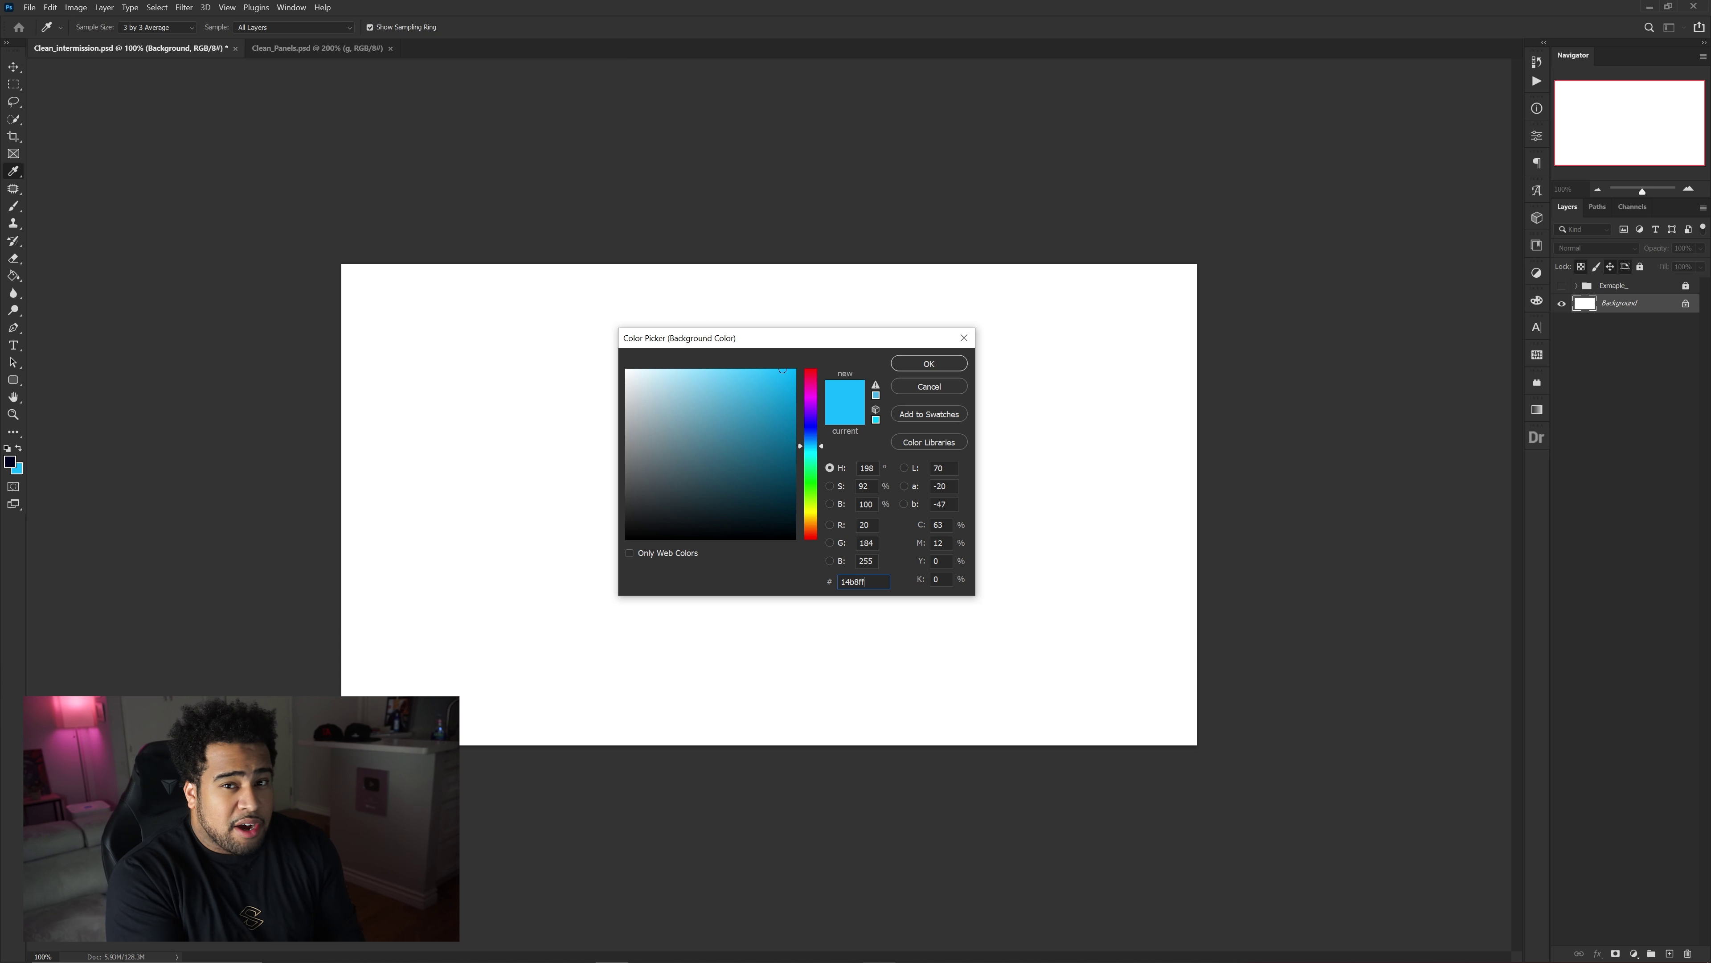
{"action": "mouse_move", "coordinate": [810, 405]}
{"action": "left_mouse_down"}
{"action": "mouse_move", "coordinate": [811, 383]}
{"action": "mouse_move", "coordinate": [812, 514]}
{"action": "mouse_move", "coordinate": [801, 389]}
{"action": "left_mouse_up"}
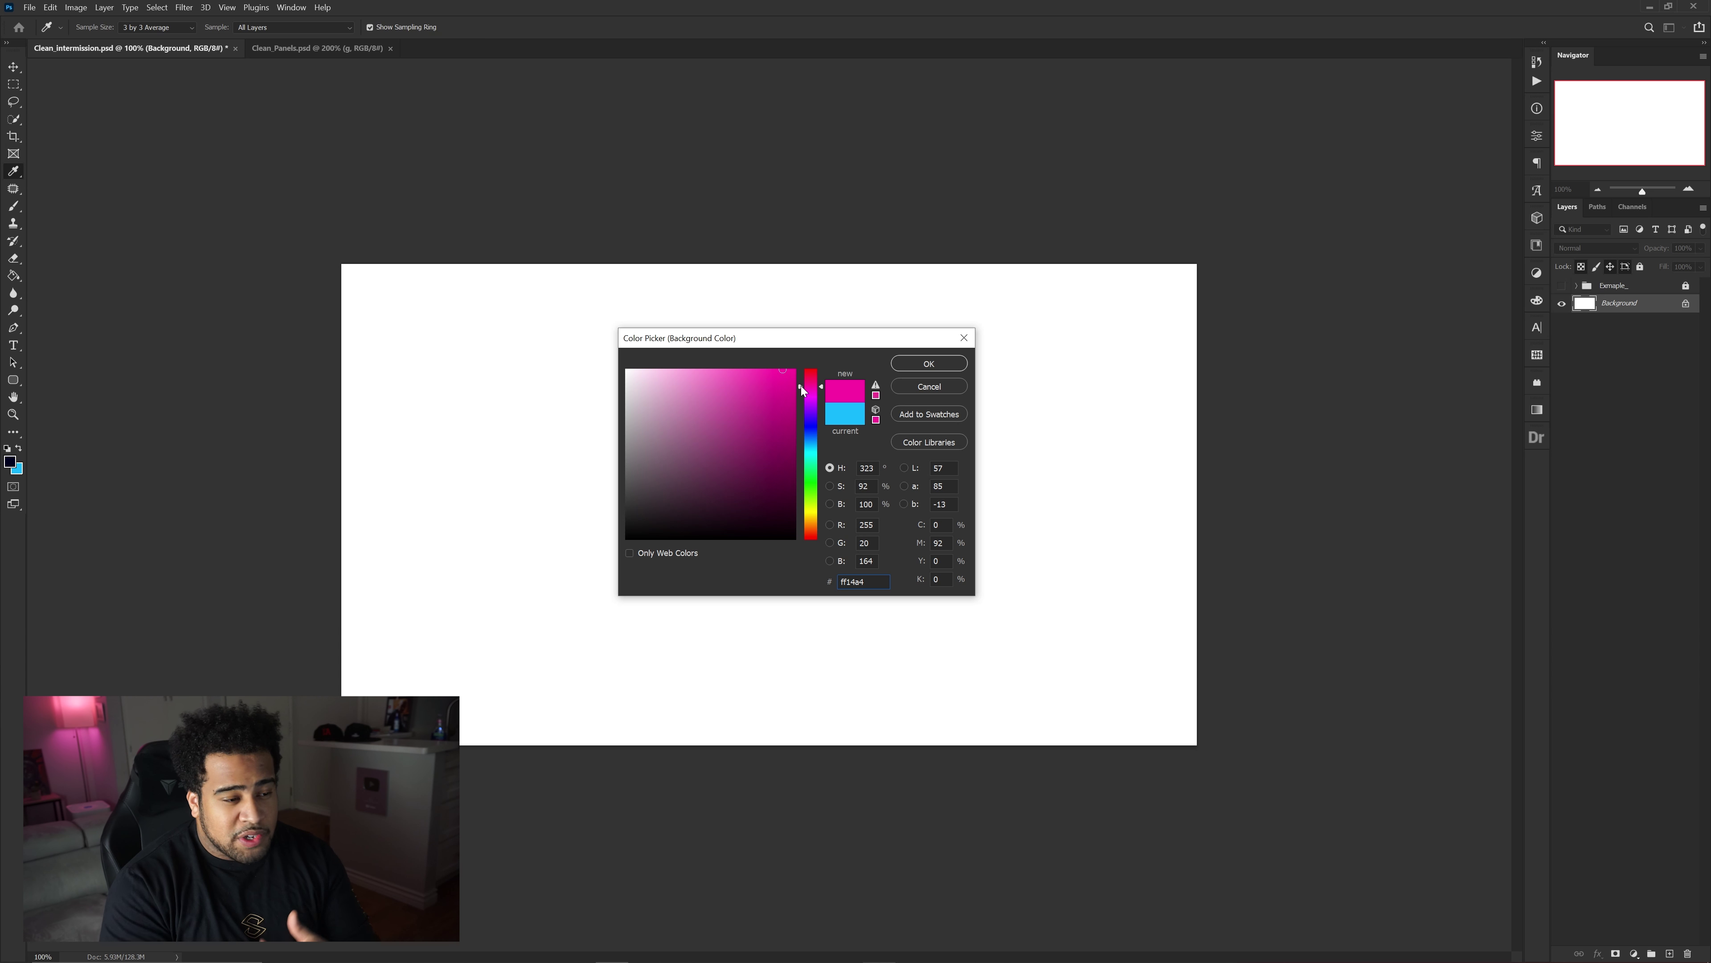
{"action": "left_click", "coordinate": [930, 386]}
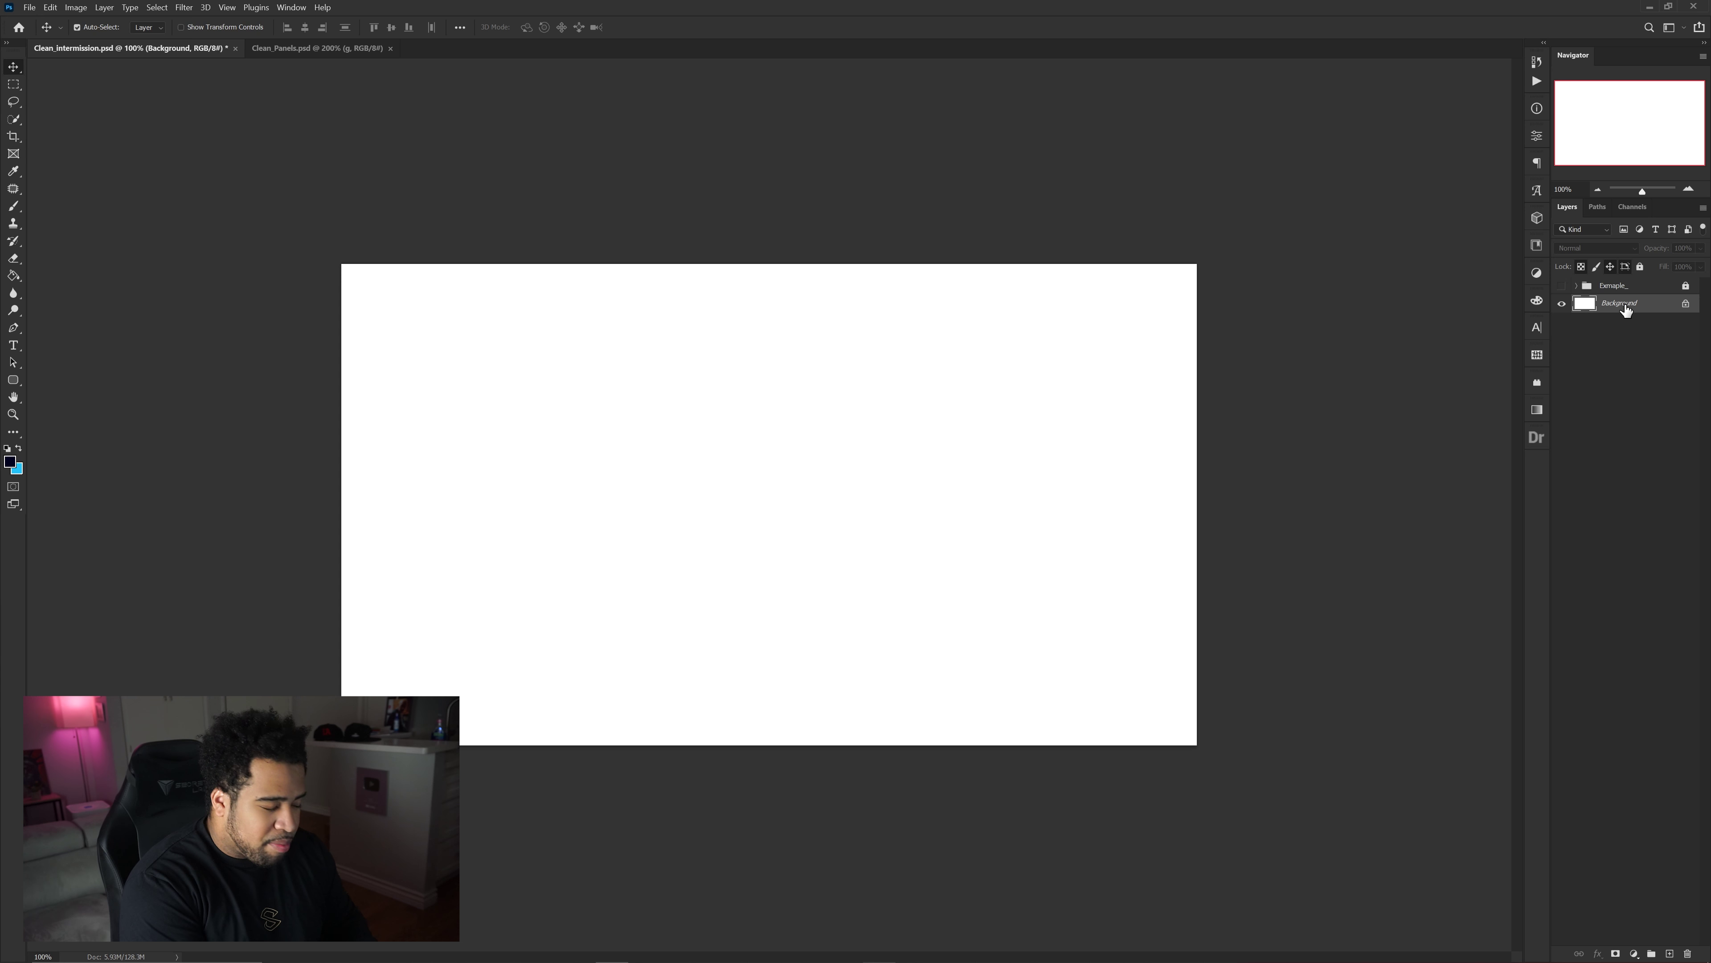
Add a new layer above the Background and fill it with the blue background colour.
{"action": "key", "text": "ctrl+shift+n"}
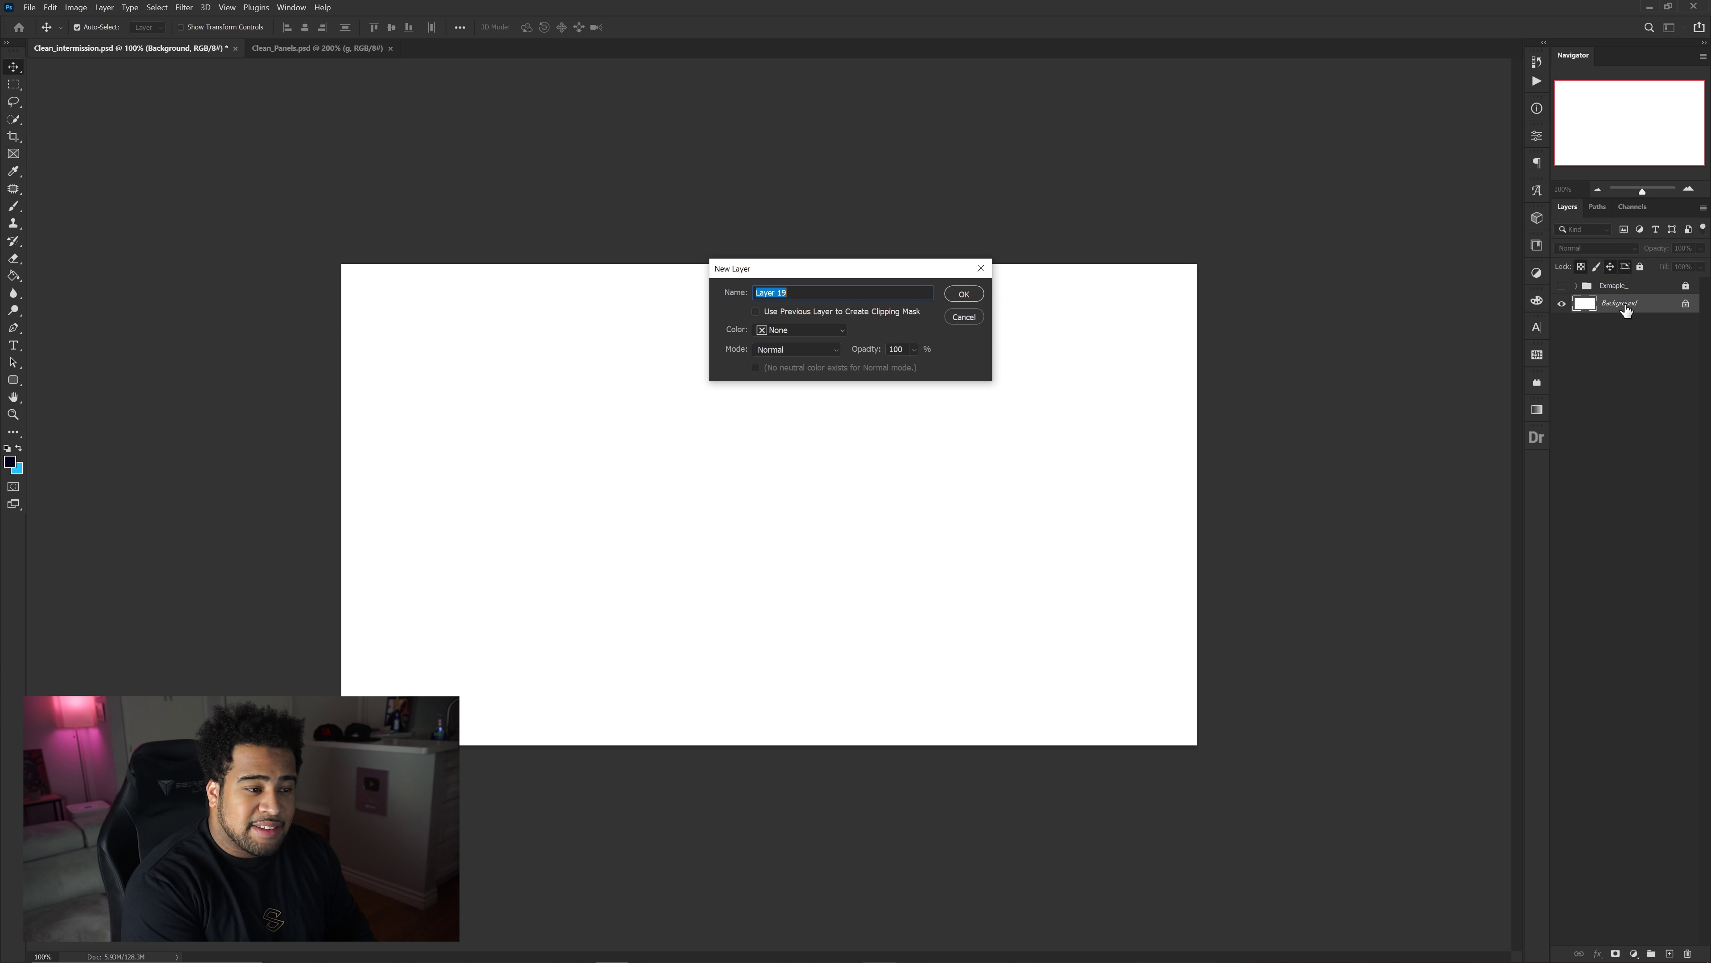
{"action": "key", "text": "Return"}
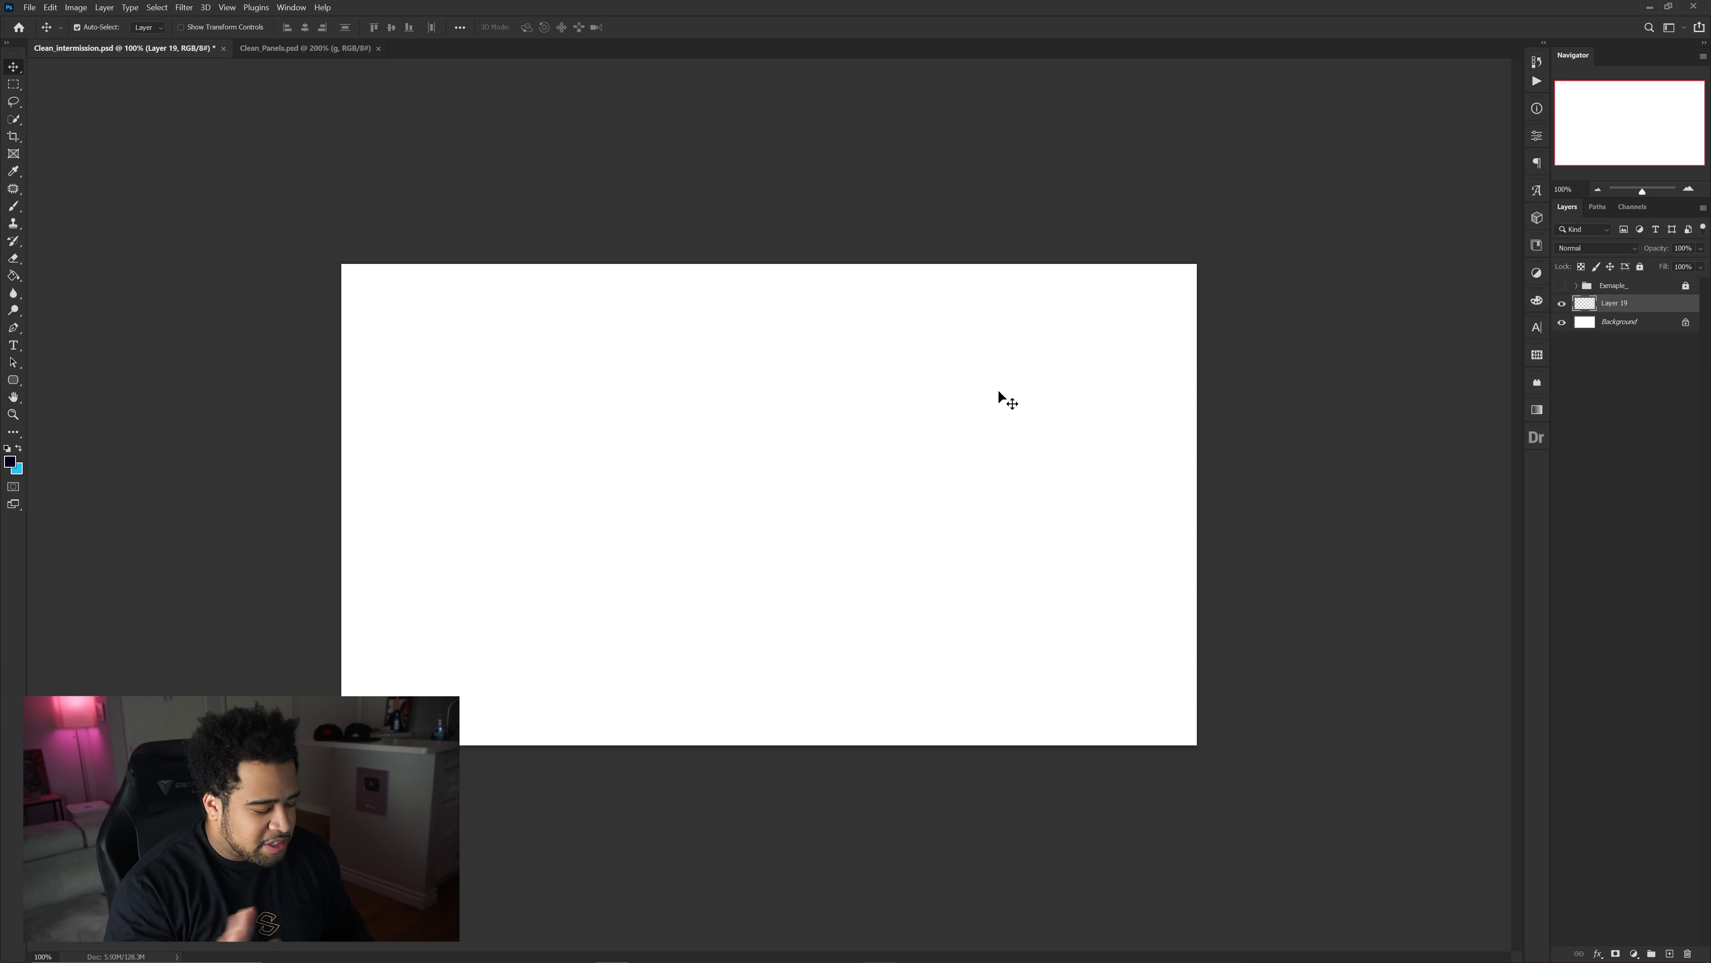
{"action": "key", "text": "ctrl+BackSpace"}
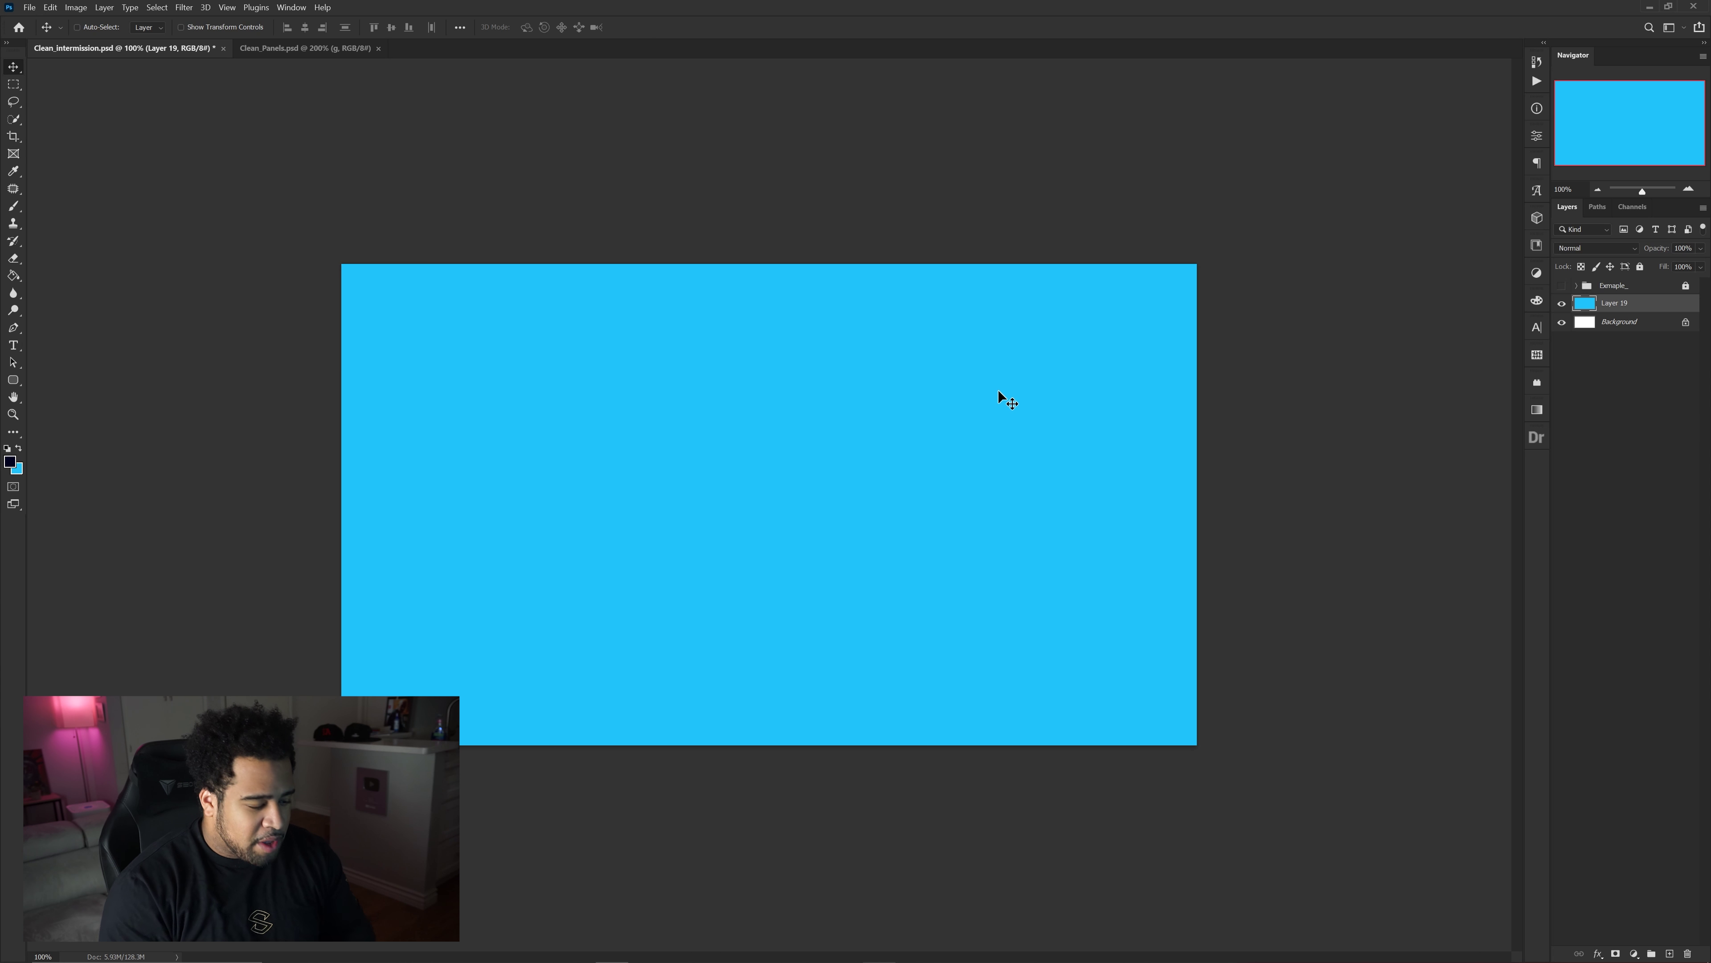
Convert the blue filled layer to a smart object.
{"action": "right_click", "coordinate": [1618, 308]}
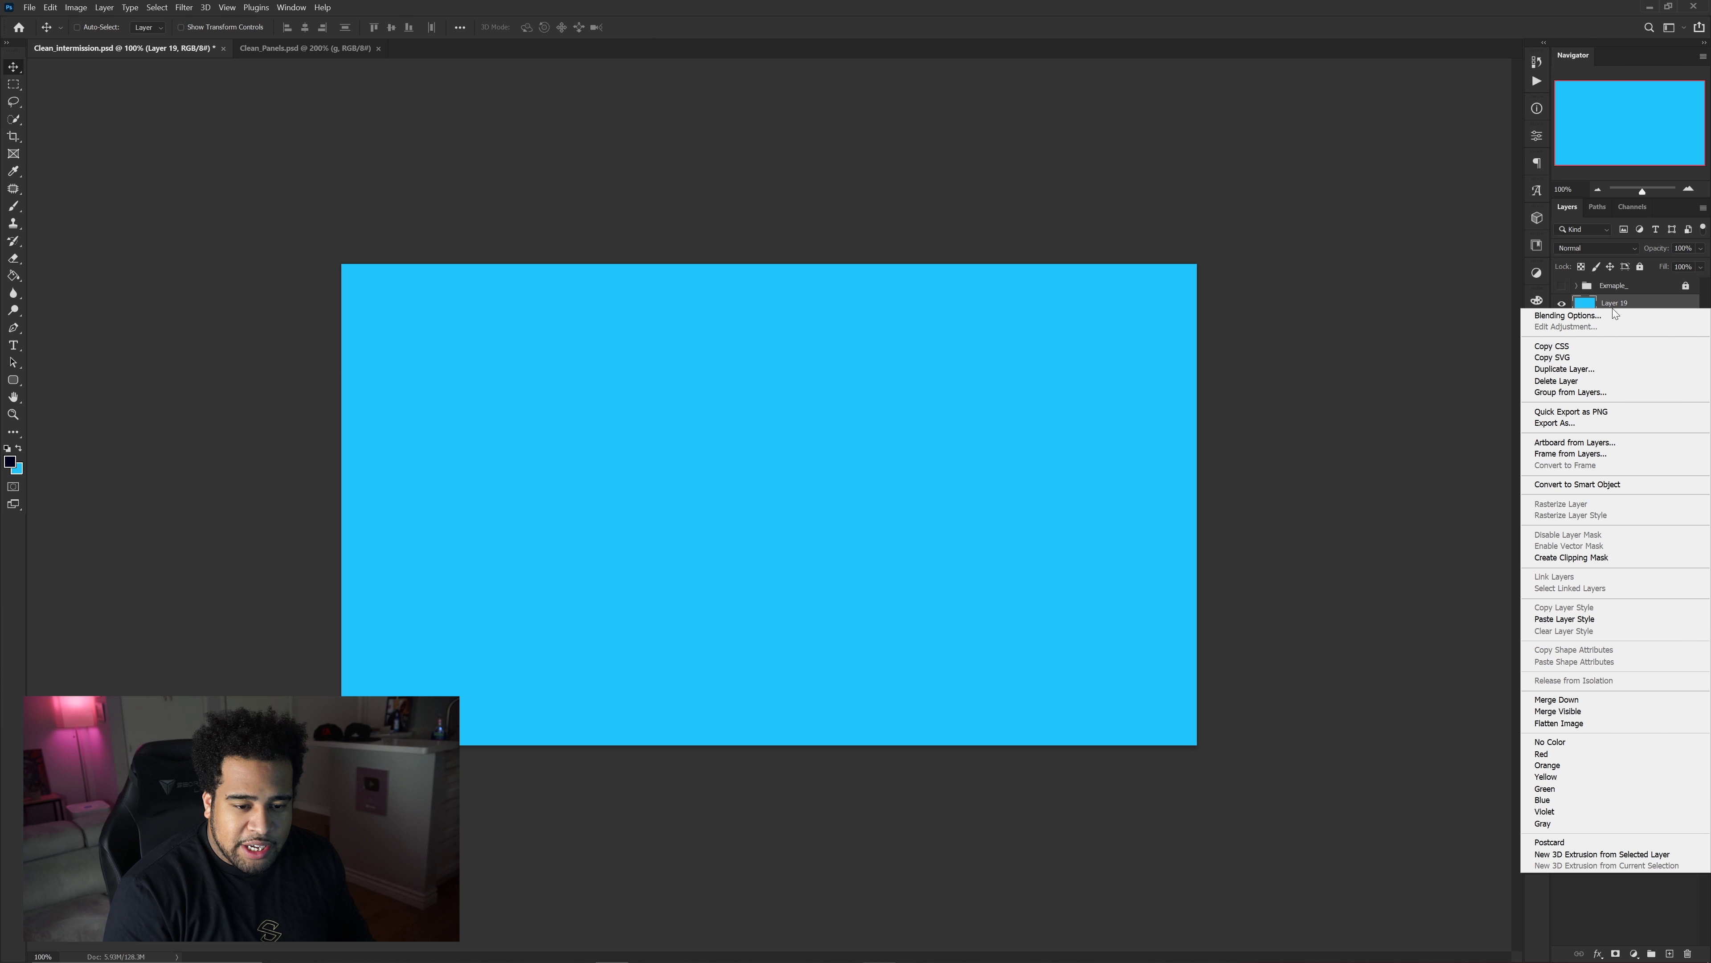
{"action": "left_click", "coordinate": [1564, 465]}
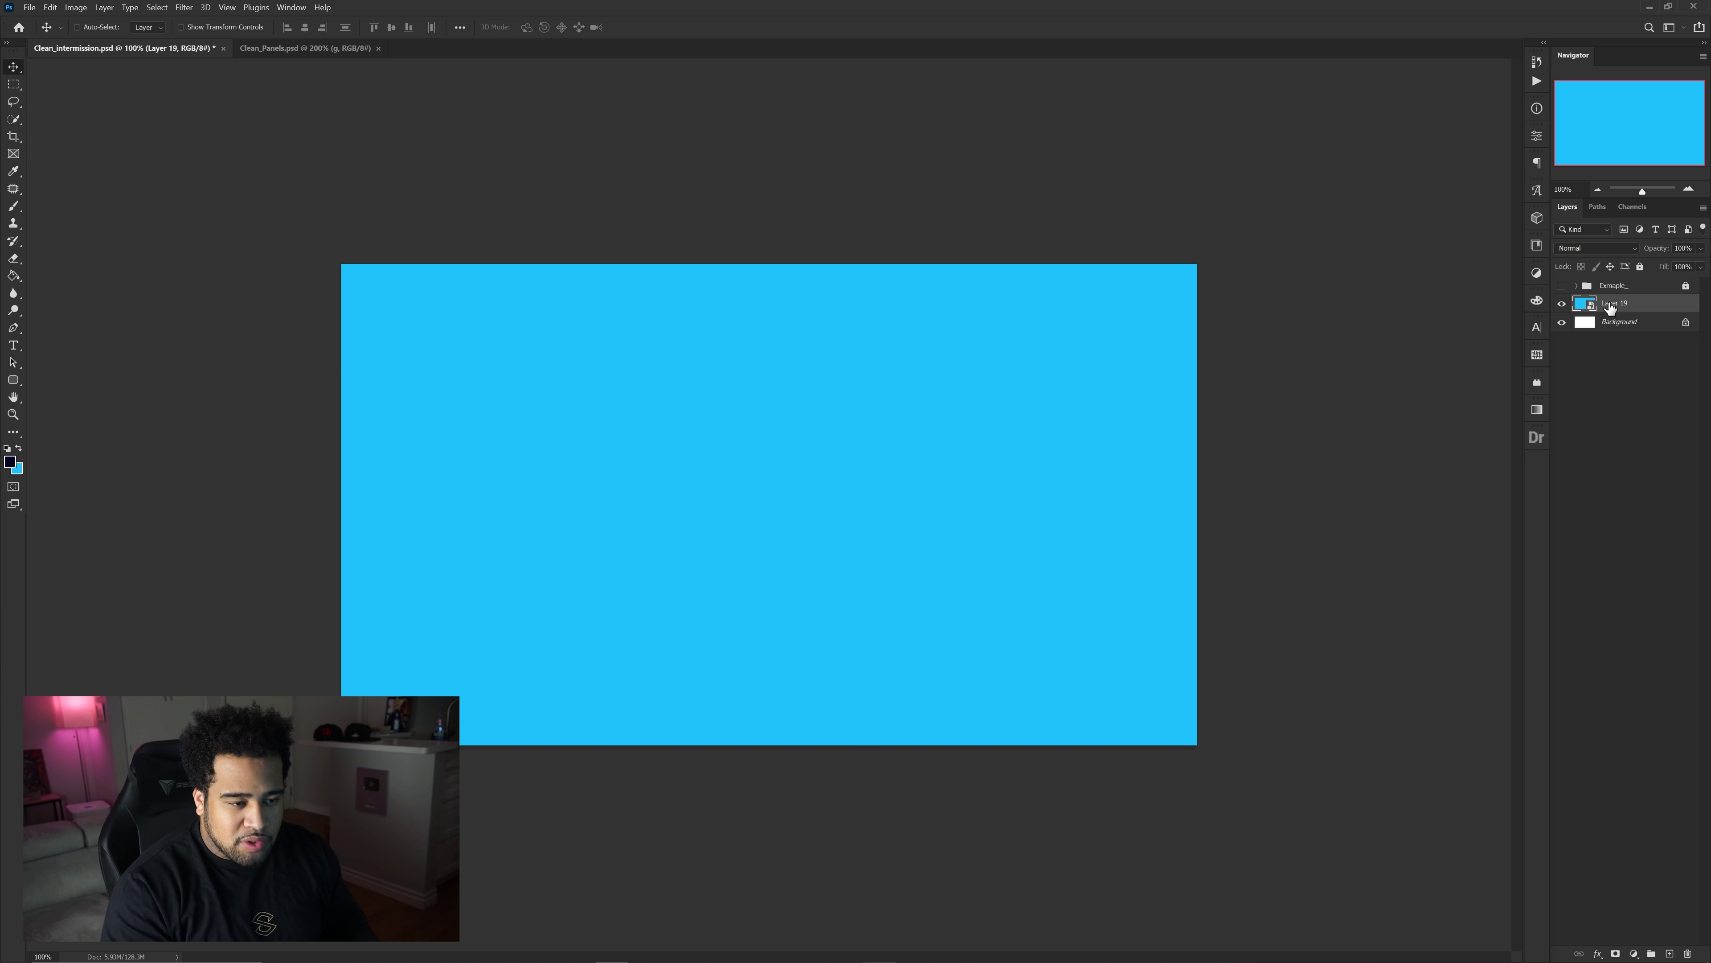
Scale the blue rectangle down to roughly three fifths of the canvas width and place it left of the canvas centre, inset from the edge.
{"action": "key", "text": "ctrl"}
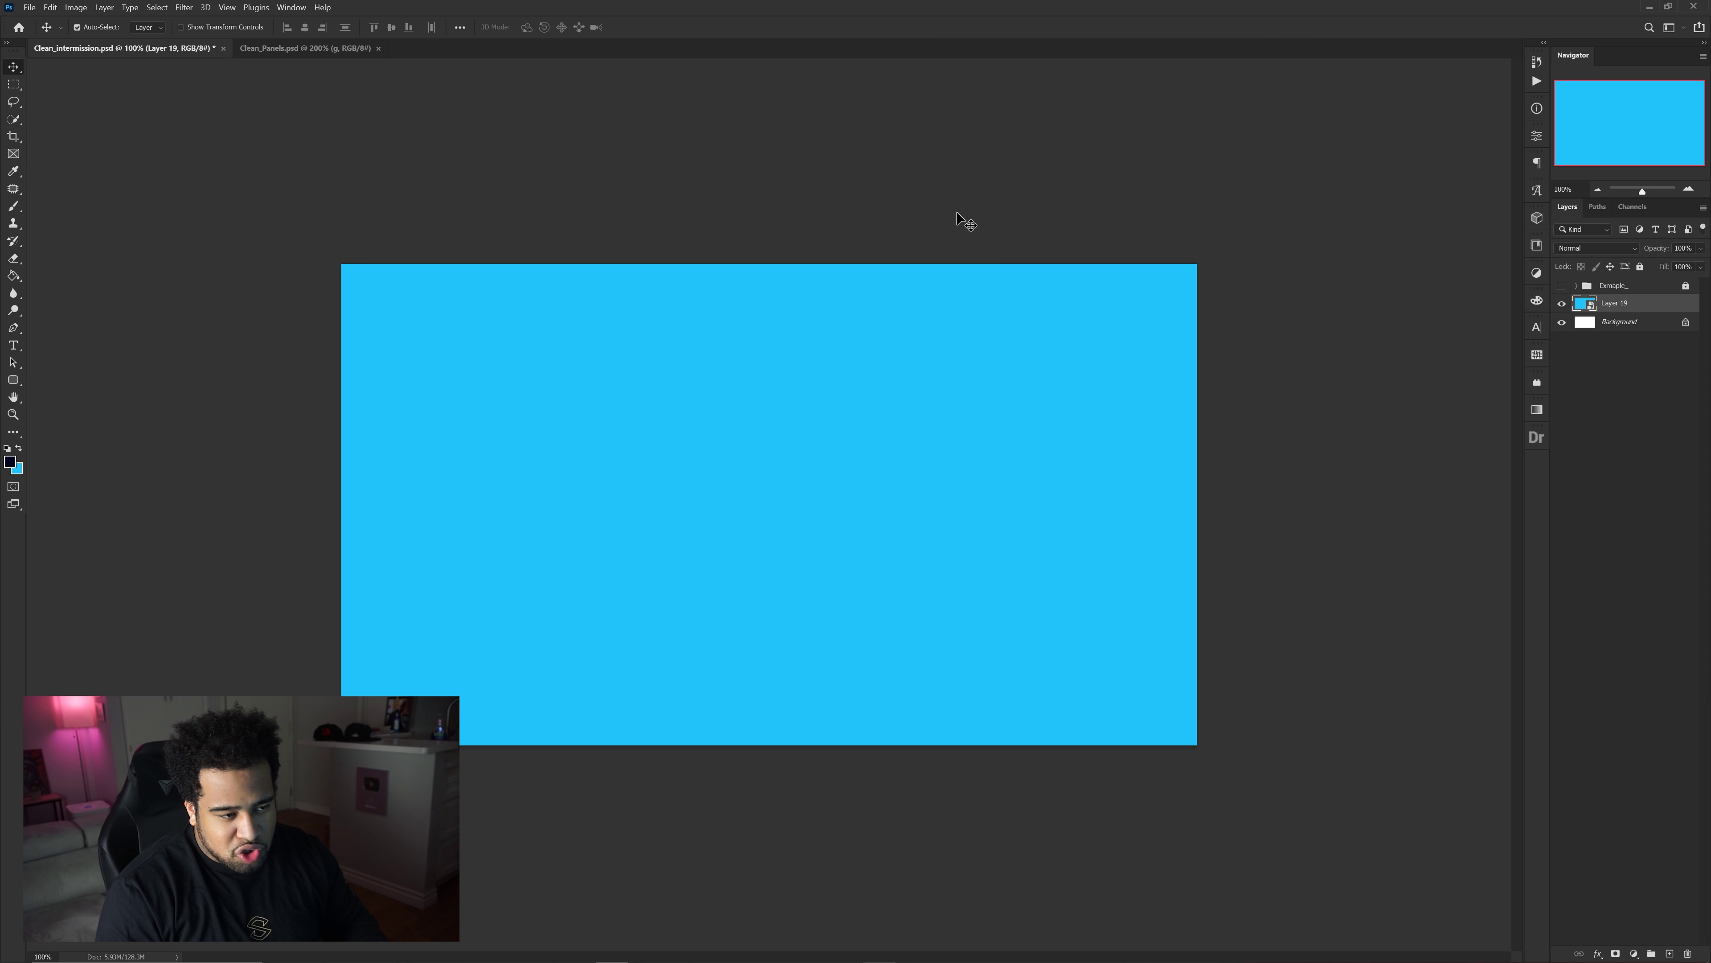
{"action": "key", "text": "ctrl+t"}
{"action": "left_click_drag", "start_coordinate": [1197, 264], "coordinate": [756, 500]}
{"action": "left_click_drag", "start_coordinate": [768, 564], "coordinate": [710, 513]}
{"action": "left_click_drag", "start_coordinate": [822, 525], "coordinate": [900, 526]}
{"action": "left_click_drag", "start_coordinate": [745, 526], "coordinate": [747, 523]}
{"action": "left_click_drag", "start_coordinate": [900, 526], "coordinate": [928, 518]}
{"action": "left_click_drag", "start_coordinate": [809, 513], "coordinate": [818, 515]}
{"action": "key", "text": "Return"}
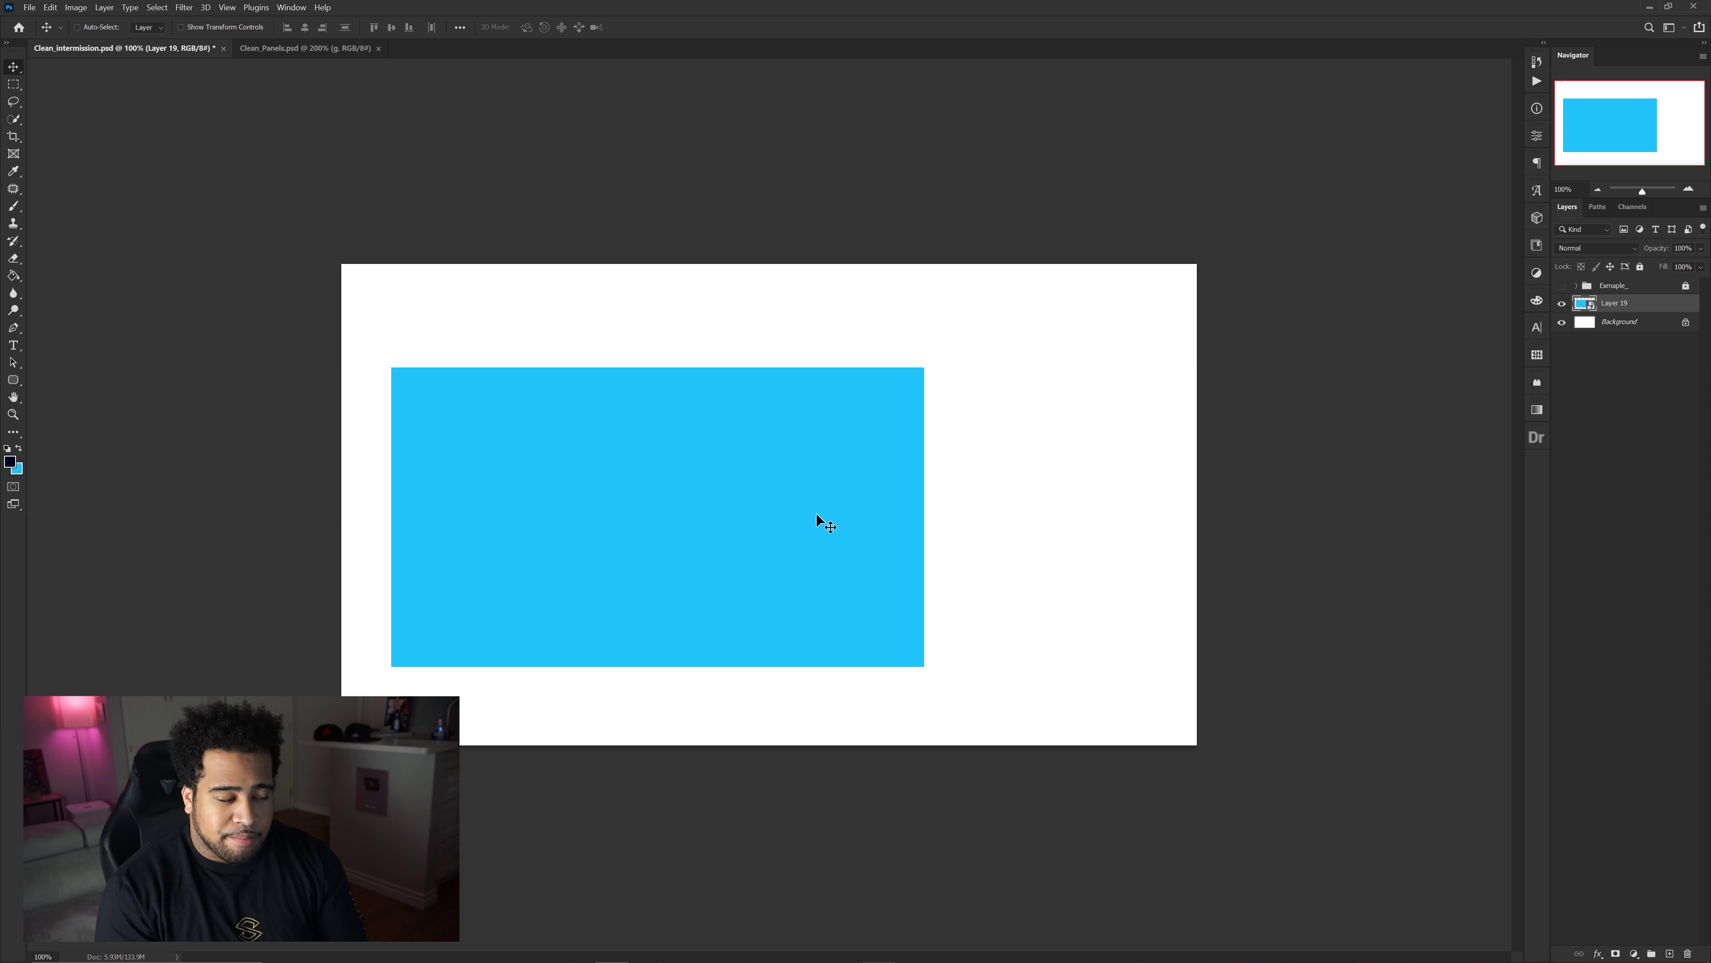
{"action": "left_click_drag", "start_coordinate": [740, 517], "coordinate": [746, 517]}
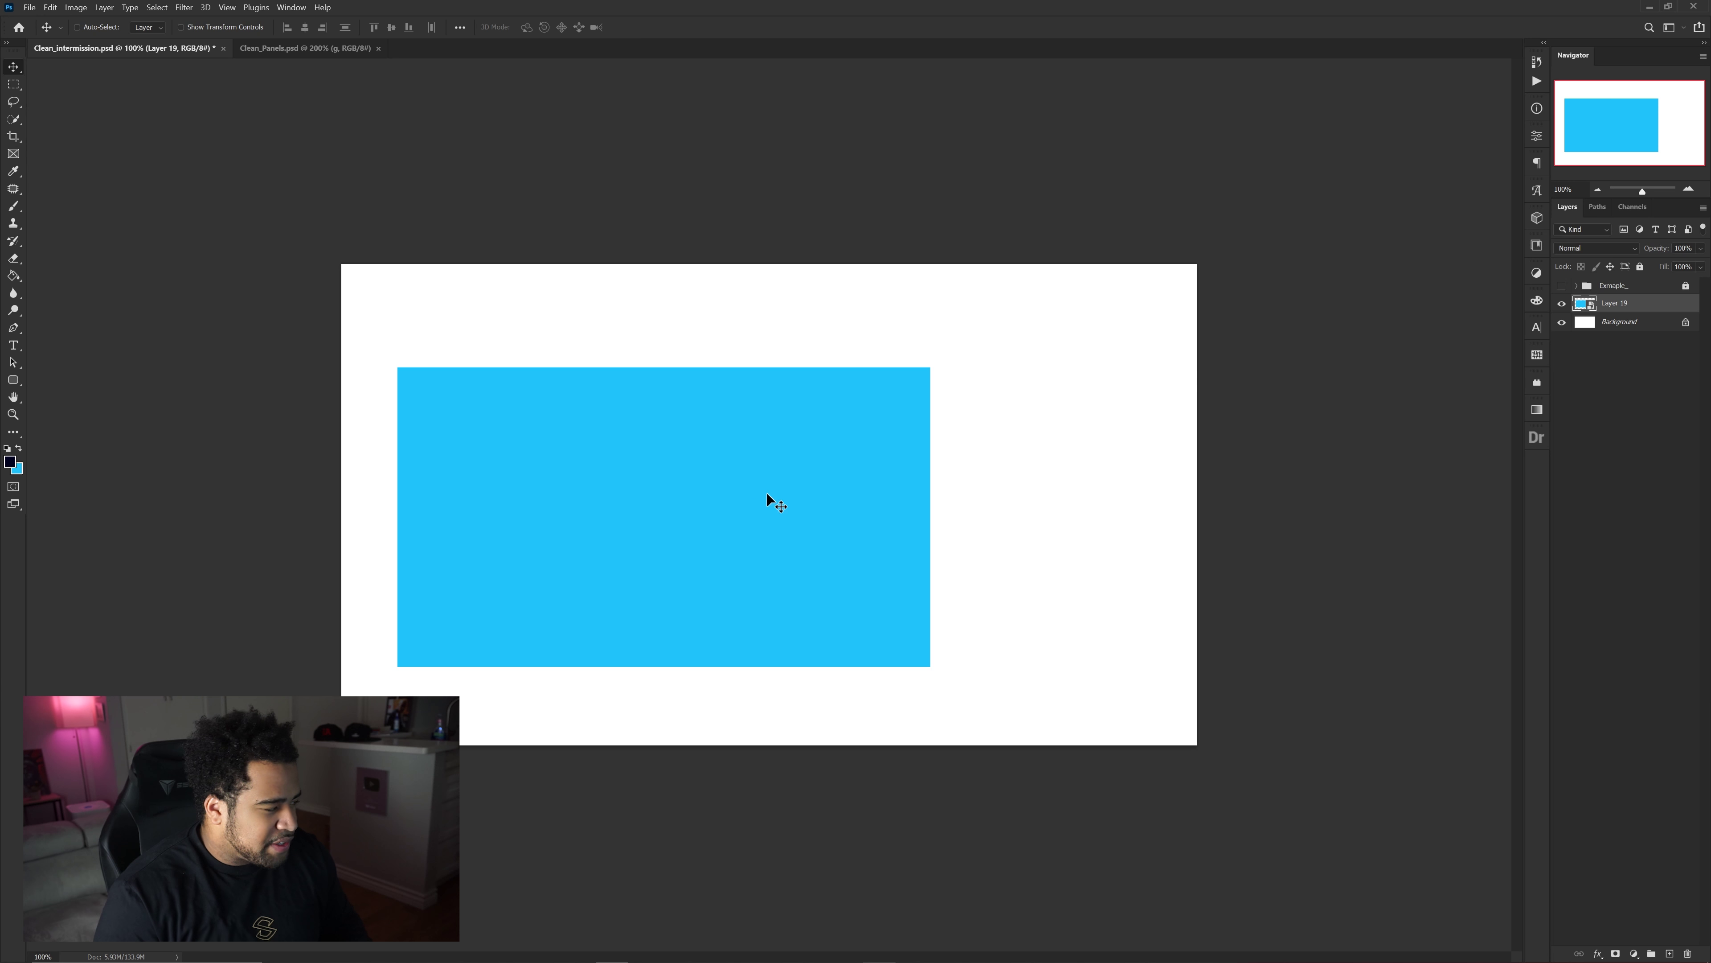
Turn the rectangle black with a Hue/Saturation adjustment, lowering saturation and lightness to their minimum.
{"action": "key", "text": "ctrl+u"}
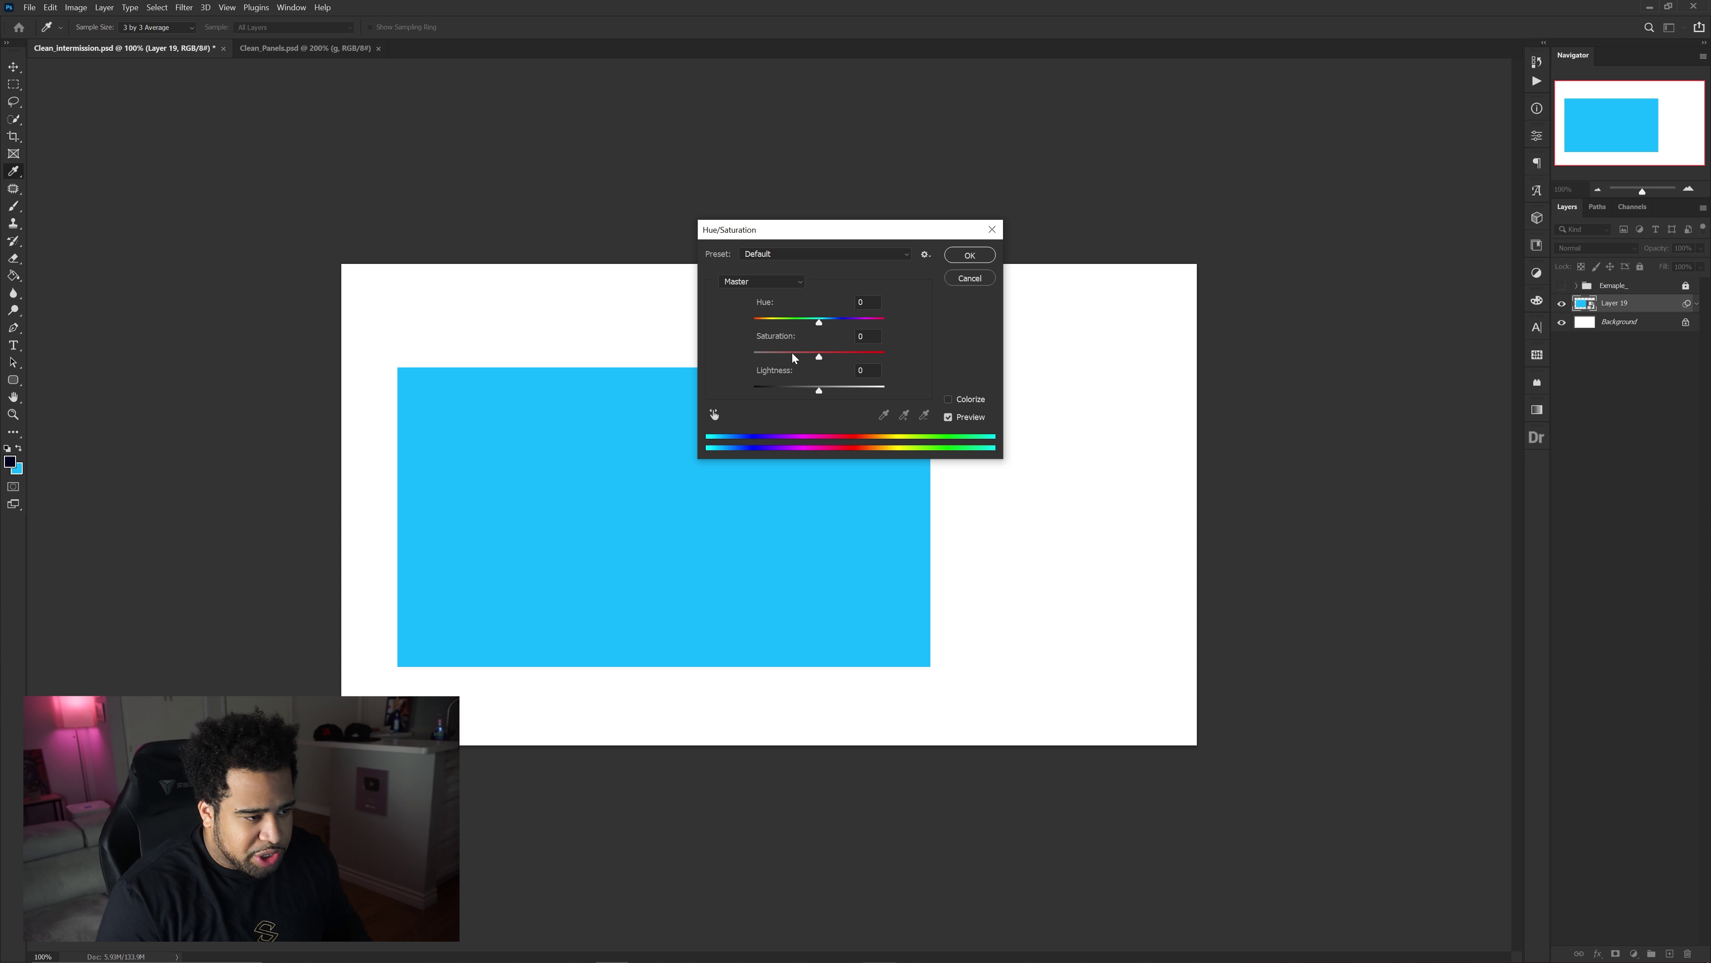
{"action": "left_click_drag", "start_coordinate": [791, 353], "coordinate": [648, 339]}
{"action": "left_click_drag", "start_coordinate": [819, 390], "coordinate": [753, 389]}
{"action": "left_click", "coordinate": [969, 255]}
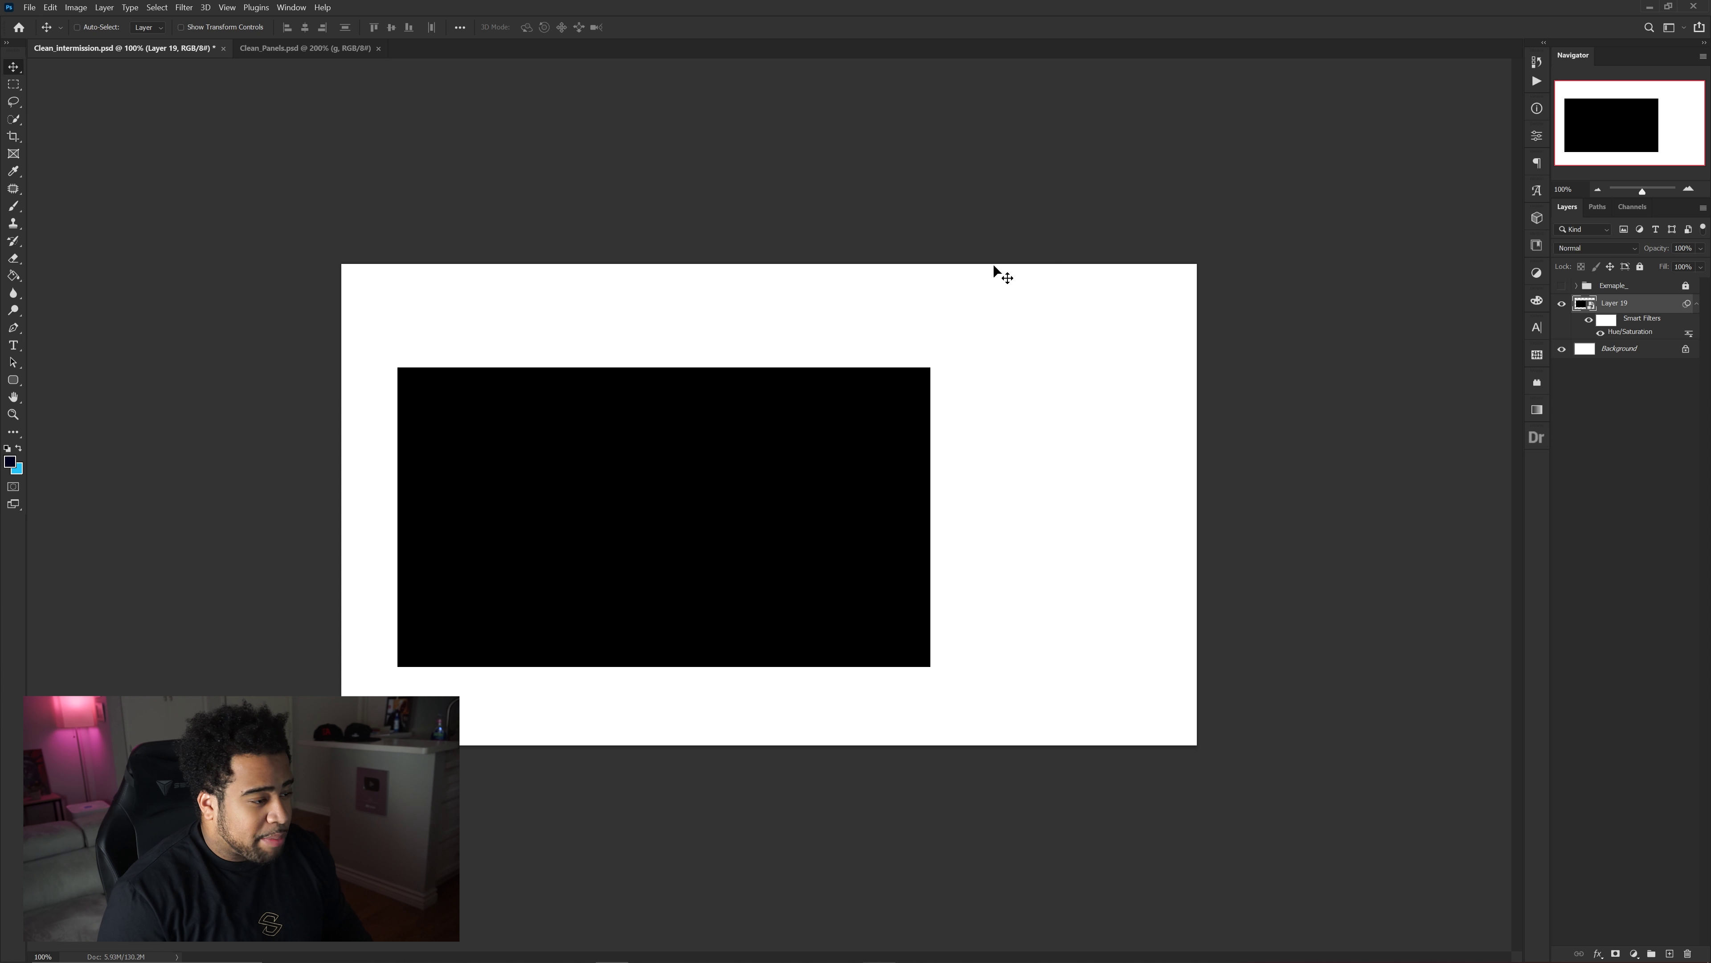
Add a layer above the Background and draw a closed, long triangular pen path from beyond the lower left canvas edge, tapering to the right.
{"action": "left_click", "coordinate": [1600, 348]}
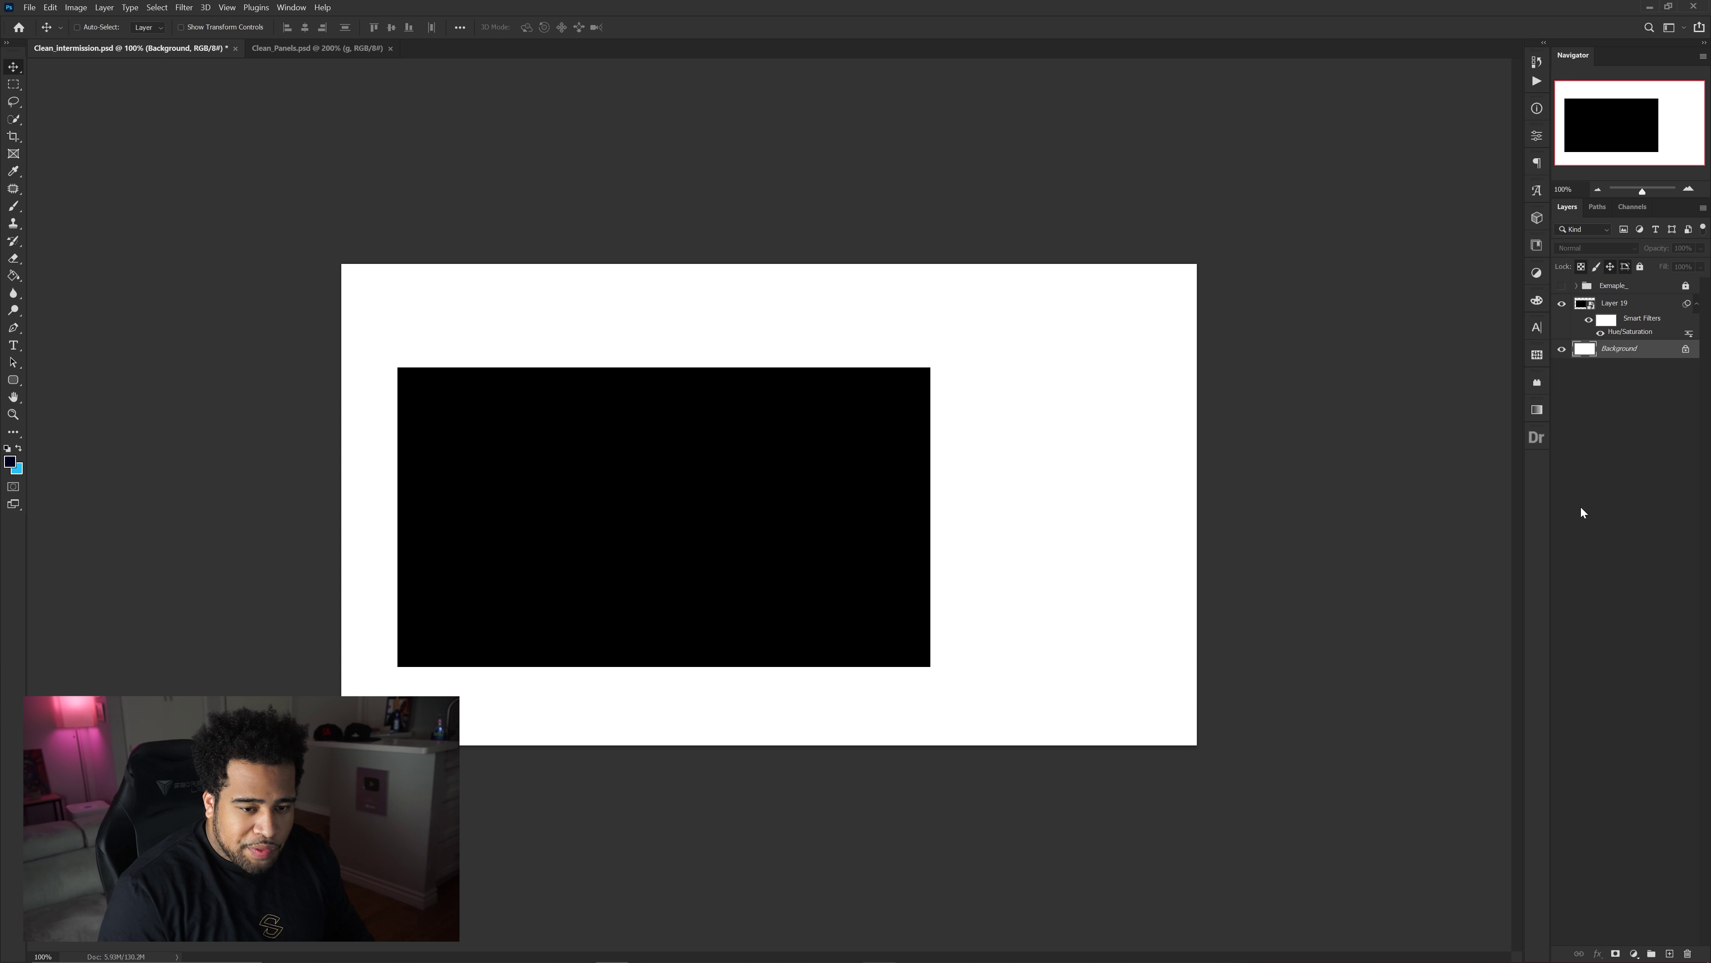
{"action": "left_click", "coordinate": [1669, 953]}
{"action": "key", "text": "p"}
{"action": "left_click", "coordinate": [292, 590]}
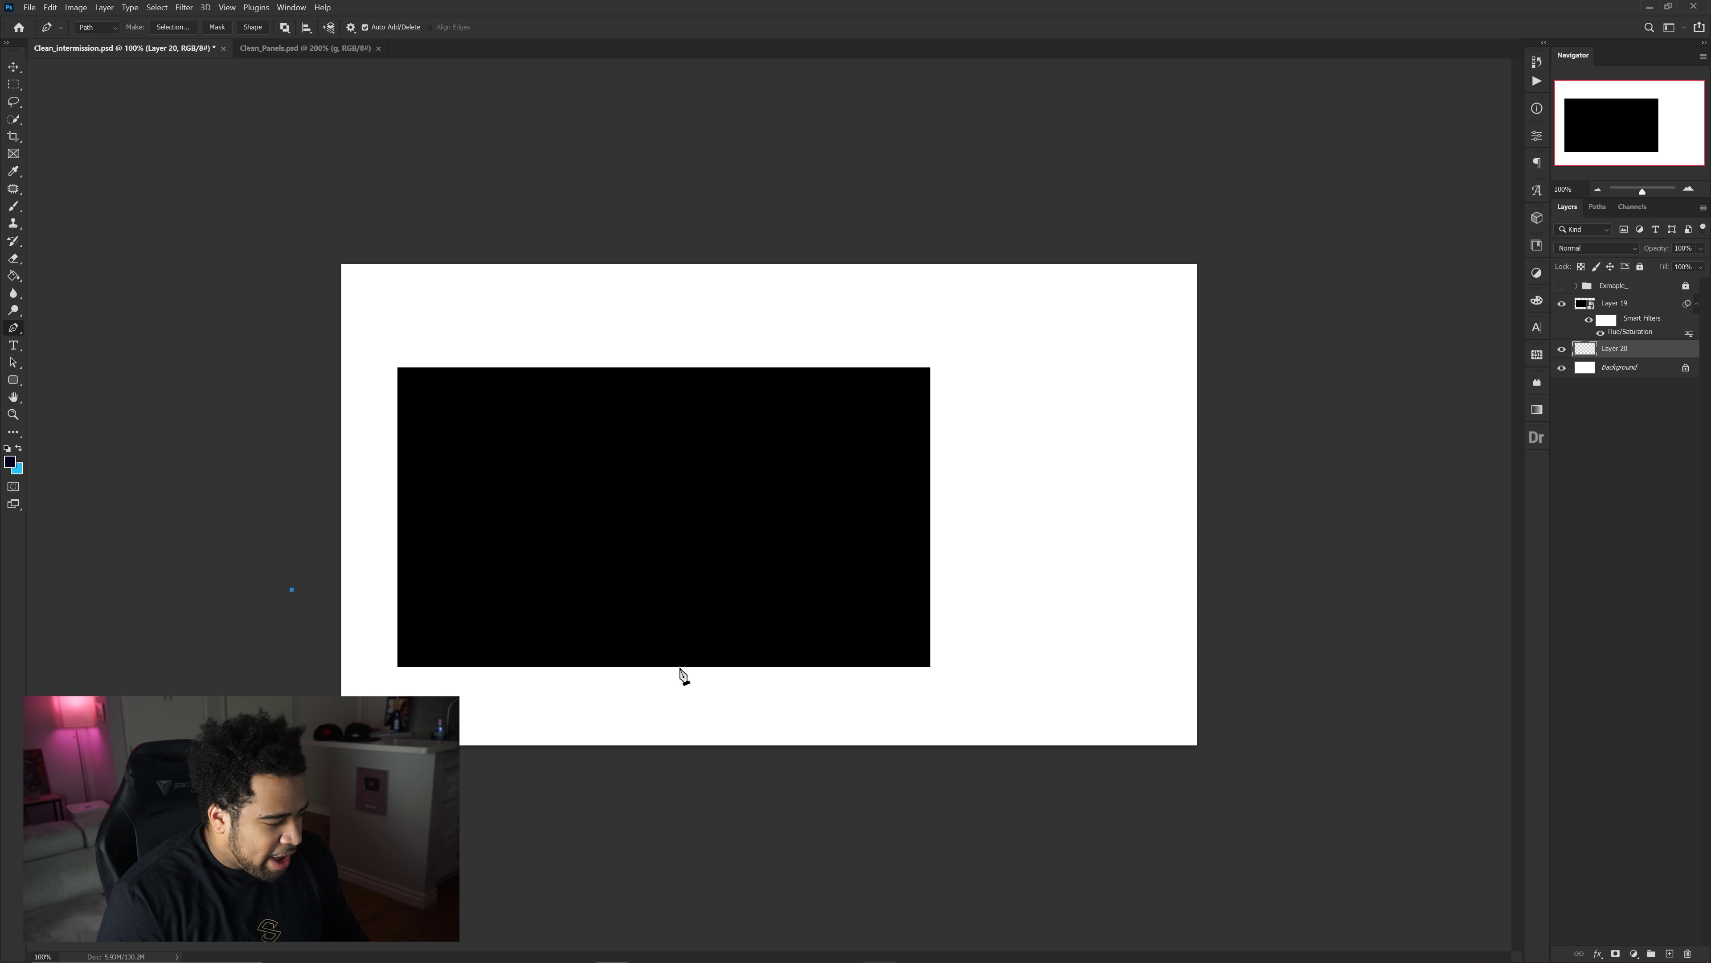
{"action": "left_click", "coordinate": [965, 689]}
{"action": "left_click", "coordinate": [255, 640]}
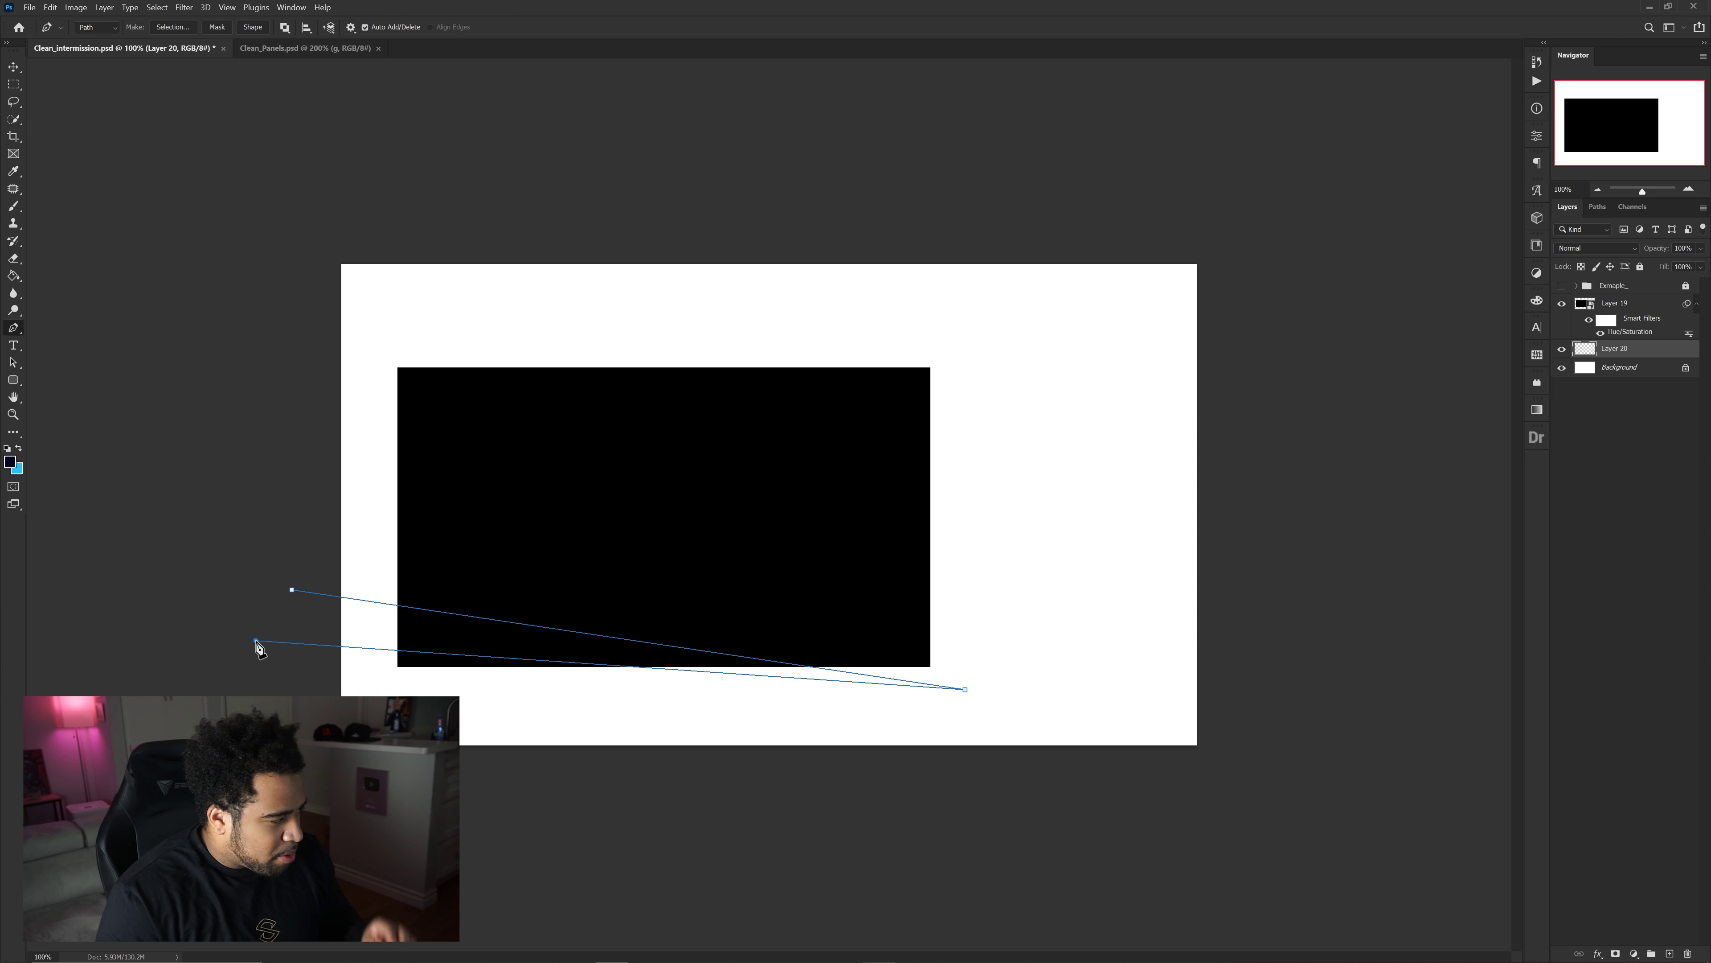
{"action": "left_click", "coordinate": [291, 590]}
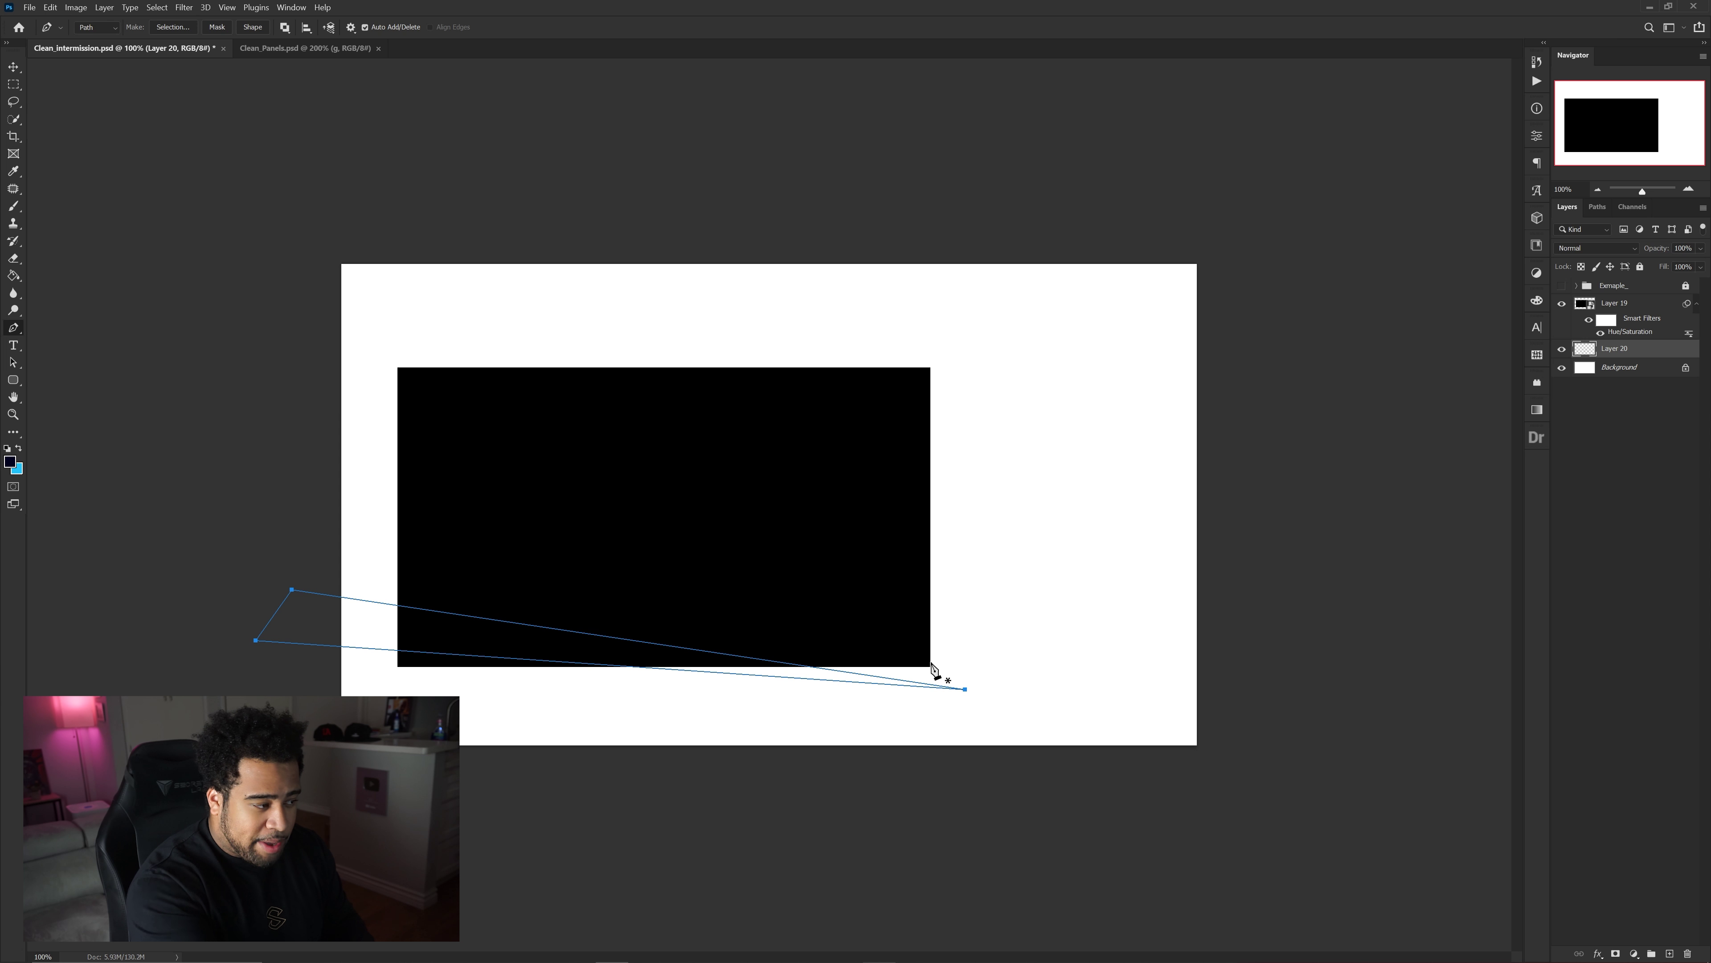
Fill the triangular path with the dark navy colour #000021 and delete the path.
{"action": "right_click", "coordinate": [866, 552]}
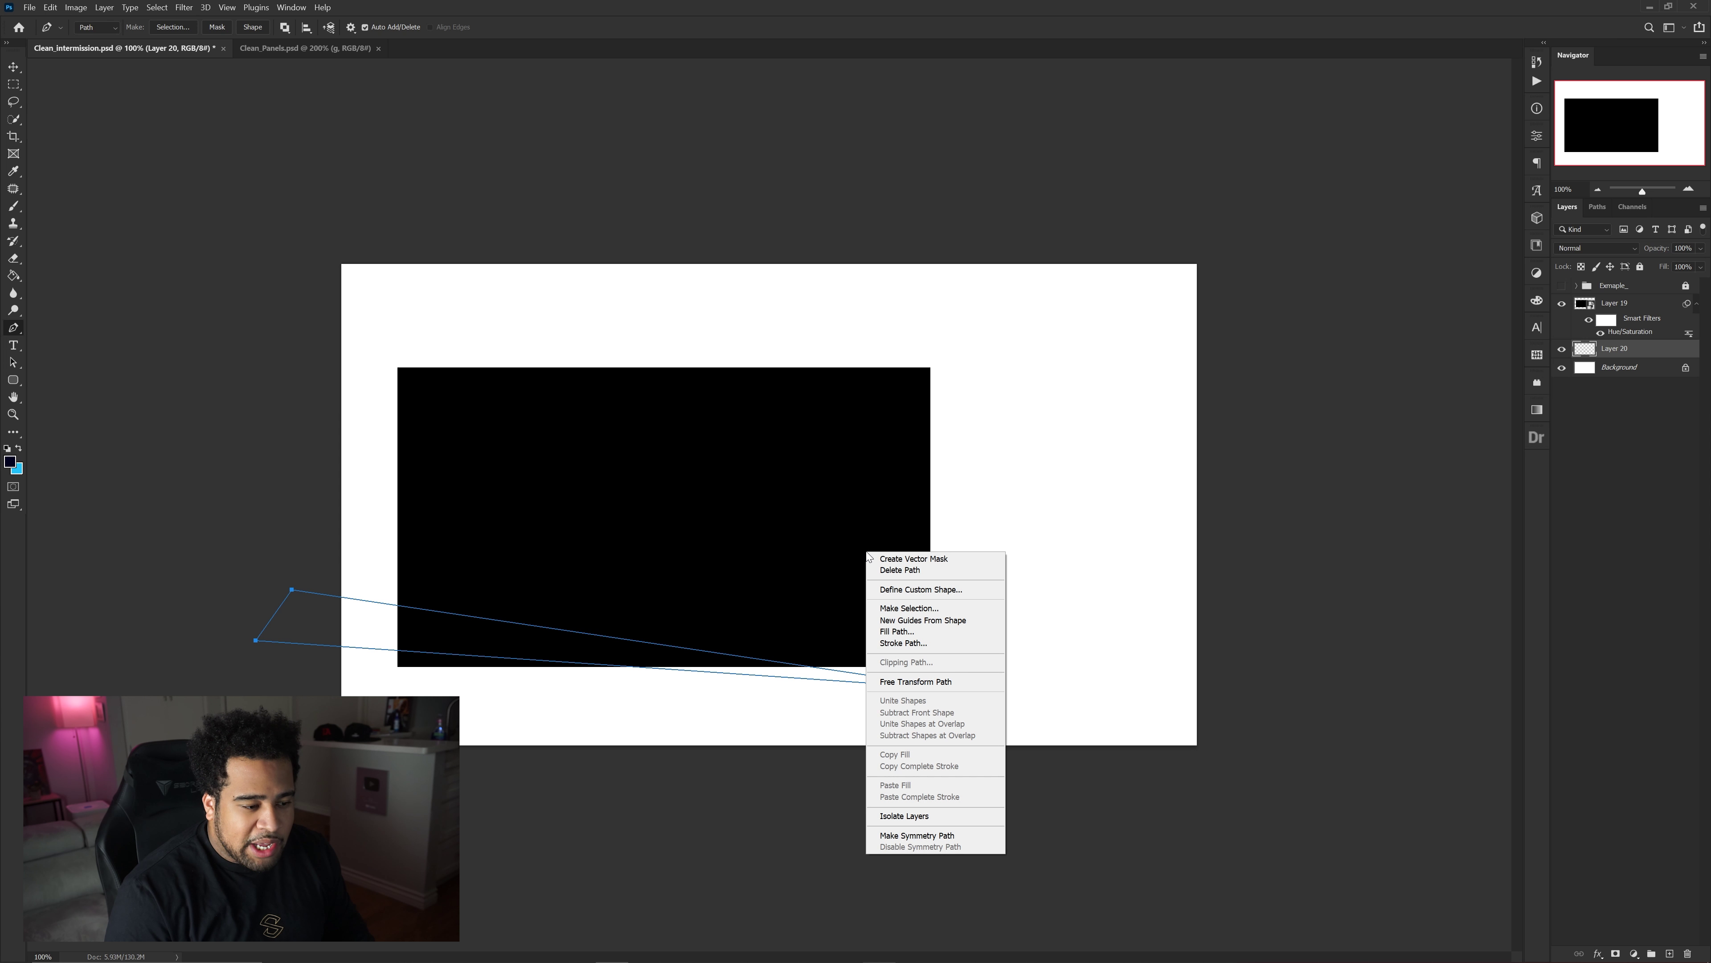
{"action": "left_click", "coordinate": [923, 631]}
{"action": "left_click", "coordinate": [837, 272]}
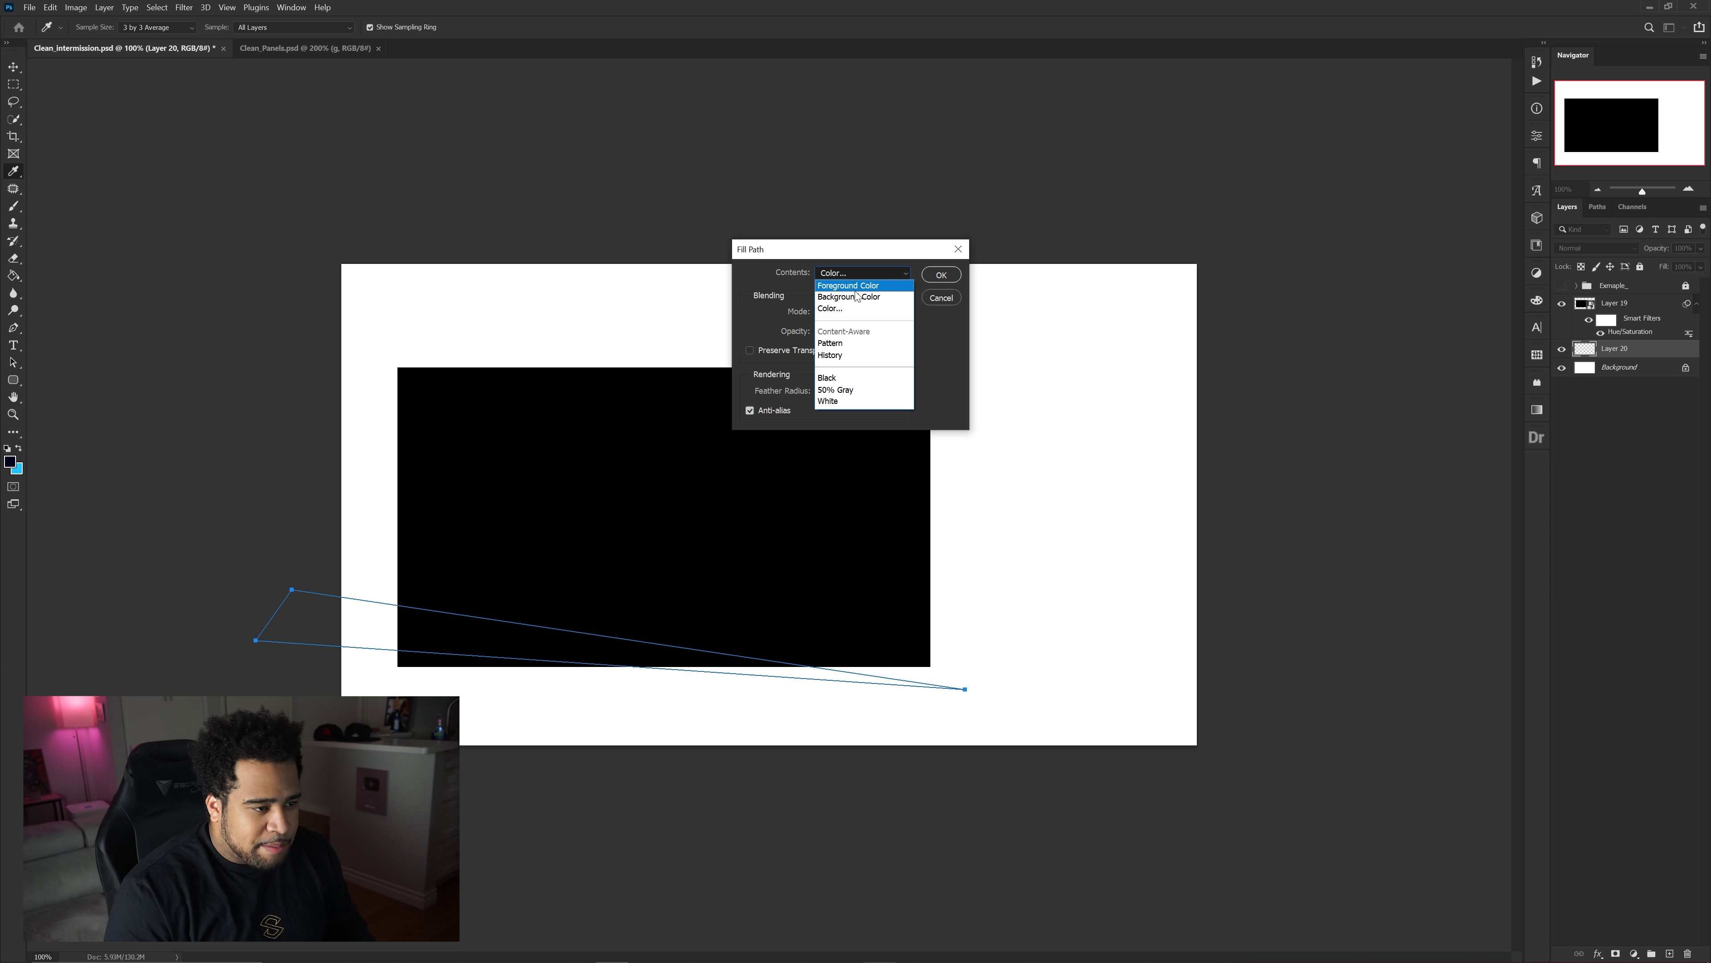
{"action": "left_click", "coordinate": [843, 309]}
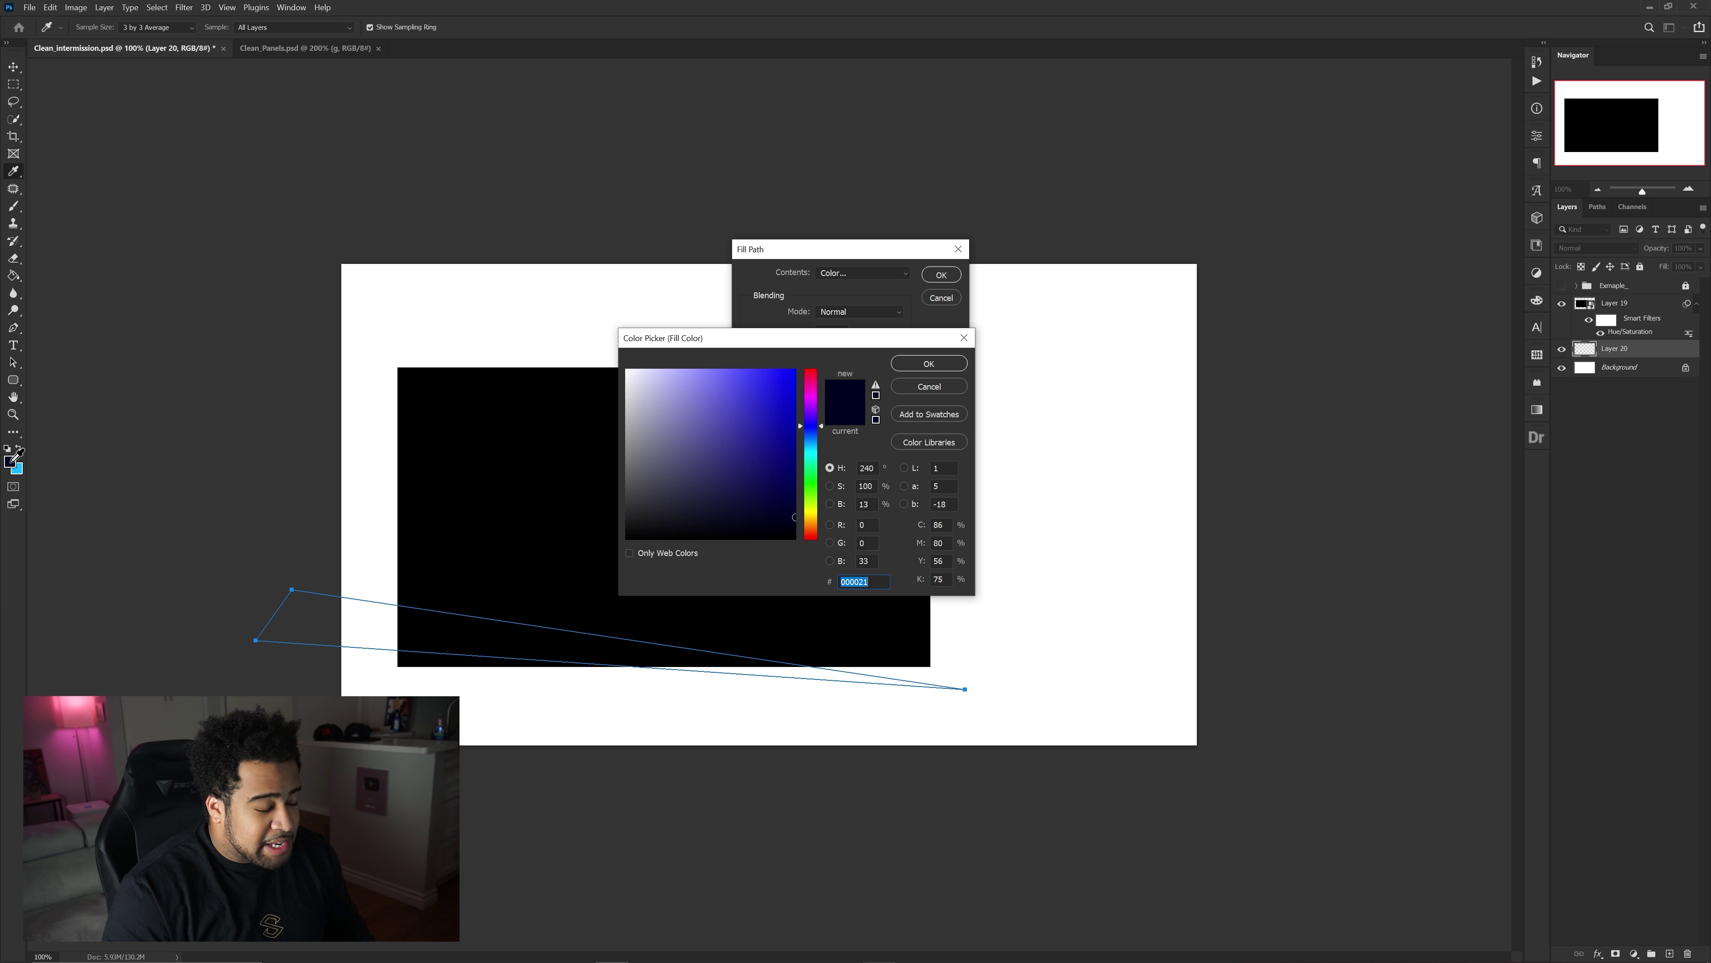
{"action": "left_click", "coordinate": [916, 368]}
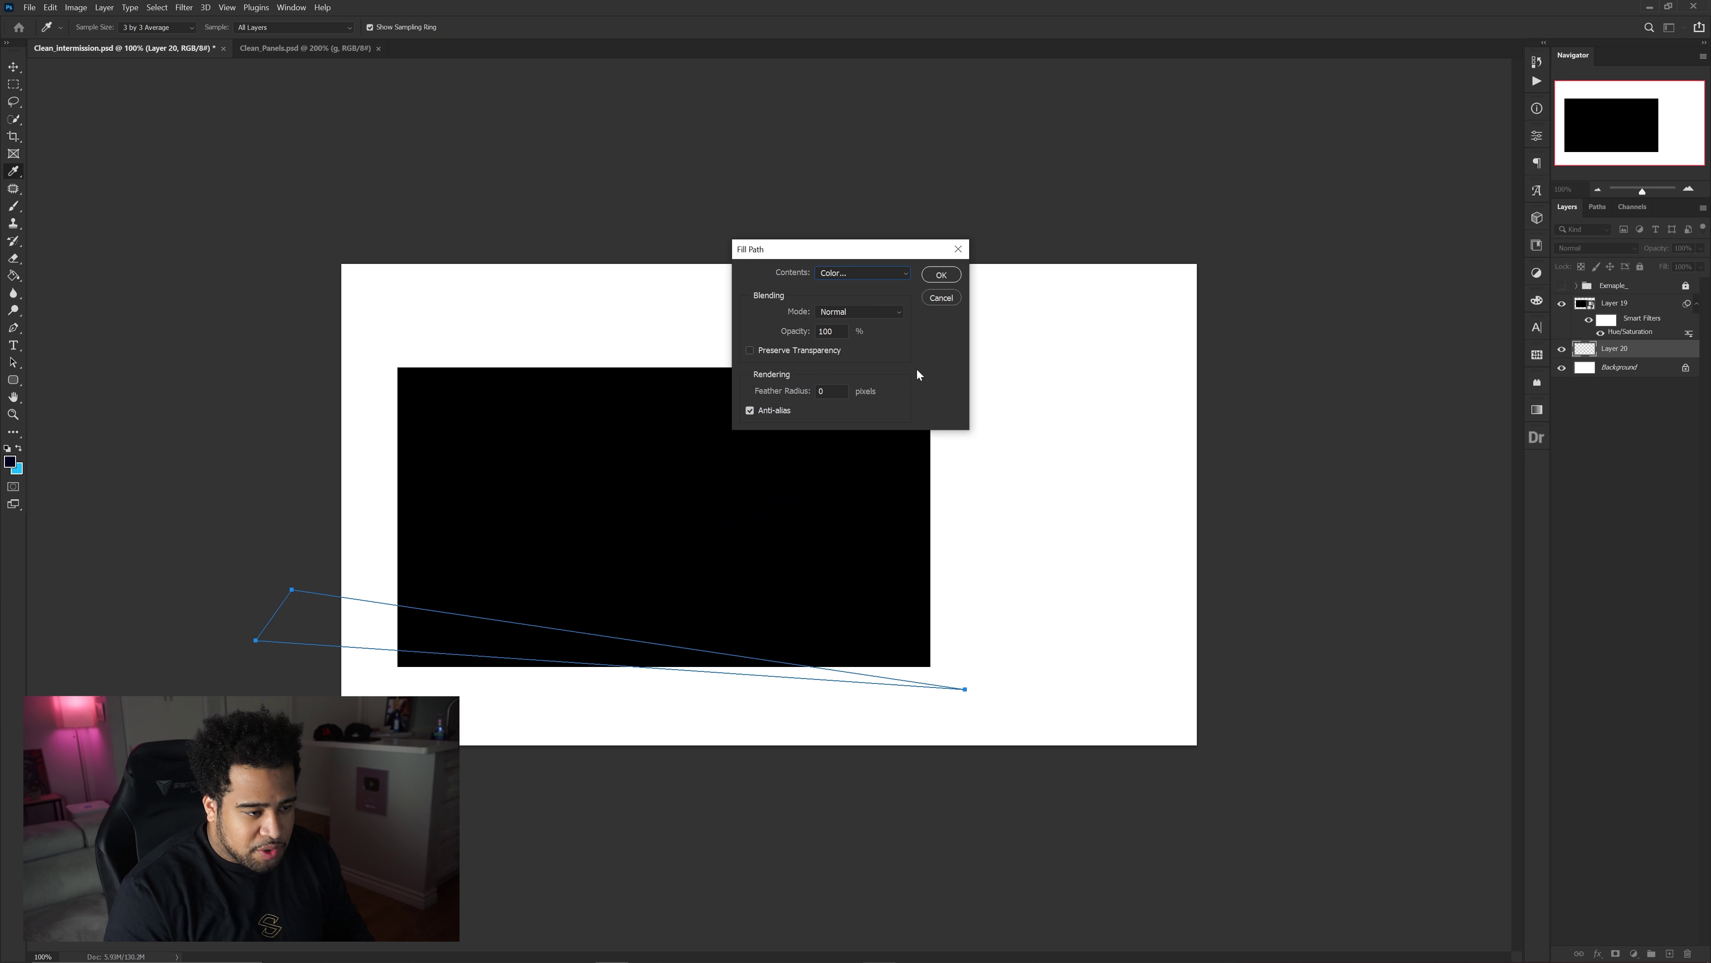
{"action": "left_click", "coordinate": [942, 275]}
{"action": "key", "text": "p"}
{"action": "right_click", "coordinate": [739, 395]}
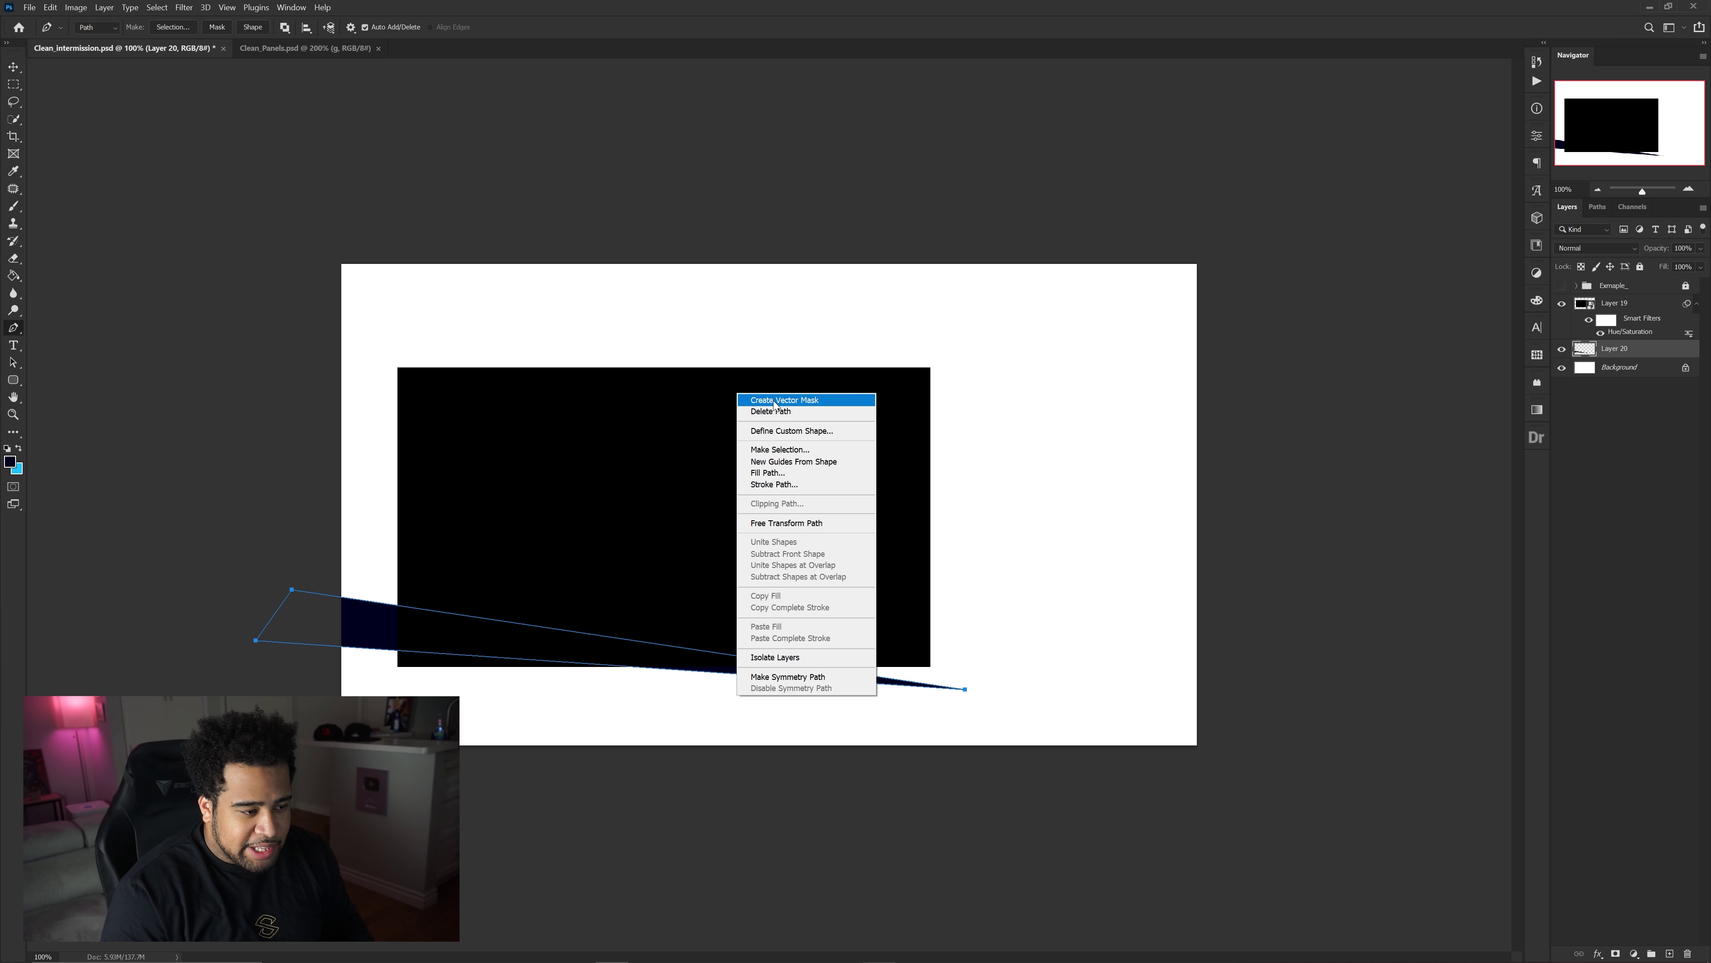
{"action": "left_click", "coordinate": [785, 411]}
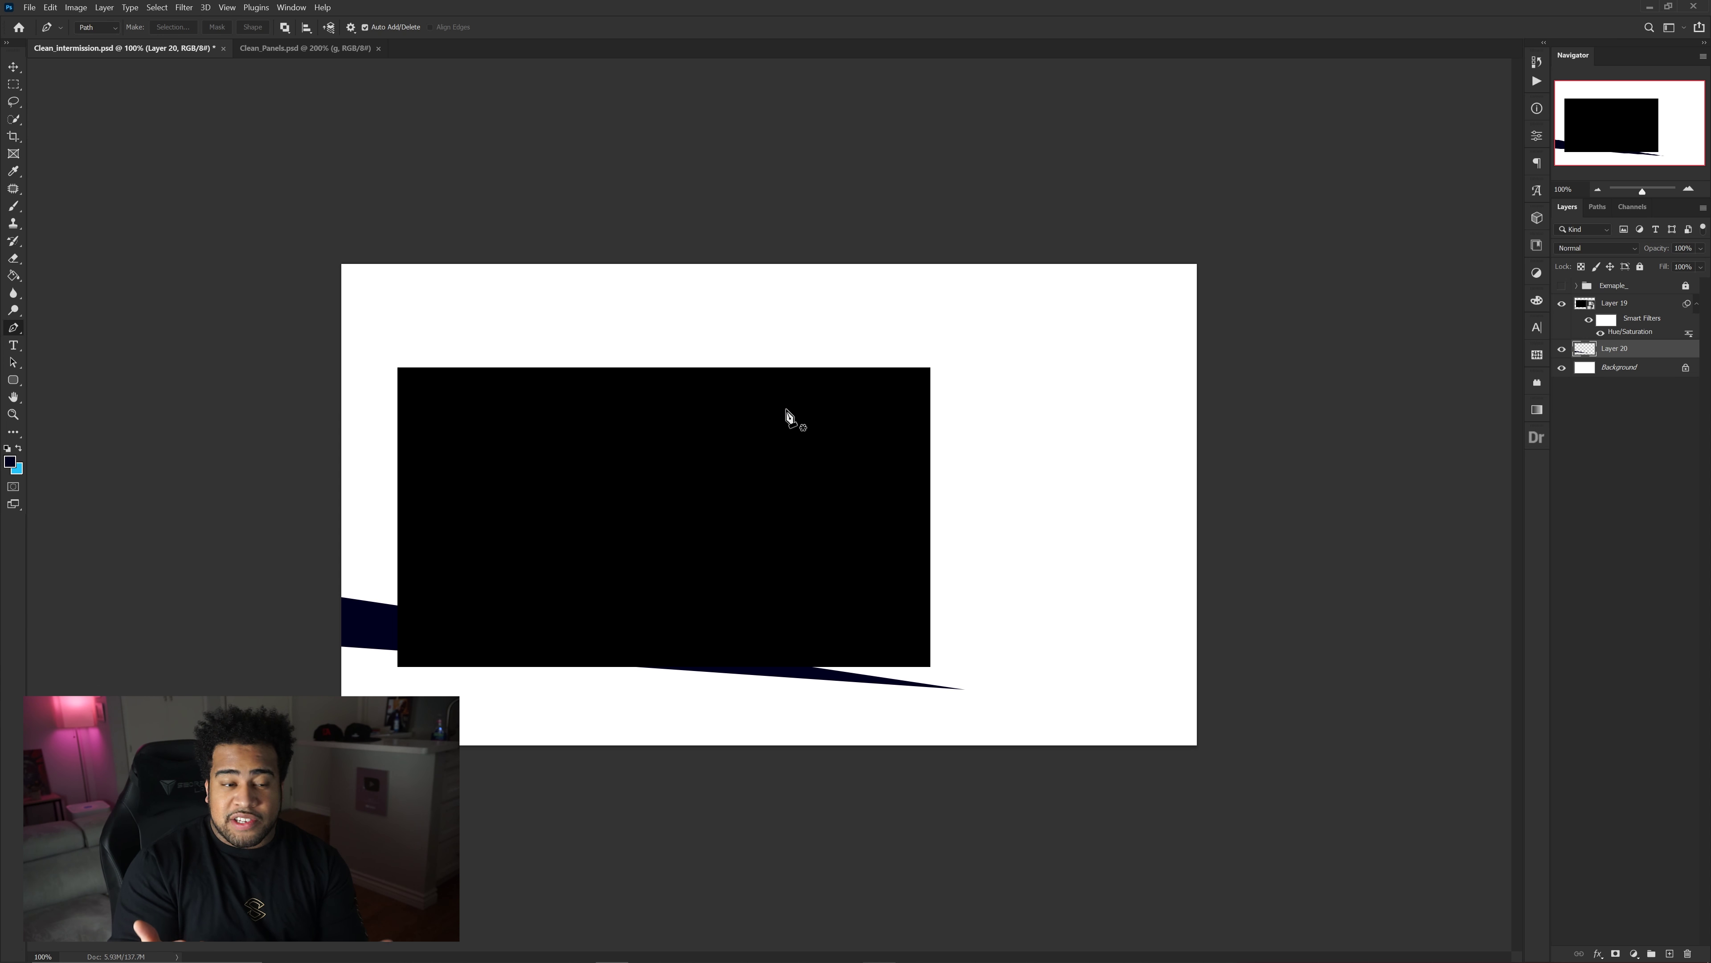
Undo the path deletion and the navy fill.
{"action": "key", "text": "ctrl+z"}
{"action": "key", "text": "ctrl+z"}
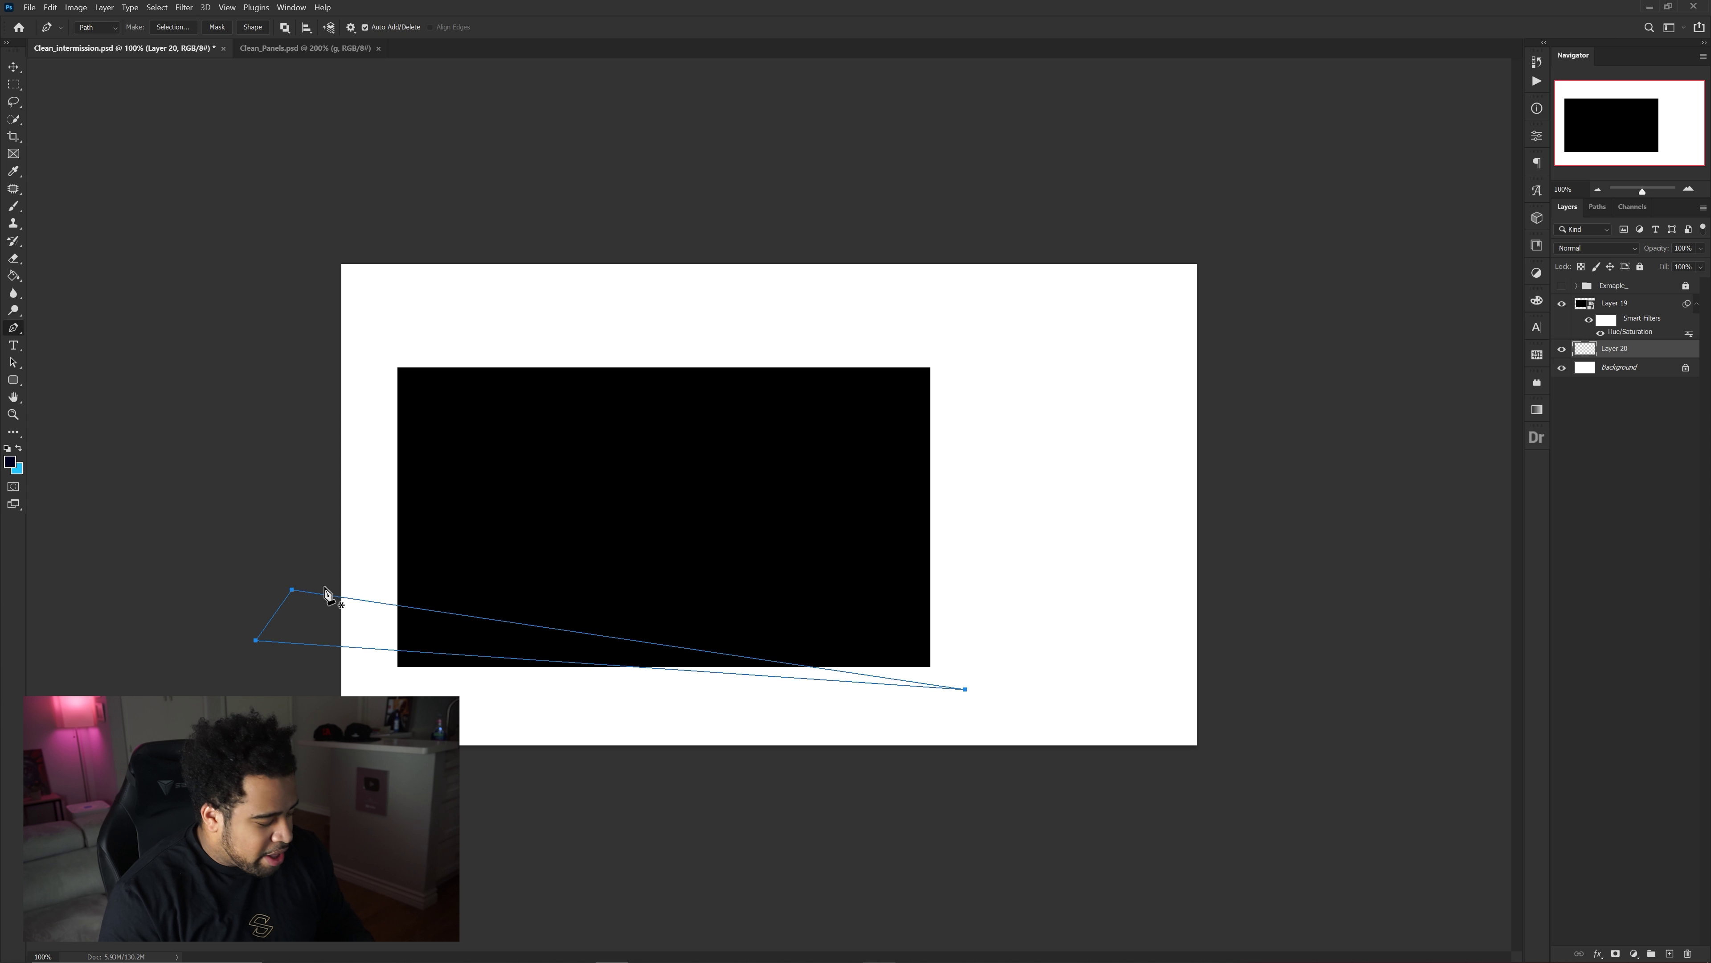
Turn the long triangular path into a selection, fill it with the dark navy foreground colour and deselect.
{"action": "key", "text": "ctrl+Return"}
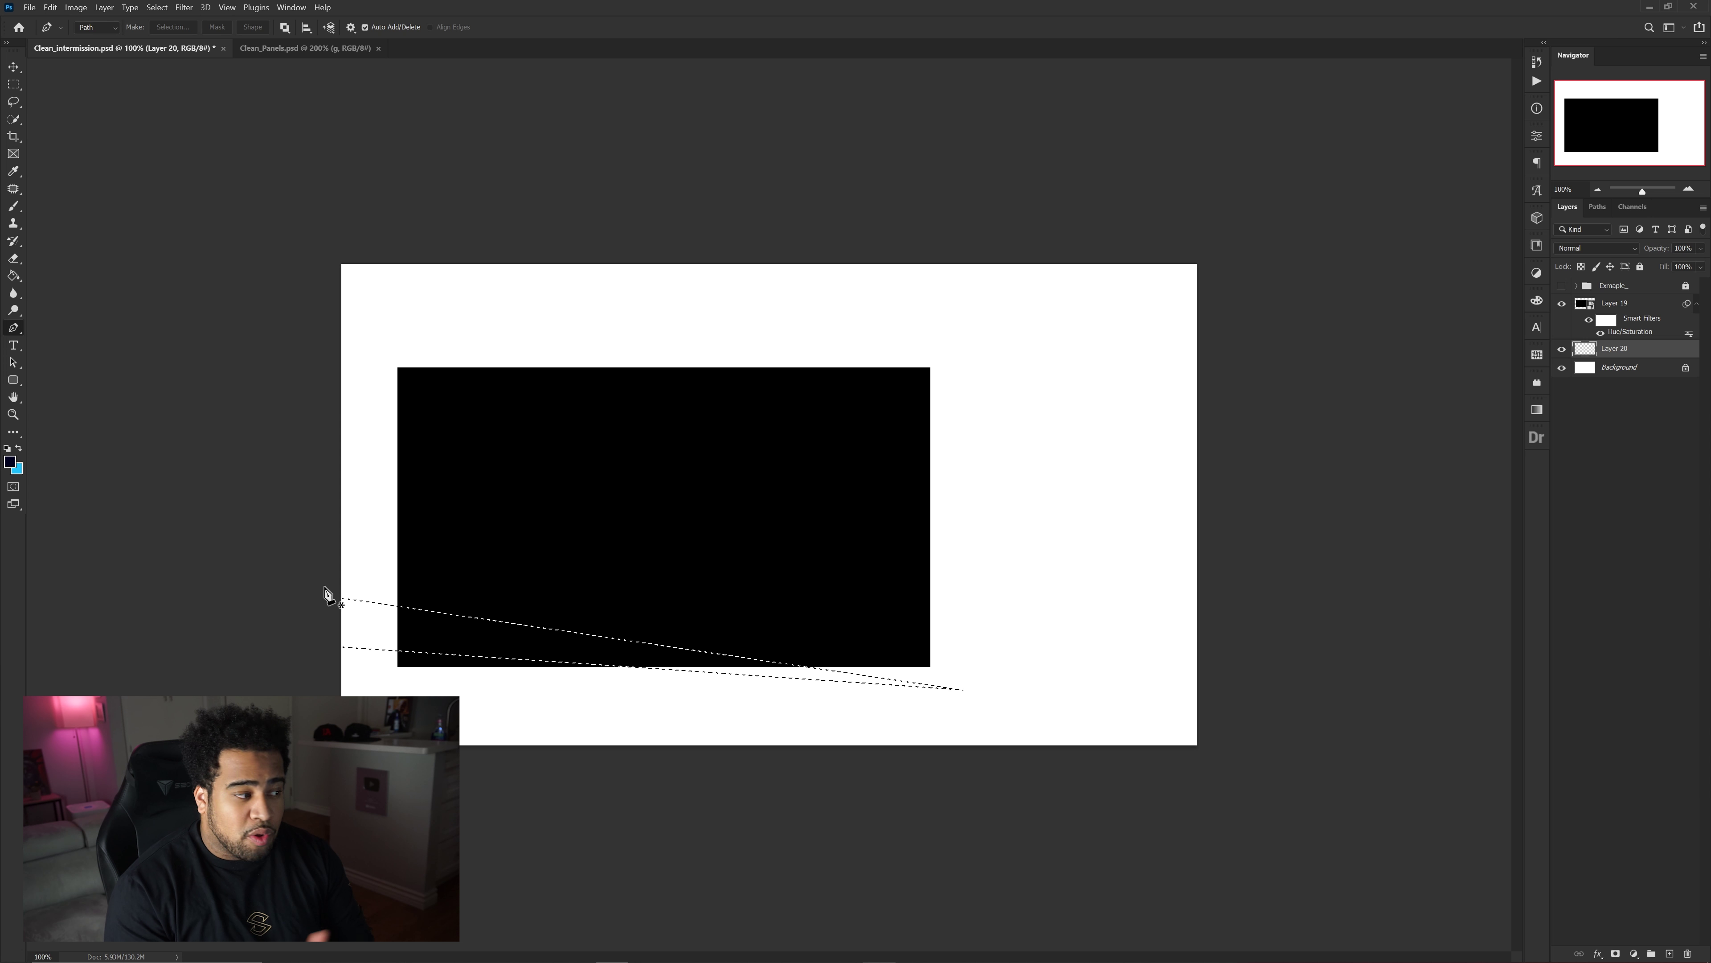
{"action": "left_click", "coordinate": [9, 463]}
{"action": "left_click", "coordinate": [943, 366]}
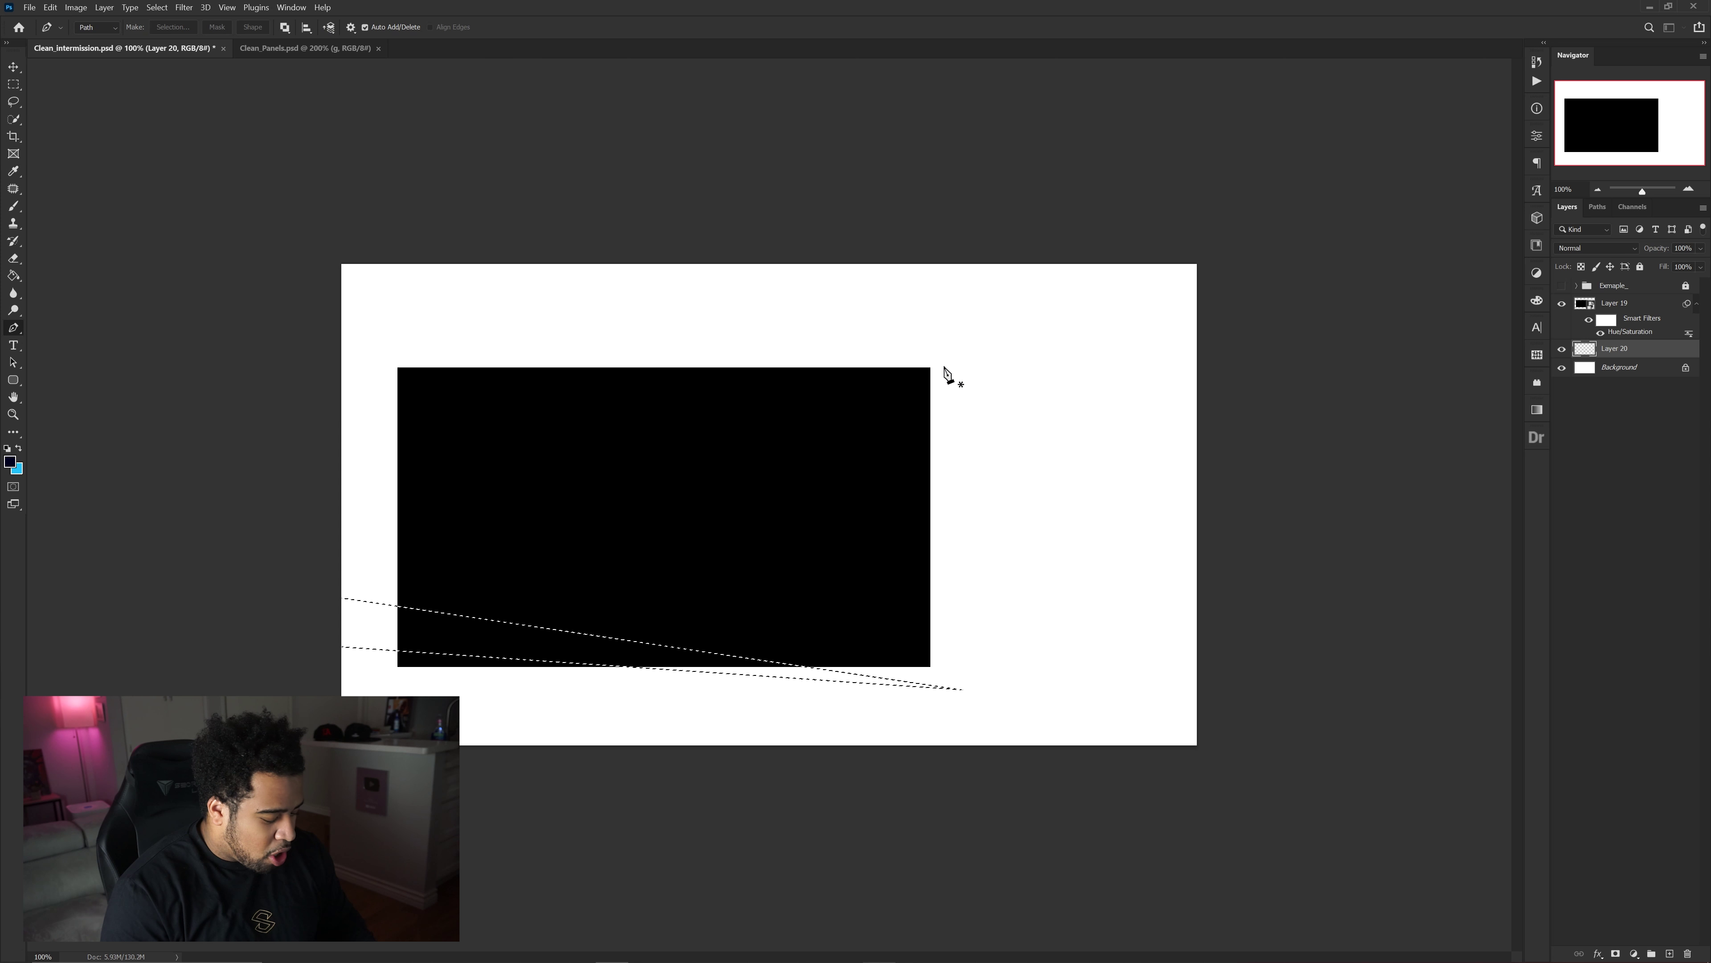
{"action": "key", "text": "alt+BackSpace"}
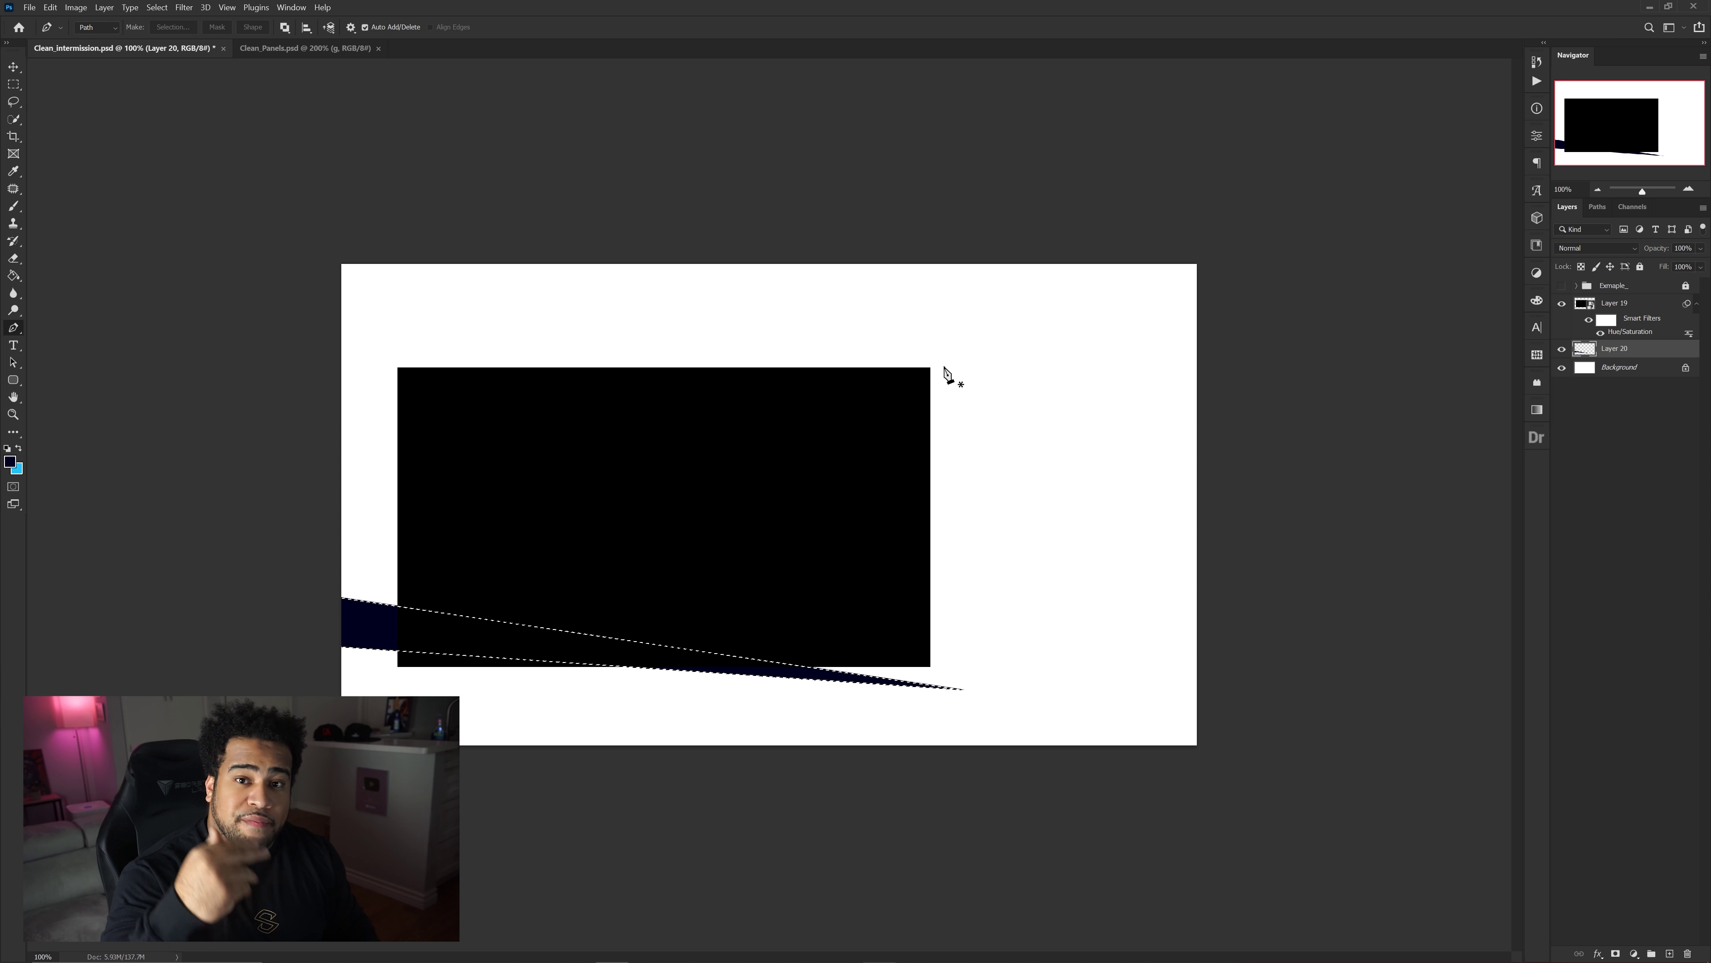
{"action": "key", "text": "ctrl+d"}
{"action": "key", "text": "v"}
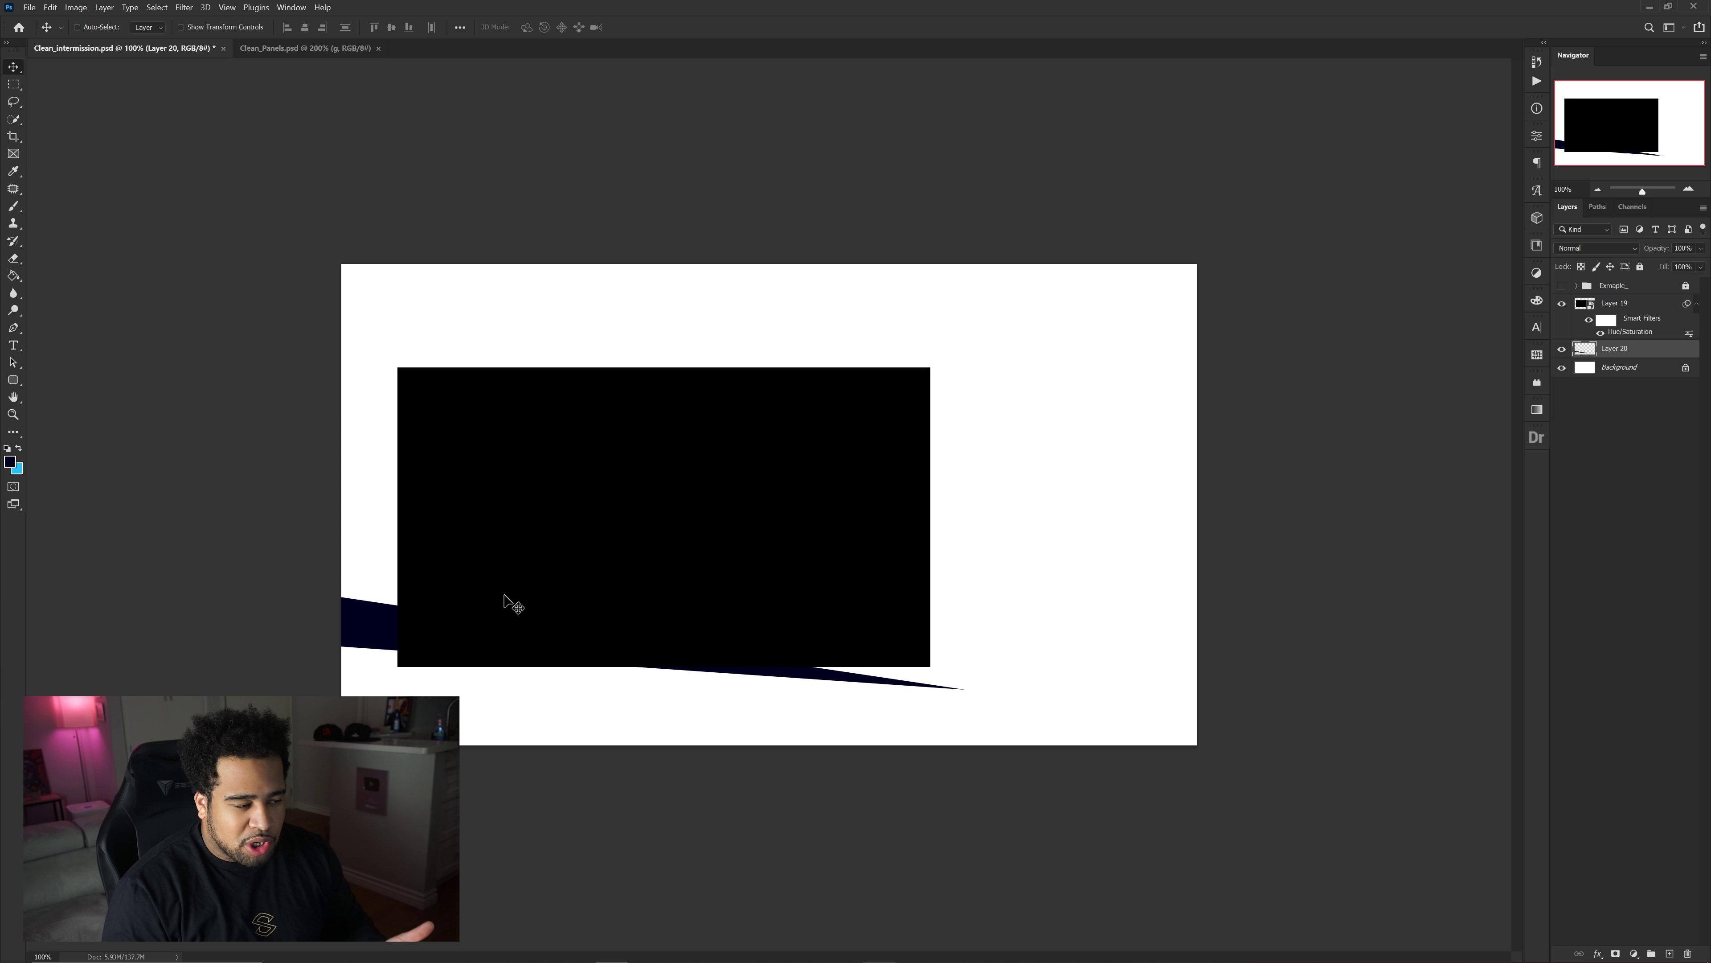
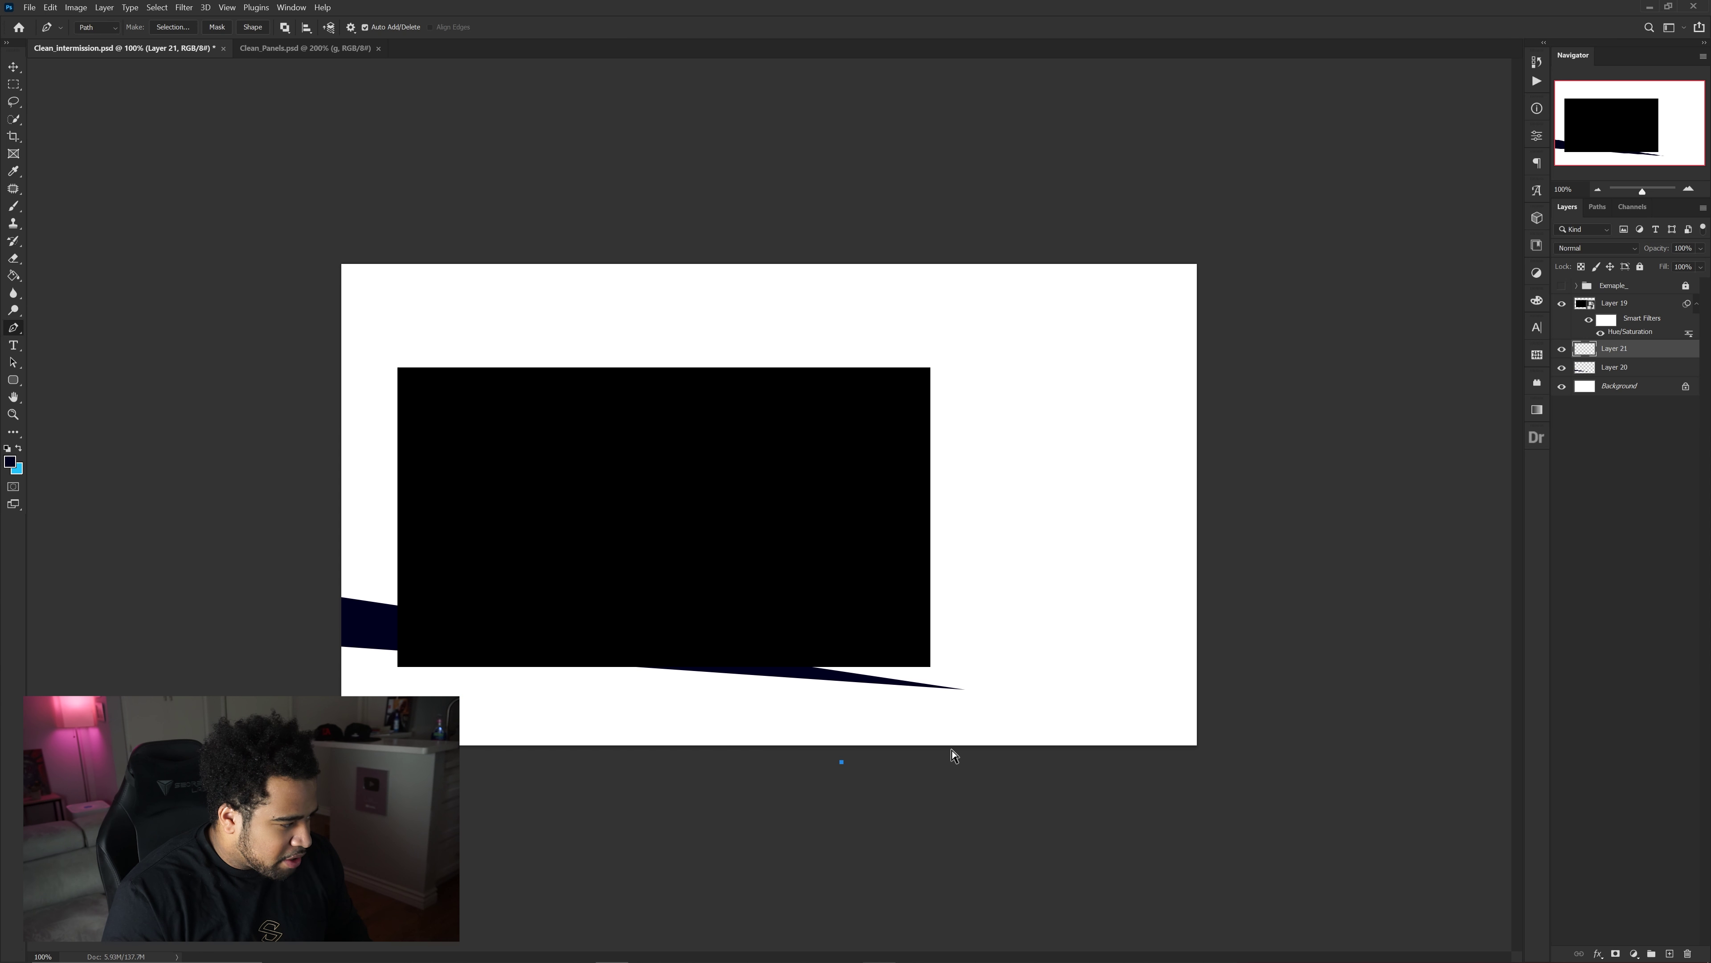
Draw a closed path along the canvas's lower edge, its upper side sloping down to the right, and fill it with the light blue background colour.
{"action": "left_click", "coordinate": [993, 746]}
{"action": "left_click", "coordinate": [269, 661]}
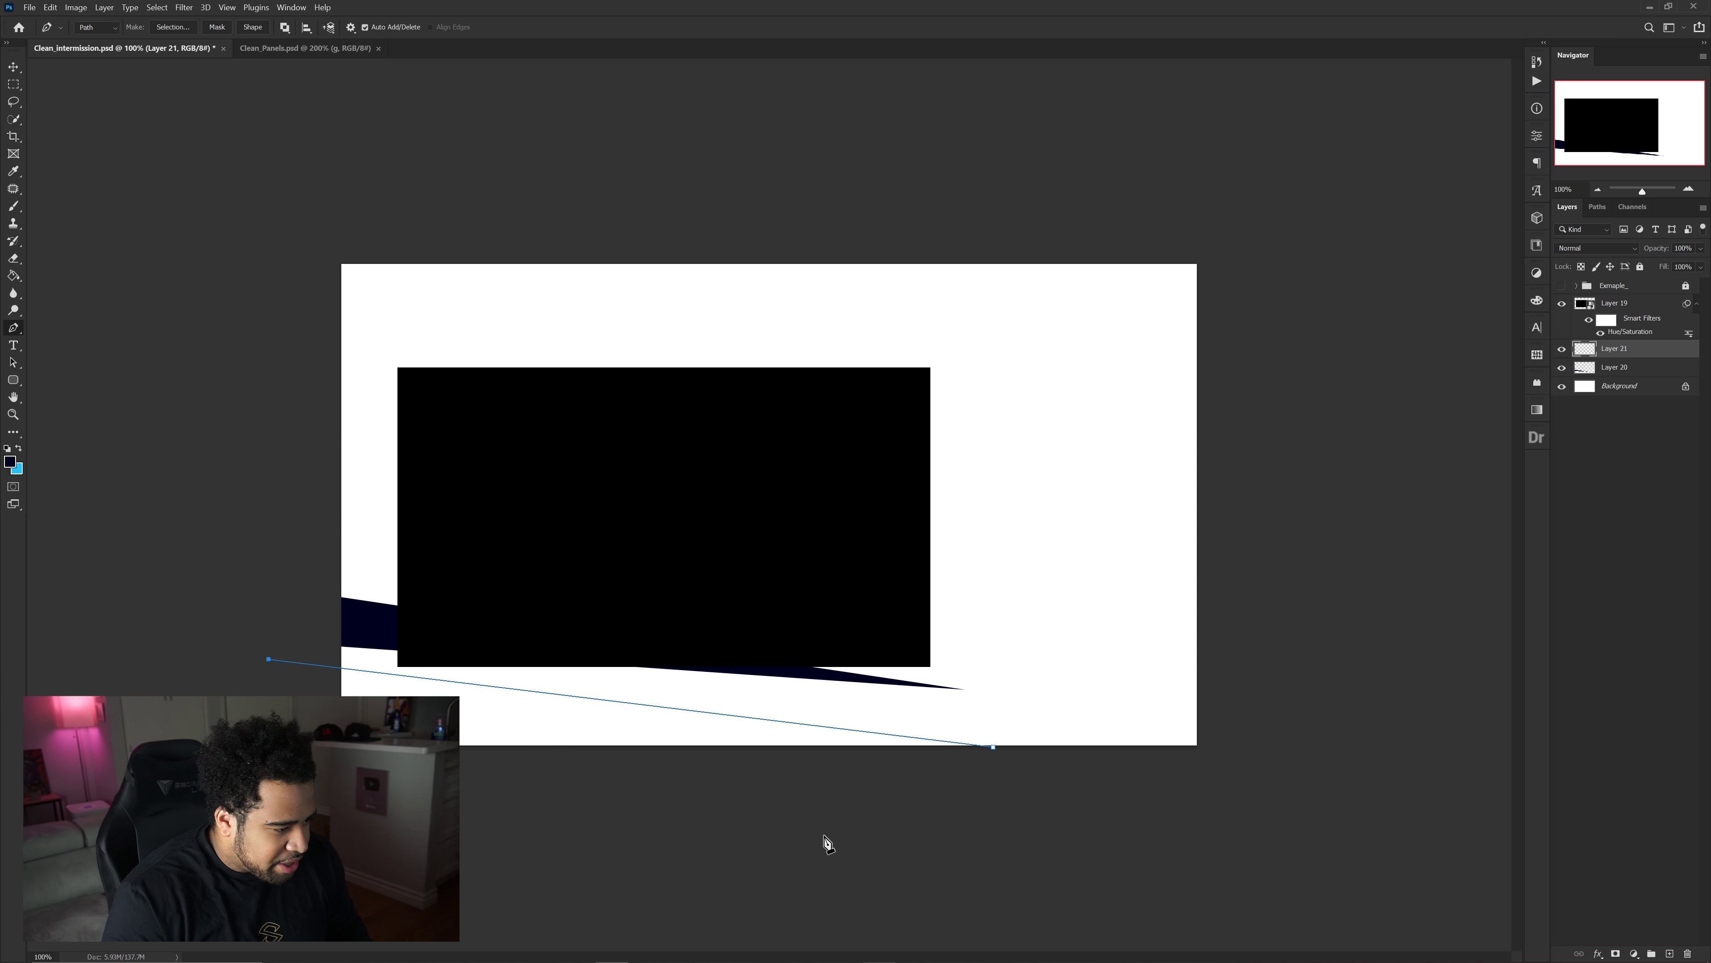
{"action": "left_click_drag", "start_coordinate": [865, 824], "coordinate": [811, 821]}
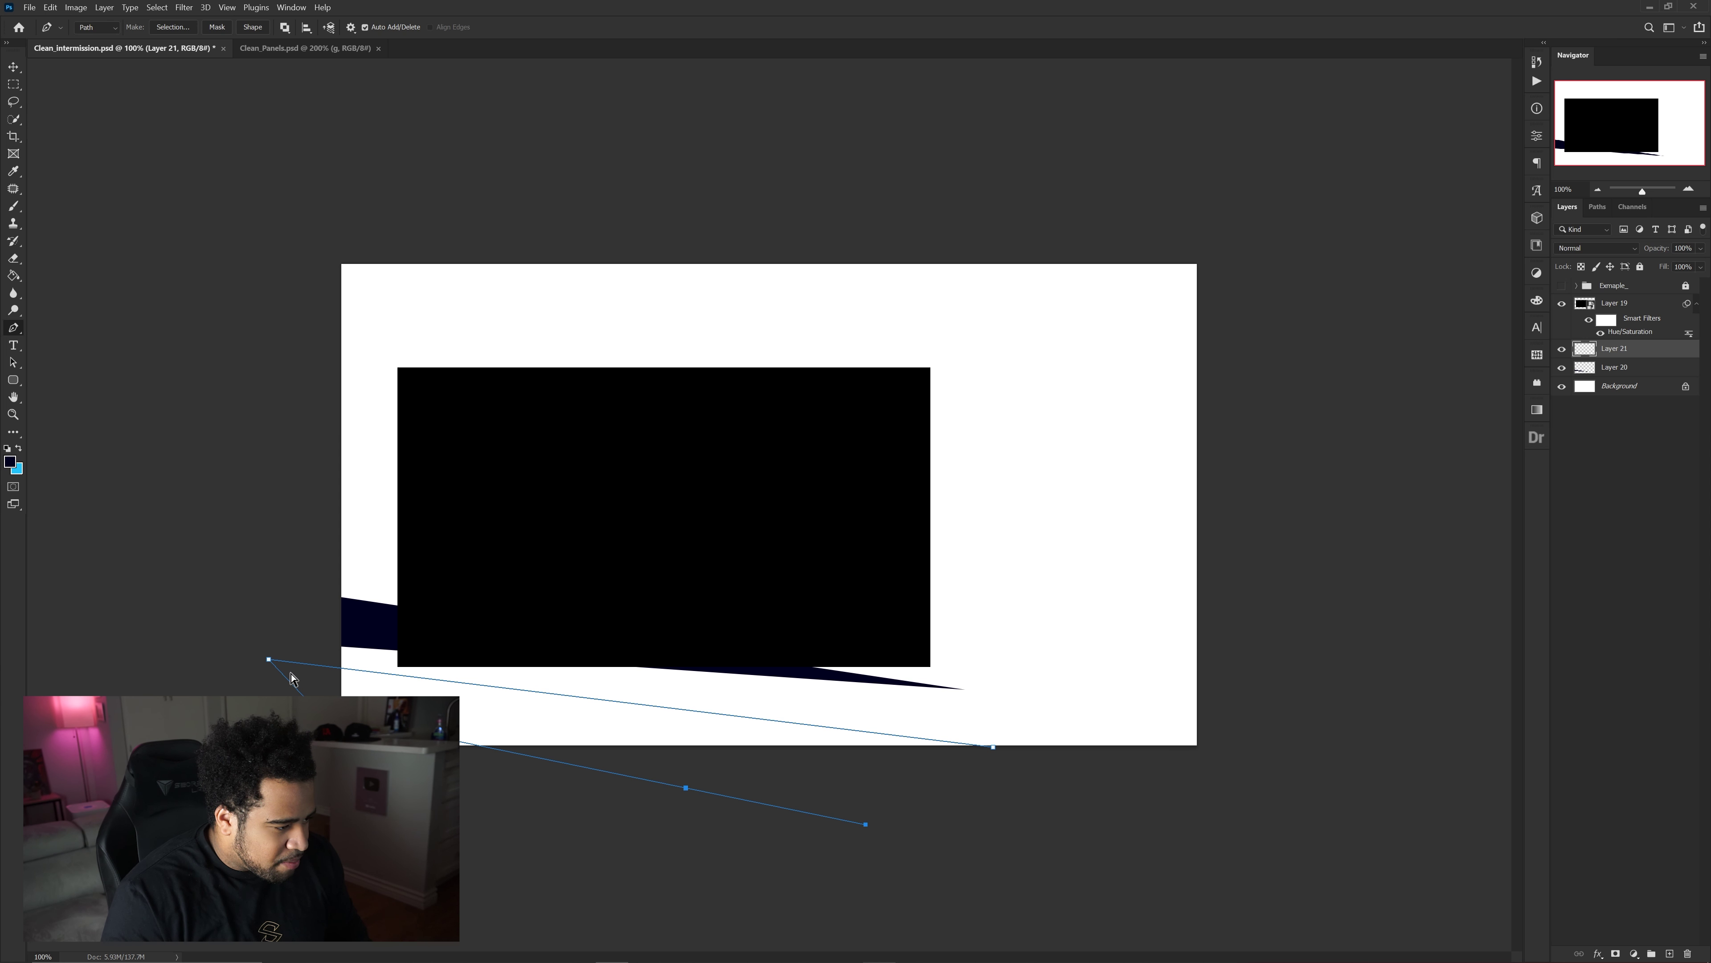
{"action": "left_click_drag", "start_coordinate": [268, 659], "coordinate": [267, 656]}
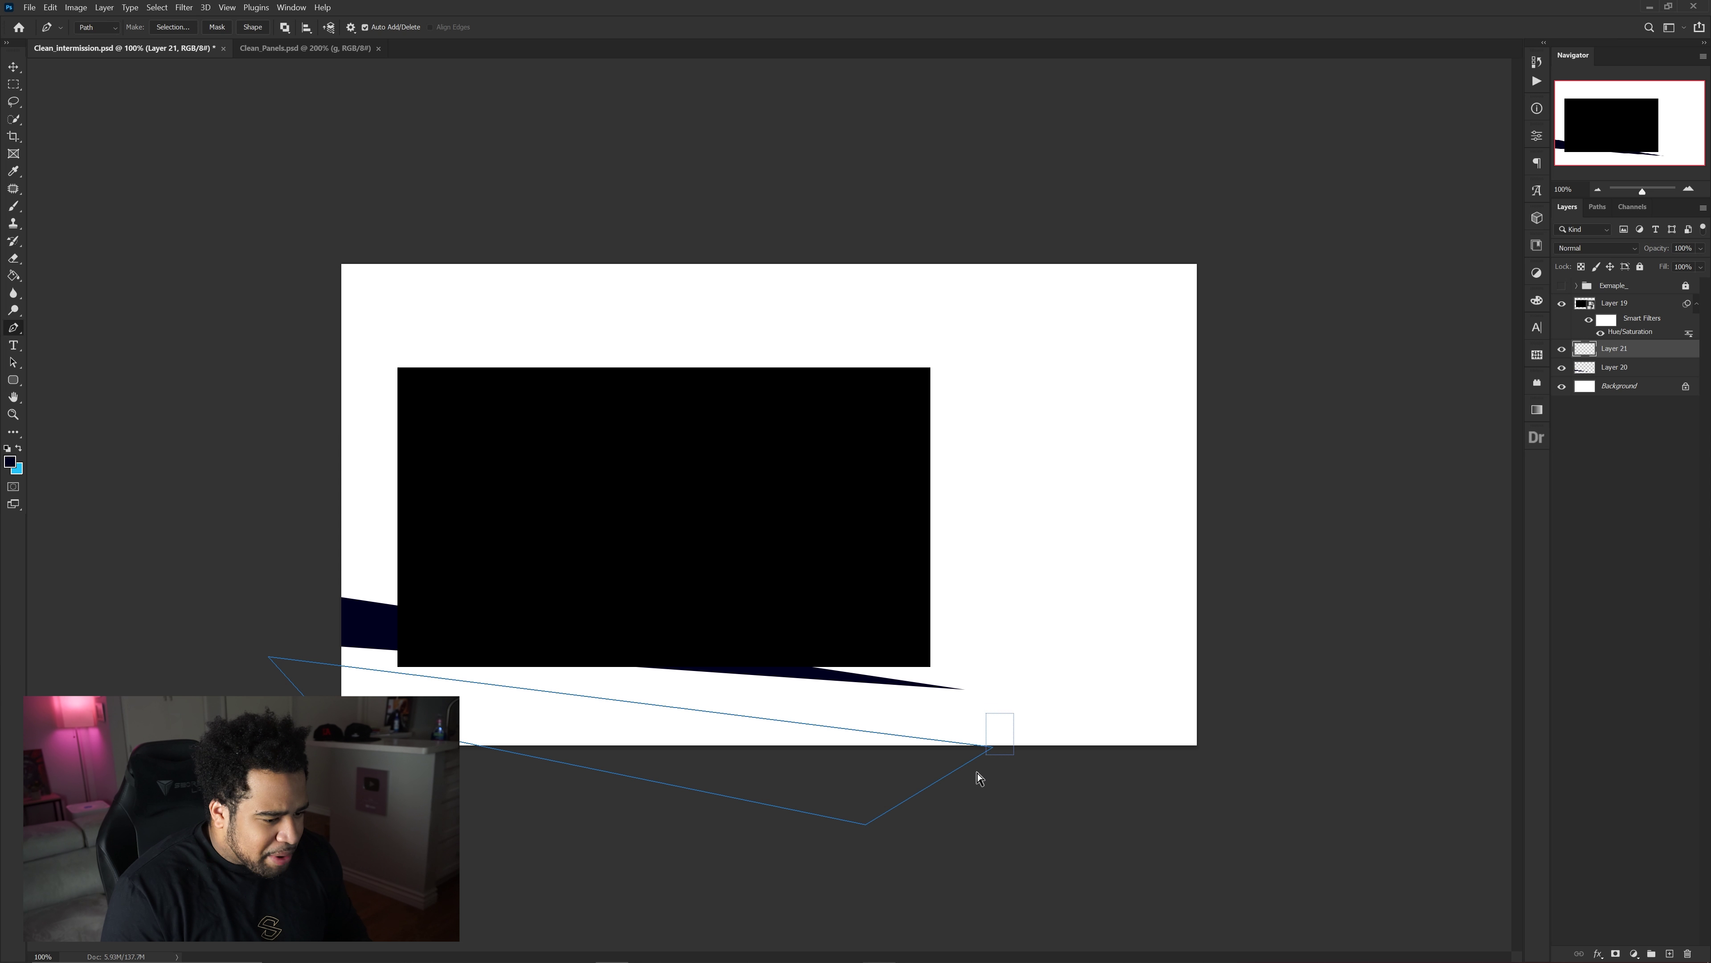
{"action": "left_click", "coordinate": [993, 747]}
{"action": "left_click_drag", "start_coordinate": [997, 747], "coordinate": [1210, 770]}
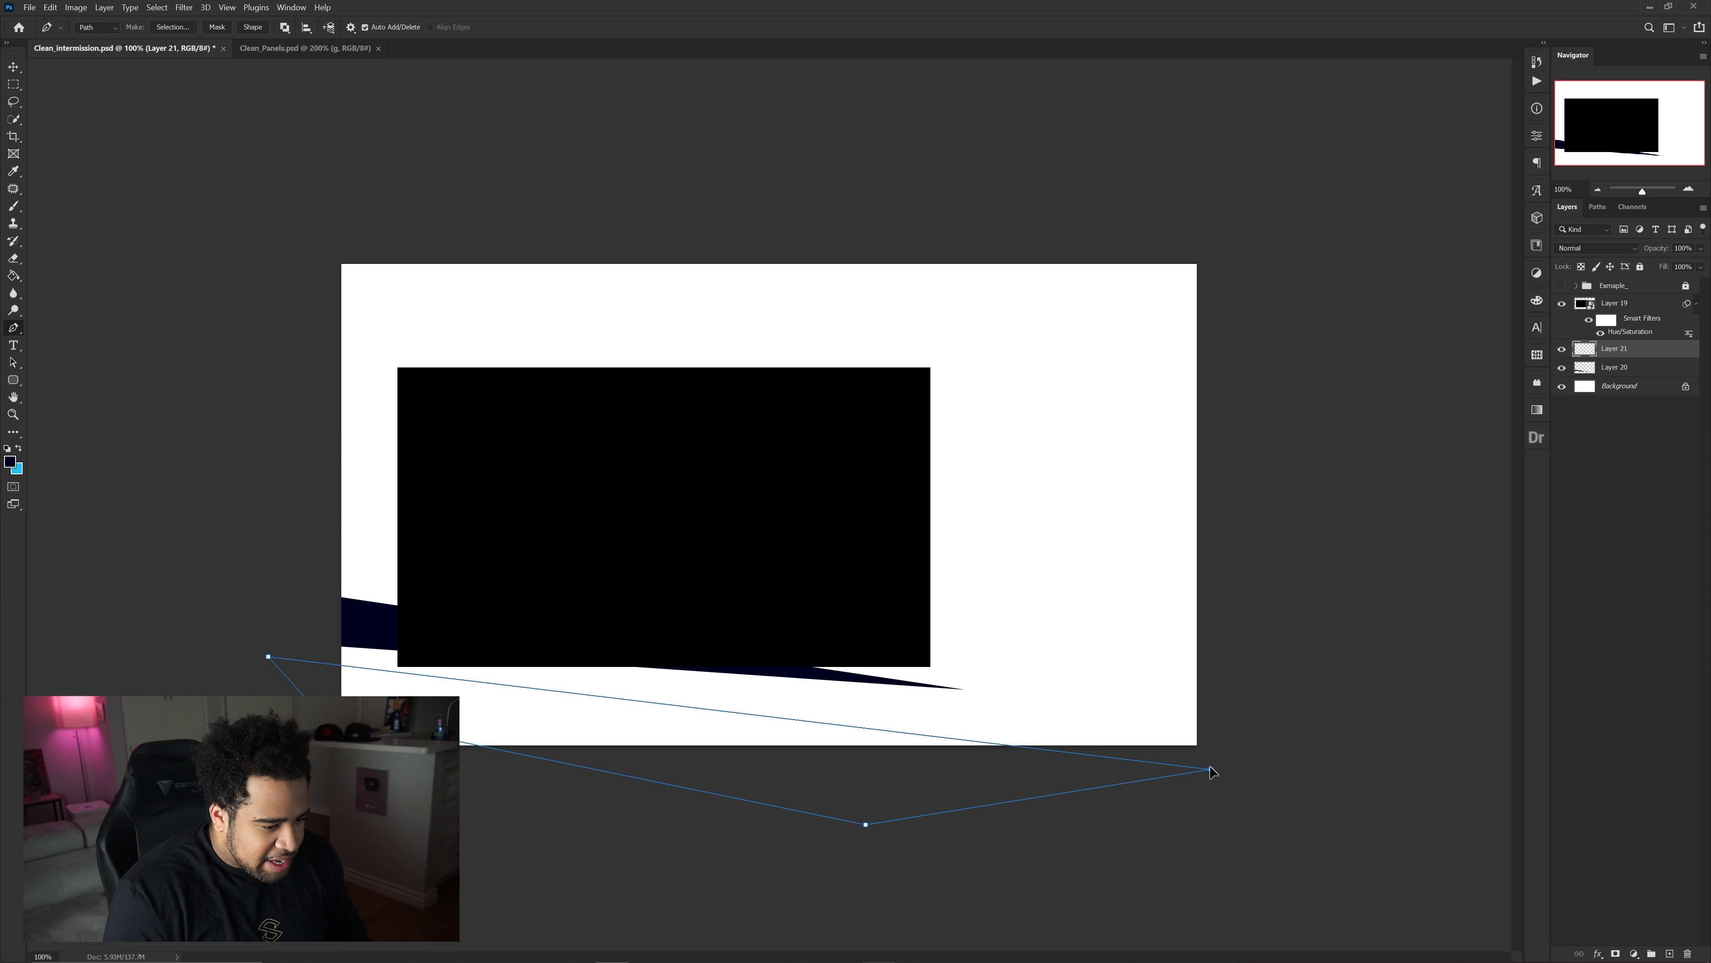
{"action": "key", "text": "ctrl+Return"}
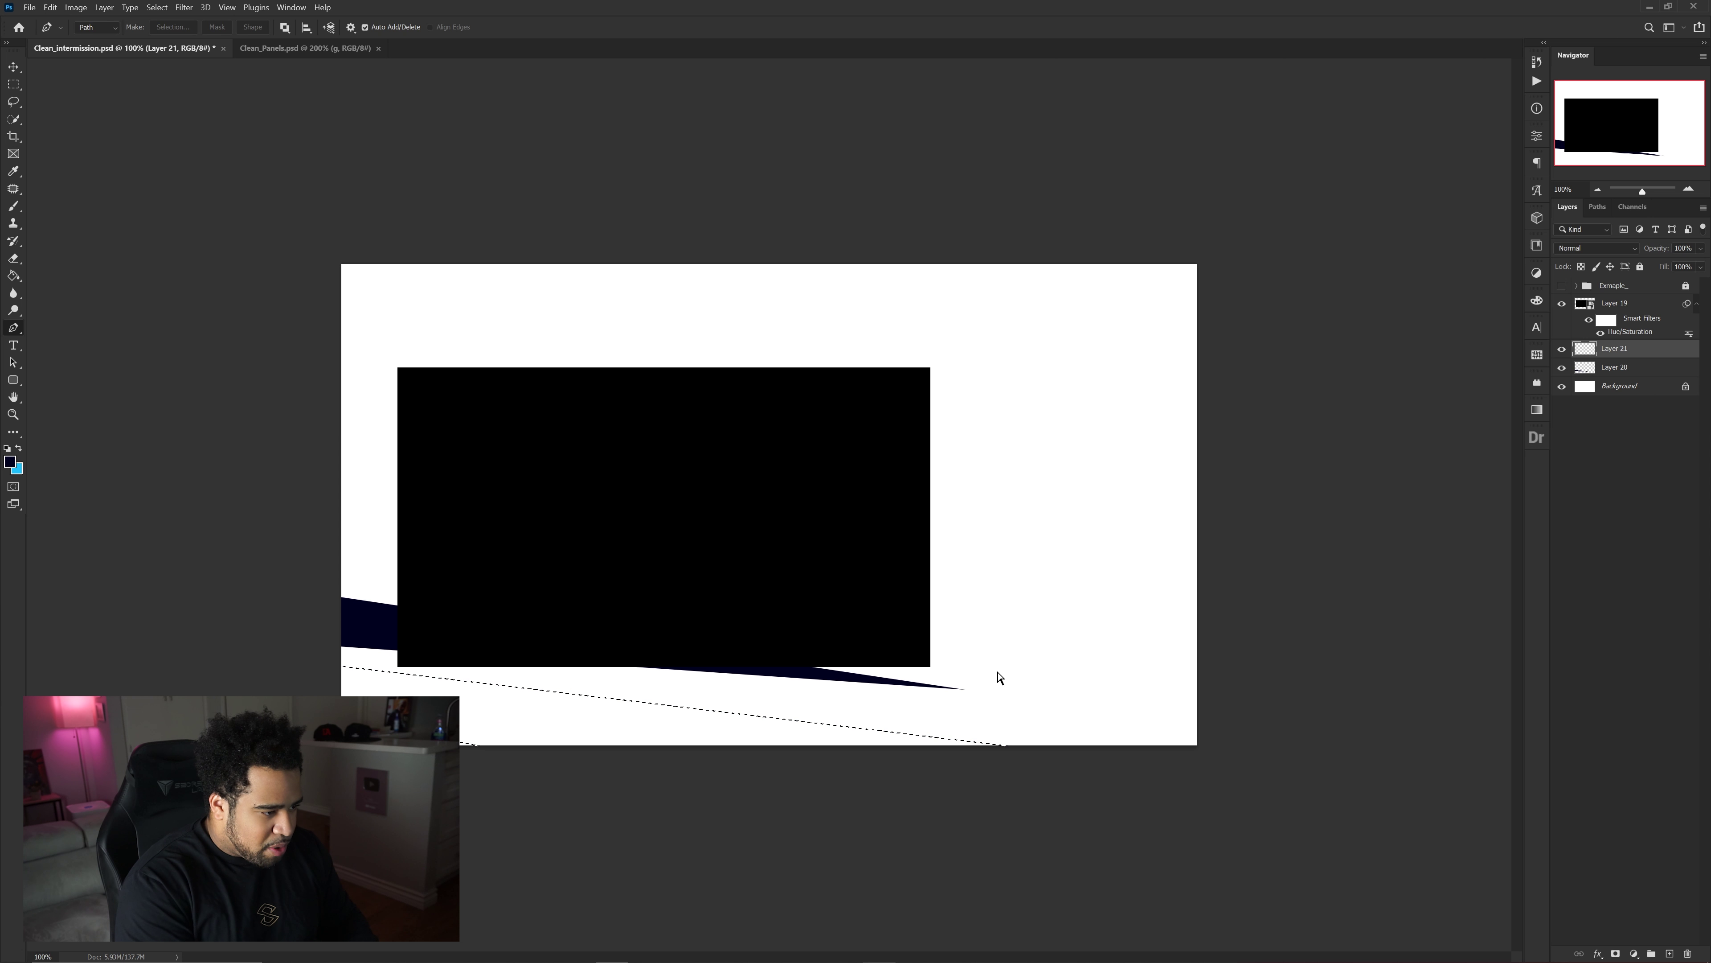
{"action": "key", "text": "ctrl+BackSpace"}
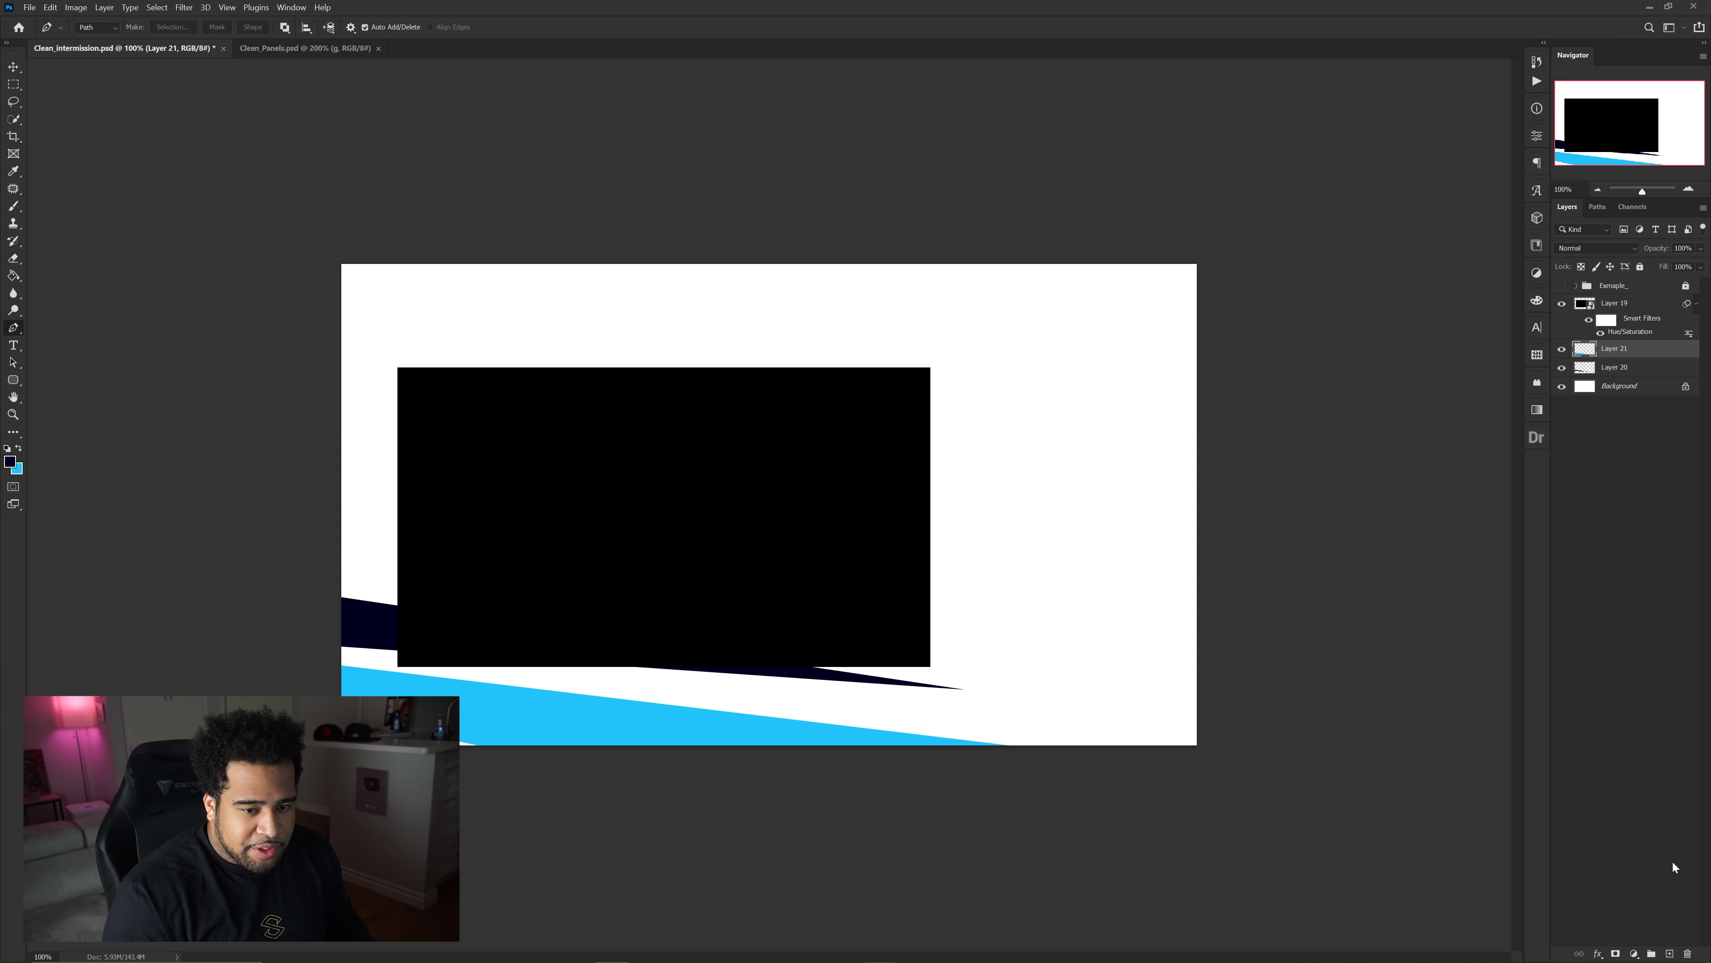
Add a layer and draw a closed pen path over the canvas's upper right edge, with a jagged notch in its sloping lower side.
{"action": "left_click", "coordinate": [1669, 954]}
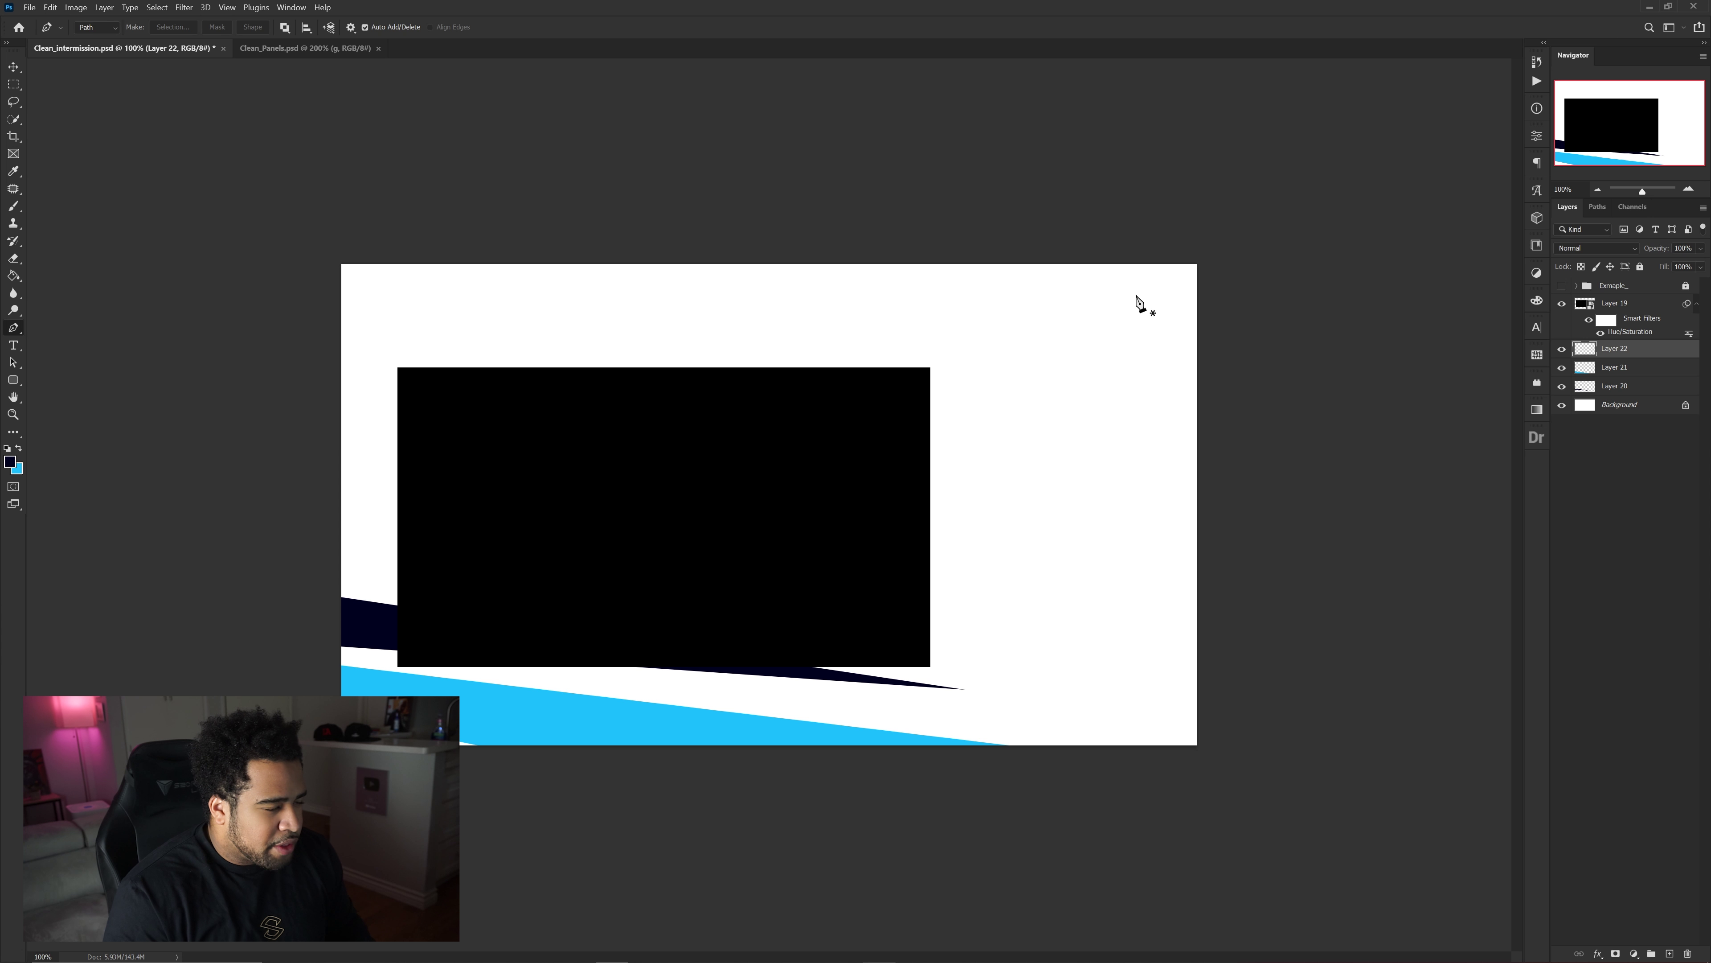
{"action": "left_click", "coordinate": [1268, 238]}
{"action": "left_click", "coordinate": [516, 227]}
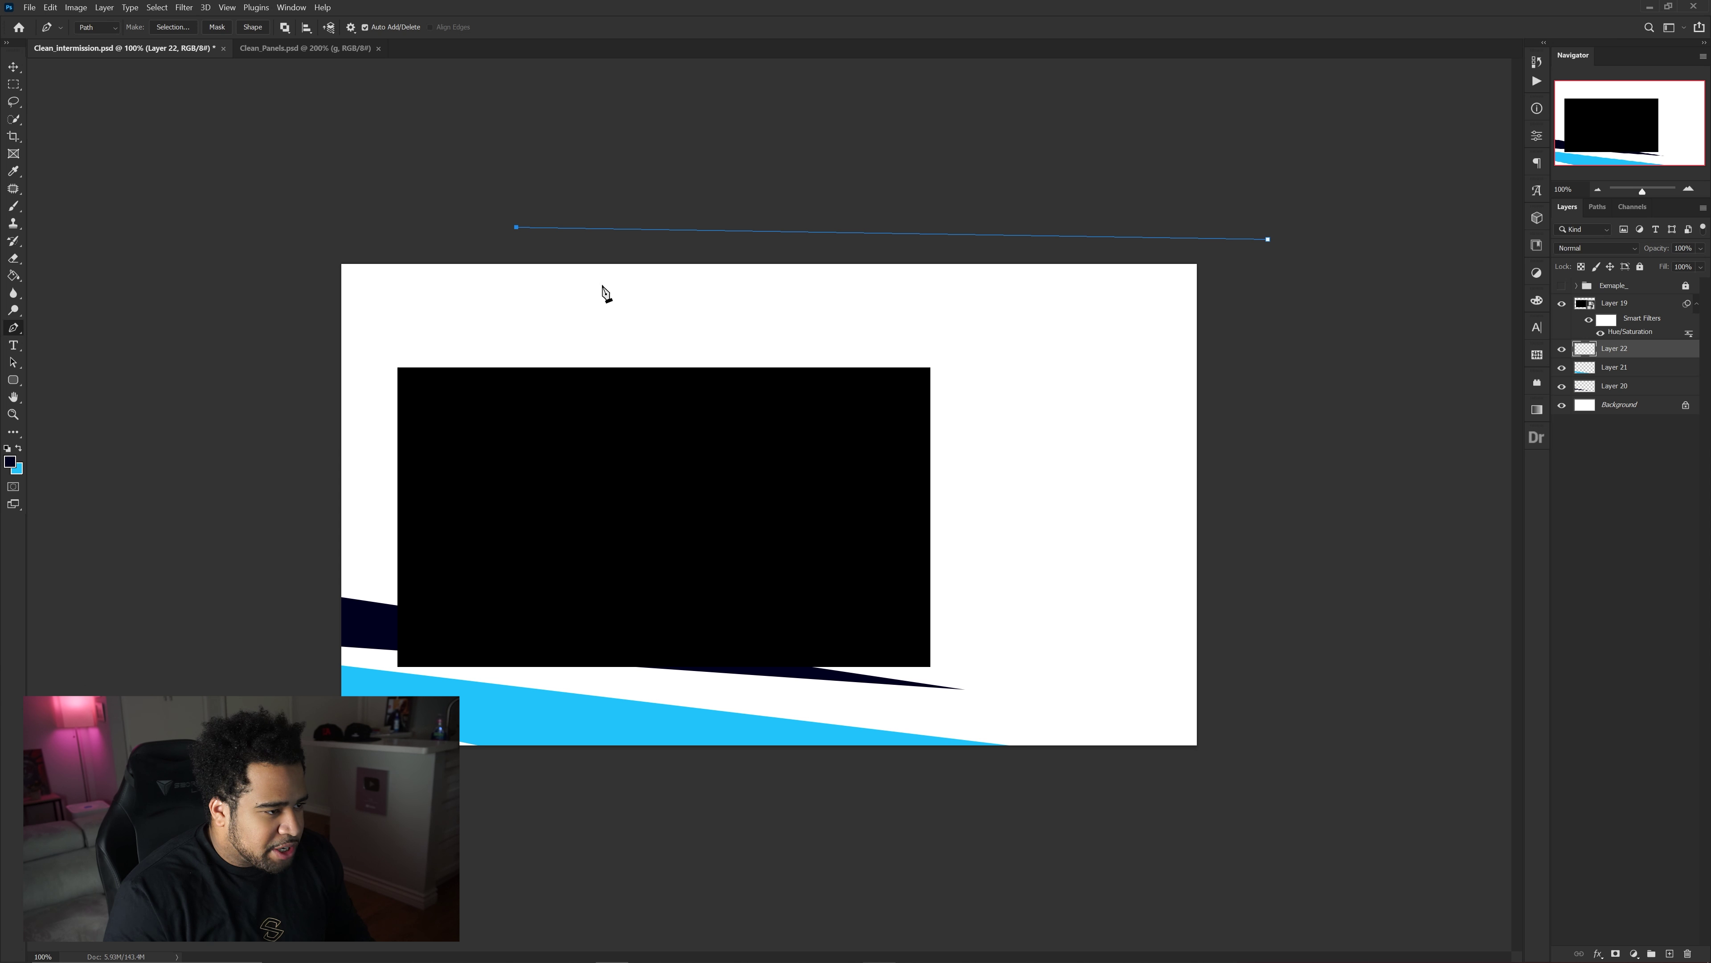
{"action": "left_click", "coordinate": [559, 249]}
{"action": "left_click", "coordinate": [984, 336]}
{"action": "key", "text": "ctrl+z"}
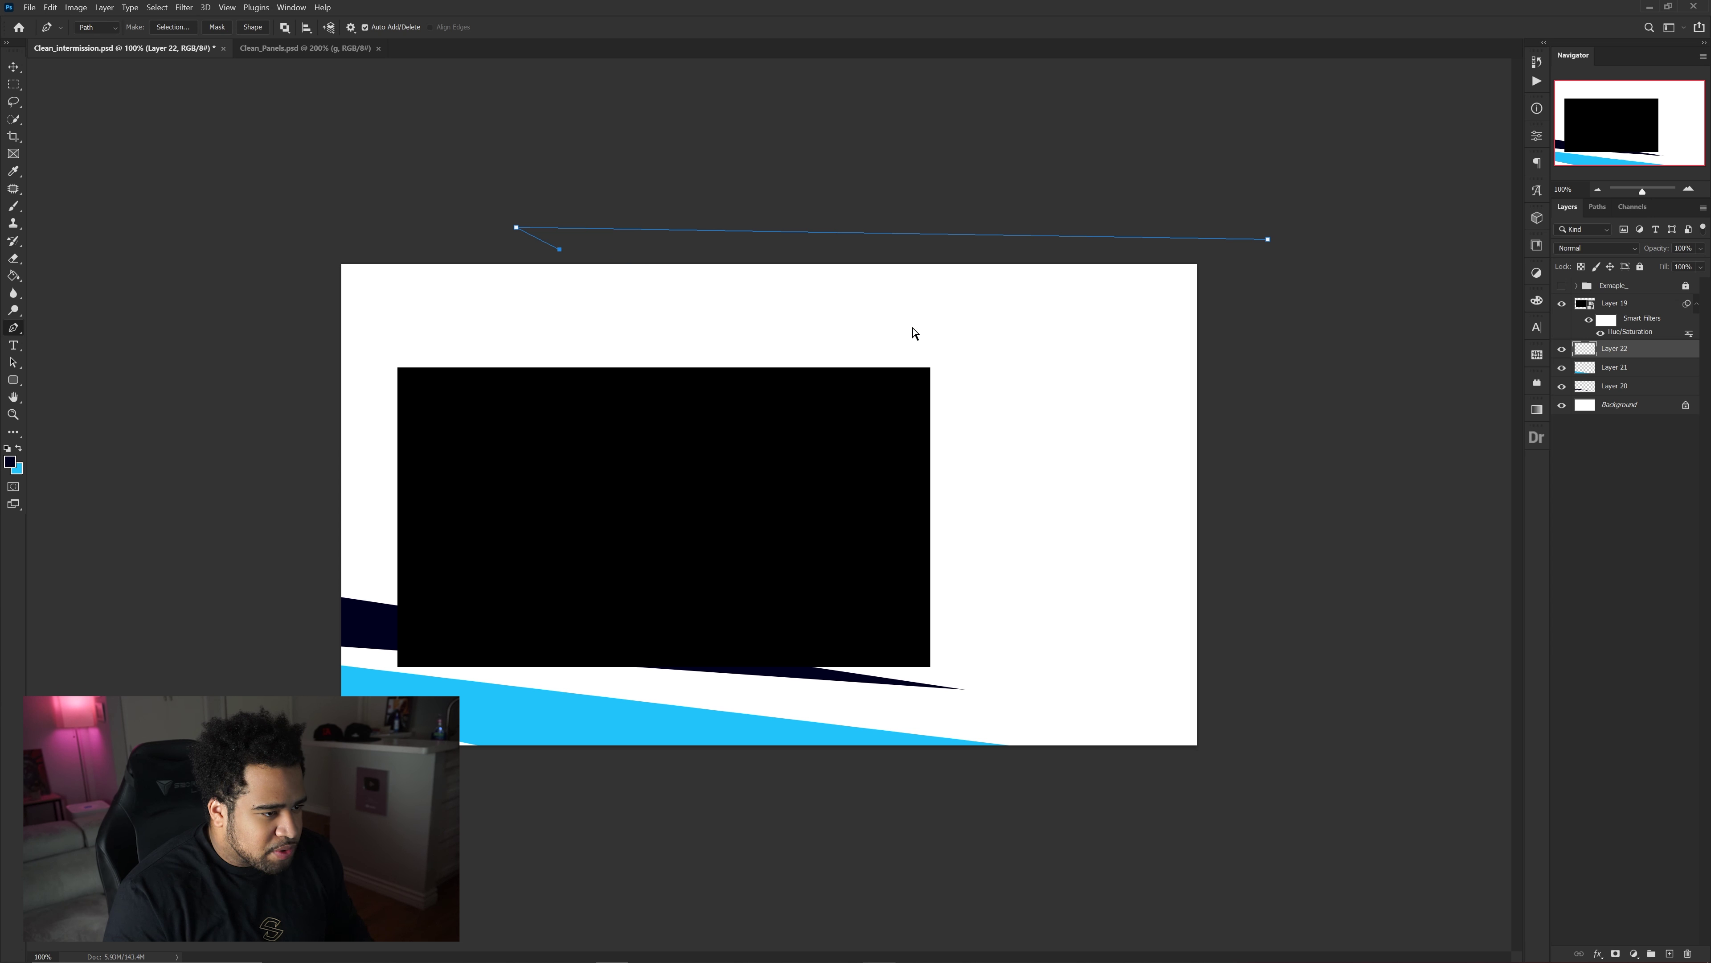
{"action": "left_click", "coordinate": [984, 336]}
{"action": "left_click", "coordinate": [904, 289]}
{"action": "left_click", "coordinate": [1325, 367]}
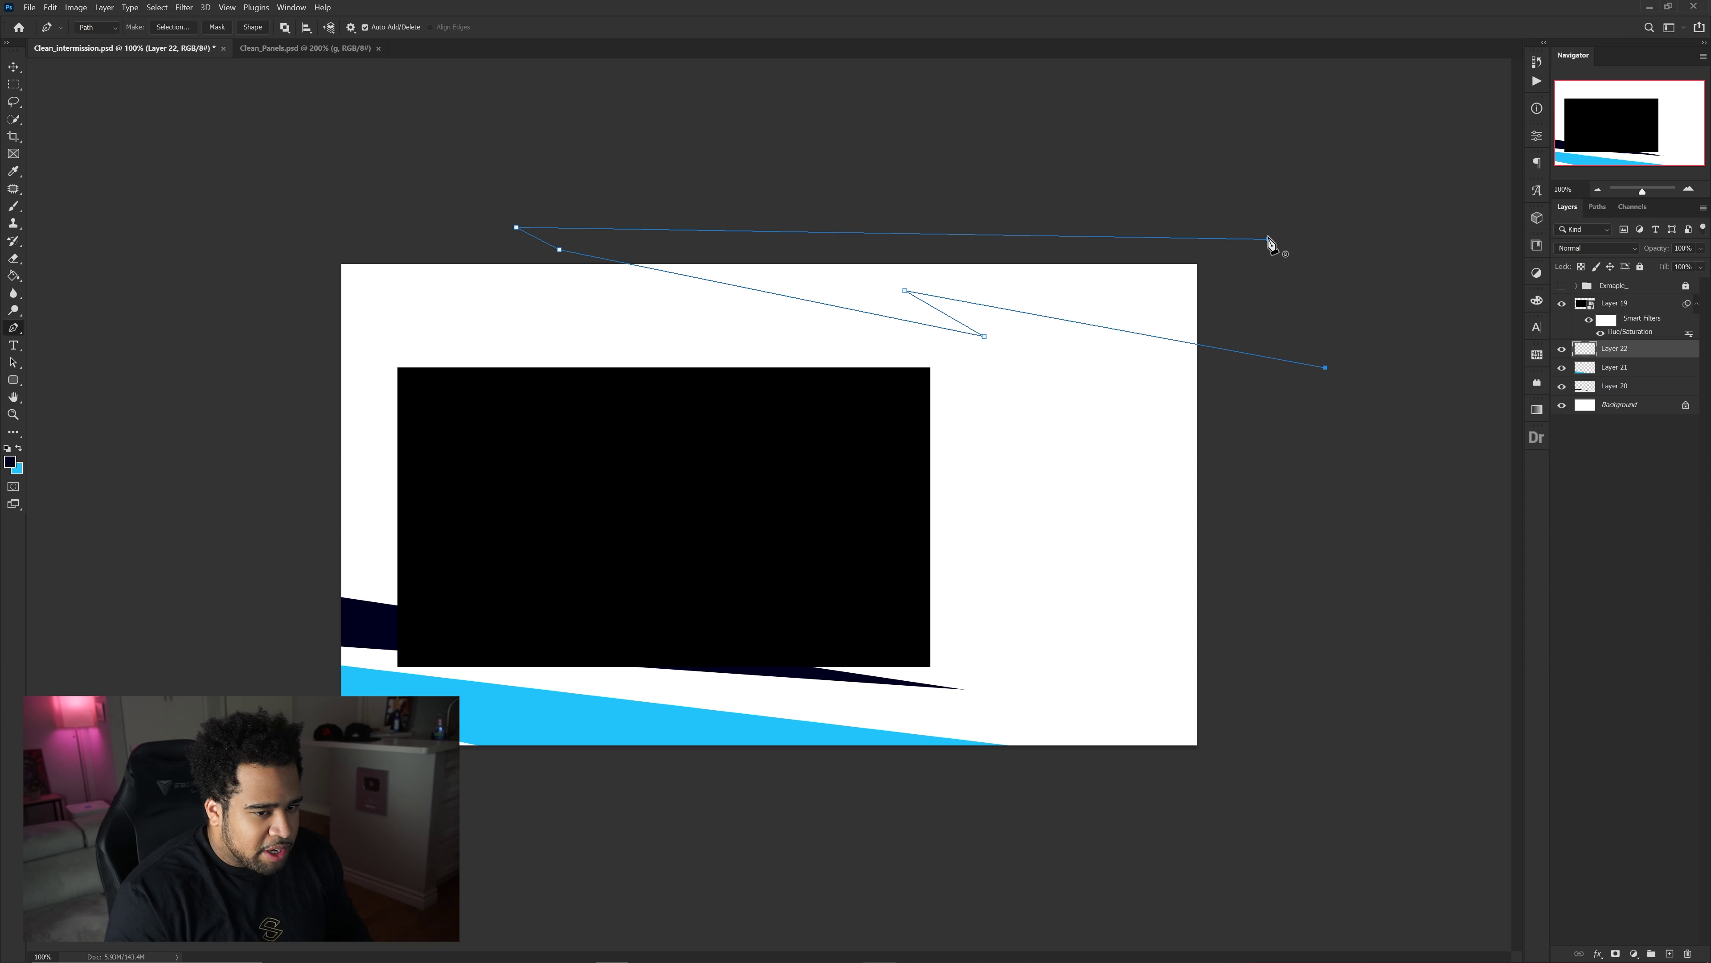
{"action": "left_click", "coordinate": [1268, 239]}
Fill the notched upper right path with the light blue background colour, deselect, and add another layer above it.
{"action": "key", "text": "ctrl+Return"}
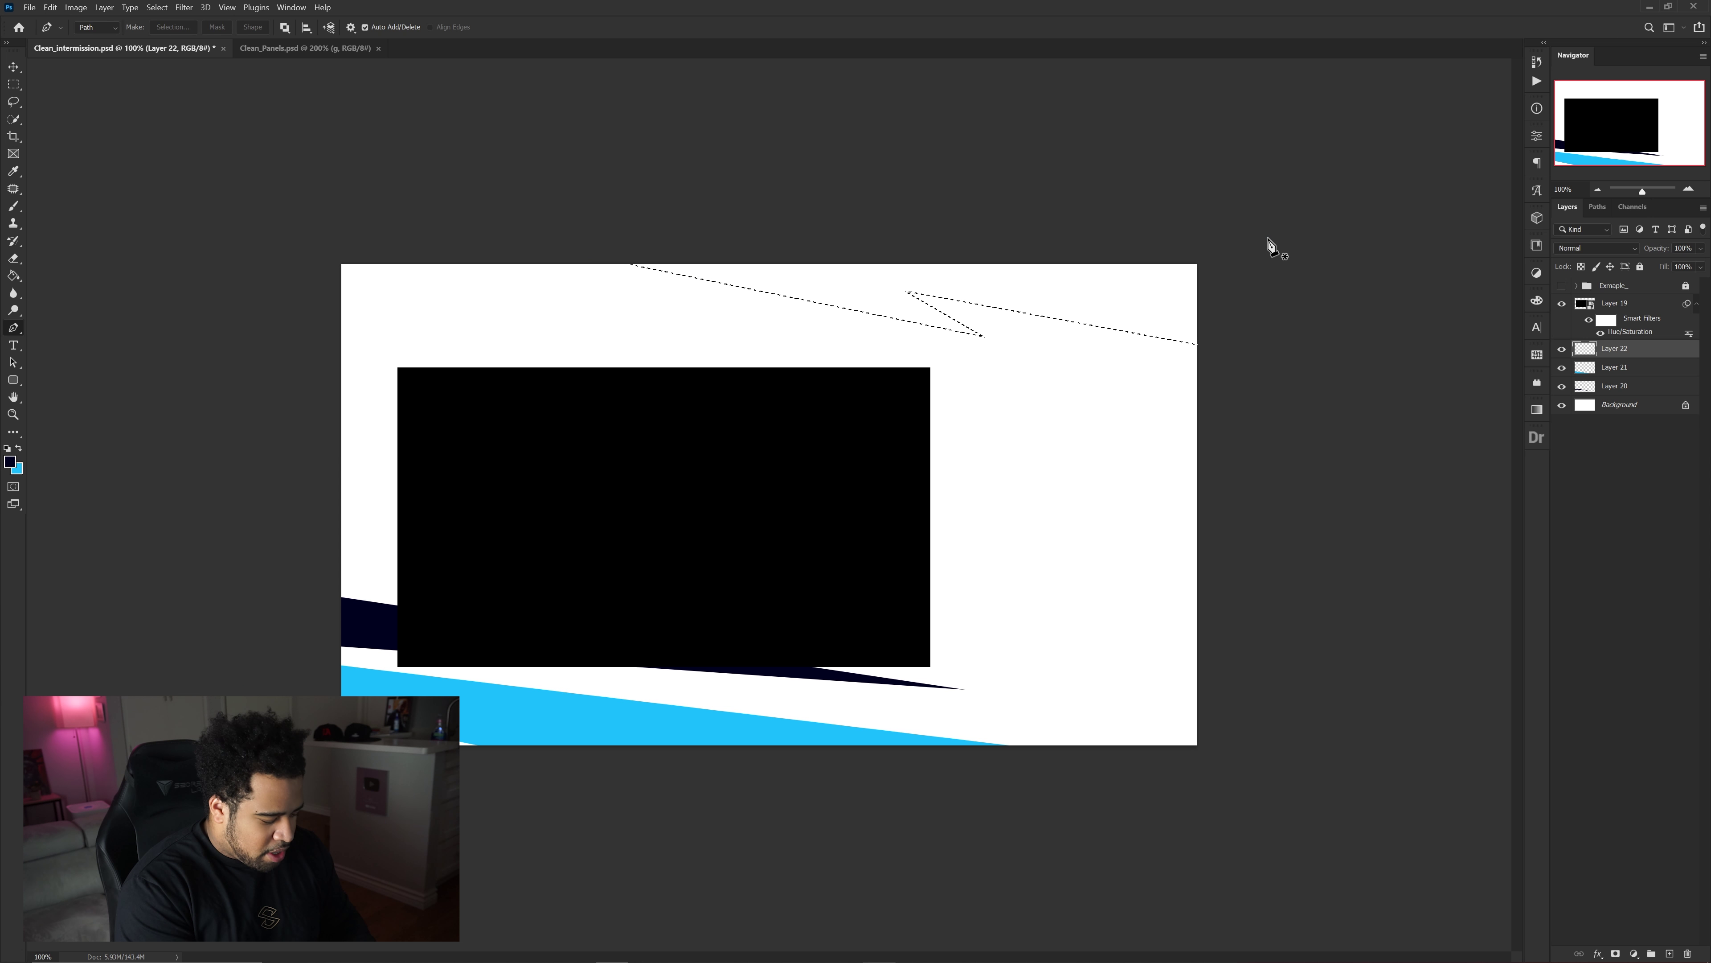
{"action": "key", "text": "ctrl+BackSpace"}
{"action": "key", "text": "ctrl+d"}
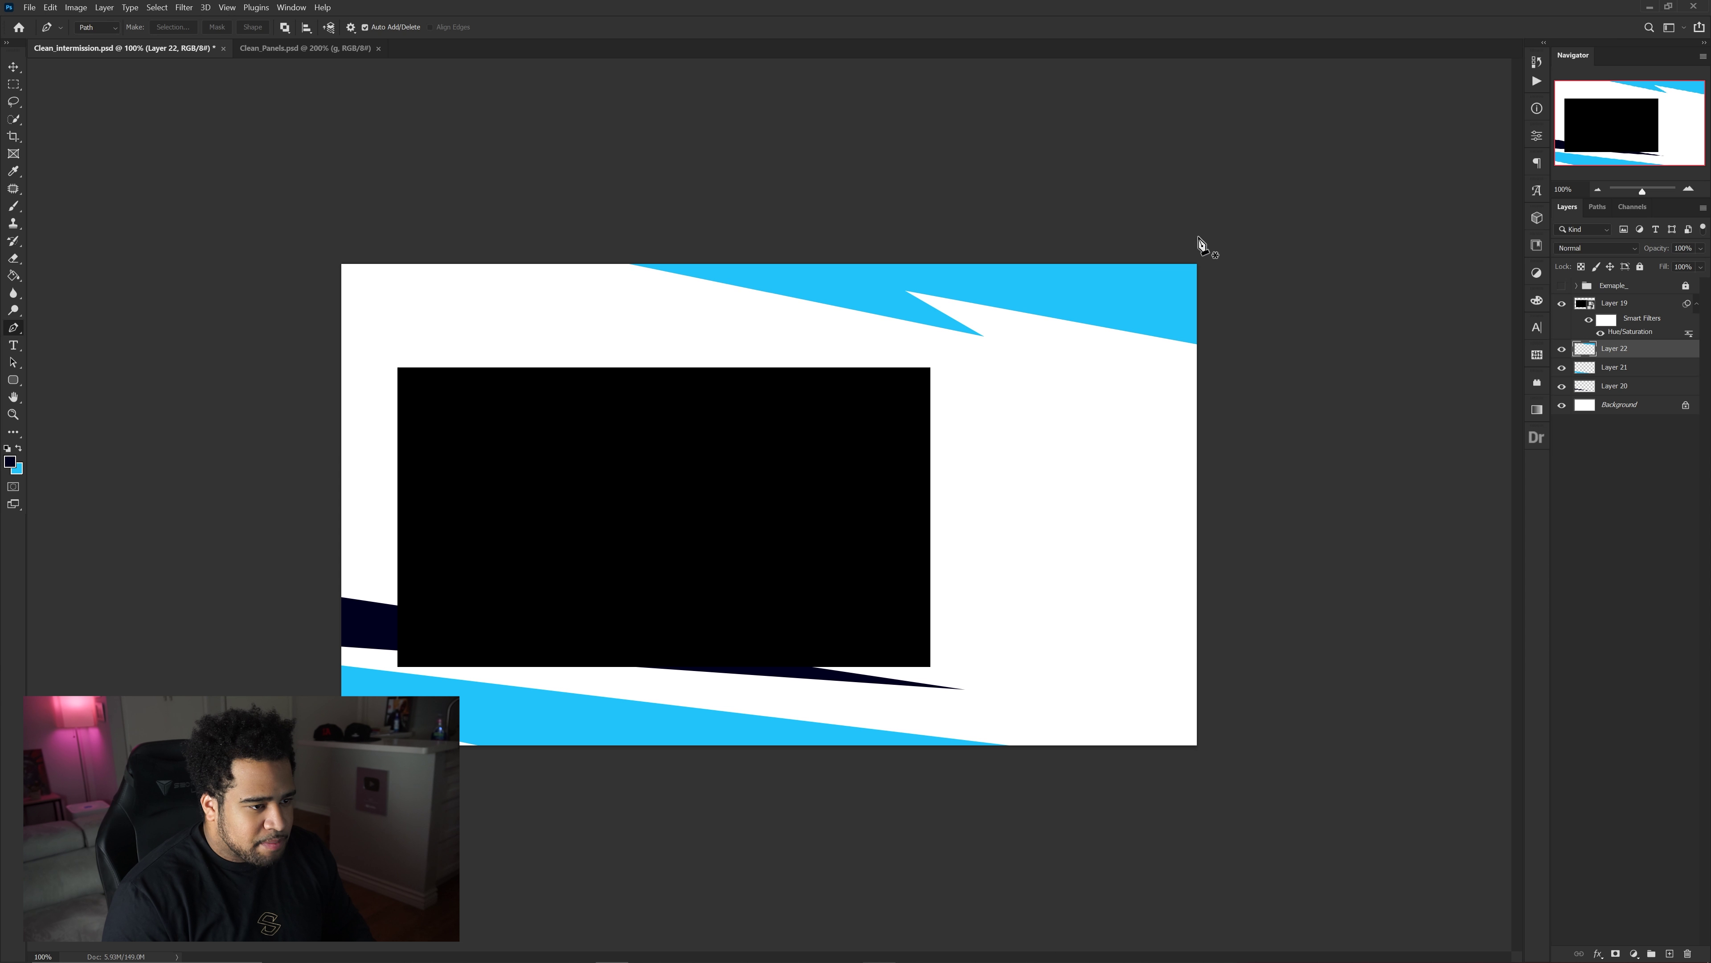
{"action": "left_click", "coordinate": [1669, 952]}
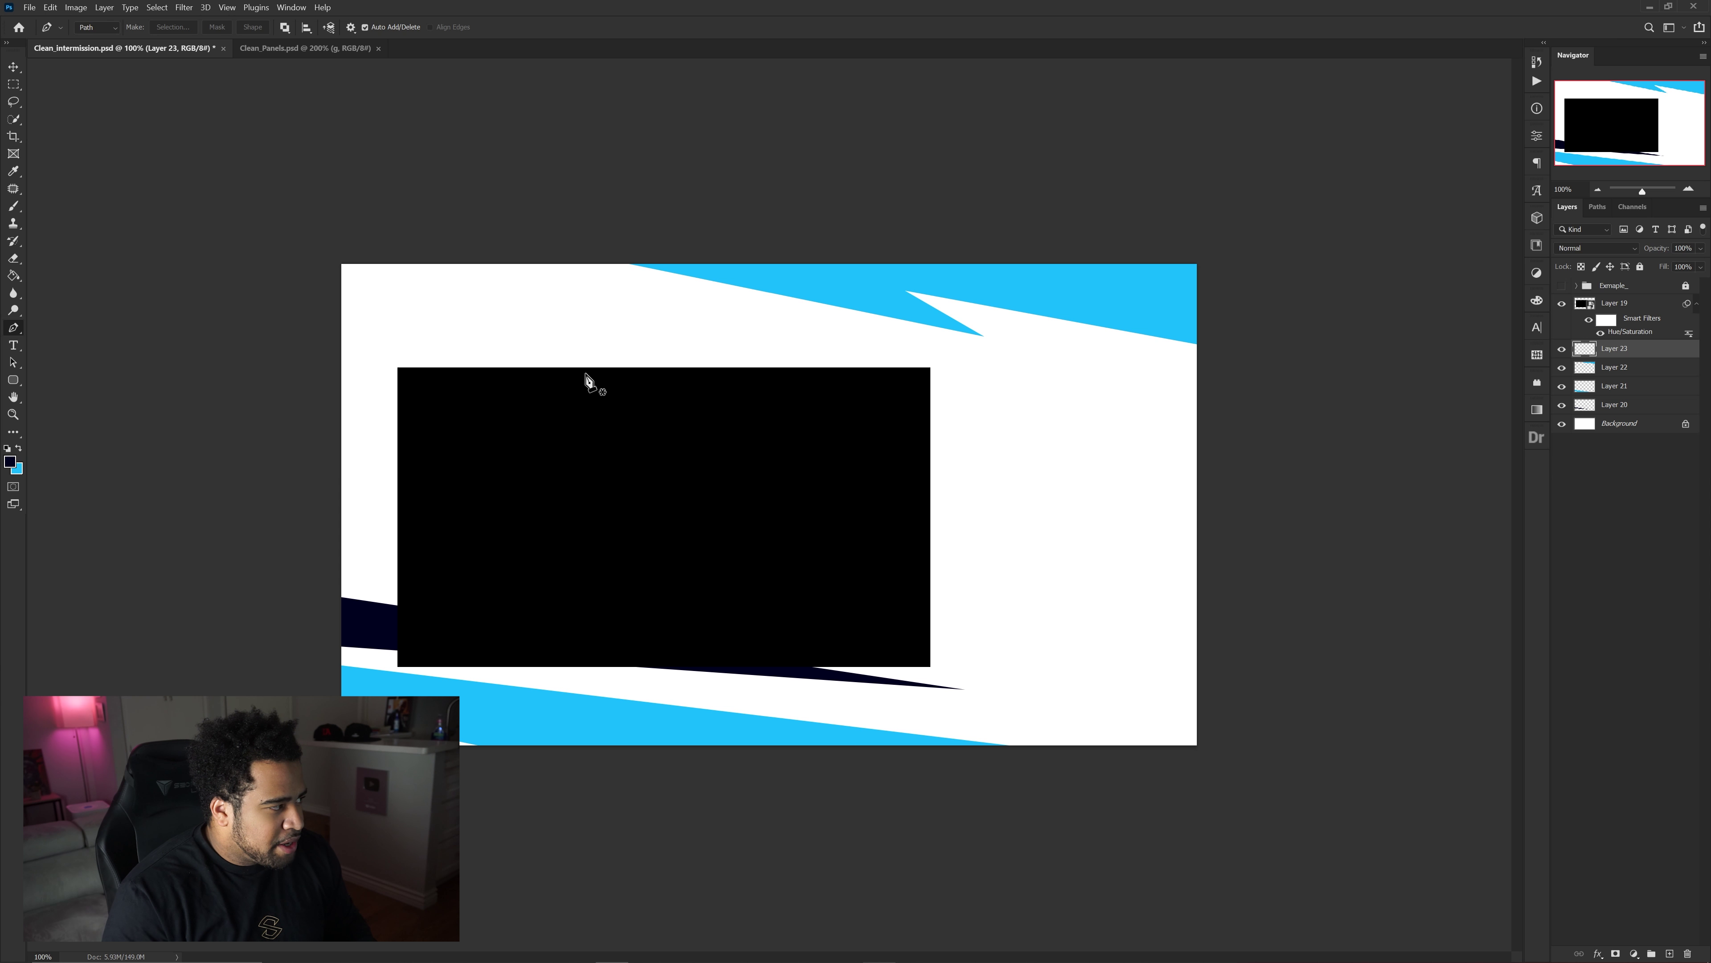
{"action": "left_click", "coordinate": [290, 317]}
{"action": "left_click", "coordinate": [809, 293]}
{"action": "left_click", "coordinate": [653, 291]}
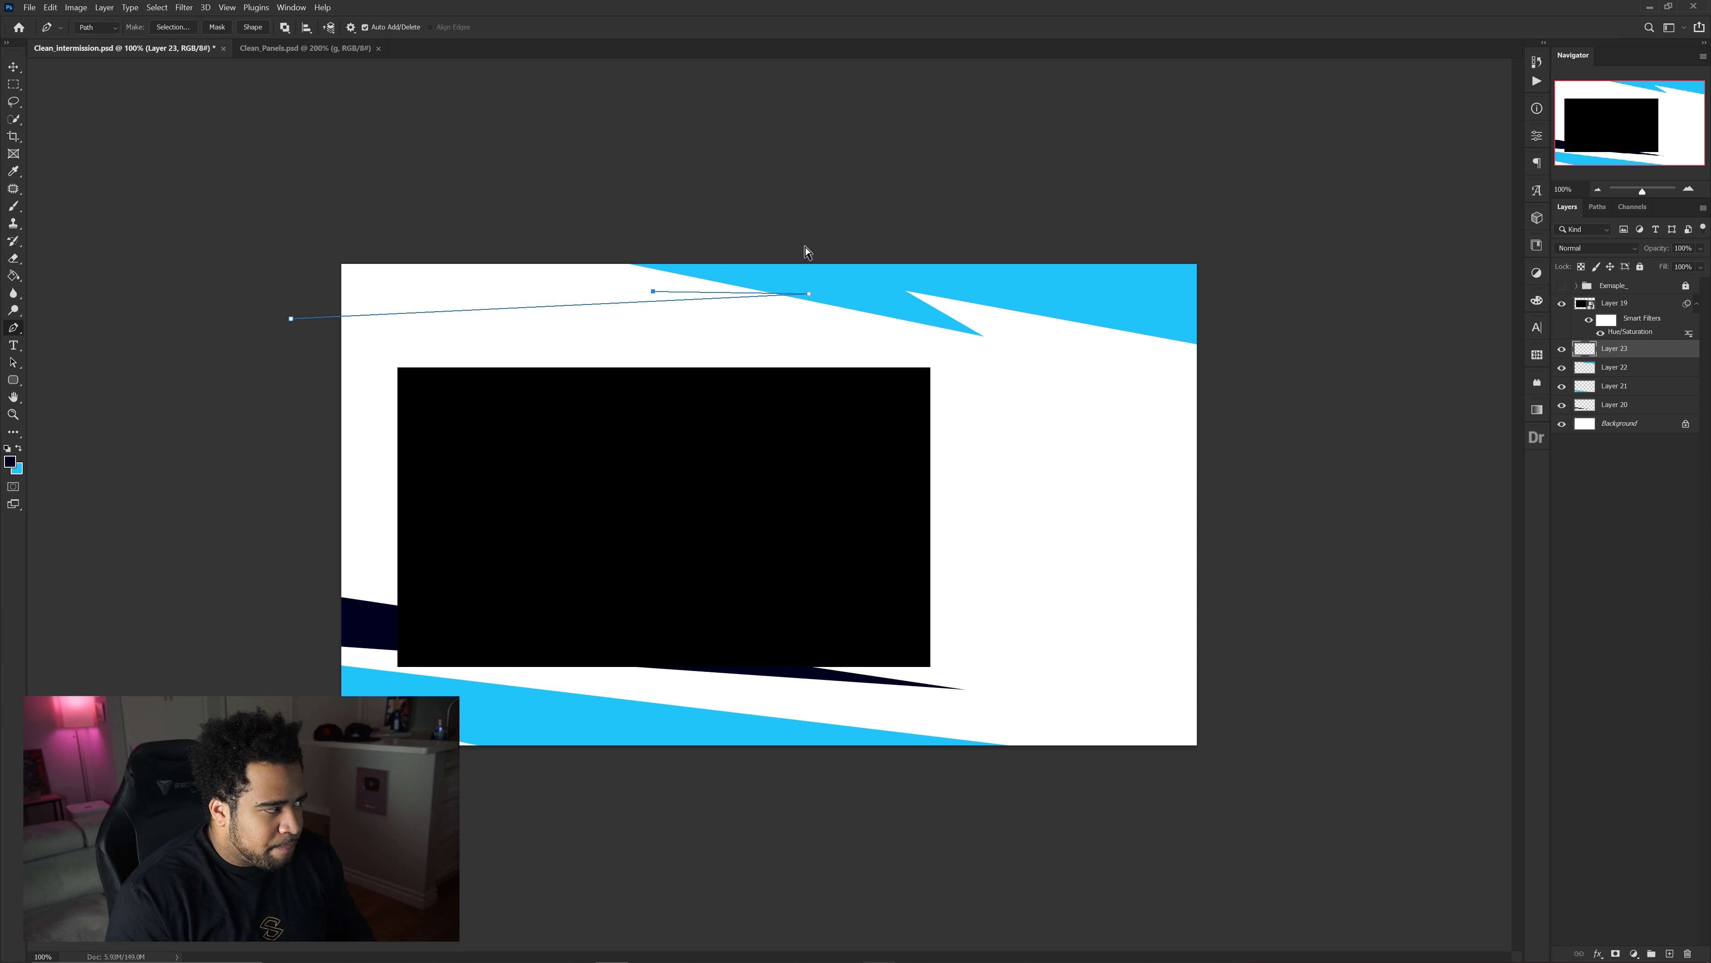
{"action": "right_click", "coordinate": [786, 291]}
{"action": "left_click", "coordinate": [818, 307]}
Draw a closed jagged path over the canvas's upper left edge, with one point overlapping the light blue shape.
{"action": "left_click", "coordinate": [742, 231]}
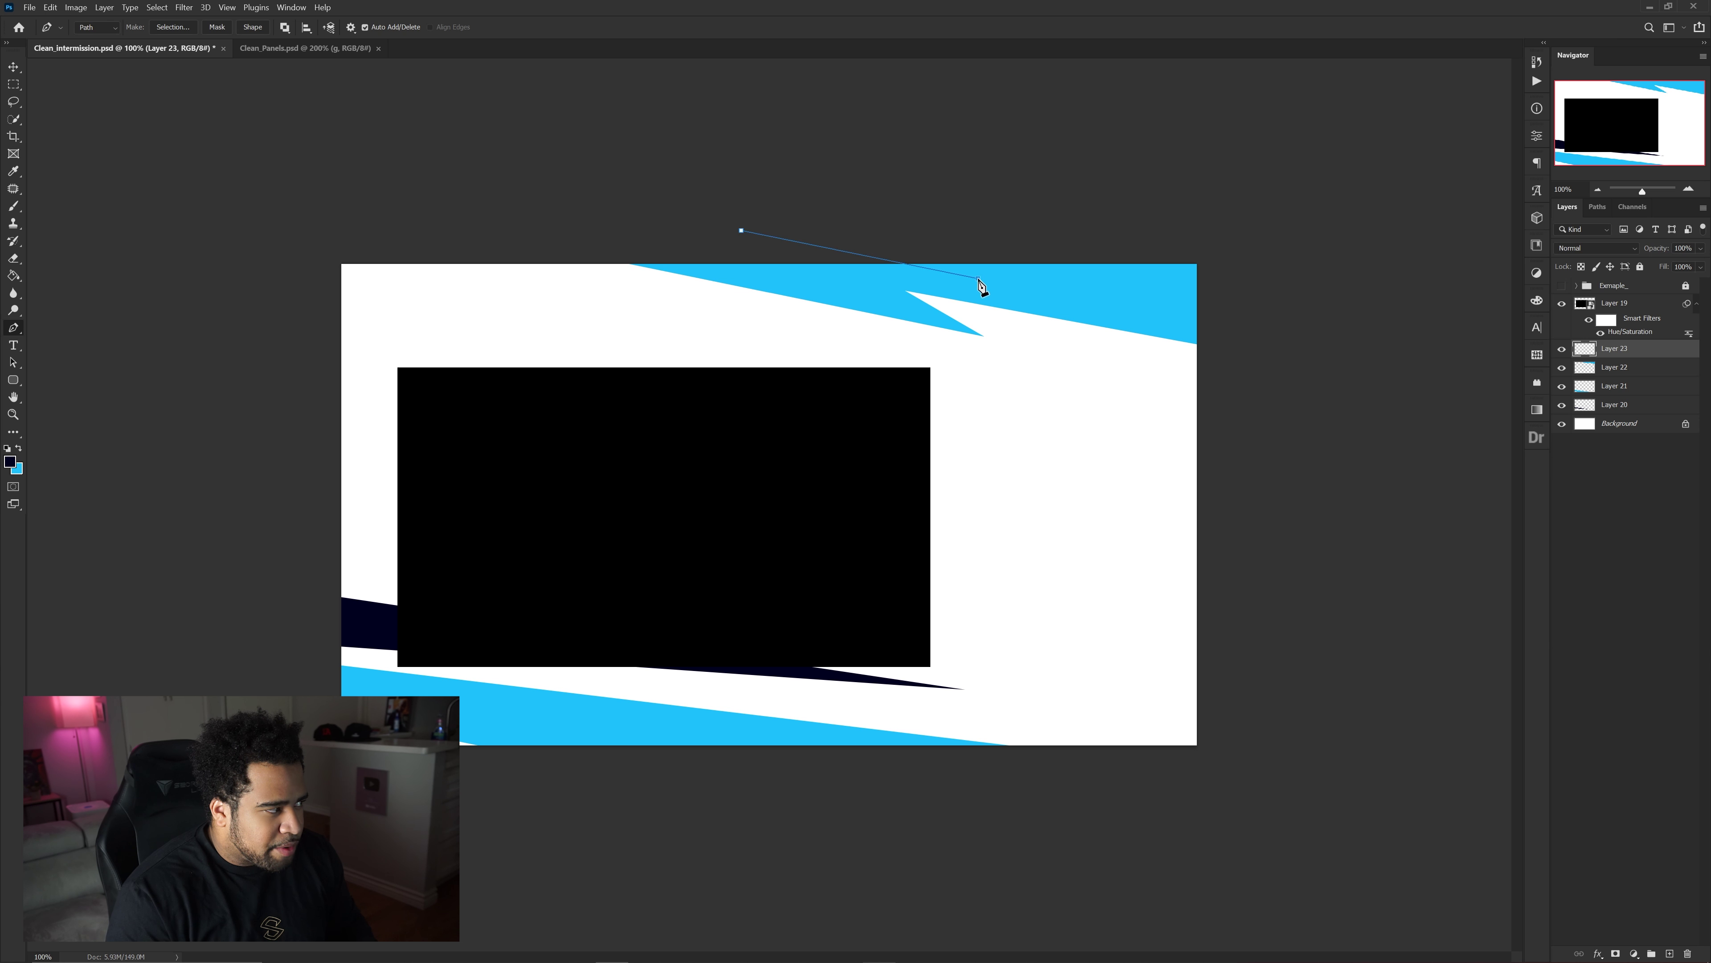
{"action": "left_click", "coordinate": [646, 286]}
{"action": "left_click", "coordinate": [722, 315]}
{"action": "left_click", "coordinate": [211, 290]}
{"action": "left_click", "coordinate": [243, 201]}
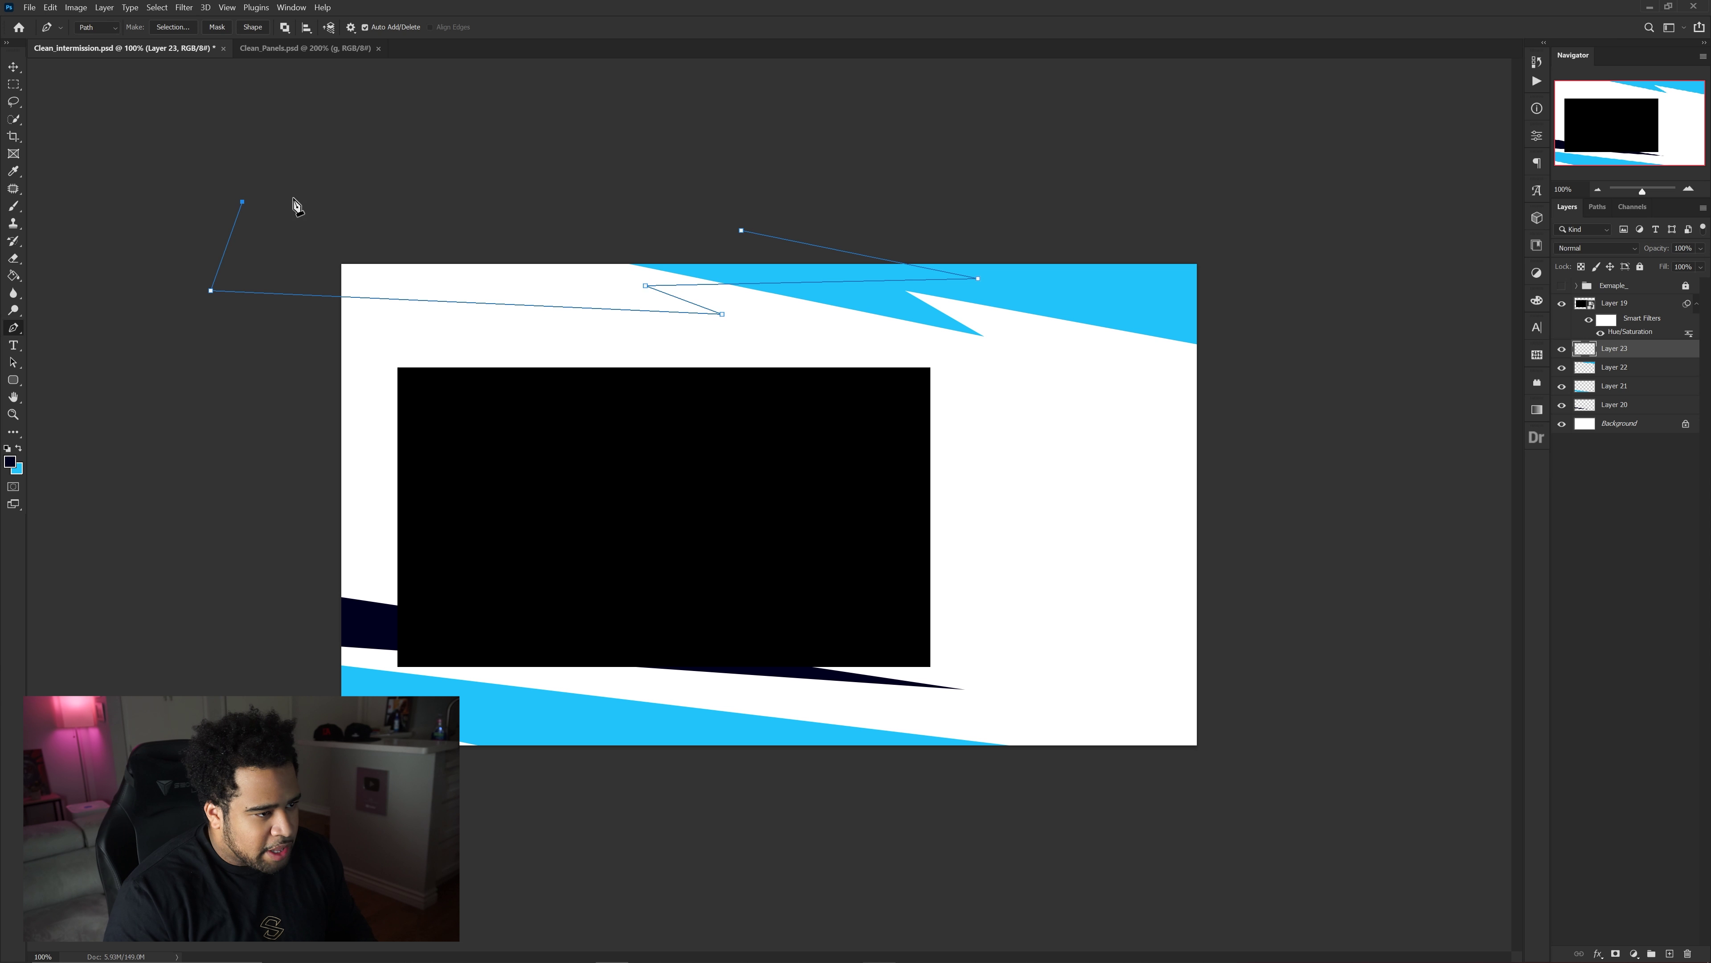
{"action": "left_click_drag", "start_coordinate": [766, 204], "coordinate": [776, 204]}
{"action": "left_click", "coordinate": [741, 231]}
Fill the jagged upper left path with the dark navy foreground colour and deselect.
{"action": "key", "text": "ctrl+Return"}
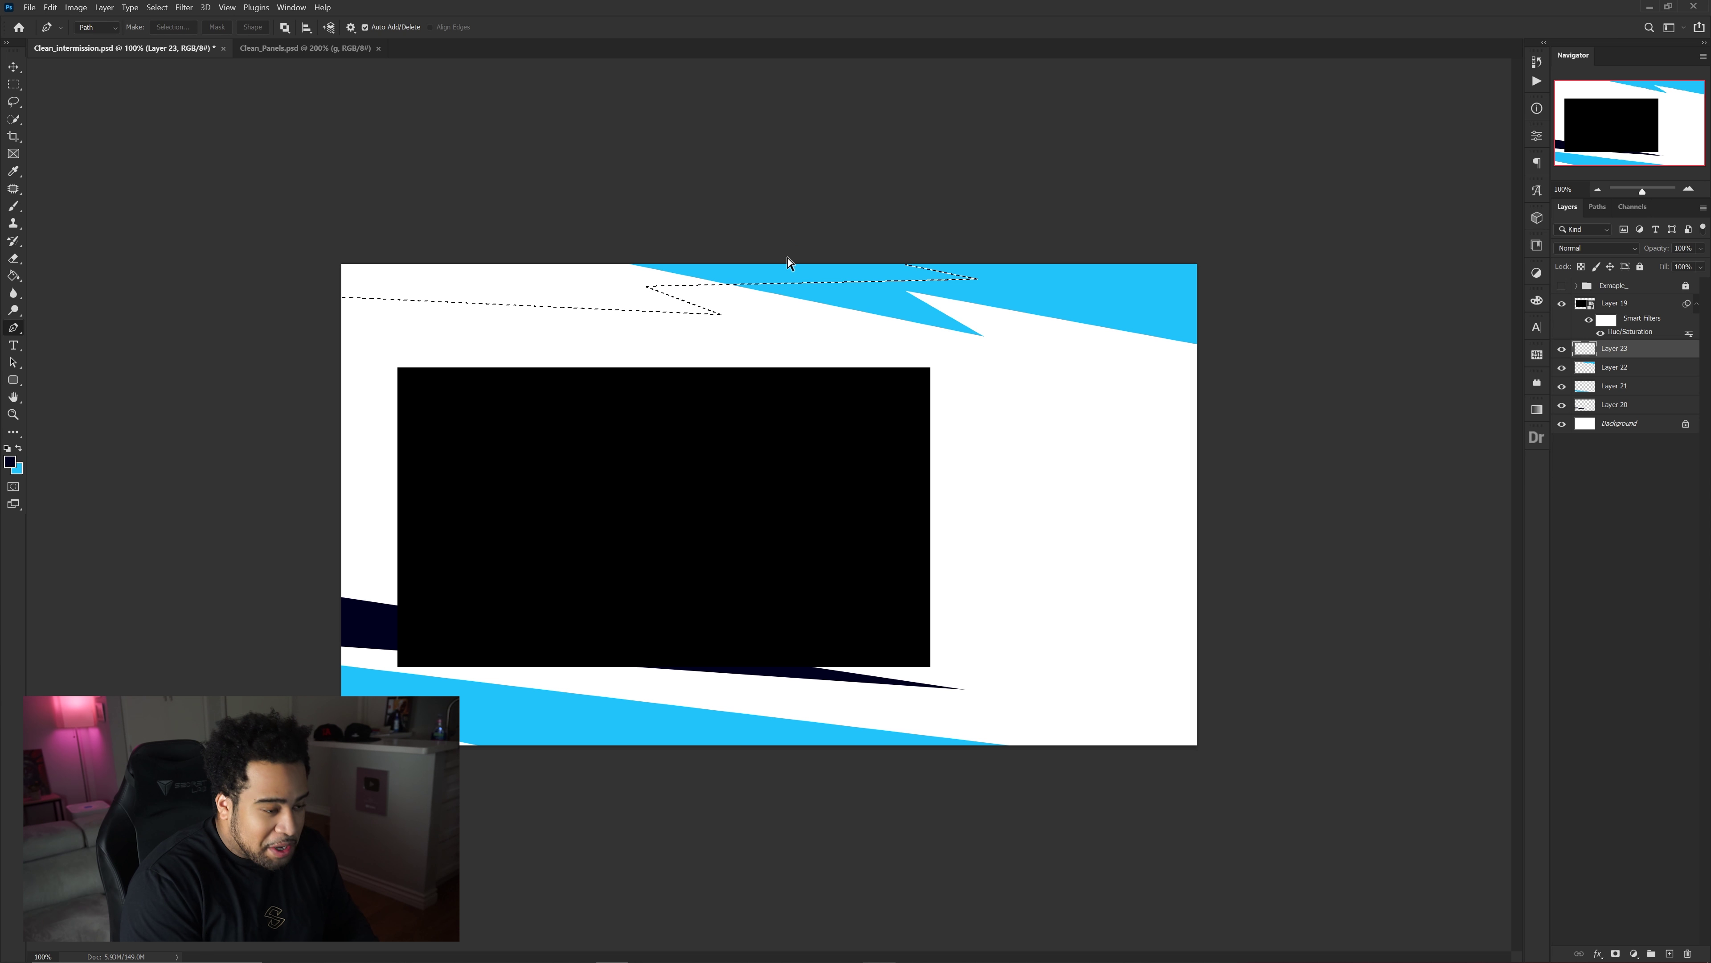
{"action": "key", "text": "alt+BackSpace"}
{"action": "key", "text": "ctrl+d"}
Enlarge the lower navy triangle, rotate it slightly clockwise and reposition it above the light blue band.
{"action": "key", "text": "v"}
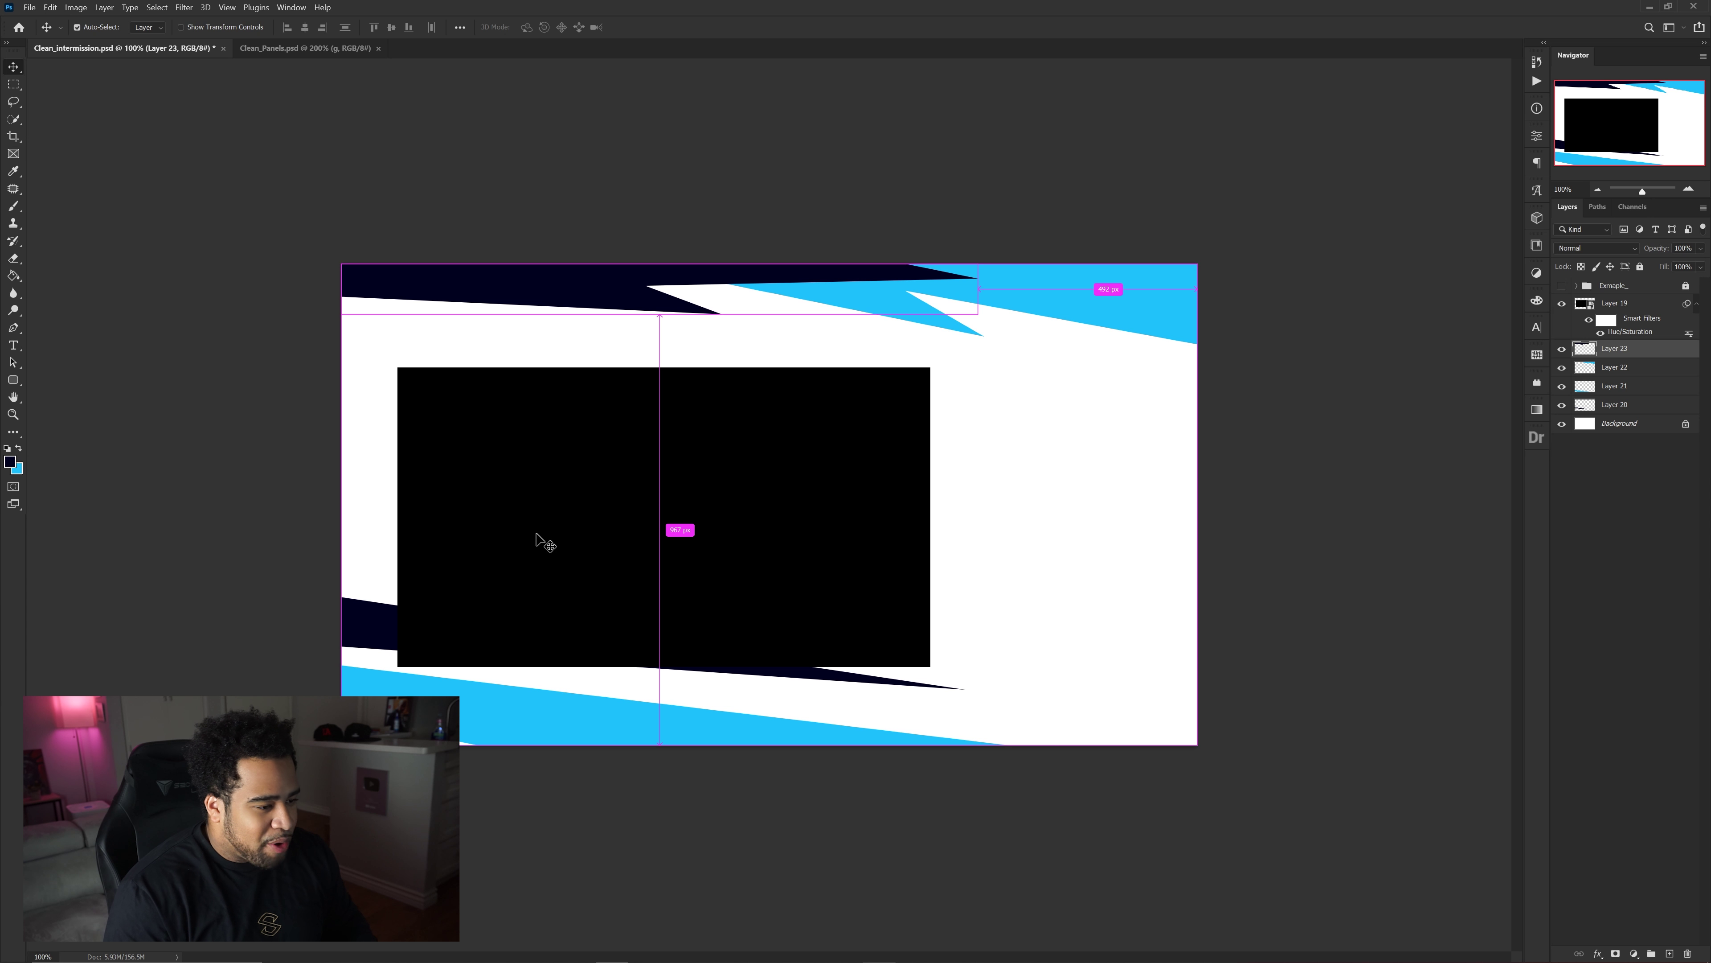
{"action": "left_click", "coordinate": [351, 619]}
{"action": "key", "text": "ctrl+t"}
{"action": "left_click_drag", "start_coordinate": [963, 643], "coordinate": [1002, 643]}
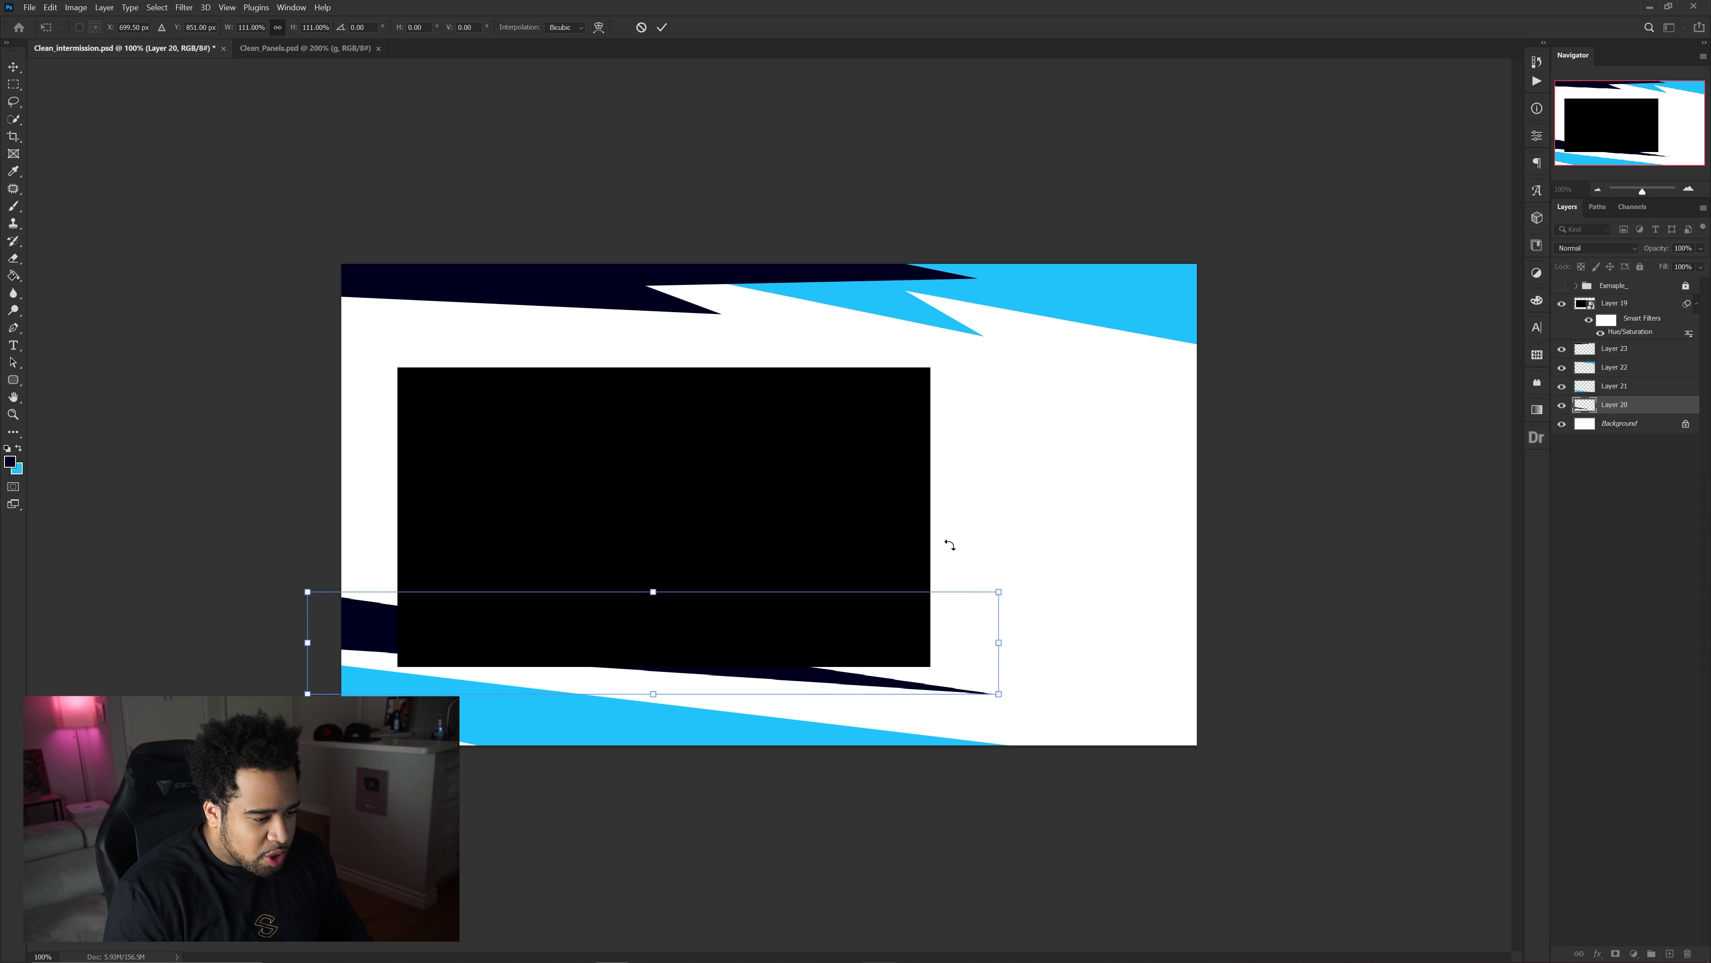
{"action": "left_click_drag", "start_coordinate": [947, 543], "coordinate": [953, 565]}
{"action": "mouse_move", "coordinate": [652, 588]}
{"action": "left_mouse_down"}
{"action": "mouse_move", "coordinate": [657, 558]}
{"action": "mouse_move", "coordinate": [640, 565]}
{"action": "left_mouse_up"}
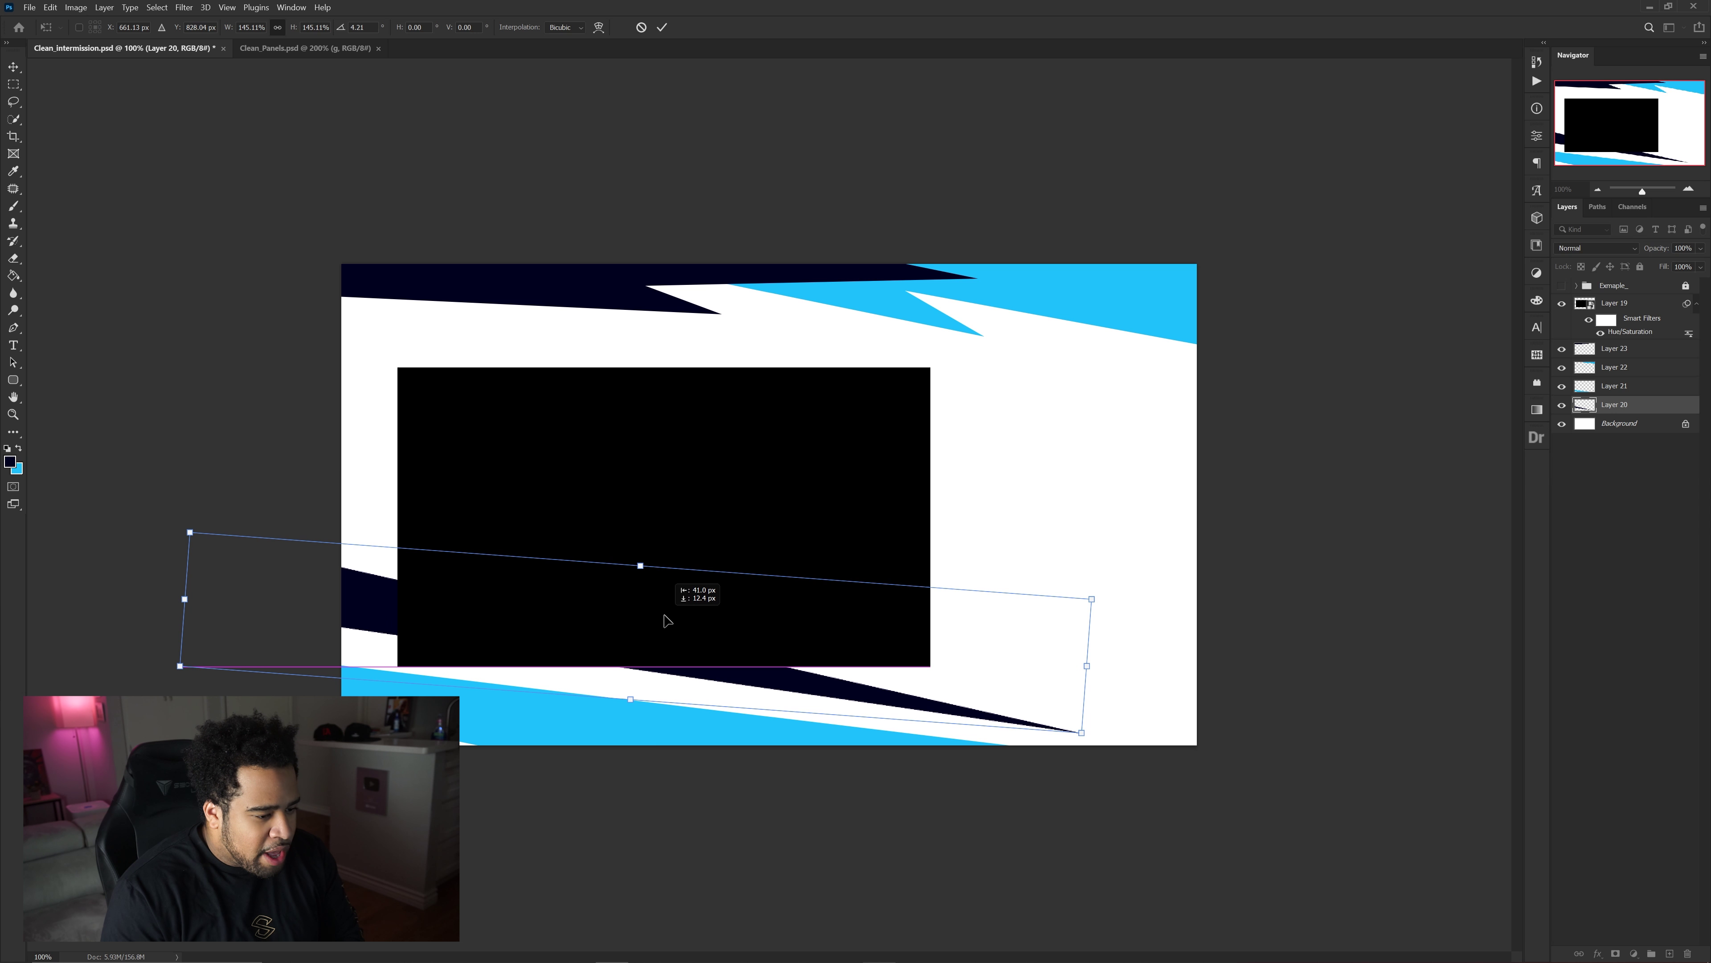
{"action": "left_click_drag", "start_coordinate": [1081, 675], "coordinate": [997, 664]}
{"action": "key", "text": "Return"}
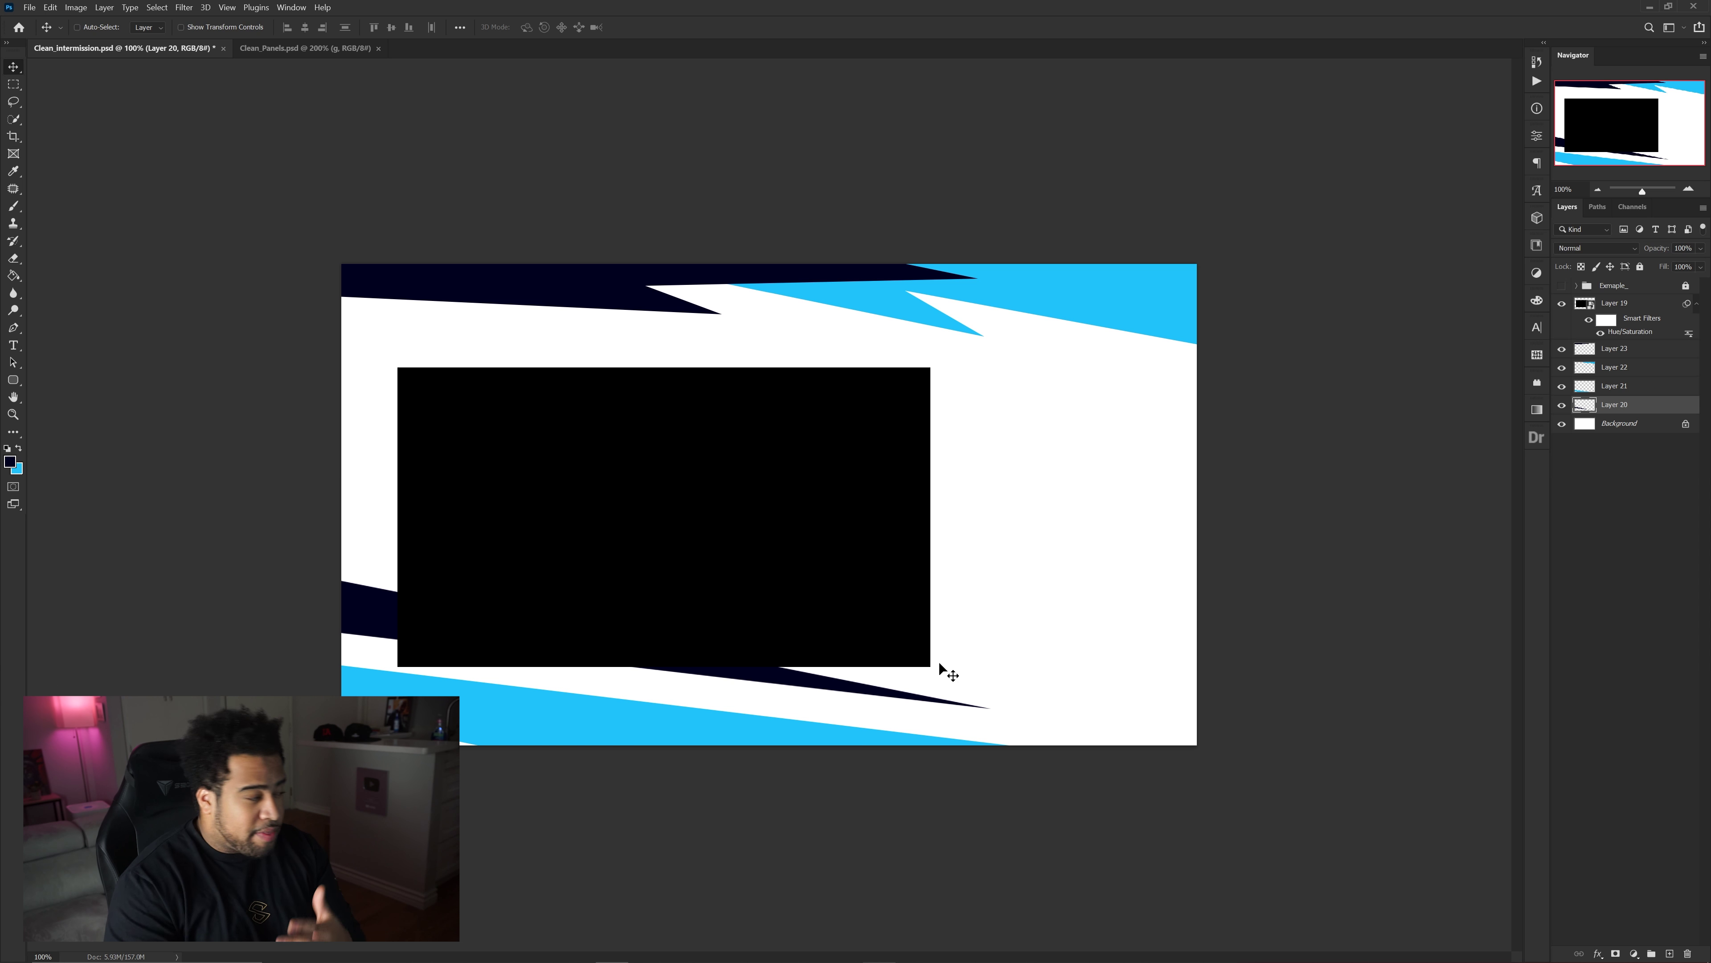
Scale the black rectangle down proportionally, keeping its lower left corner in place.
{"action": "left_click", "coordinate": [833, 496], "text": "ctrl"}
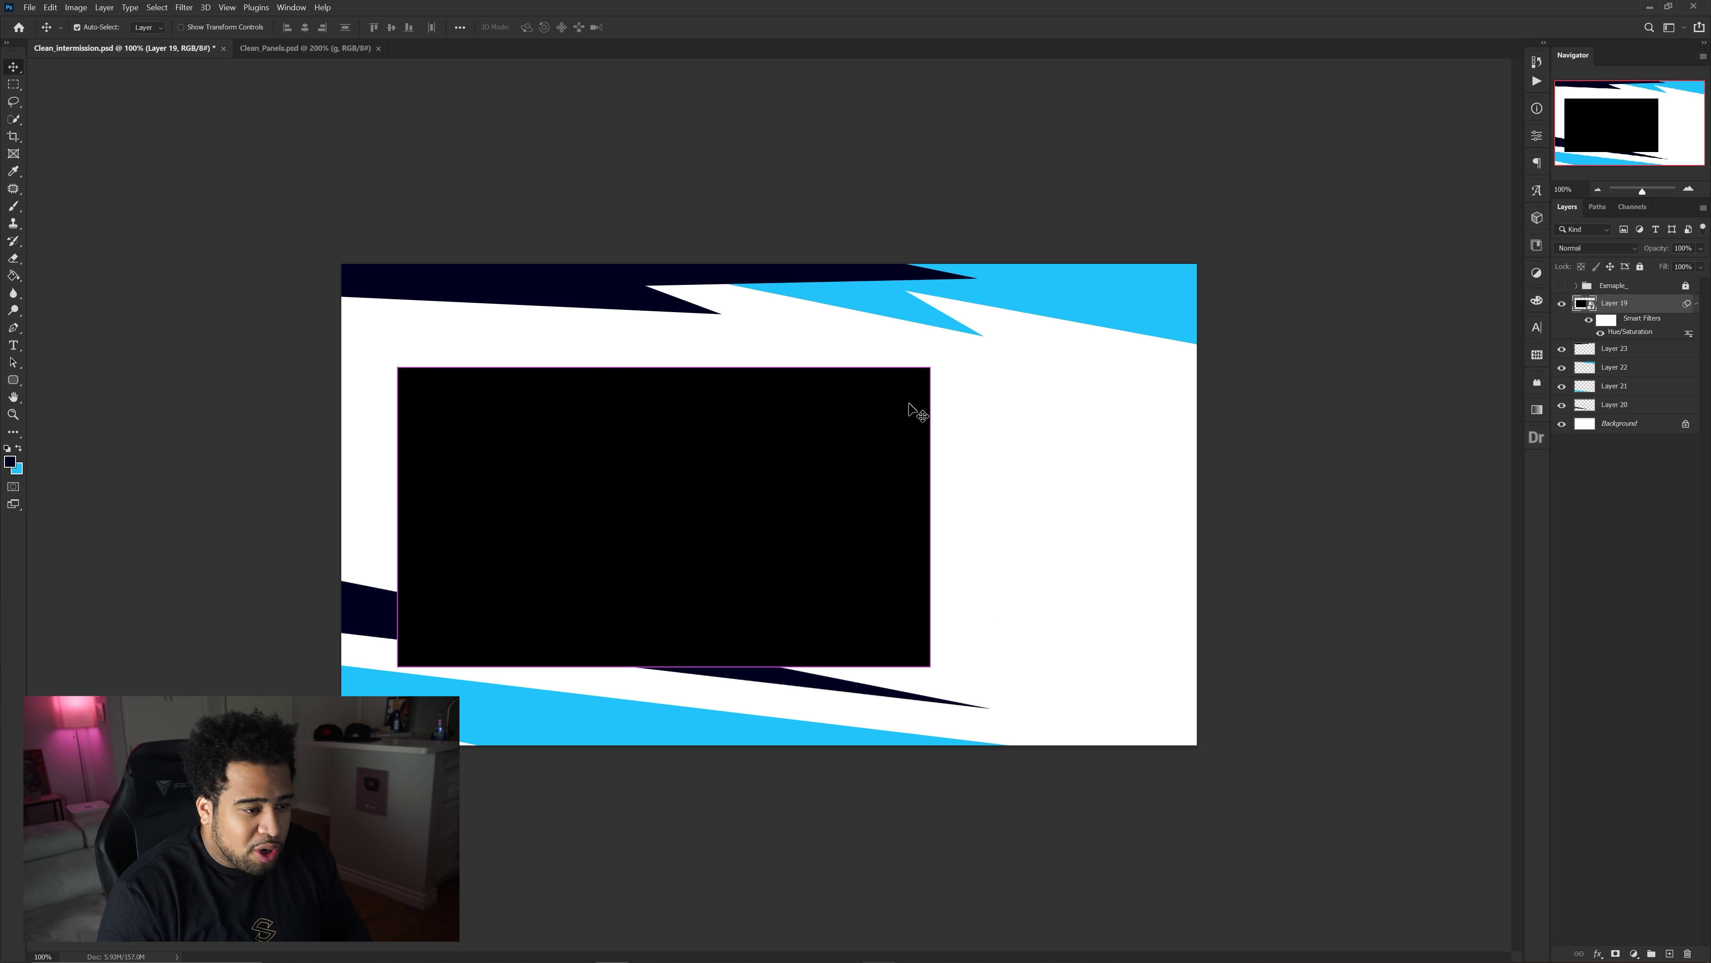
{"action": "key", "text": "ctrl+t"}
{"action": "left_click_drag", "start_coordinate": [930, 367], "coordinate": [883, 391]}
{"action": "key", "text": "Return"}
Examine the edges of the lower navy triangle and light blue band up close.
{"action": "scroll", "coordinate": [878, 708], "scroll_direction": "up", "scroll_amount": 6}
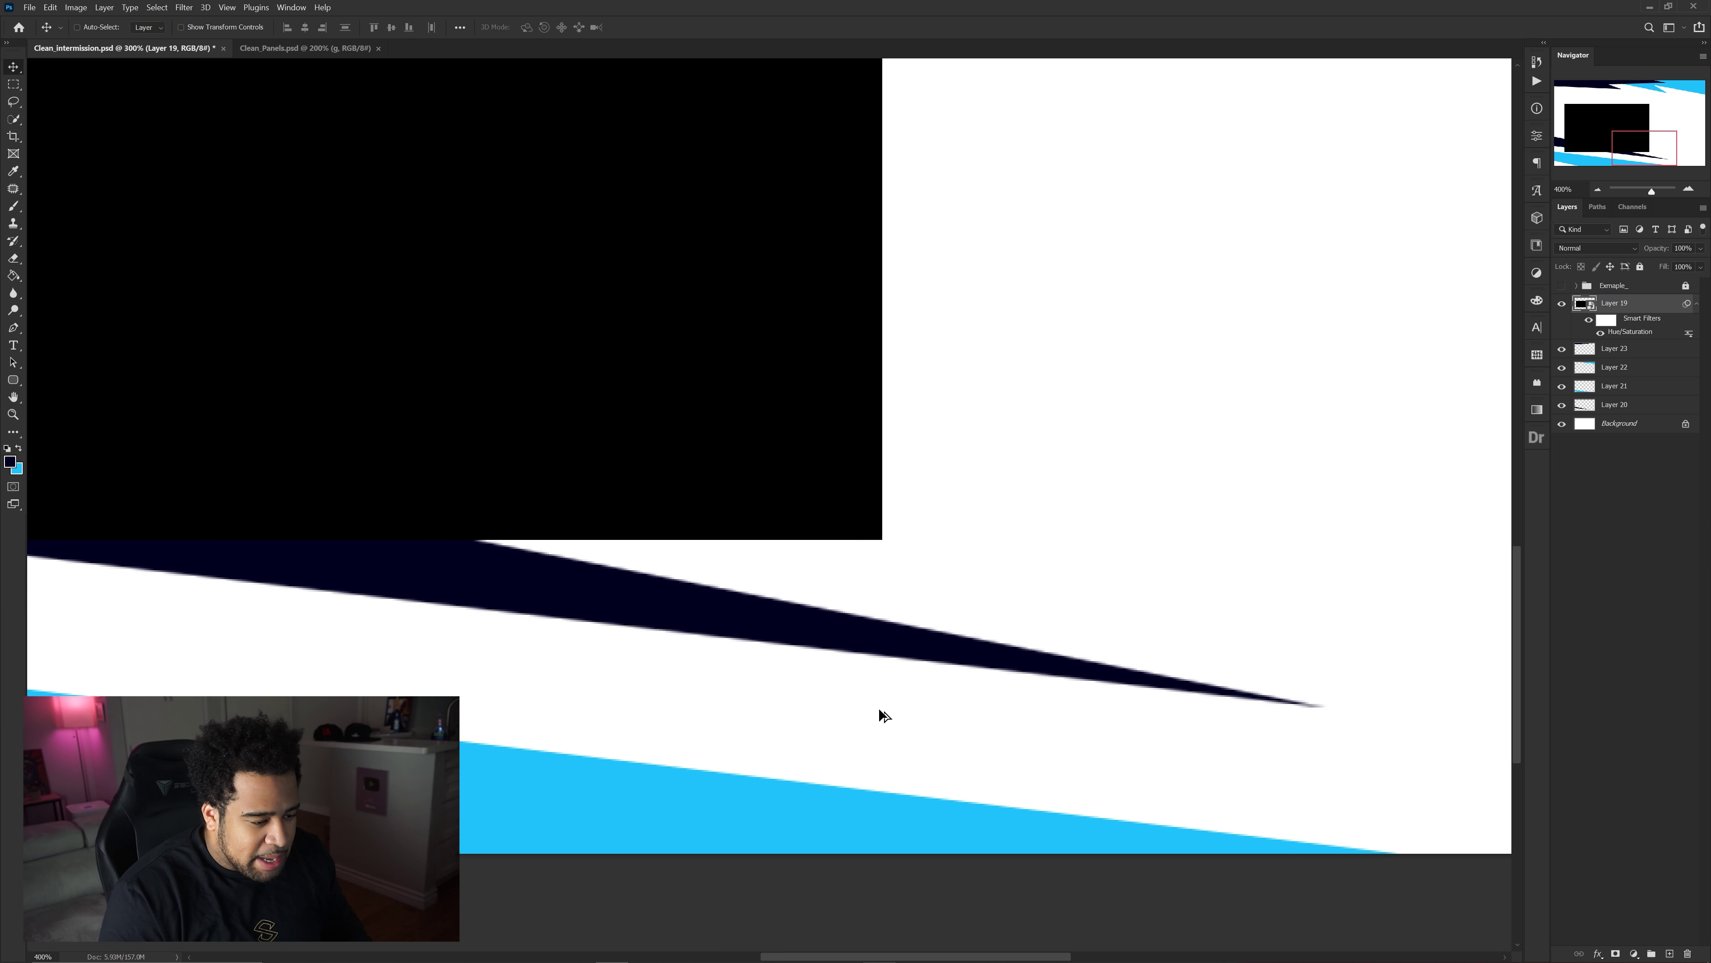
{"action": "left_click_drag", "start_coordinate": [802, 696], "coordinate": [901, 464]}
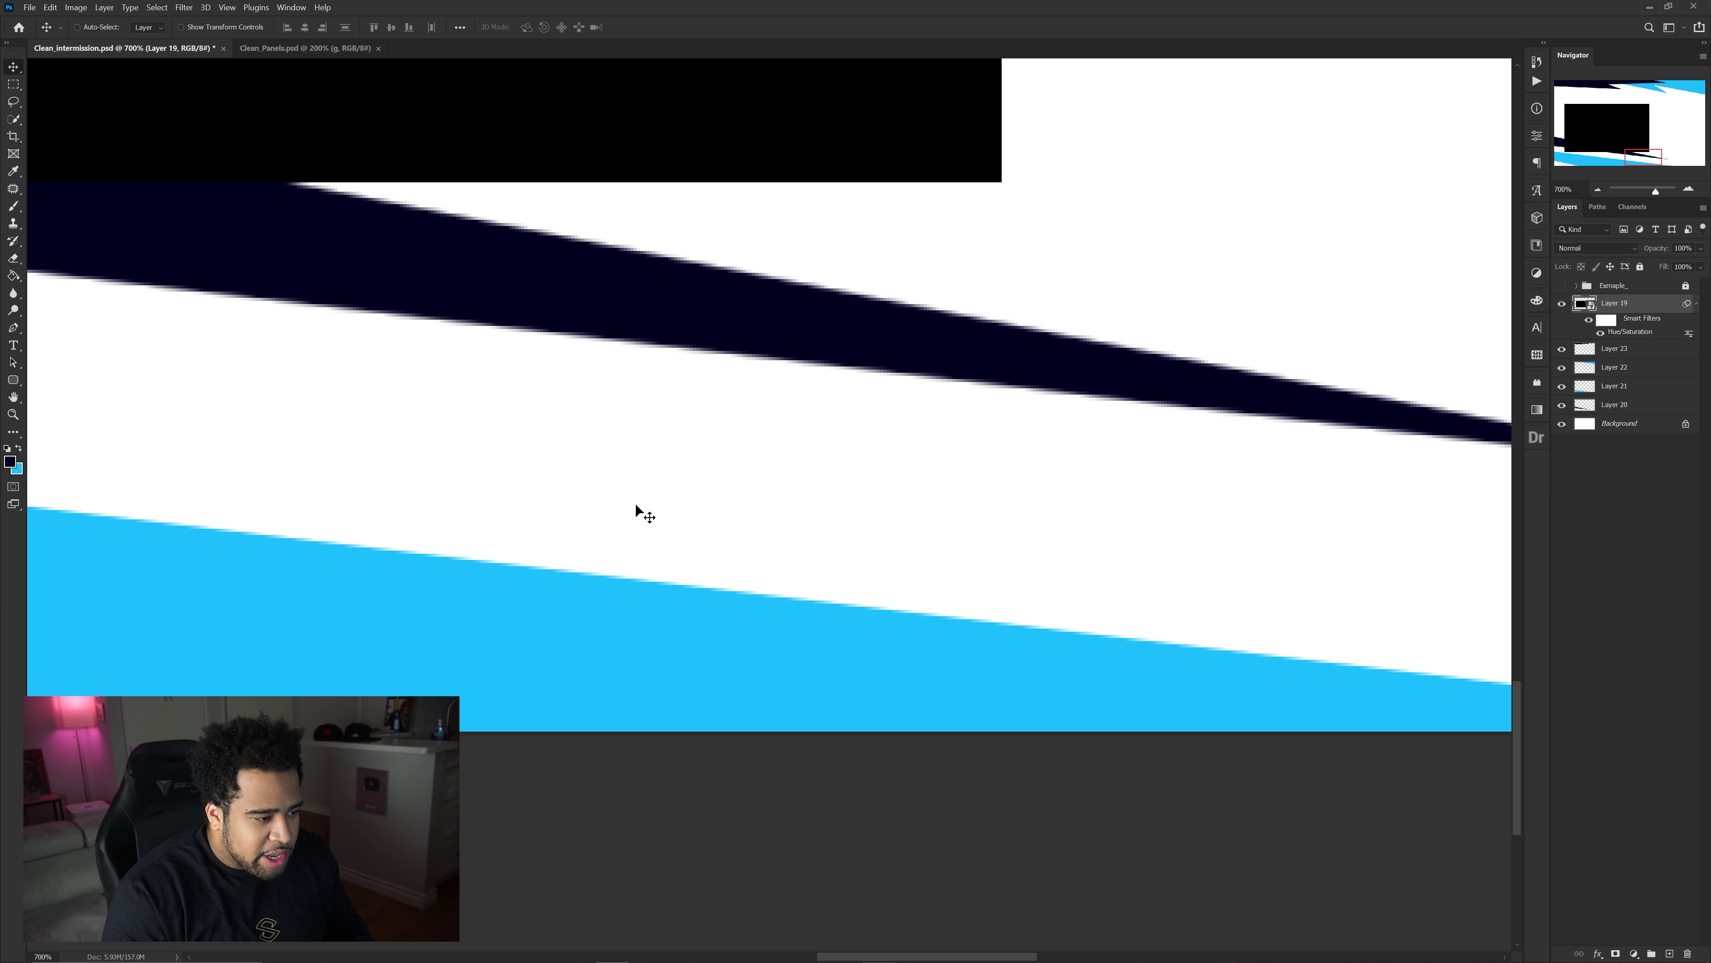
{"action": "scroll", "coordinate": [707, 563], "scroll_direction": "down", "scroll_amount": 5}
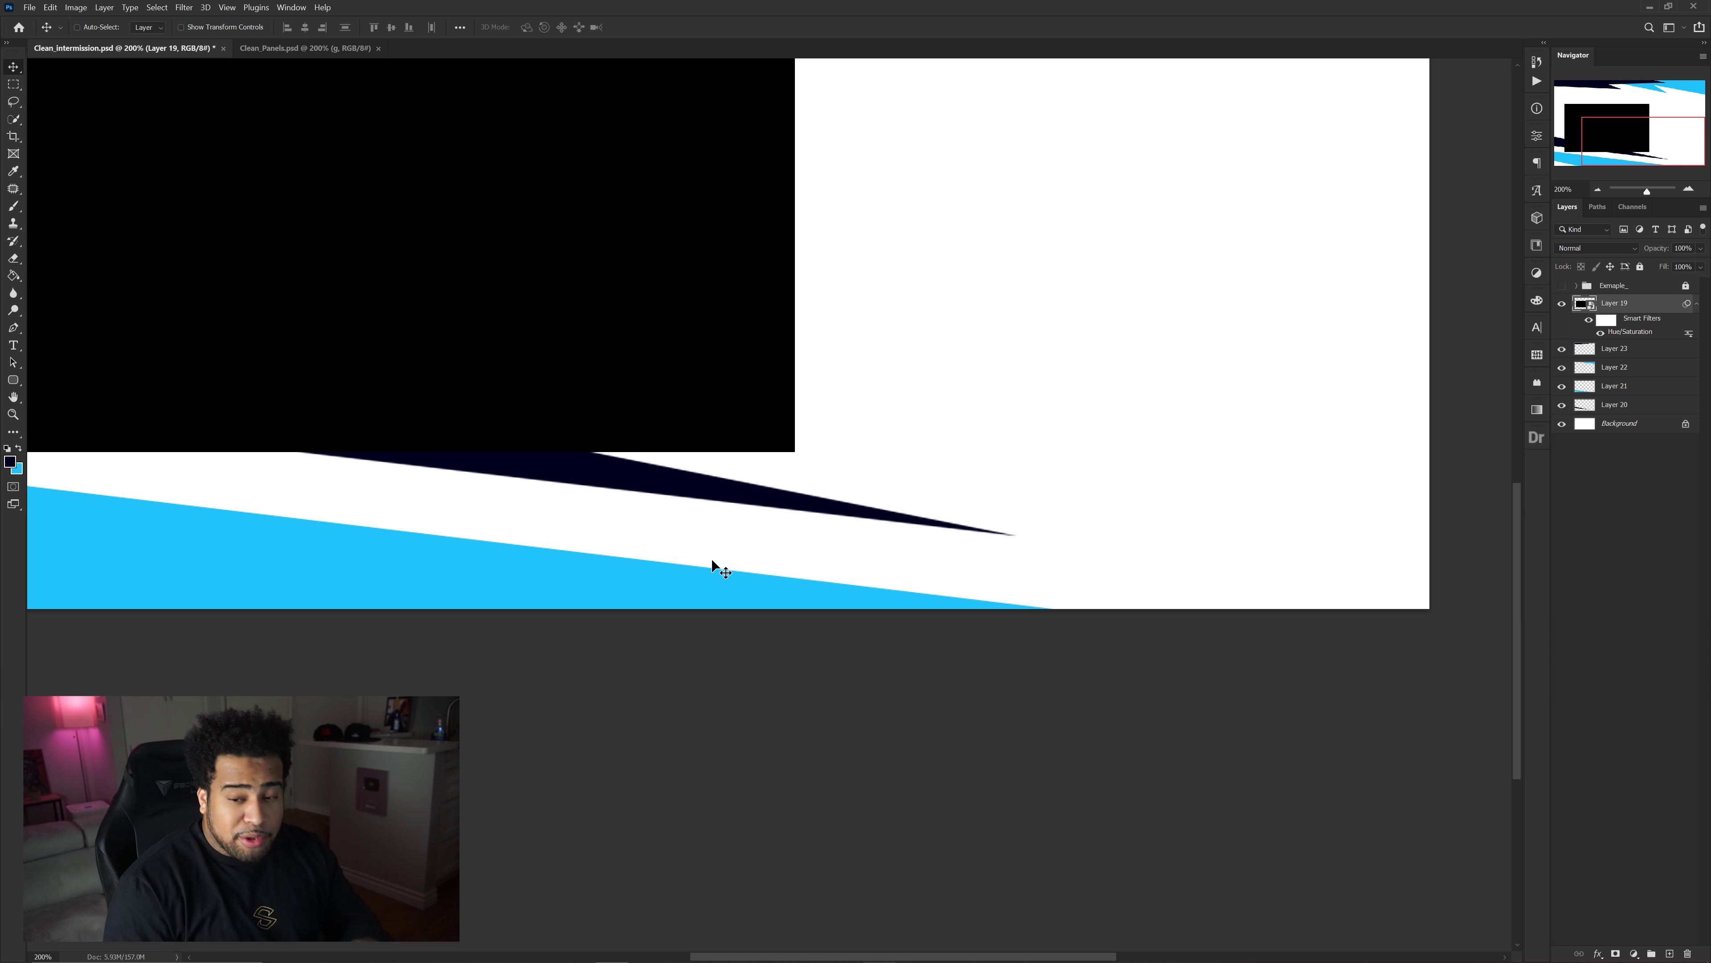
{"action": "scroll", "coordinate": [738, 425], "scroll_direction": "down", "scroll_amount": 1}
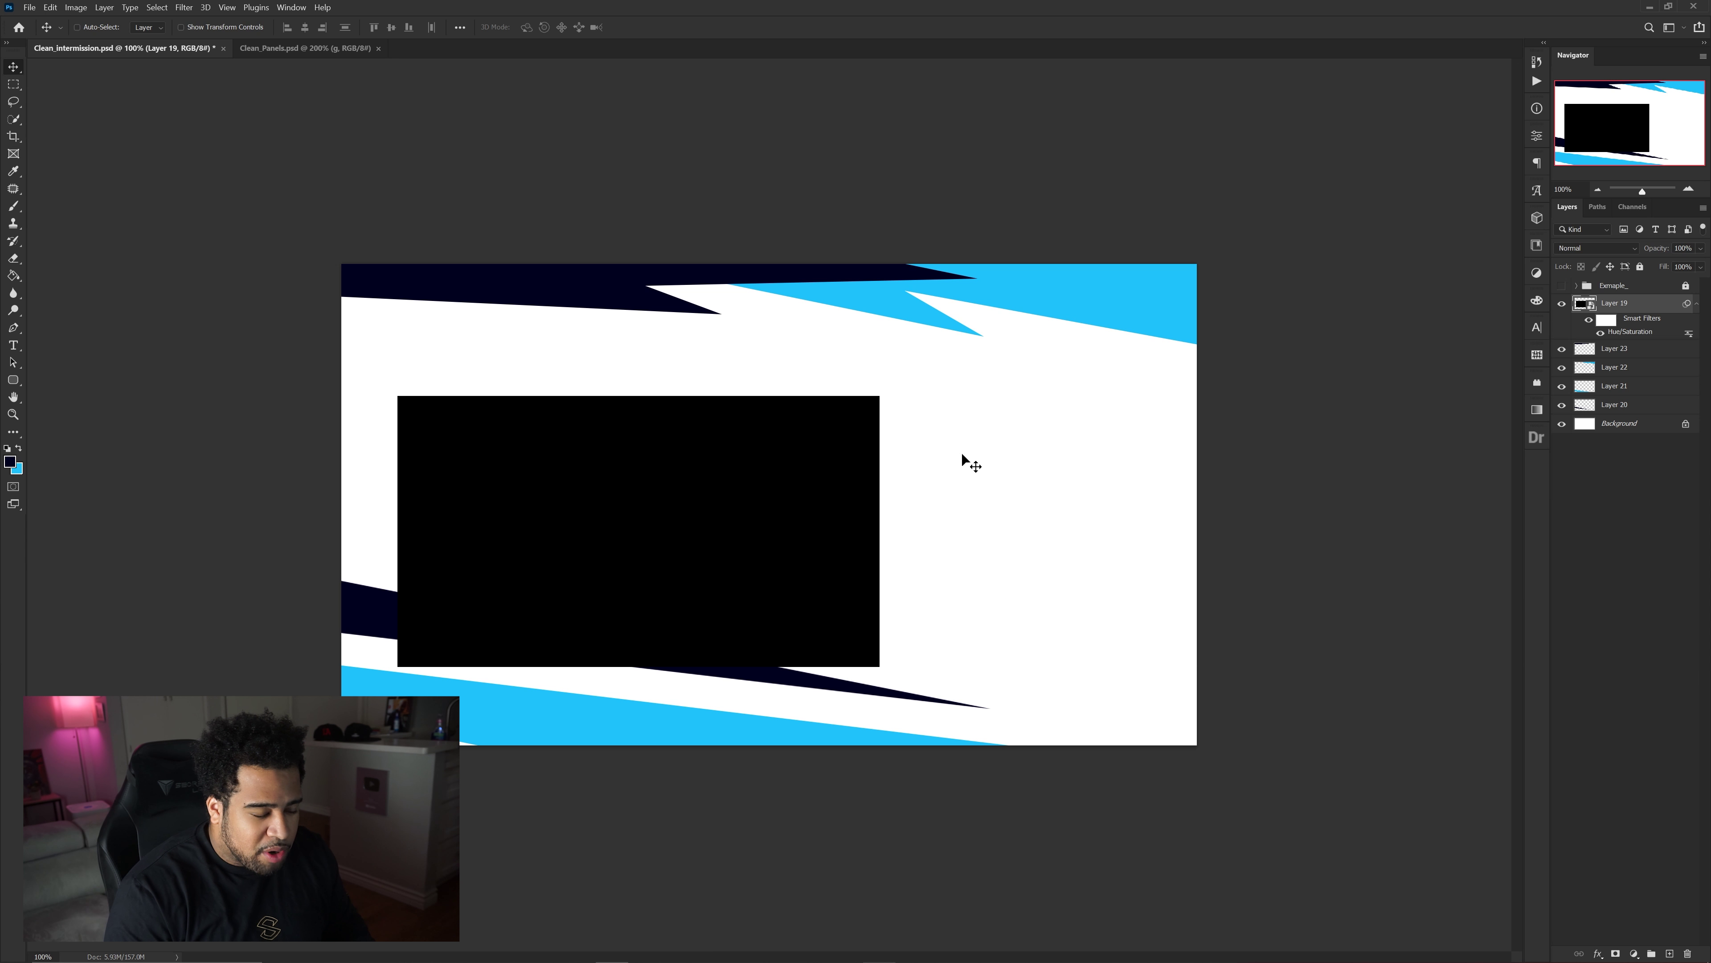
{"action": "mouse_move", "coordinate": [843, 677]}
{"action": "left_mouse_down"}
{"action": "mouse_move", "coordinate": [810, 642]}
{"action": "mouse_move", "coordinate": [852, 684]}
{"action": "left_mouse_up"}
{"action": "key", "text": "z"}
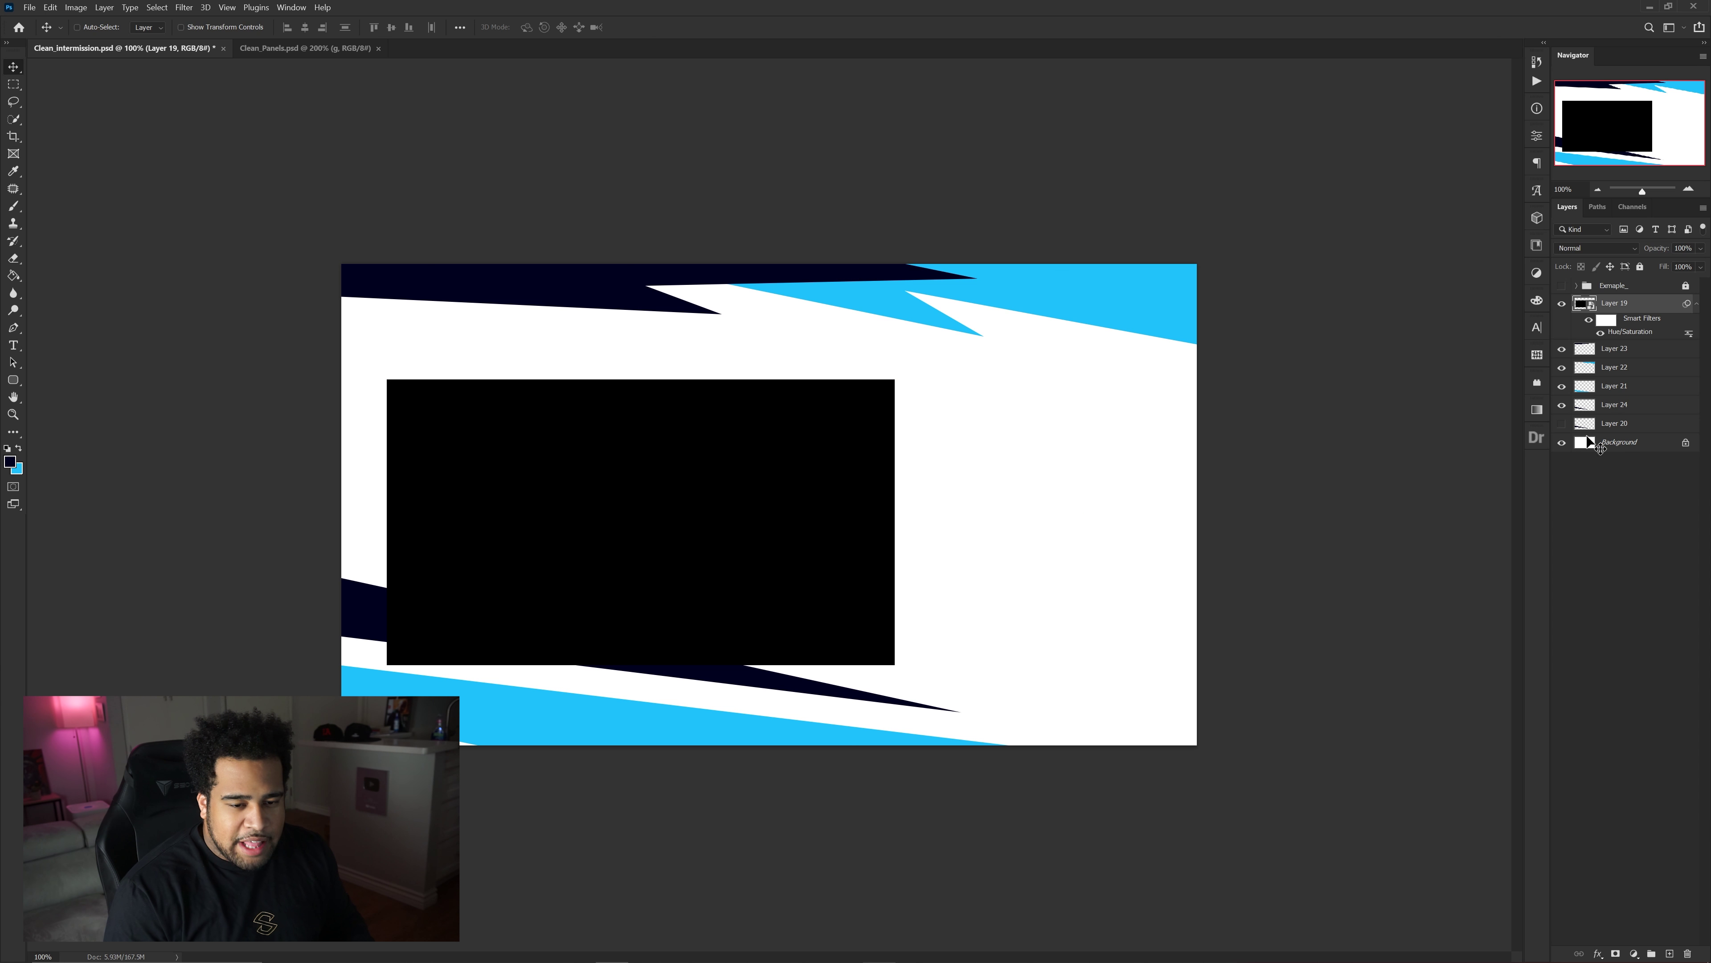
Add a layer above Layer 24, draw a closed angular path around the canvas's lower right edge, and convert it to a selection.
{"action": "left_click", "coordinate": [1615, 404]}
{"action": "left_click", "coordinate": [1671, 953]}
{"action": "key", "text": "p"}
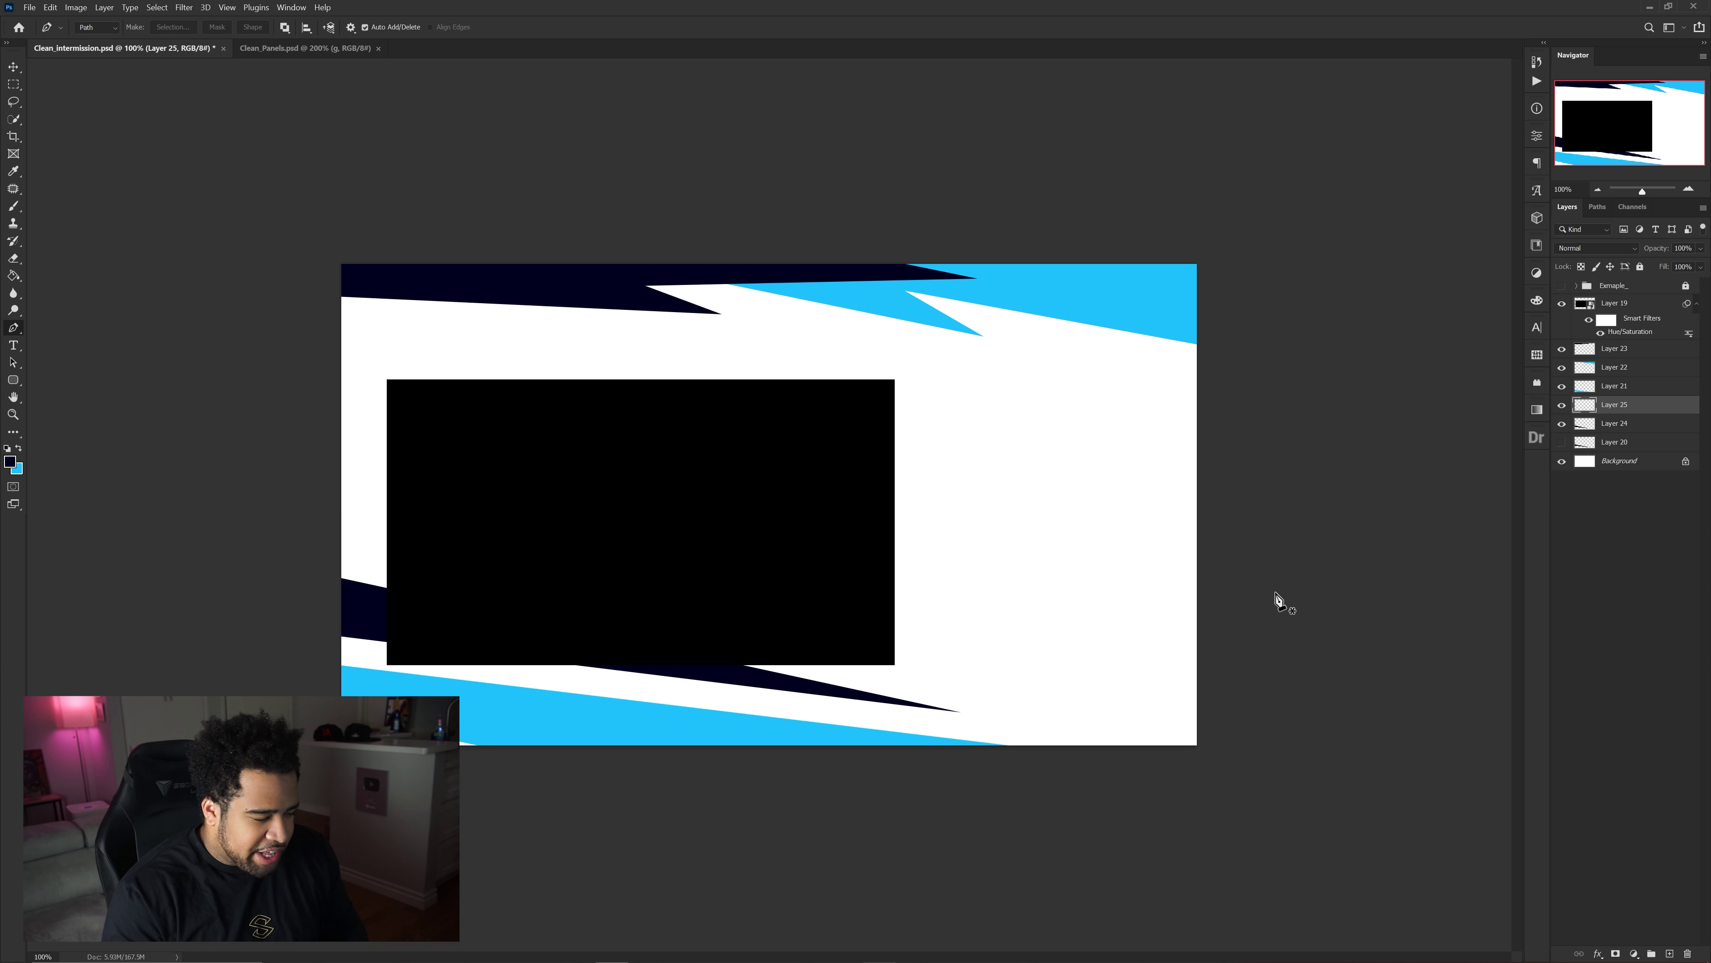
{"action": "left_click", "coordinate": [1215, 489]}
{"action": "left_click", "coordinate": [1150, 717]}
{"action": "left_click", "coordinate": [1175, 699]}
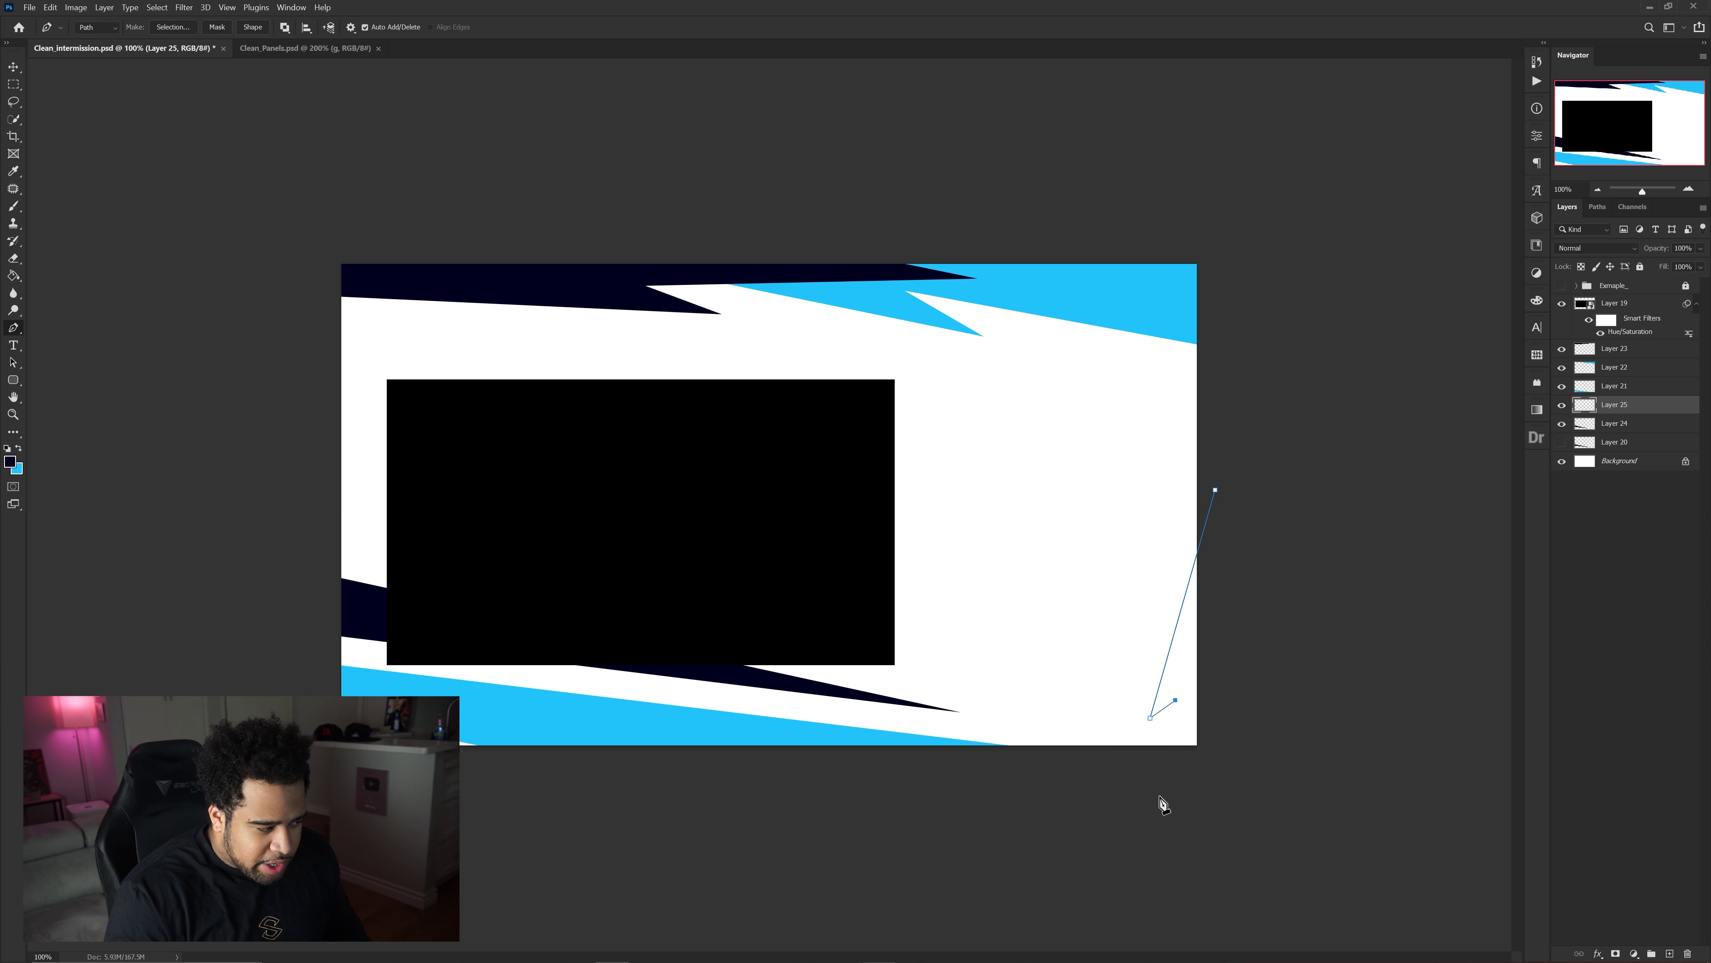
{"action": "left_click", "coordinate": [1159, 797]}
{"action": "left_click", "coordinate": [1241, 725]}
{"action": "left_click", "coordinate": [1215, 490]}
{"action": "key", "text": "ctrl+Return"}
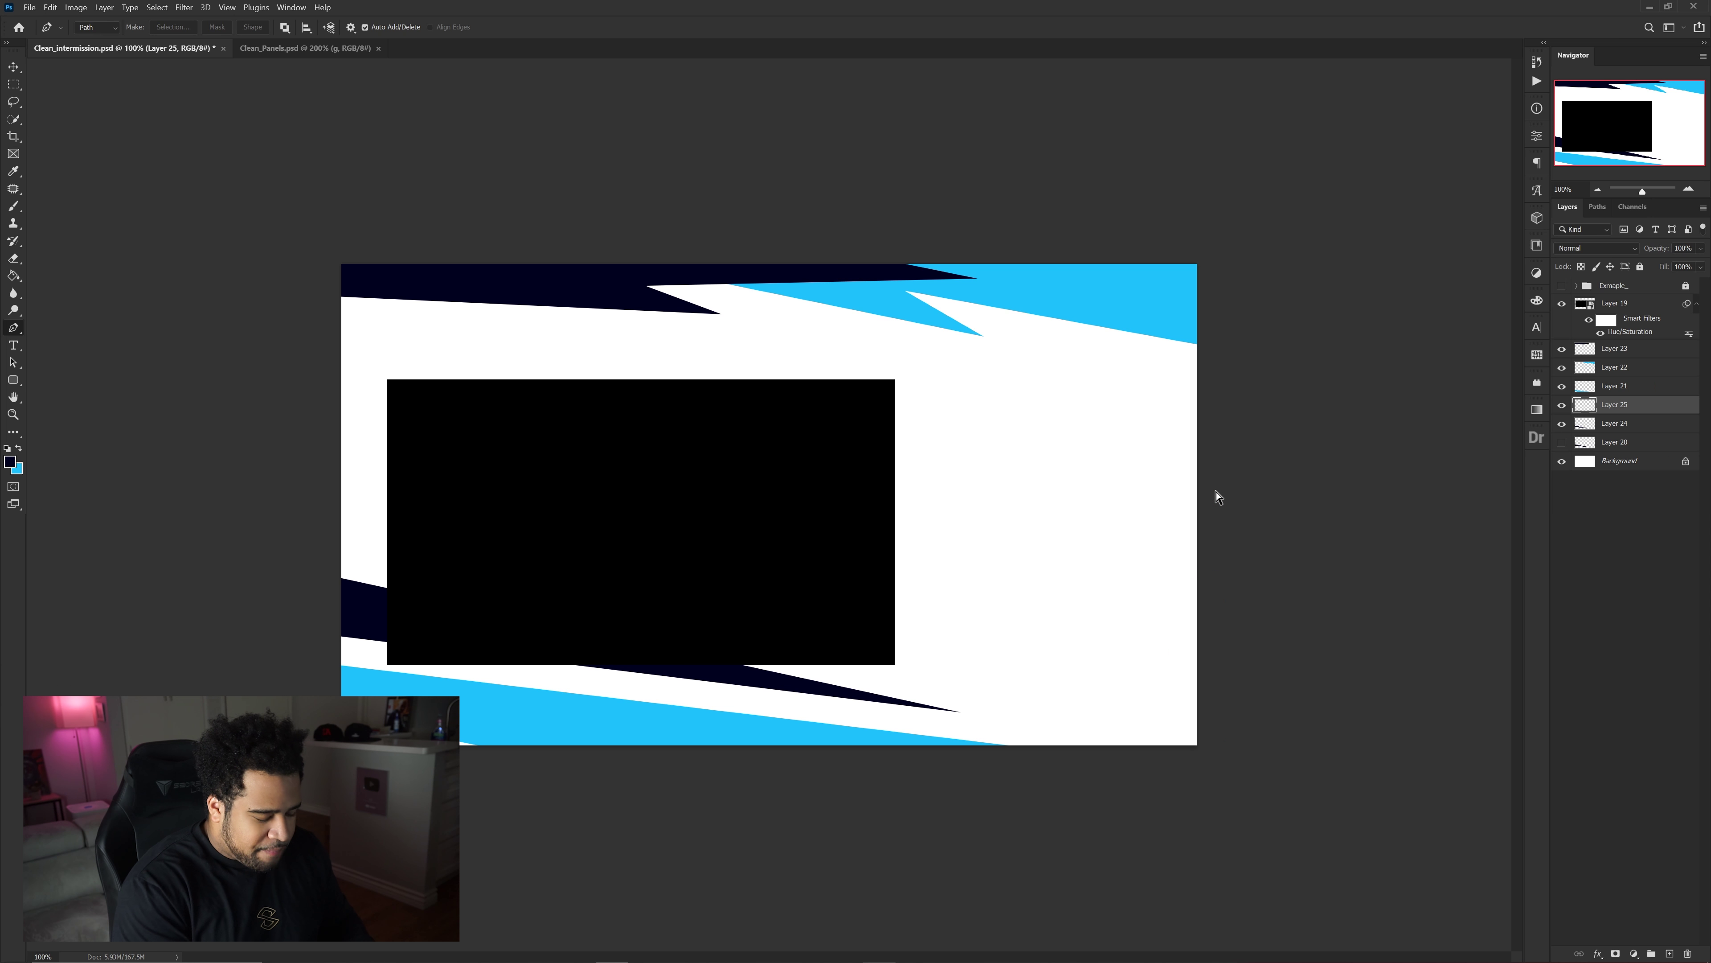
Fill the angular selection along the canvas's lower right edge with the navy foreground colour.
{"action": "key", "text": "alt+BackSpace"}
{"action": "key", "text": "ctrl+z"}
{"action": "key", "text": "alt+BackSpace"}
{"action": "key", "text": "v"}
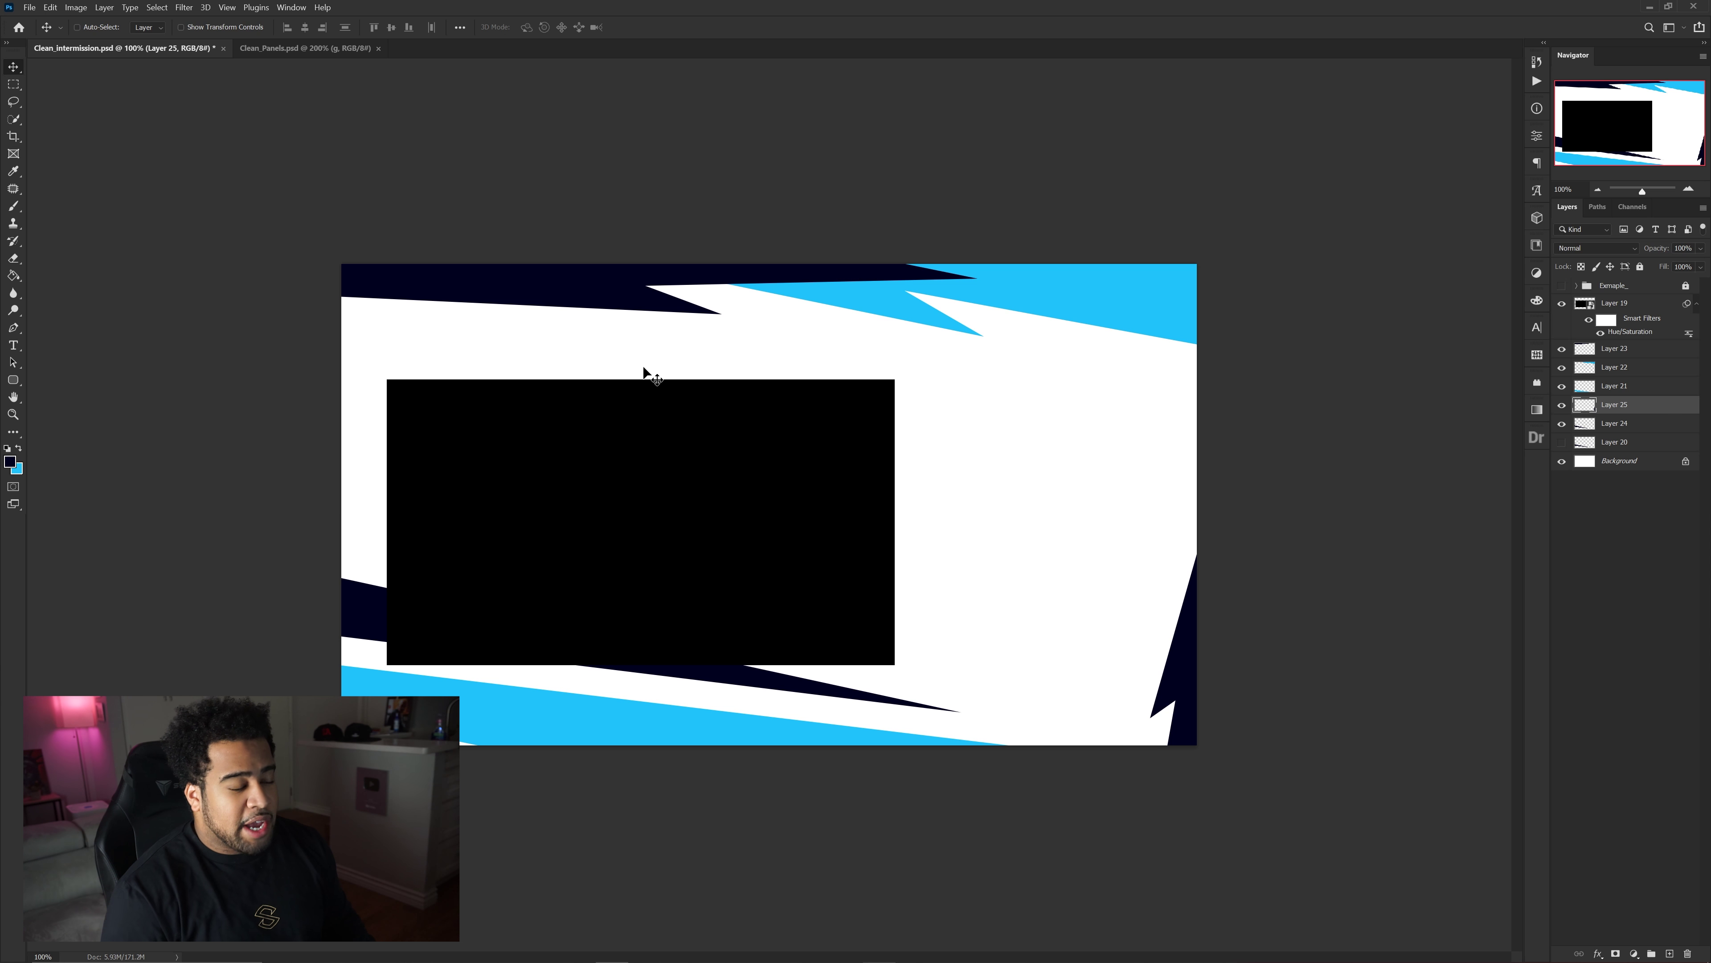
Add the navy title "Intermission" above the black rectangle, enlarge it, align it with the rectangle's left edge, and duplicate it directly above.
{"action": "key", "text": "t"}
{"action": "left_click", "coordinate": [418, 368]}
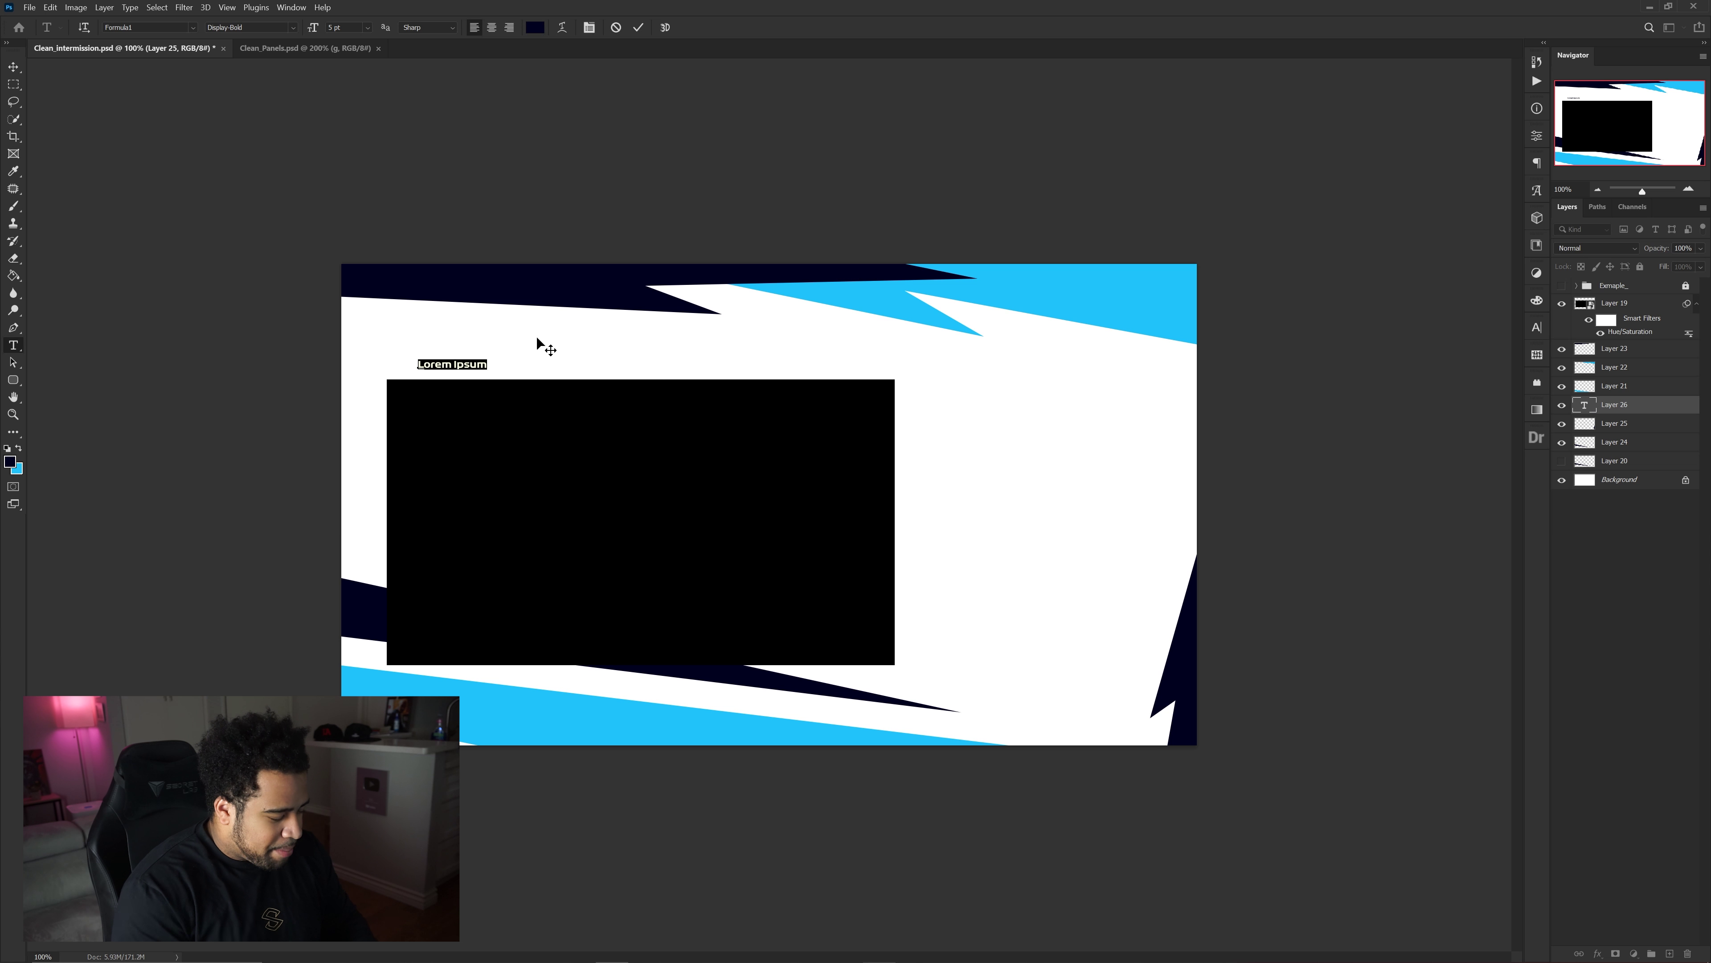
{"action": "type", "text": "in"}
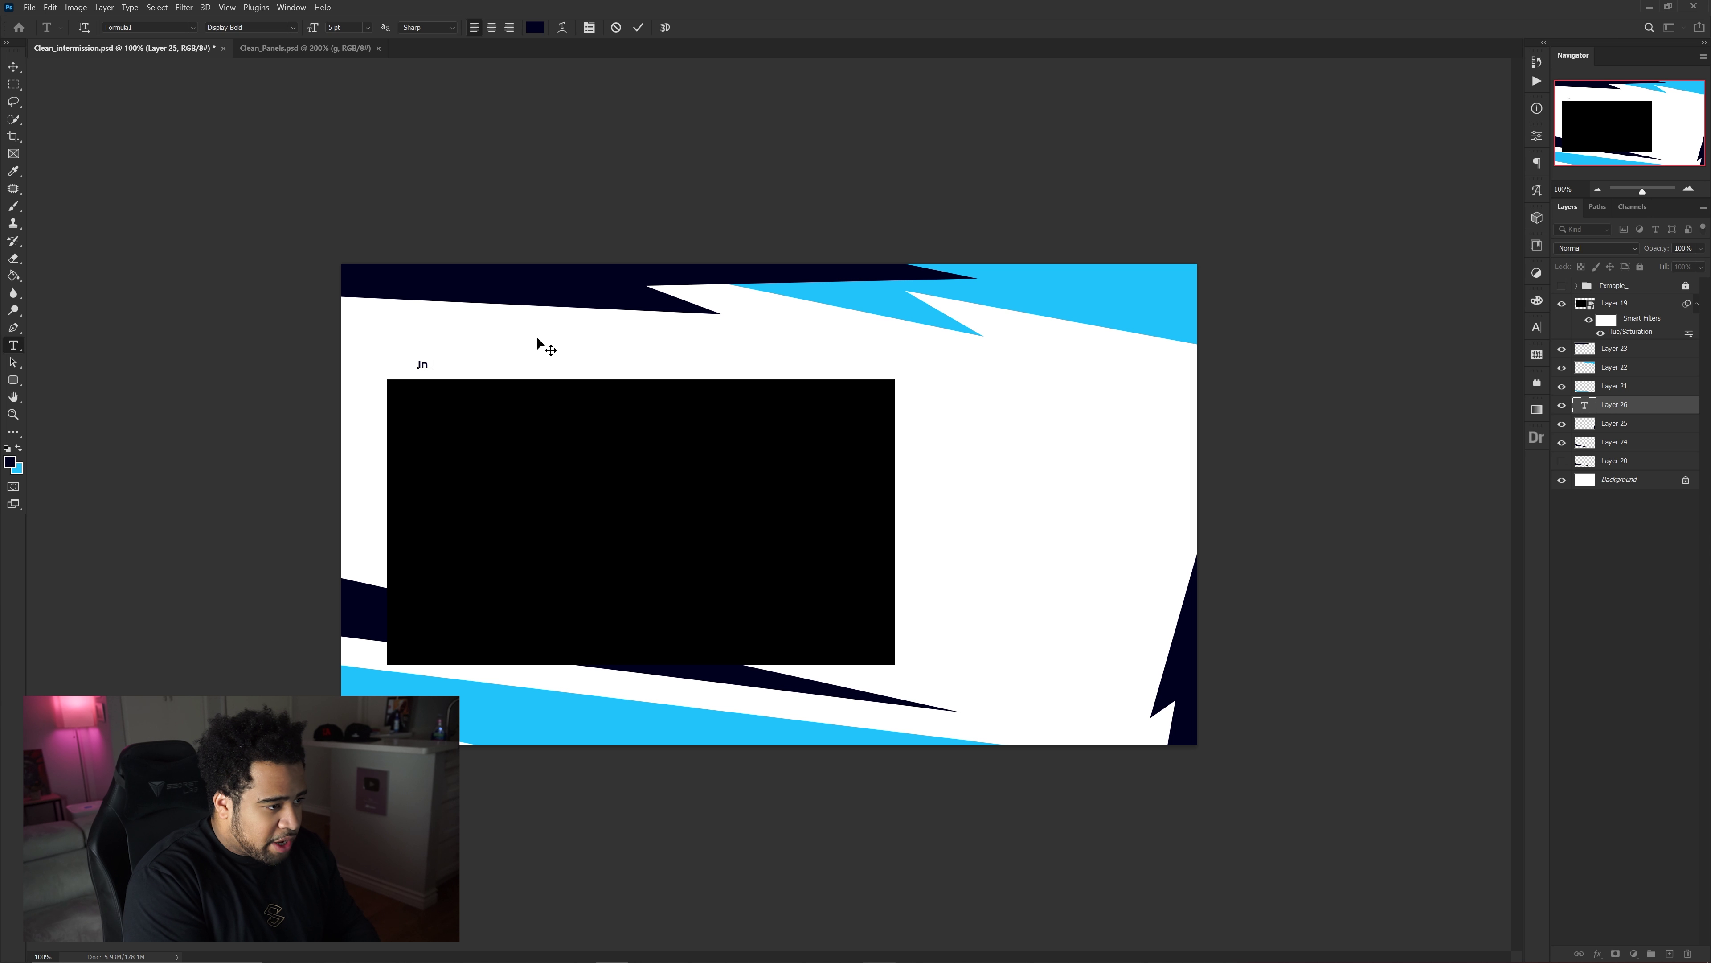
{"action": "type", "text": "termission"}
{"action": "key", "text": "ctrl+Return"}
{"action": "key", "text": "v"}
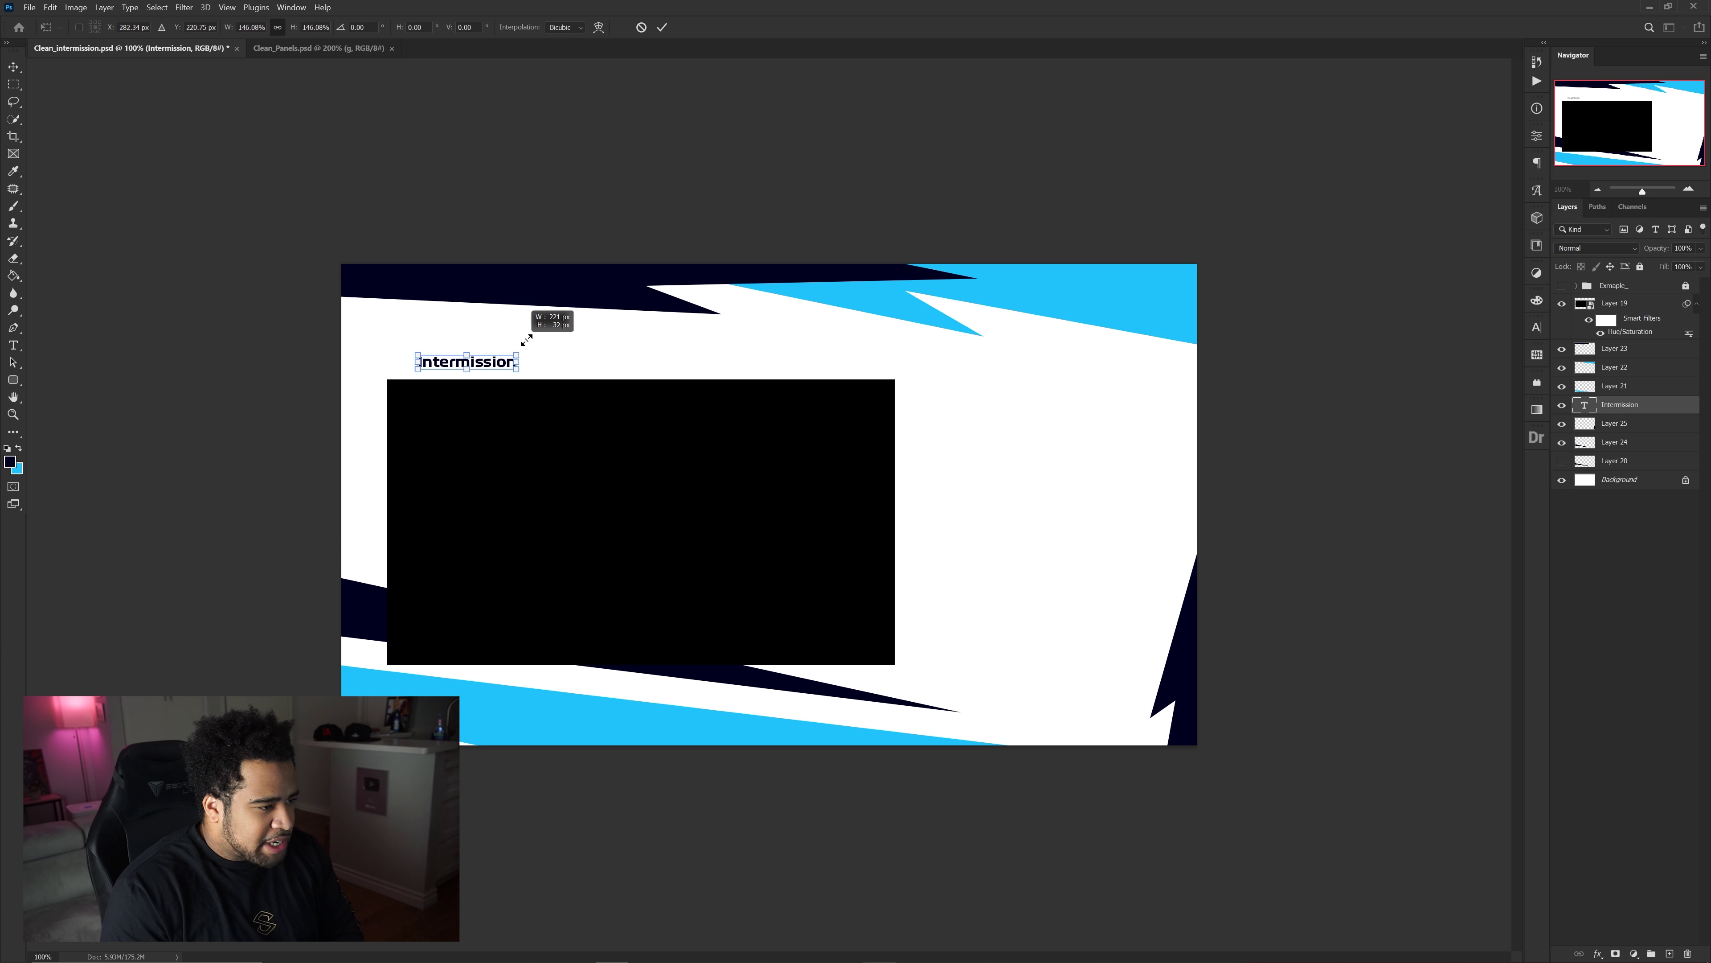
{"action": "mouse_move", "coordinate": [508, 355]}
{"action": "left_mouse_down"}
{"action": "mouse_move", "coordinate": [512, 370]}
{"action": "mouse_move", "coordinate": [482, 368]}
{"action": "mouse_move", "coordinate": [482, 352]}
{"action": "left_mouse_up"}
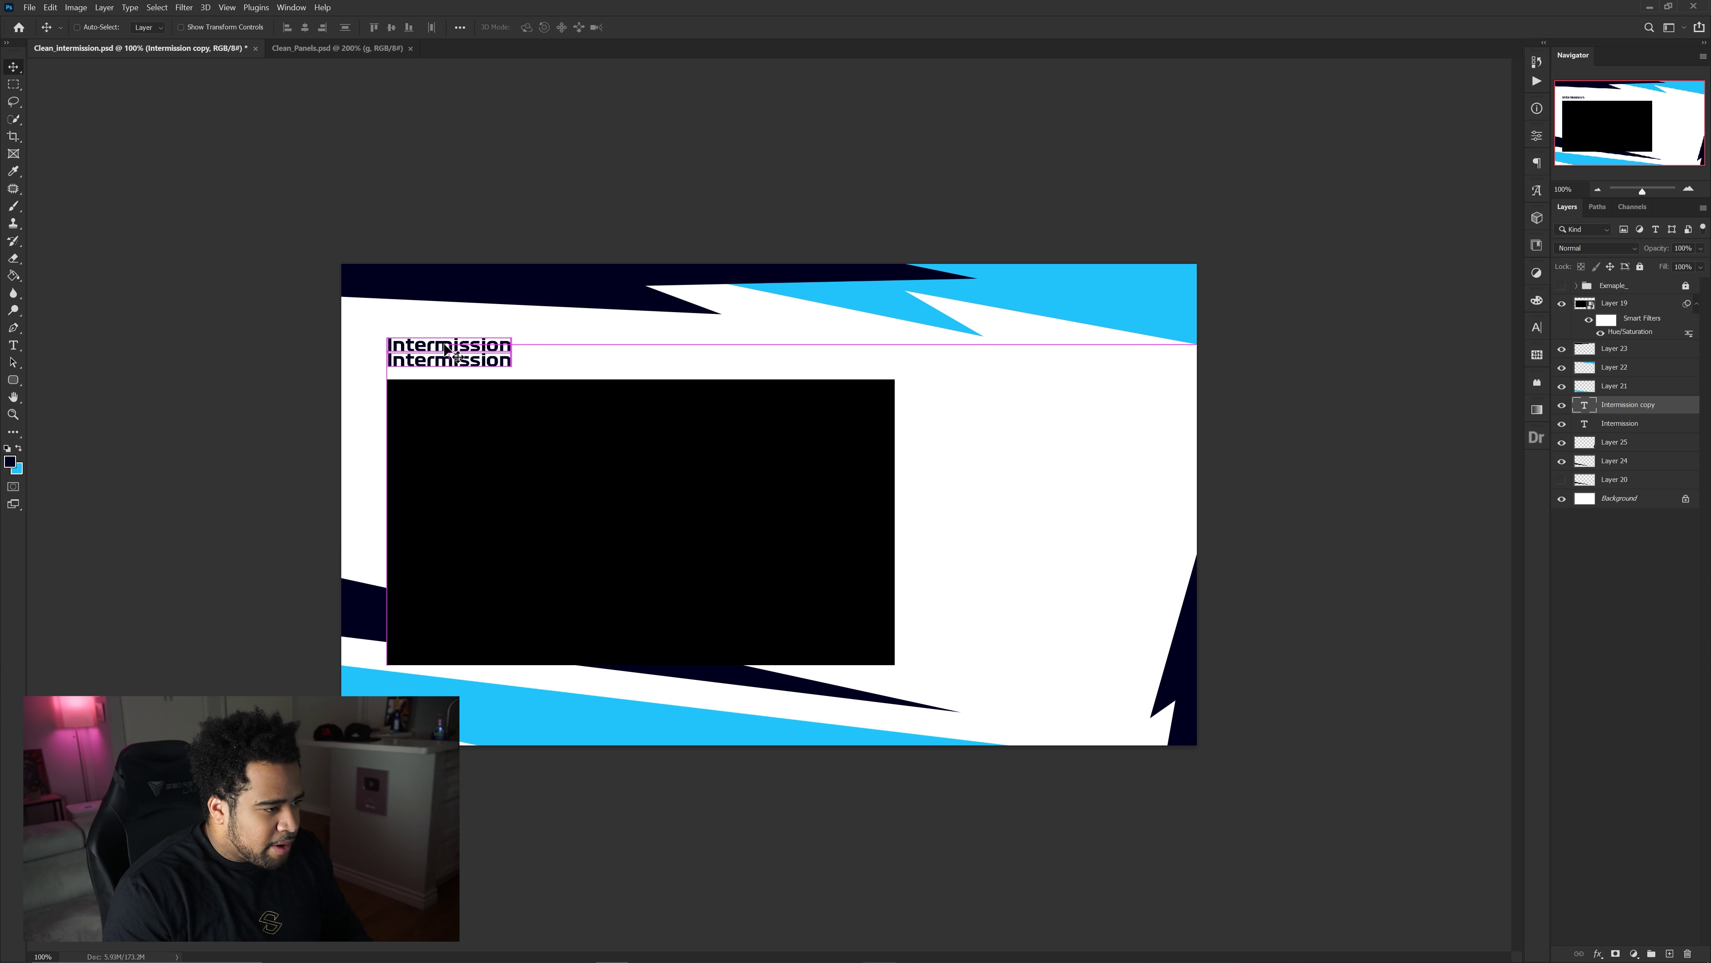
Change the upper title copy's text to "Stream" and colour it with the light blue sampled from the canvas's upper shape.
{"action": "key", "text": "t"}
{"action": "double_click", "coordinate": [447, 349]}
{"action": "type", "text": "Stre"}
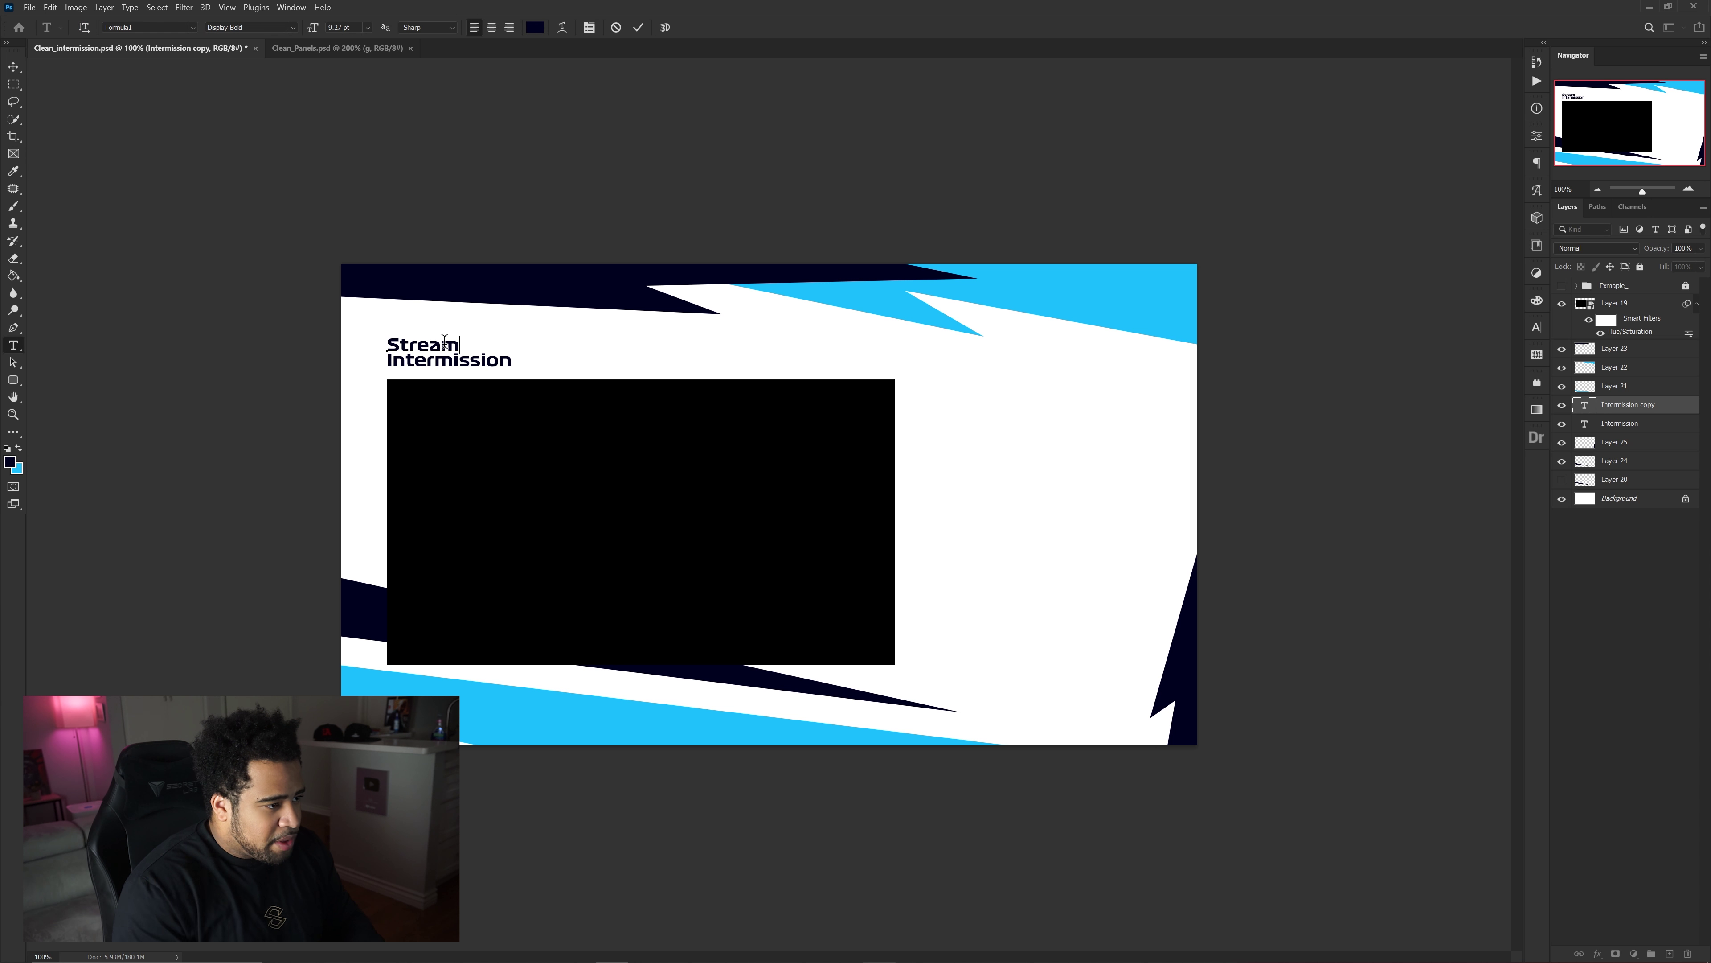
{"action": "type", "text": "am"}
{"action": "key", "text": "ctrl+a"}
{"action": "left_click", "coordinate": [534, 27]}
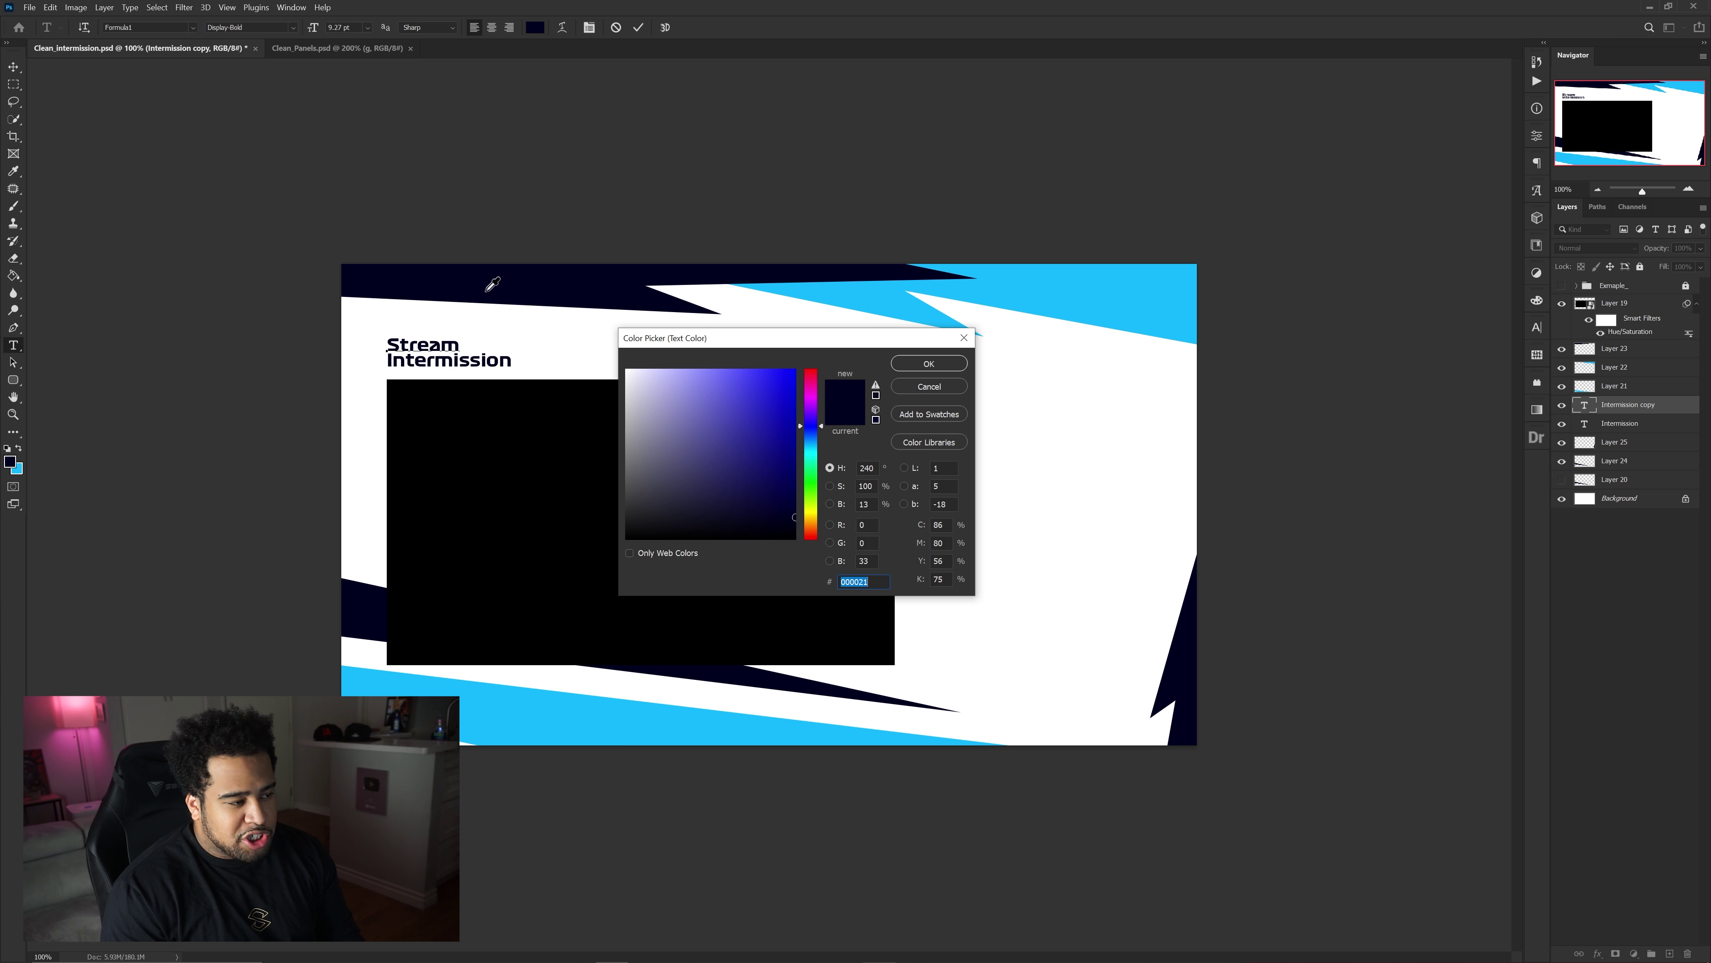
{"action": "left_click", "coordinate": [874, 291]}
{"action": "left_click", "coordinate": [906, 365]}
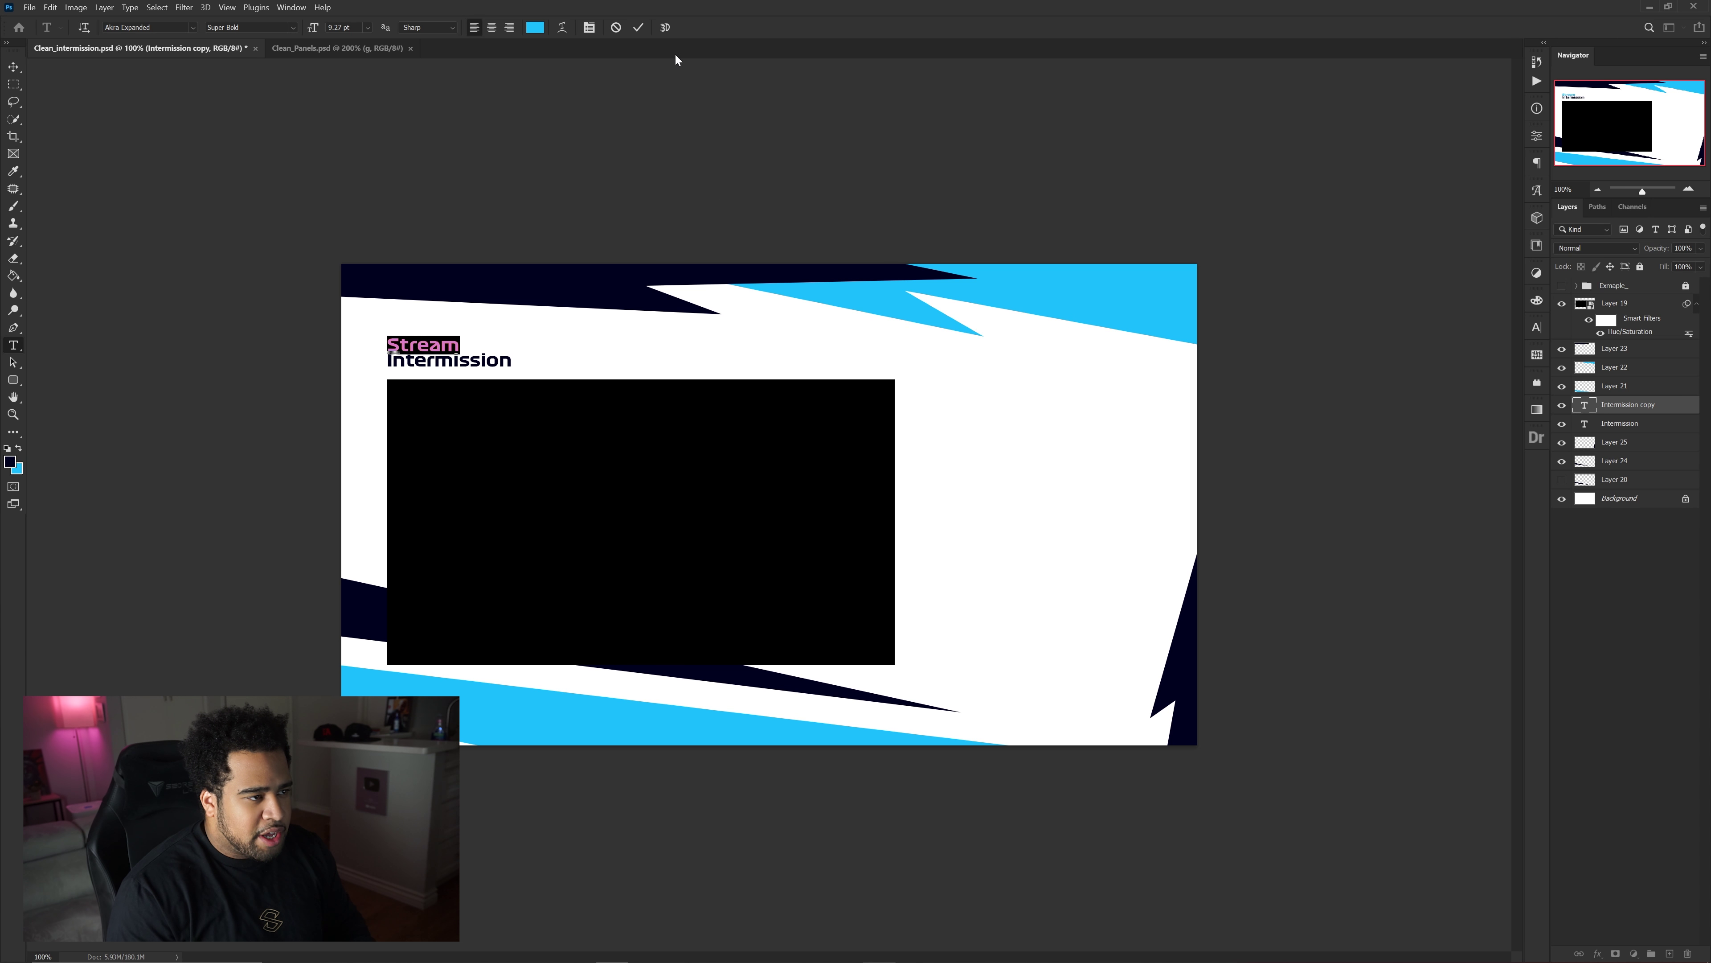
{"action": "left_click", "coordinate": [640, 27]}
Scale the "Stream" text down and position it just above "Intermission", aligned with its left edge.
{"action": "key", "text": "ctrl+t"}
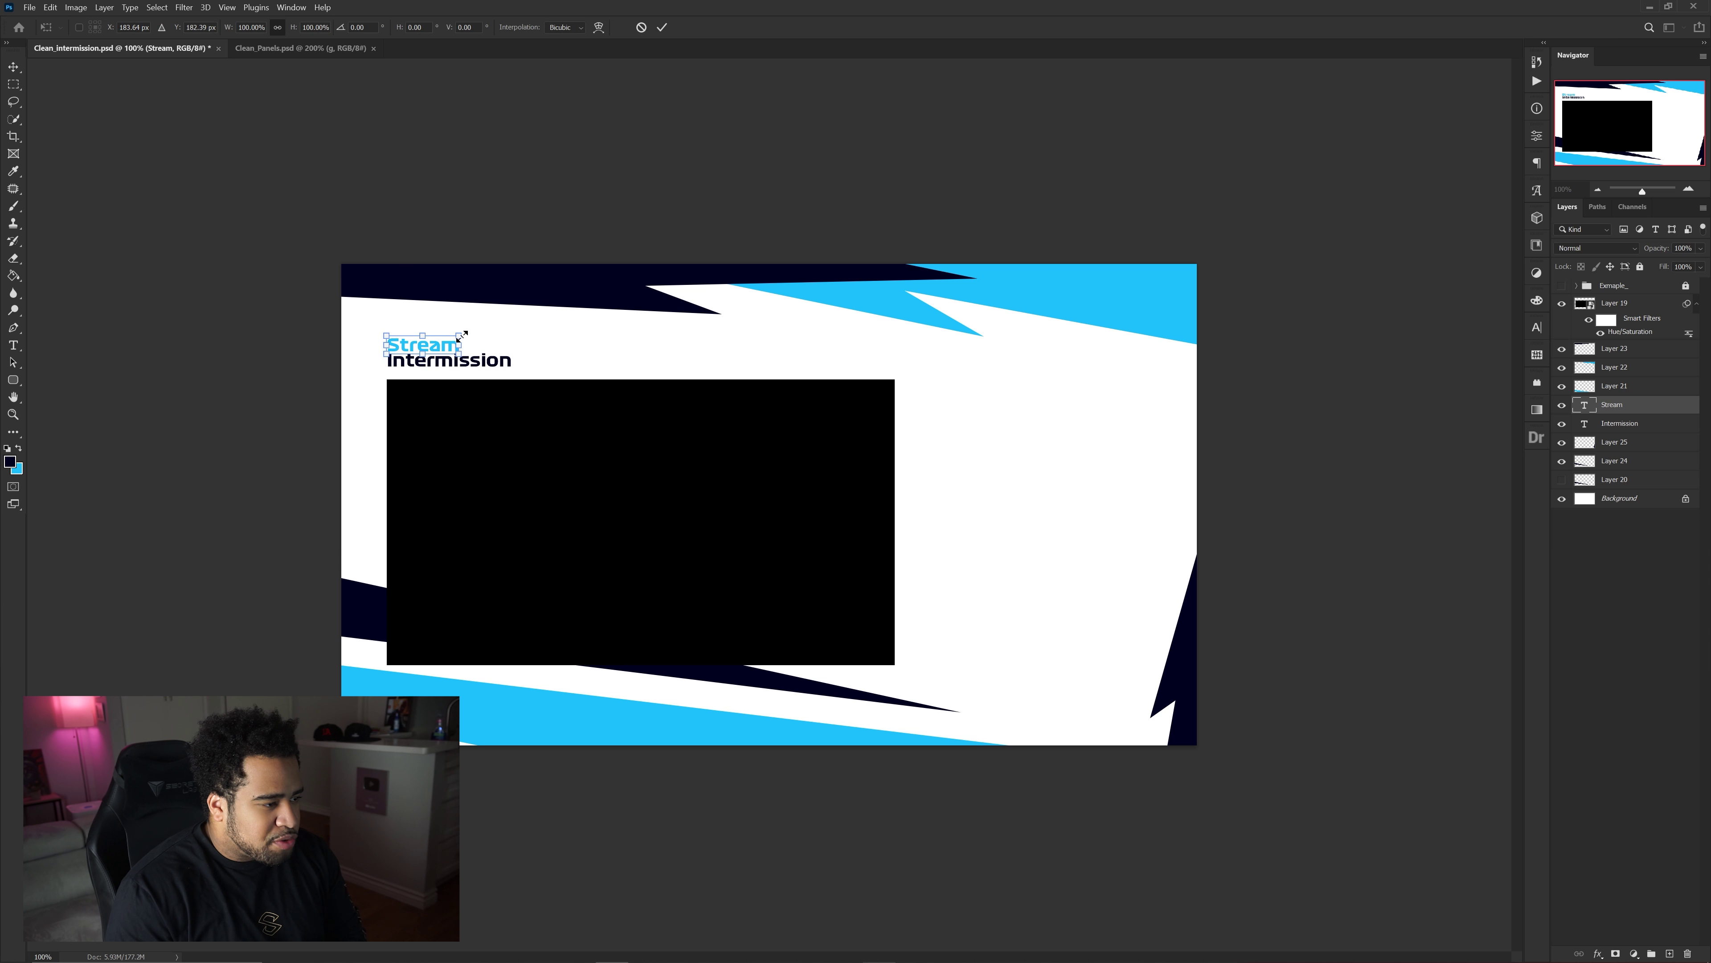
{"action": "left_click_drag", "start_coordinate": [458, 335], "coordinate": [430, 338]}
{"action": "key", "text": "Return"}
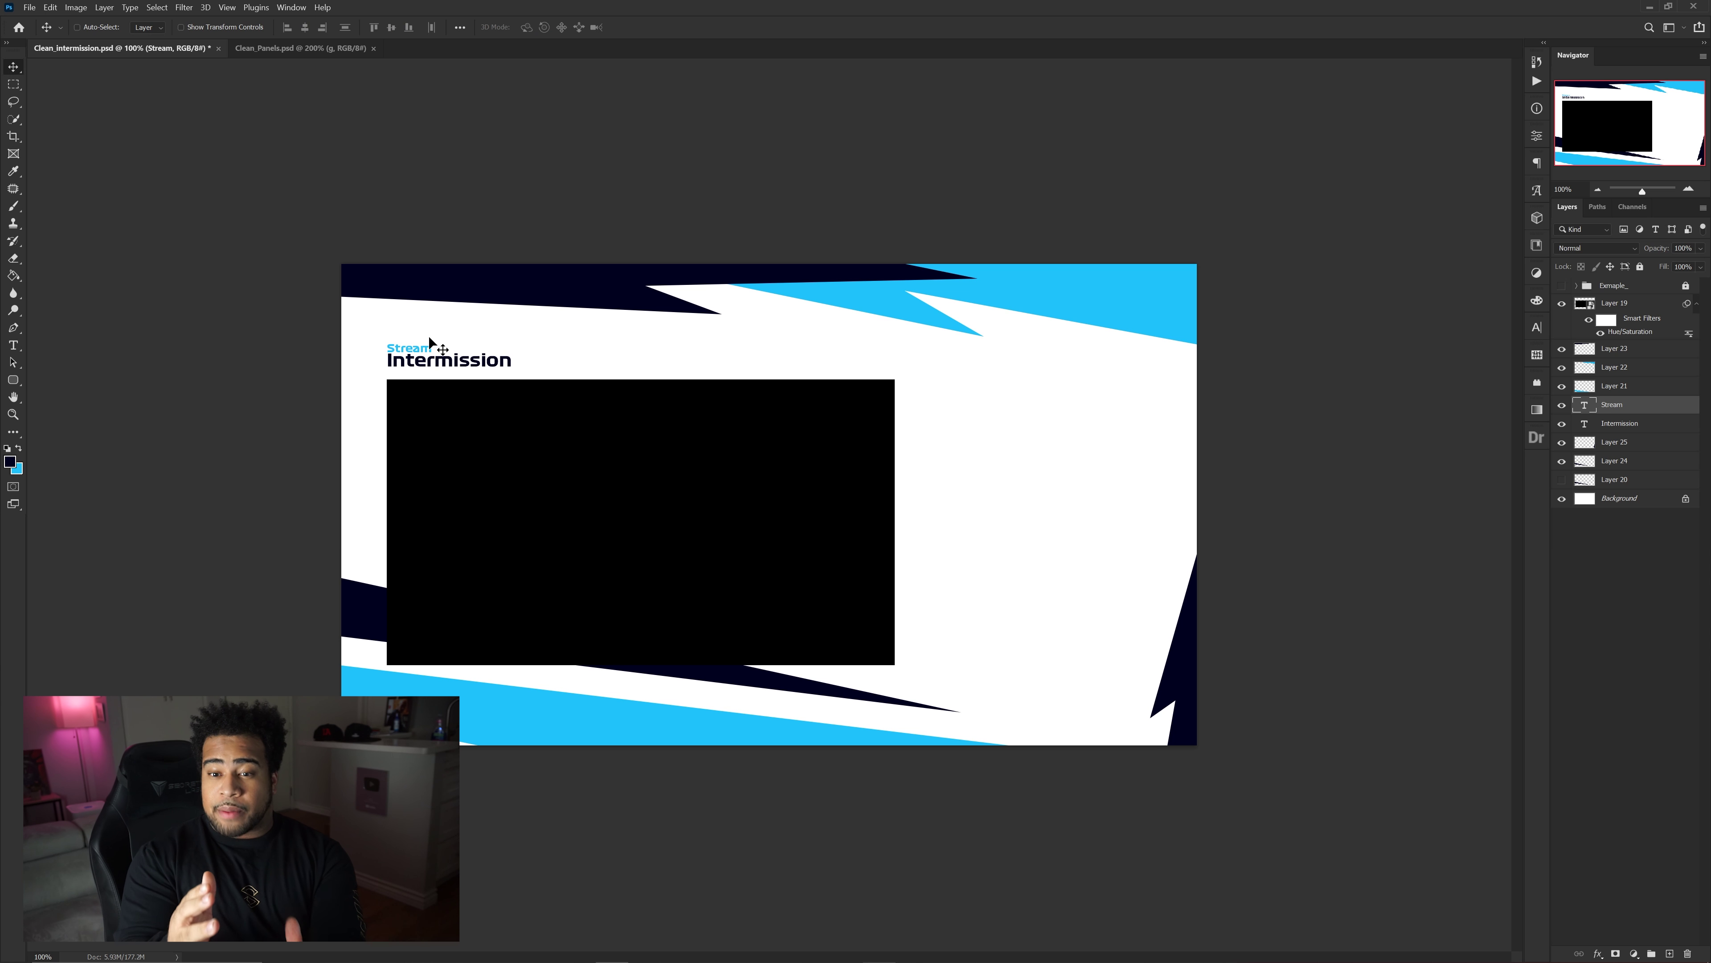
{"action": "scroll", "coordinate": [428, 337], "scroll_direction": "up", "scroll_amount": 5}
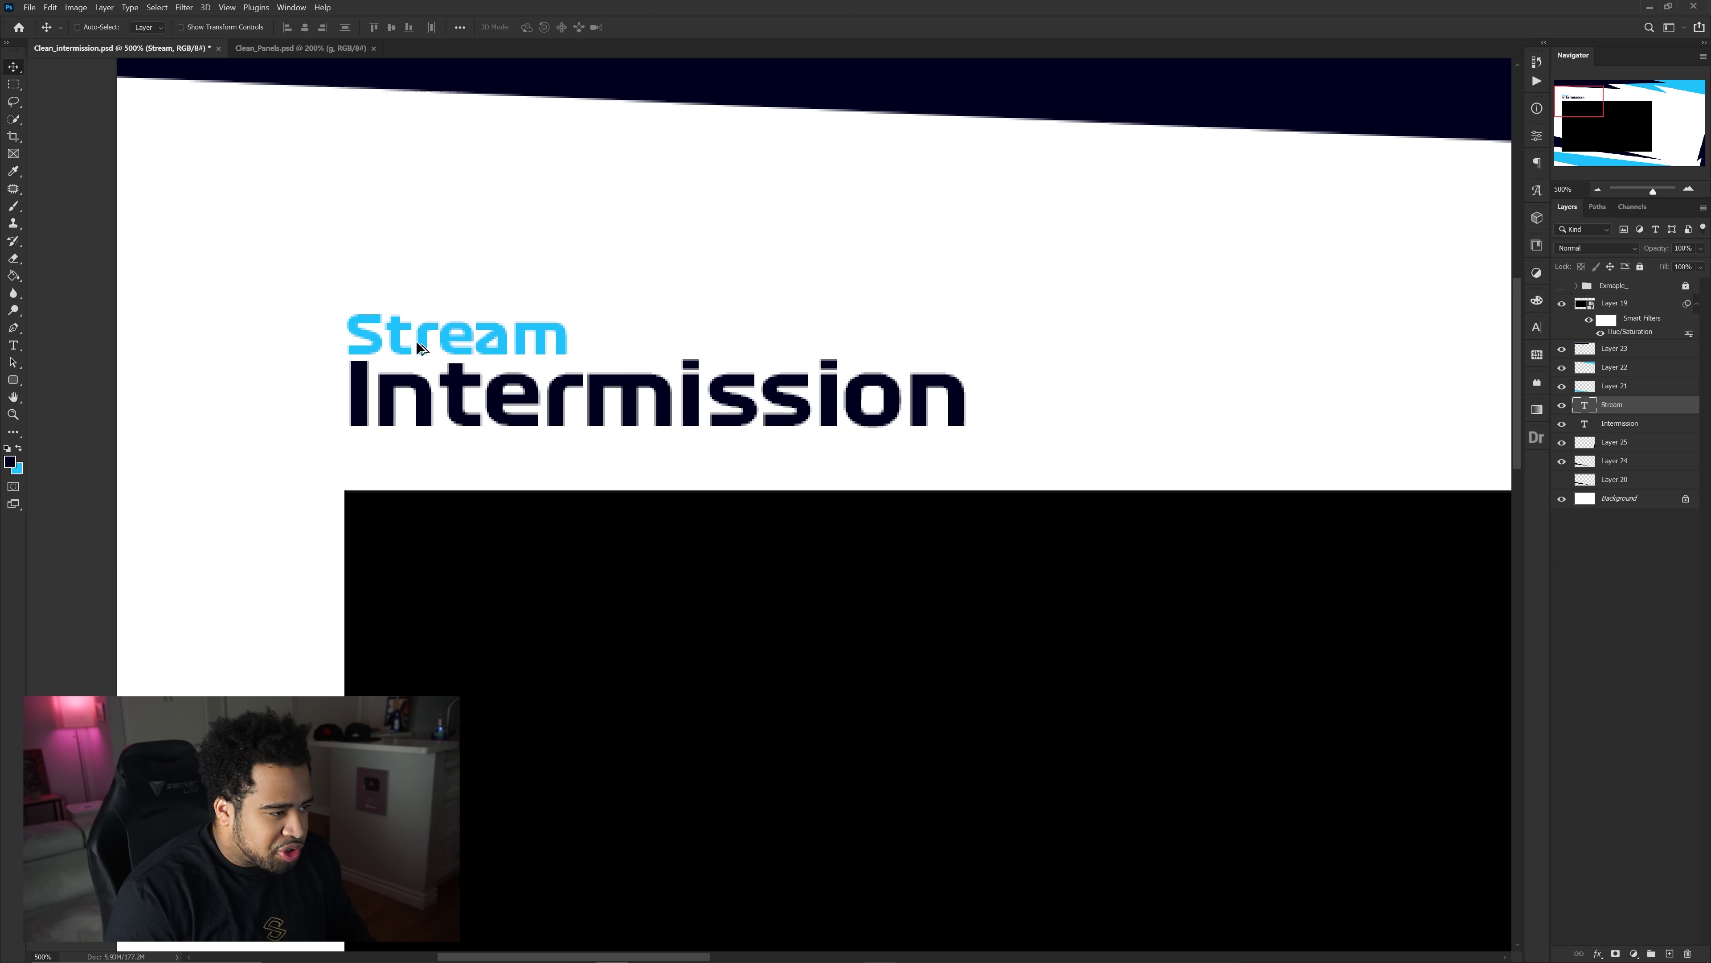
{"action": "left_click_drag", "start_coordinate": [423, 326], "coordinate": [409, 332]}
{"action": "scroll", "coordinate": [417, 326], "scroll_direction": "up", "scroll_amount": 1}
{"action": "scroll", "coordinate": [588, 365], "scroll_direction": "down", "scroll_amount": 5}
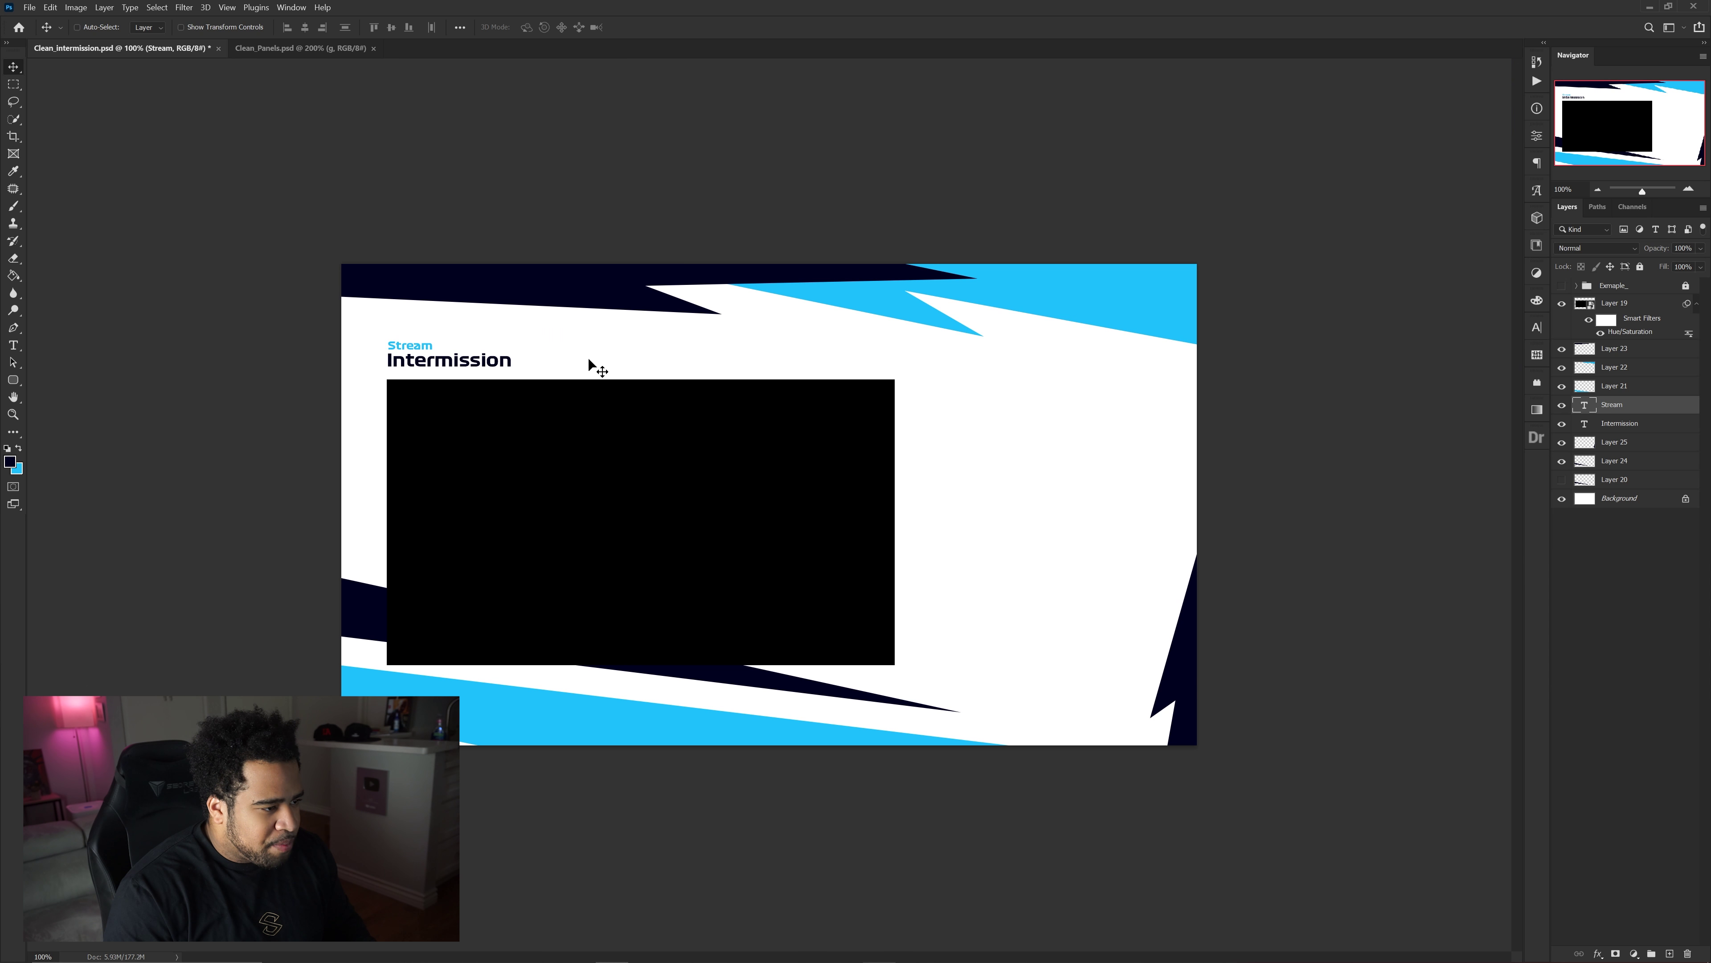
Paste the Recent Follower, Subscriber and Donator text group above Layer 19 and place it in the white area beside the black rectangle.
{"action": "left_click", "coordinate": [1626, 306]}
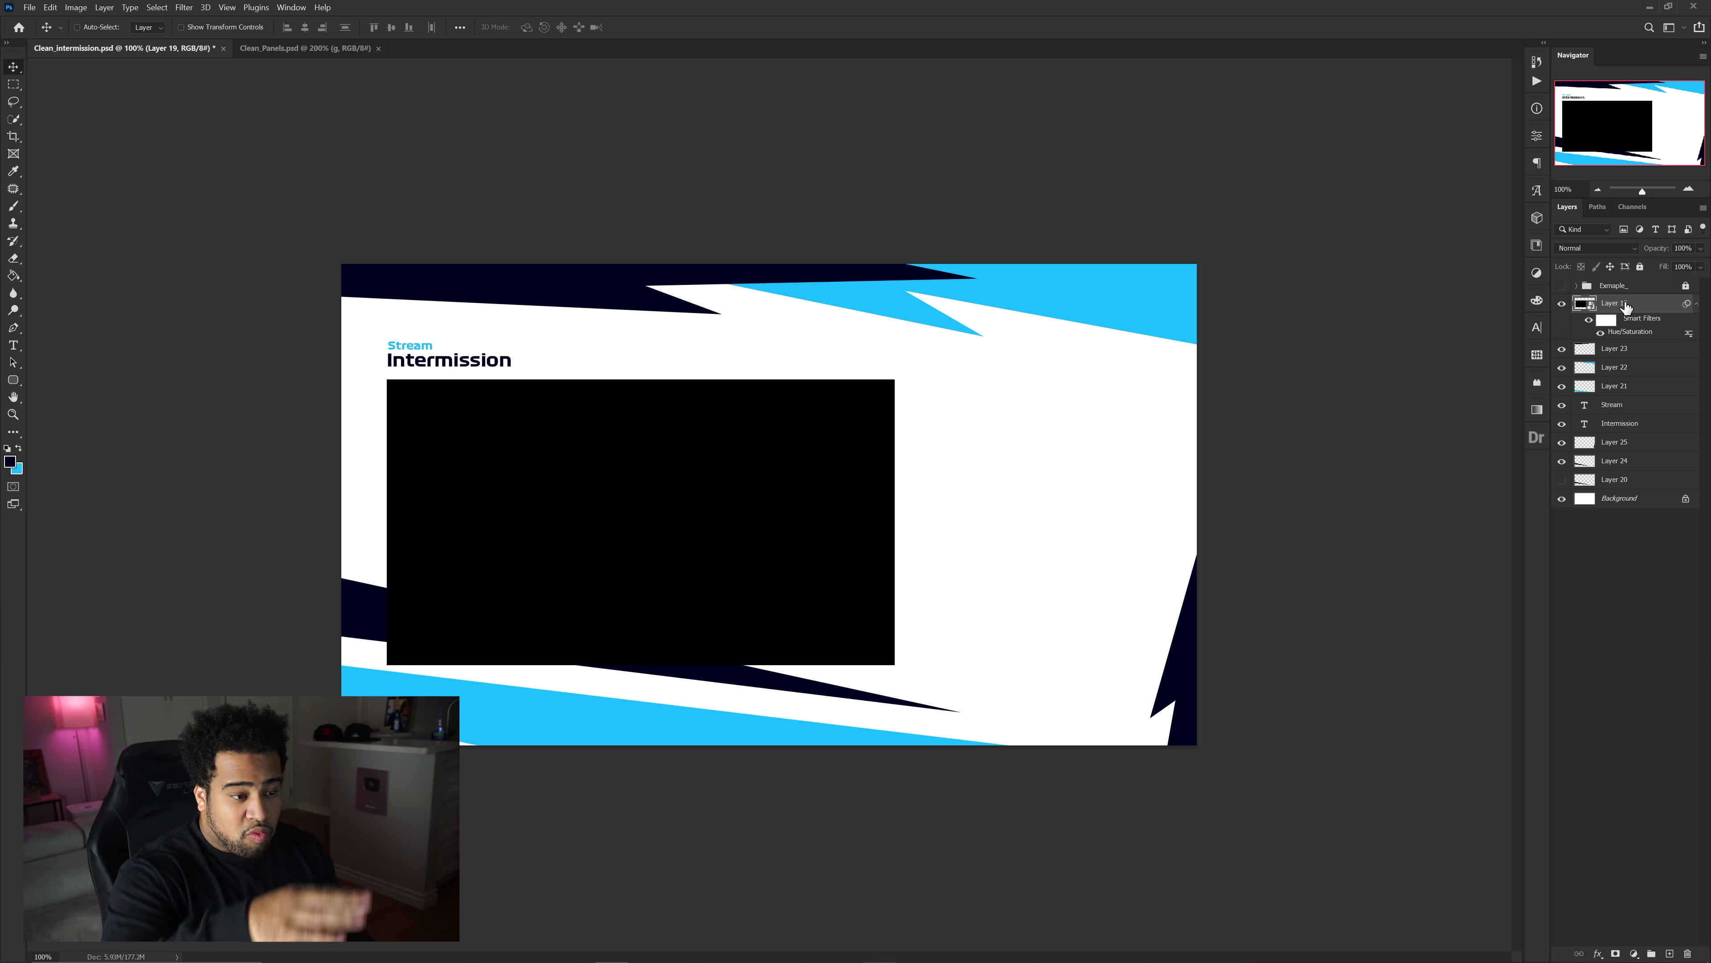
{"action": "key", "text": "ctrl+v"}
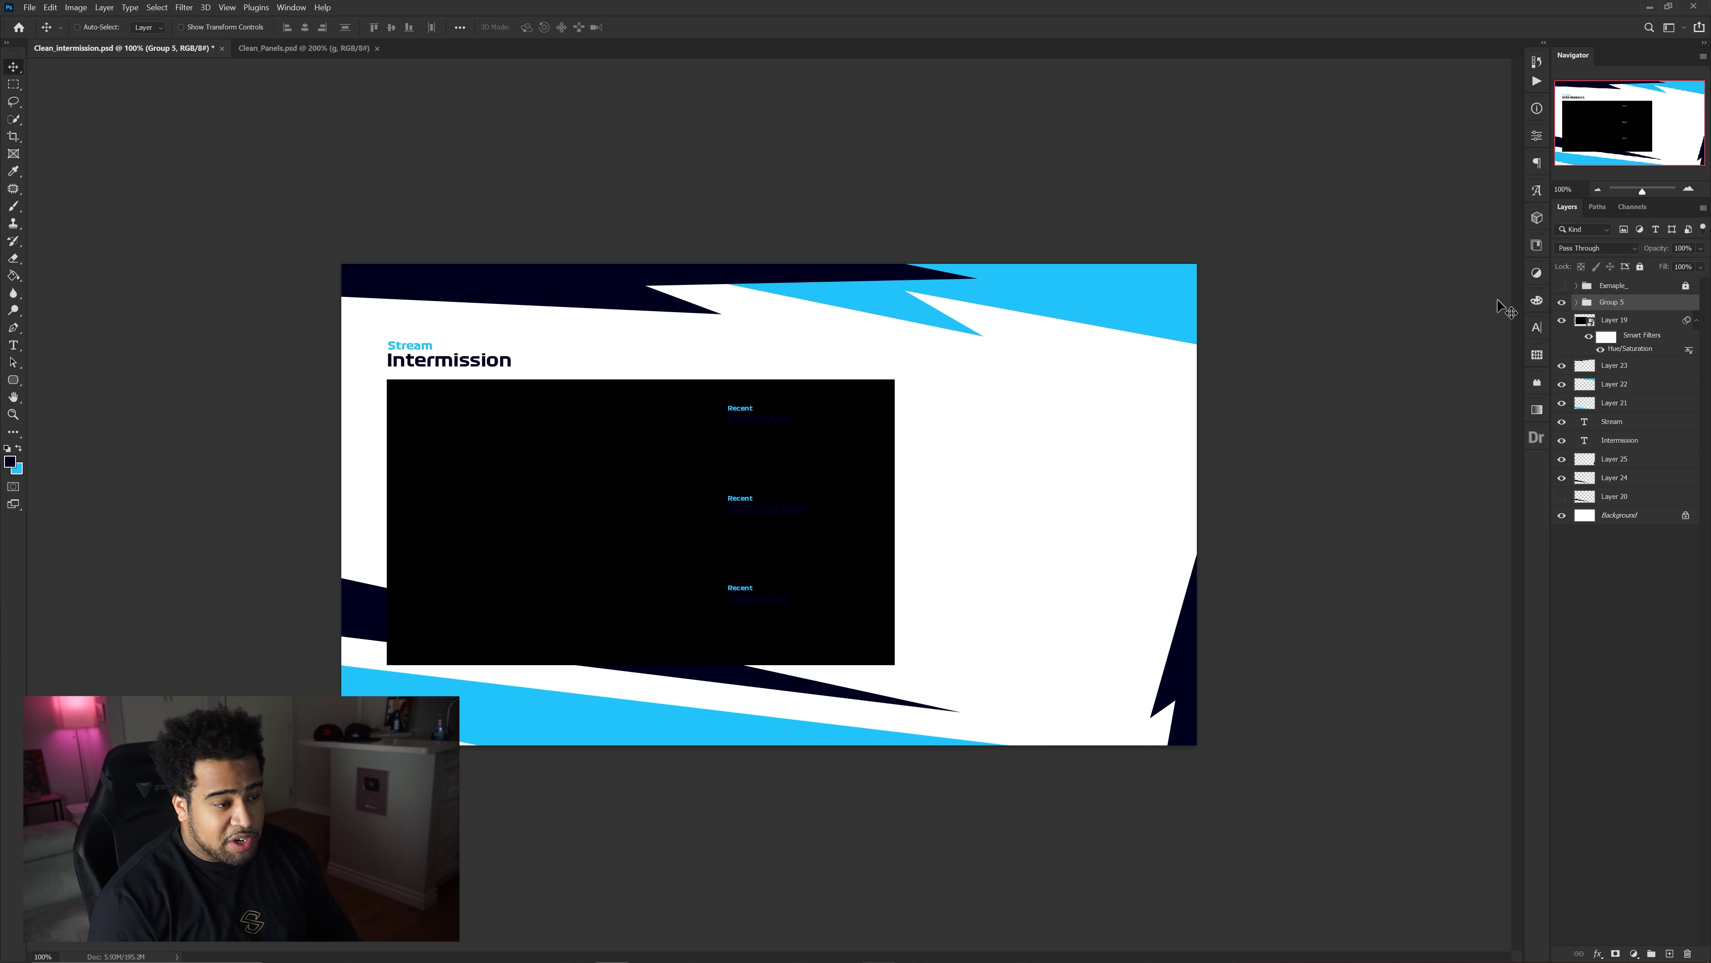
{"action": "left_click_drag", "start_coordinate": [846, 454], "coordinate": [1060, 465]}
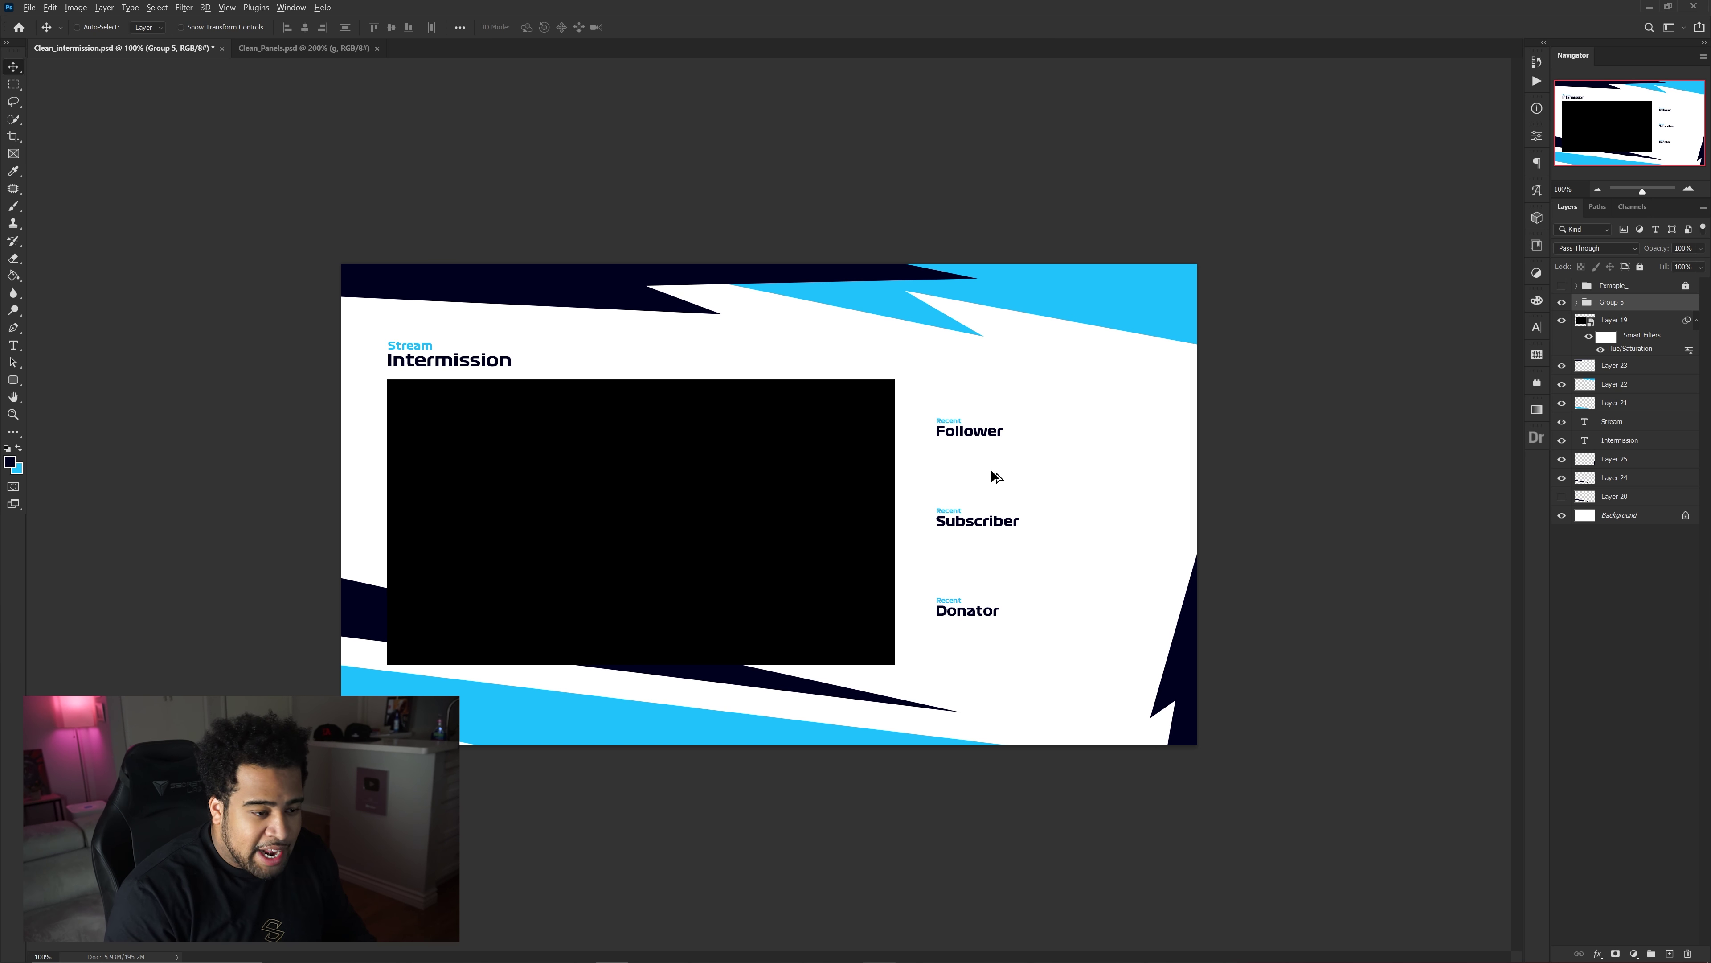
{"action": "scroll", "coordinate": [993, 473], "scroll_direction": "up", "scroll_amount": 1}
{"action": "left_click_drag", "start_coordinate": [1017, 473], "coordinate": [968, 494]}
{"action": "scroll", "coordinate": [921, 514], "scroll_direction": "down", "scroll_amount": 1}
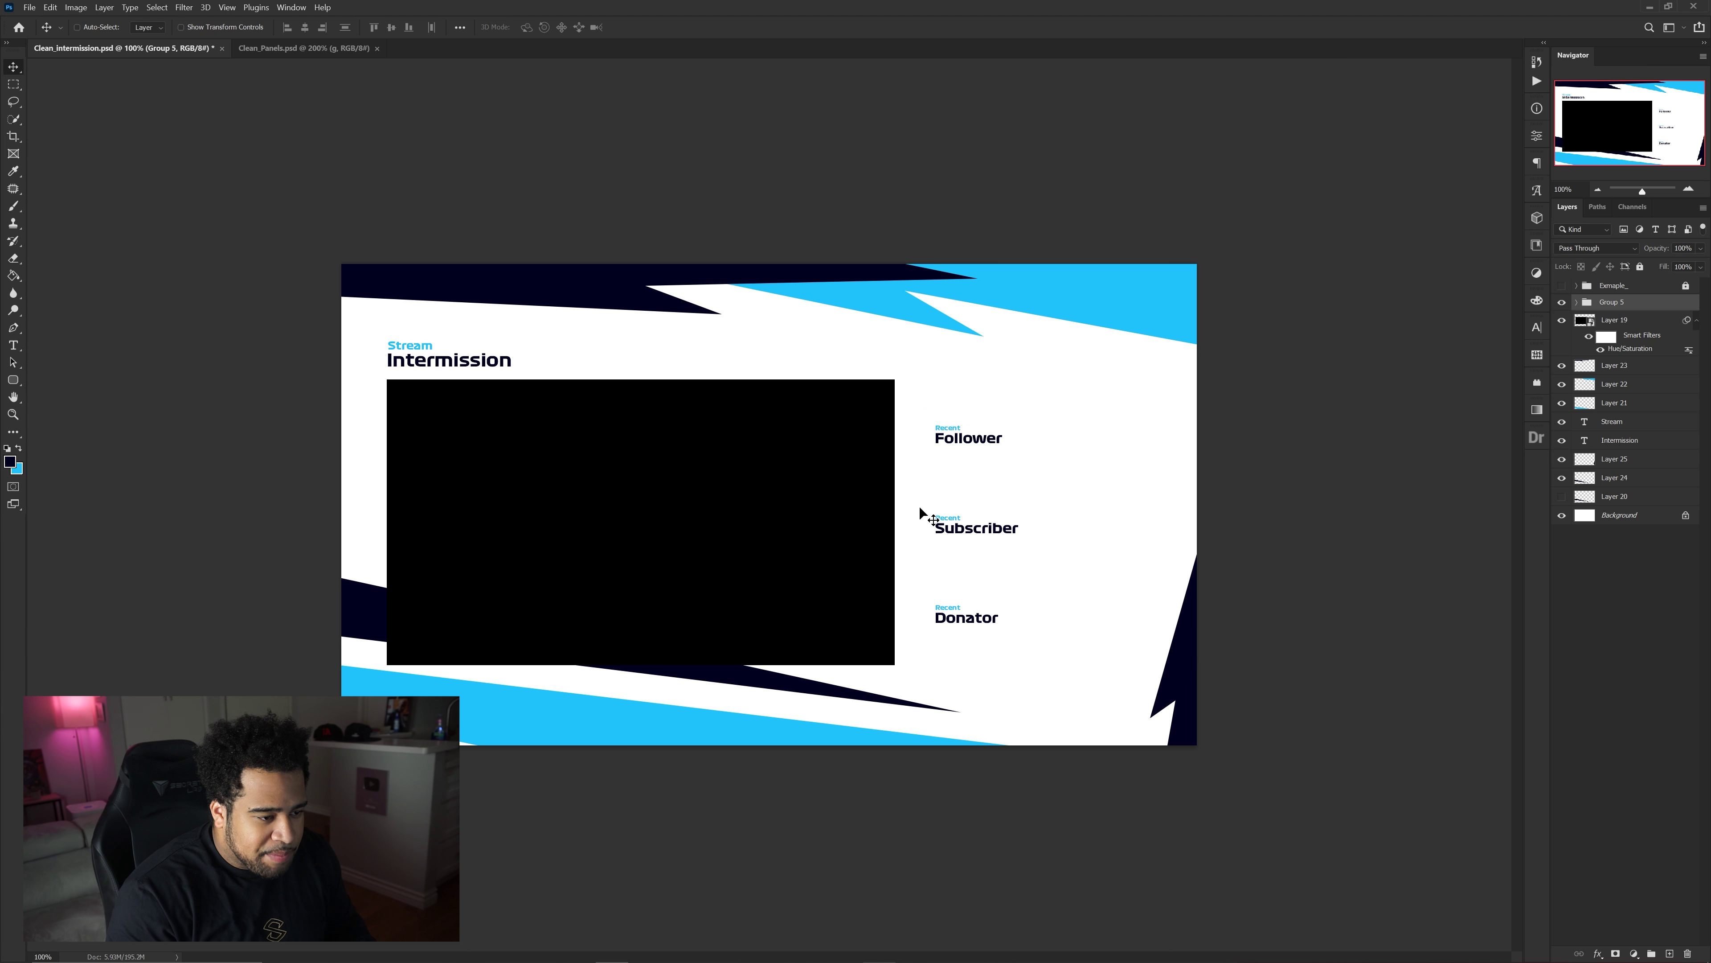
Copy the webcam photo from the Exmaple_ group, paste it above Layer 19, and clip it to the black rectangle.
{"action": "left_click", "coordinate": [785, 484], "text": "ctrl"}
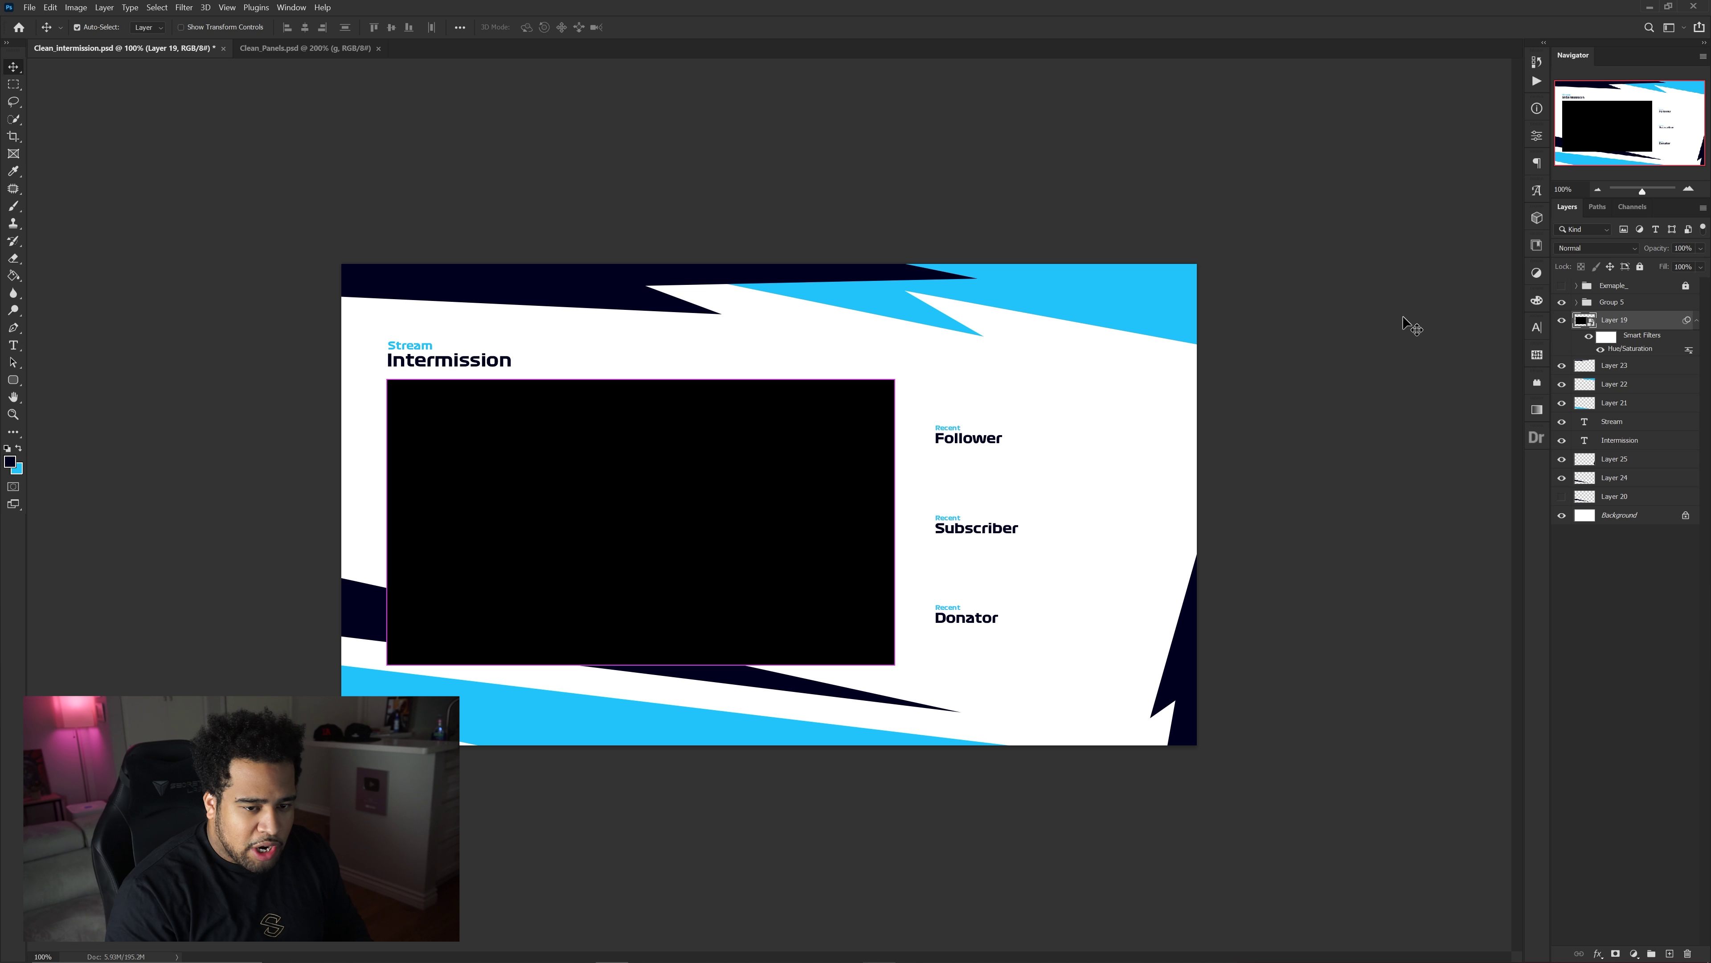
{"action": "left_click", "coordinate": [1577, 286]}
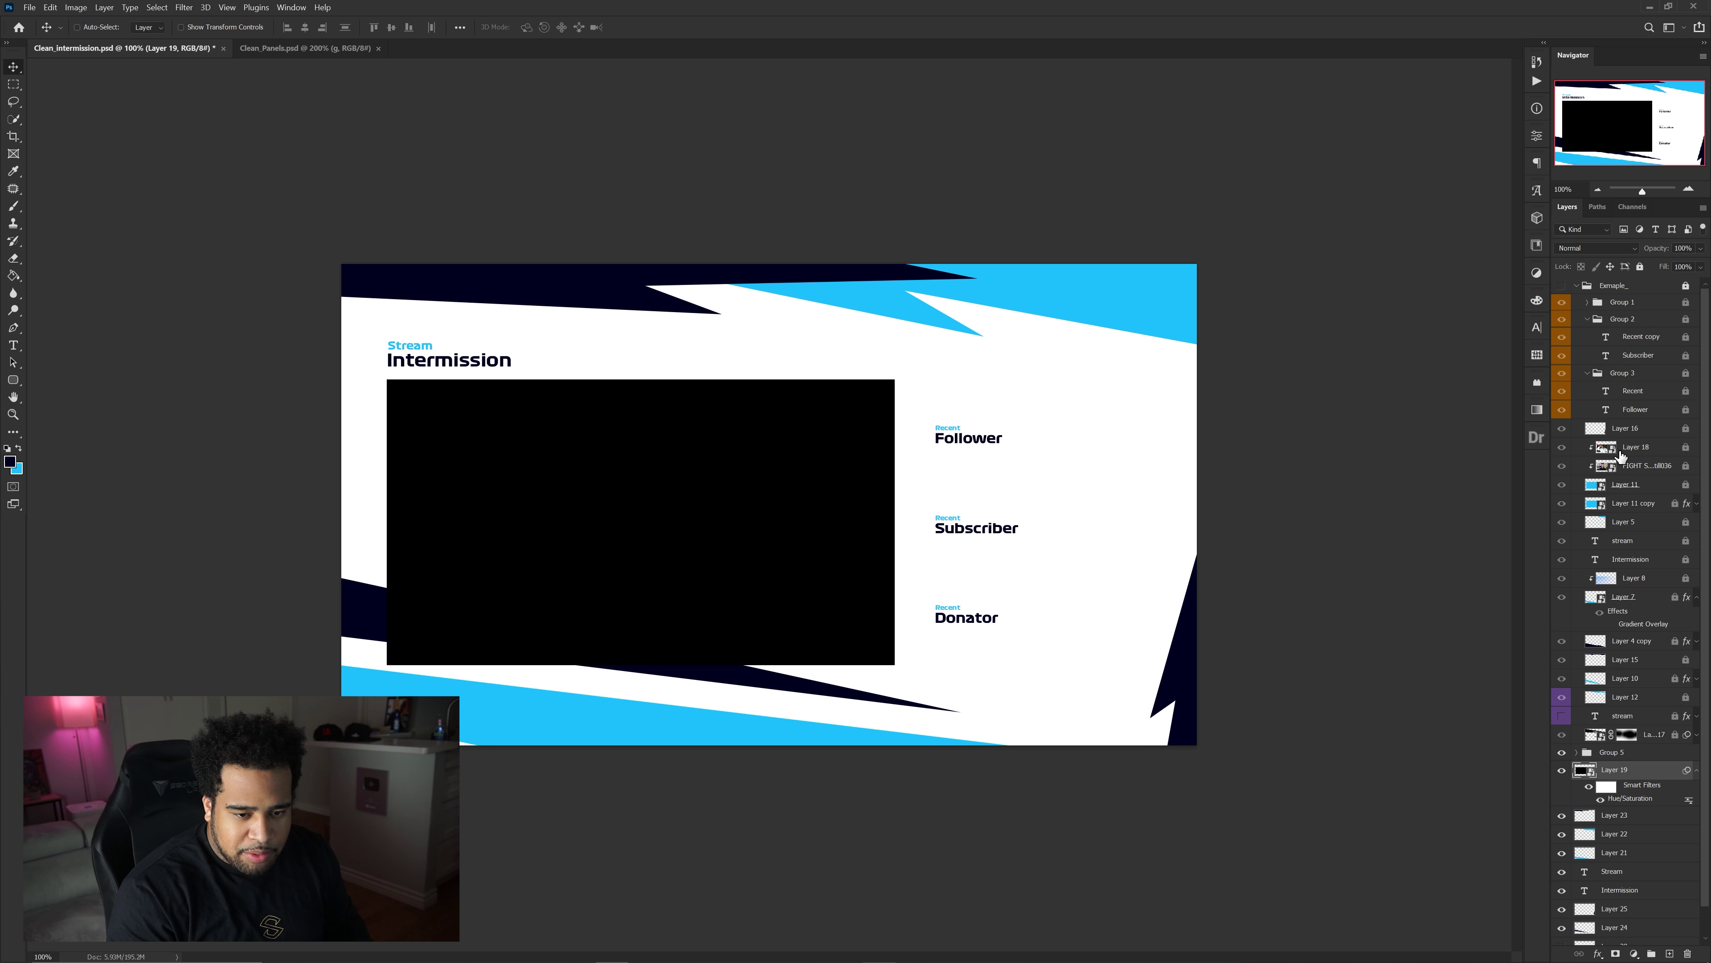
{"action": "left_click", "coordinate": [1635, 450]}
{"action": "left_click", "coordinate": [1577, 286]}
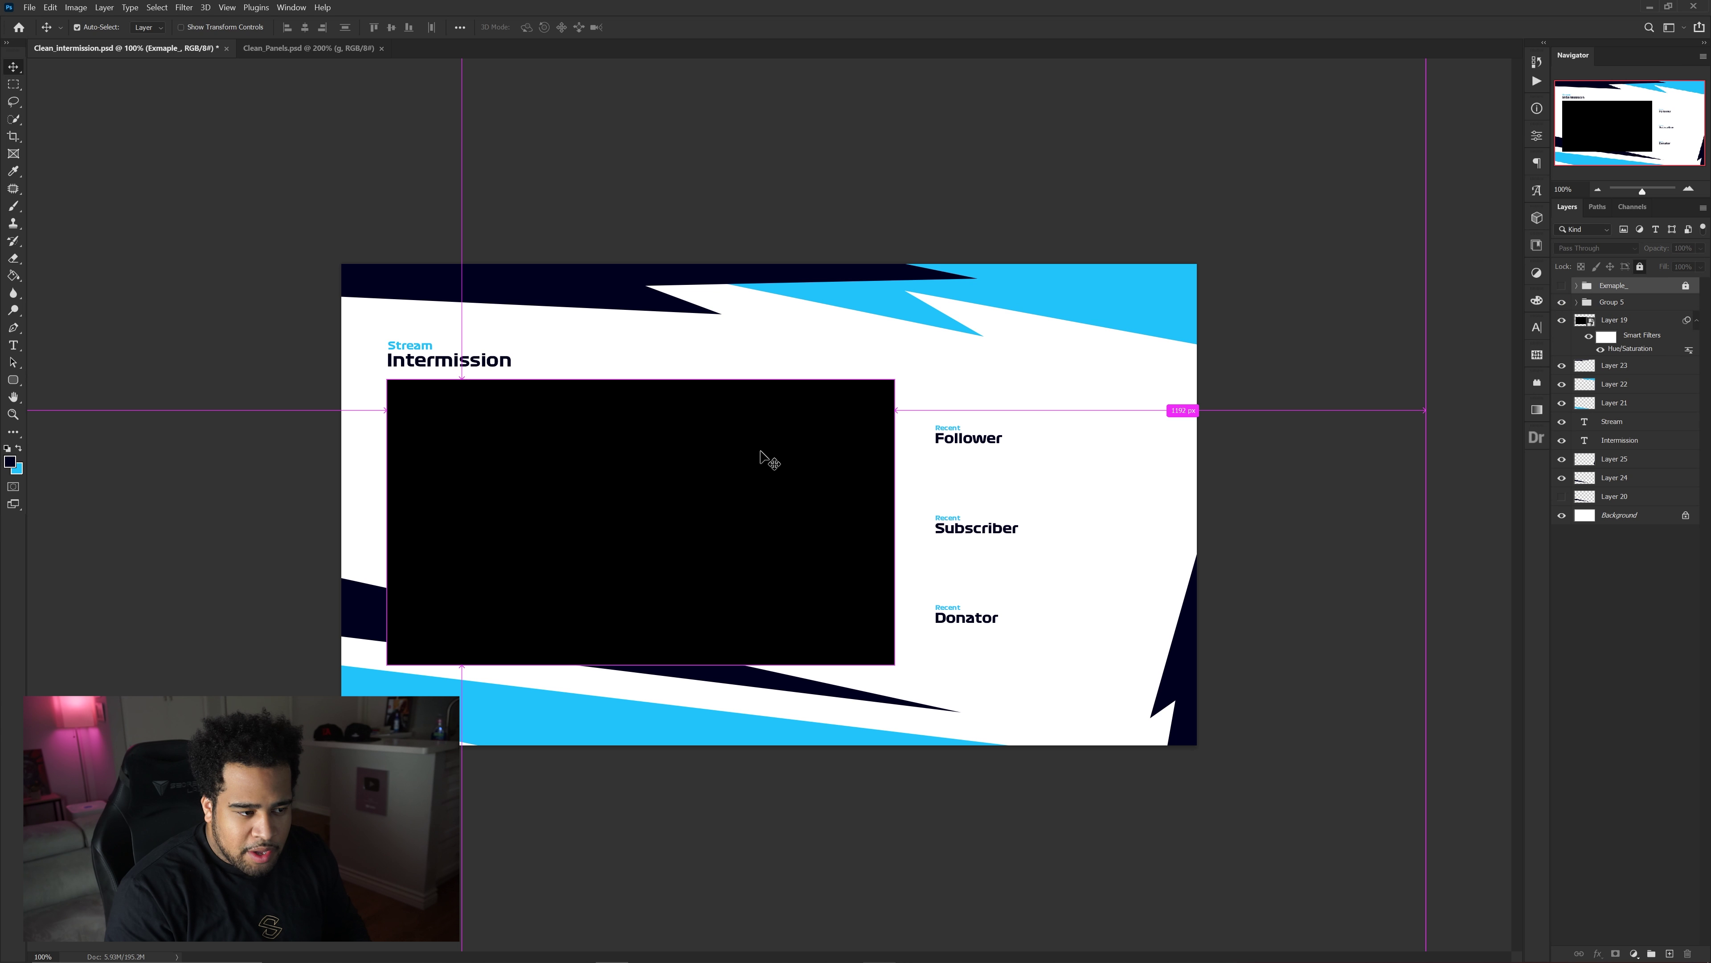
{"action": "left_click", "coordinate": [1619, 339]}
{"action": "key", "text": "ctrl+v"}
{"action": "left_click", "coordinate": [1623, 329], "text": "alt"}
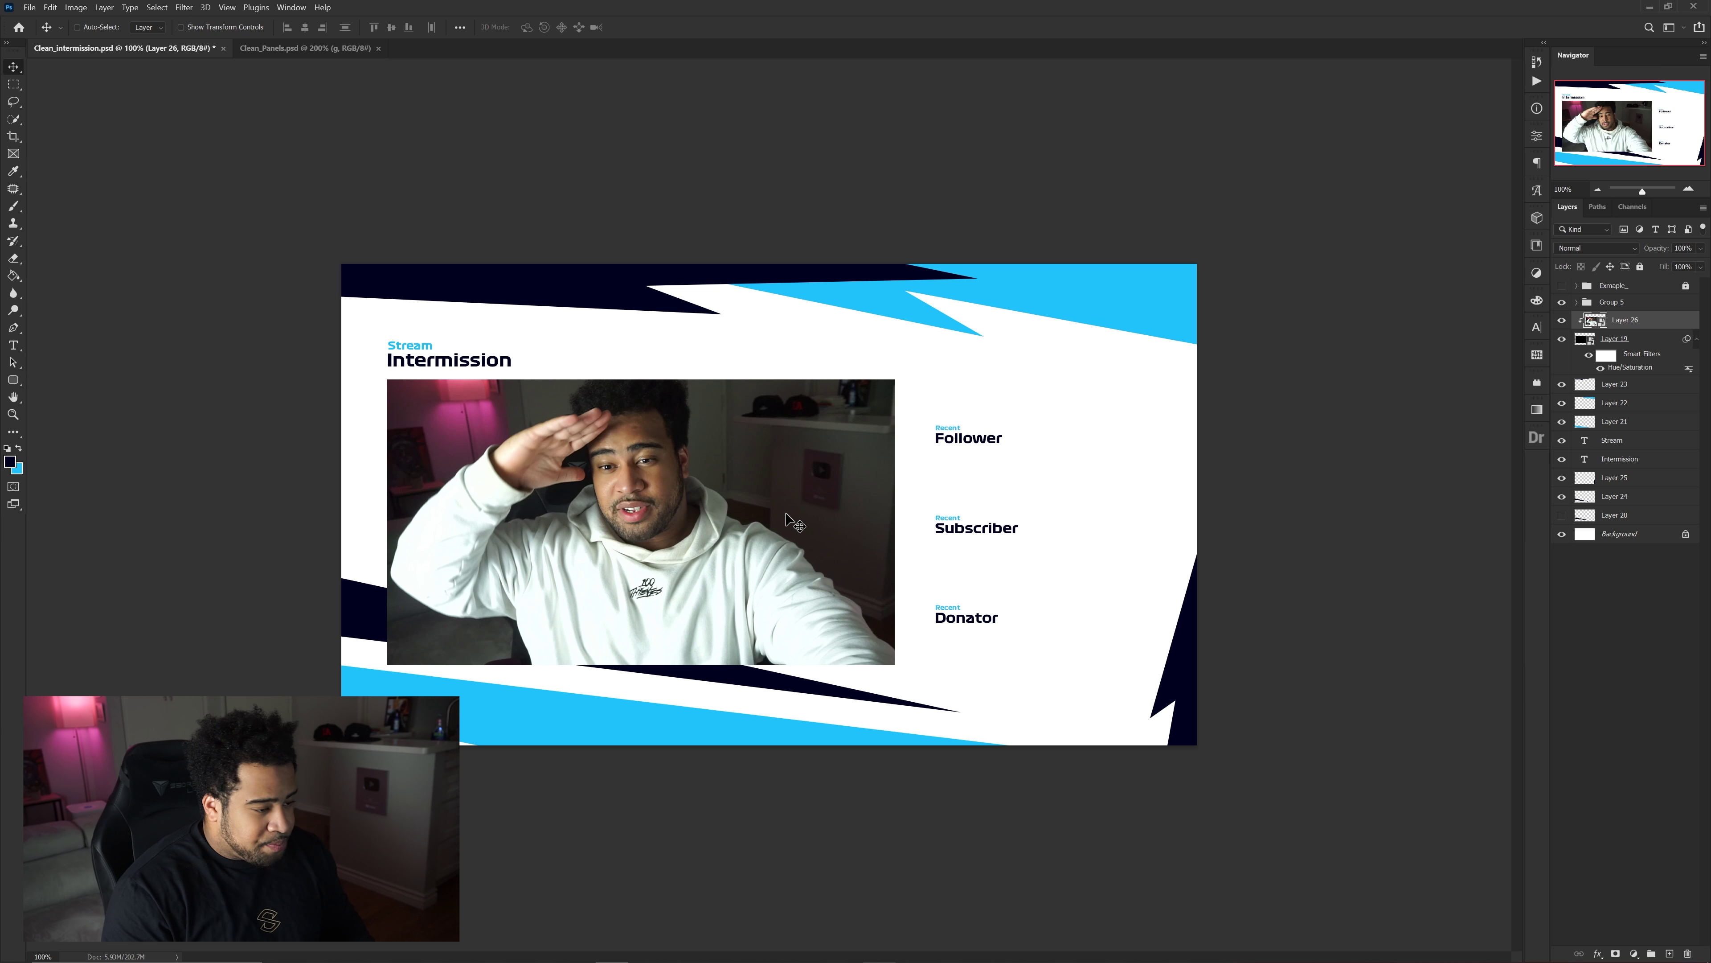
Collapse Layer 19's smart filter list and rename the layer as Camera.
{"action": "left_click", "coordinate": [1697, 339]}
{"action": "left_click", "coordinate": [1697, 338]}
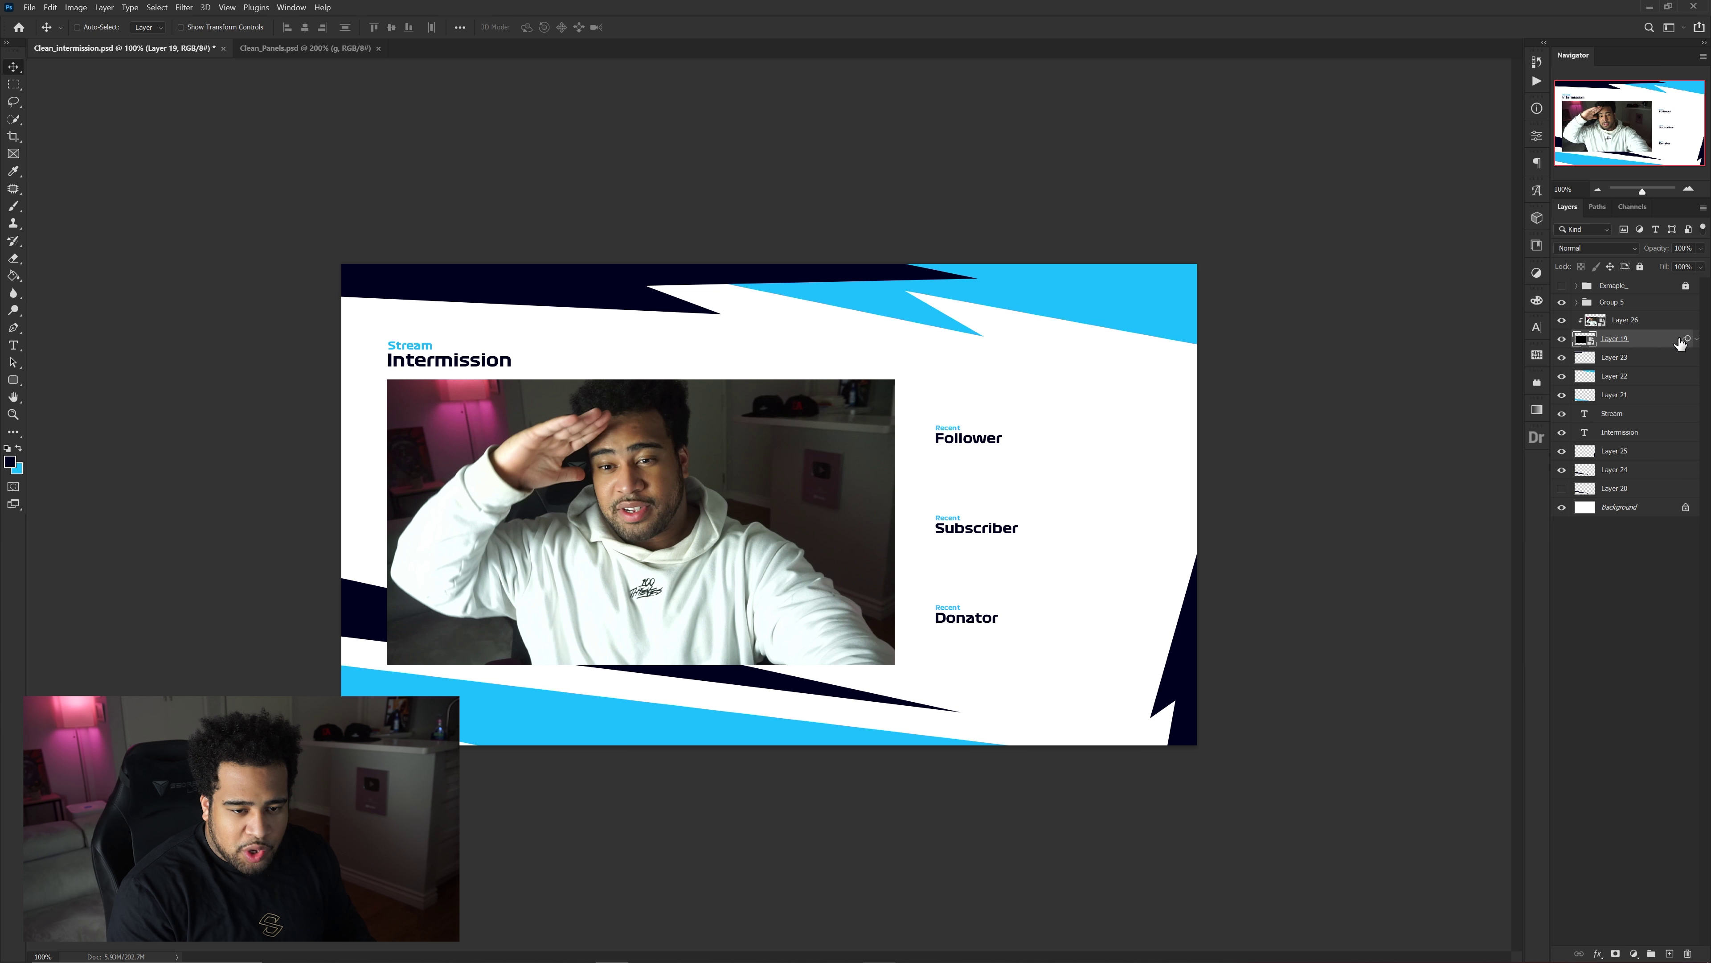
{"action": "double_click", "coordinate": [1619, 339]}
{"action": "type", "text": "Camera"}
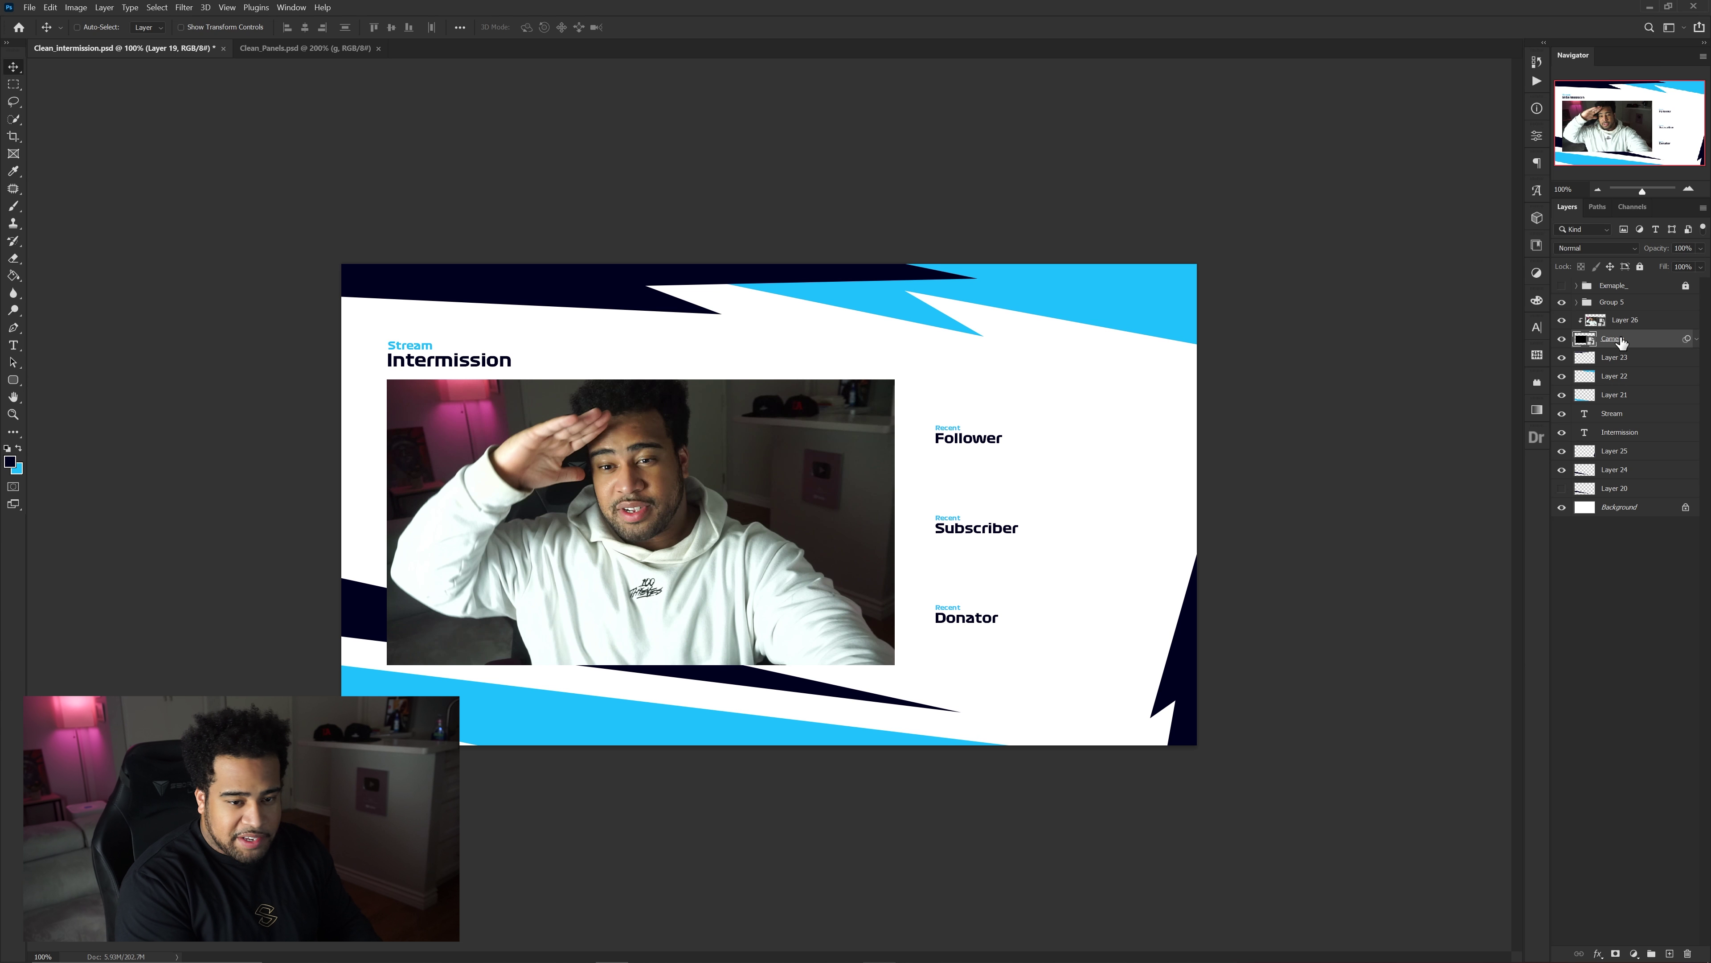
{"action": "key", "text": "Return"}
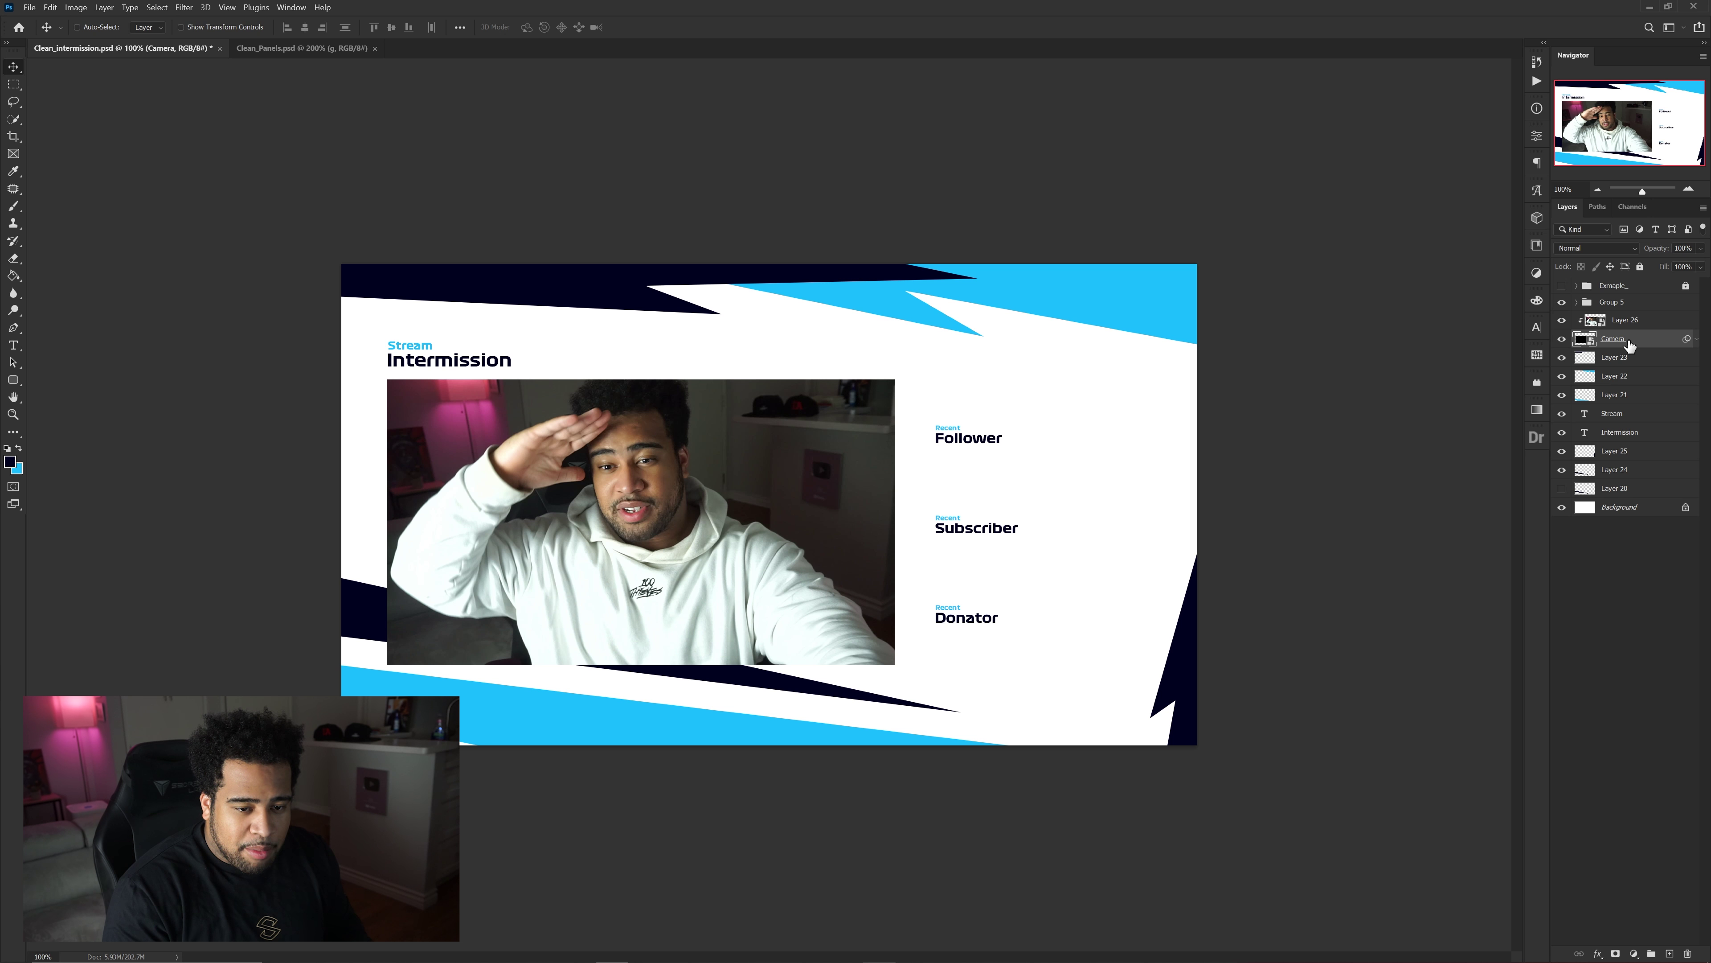
Duplicate the Camera layer beneath the original and shift the copy down so a thin strip shows below the photo.
{"action": "left_click_drag", "start_coordinate": [1629, 345], "coordinate": [1639, 354]}
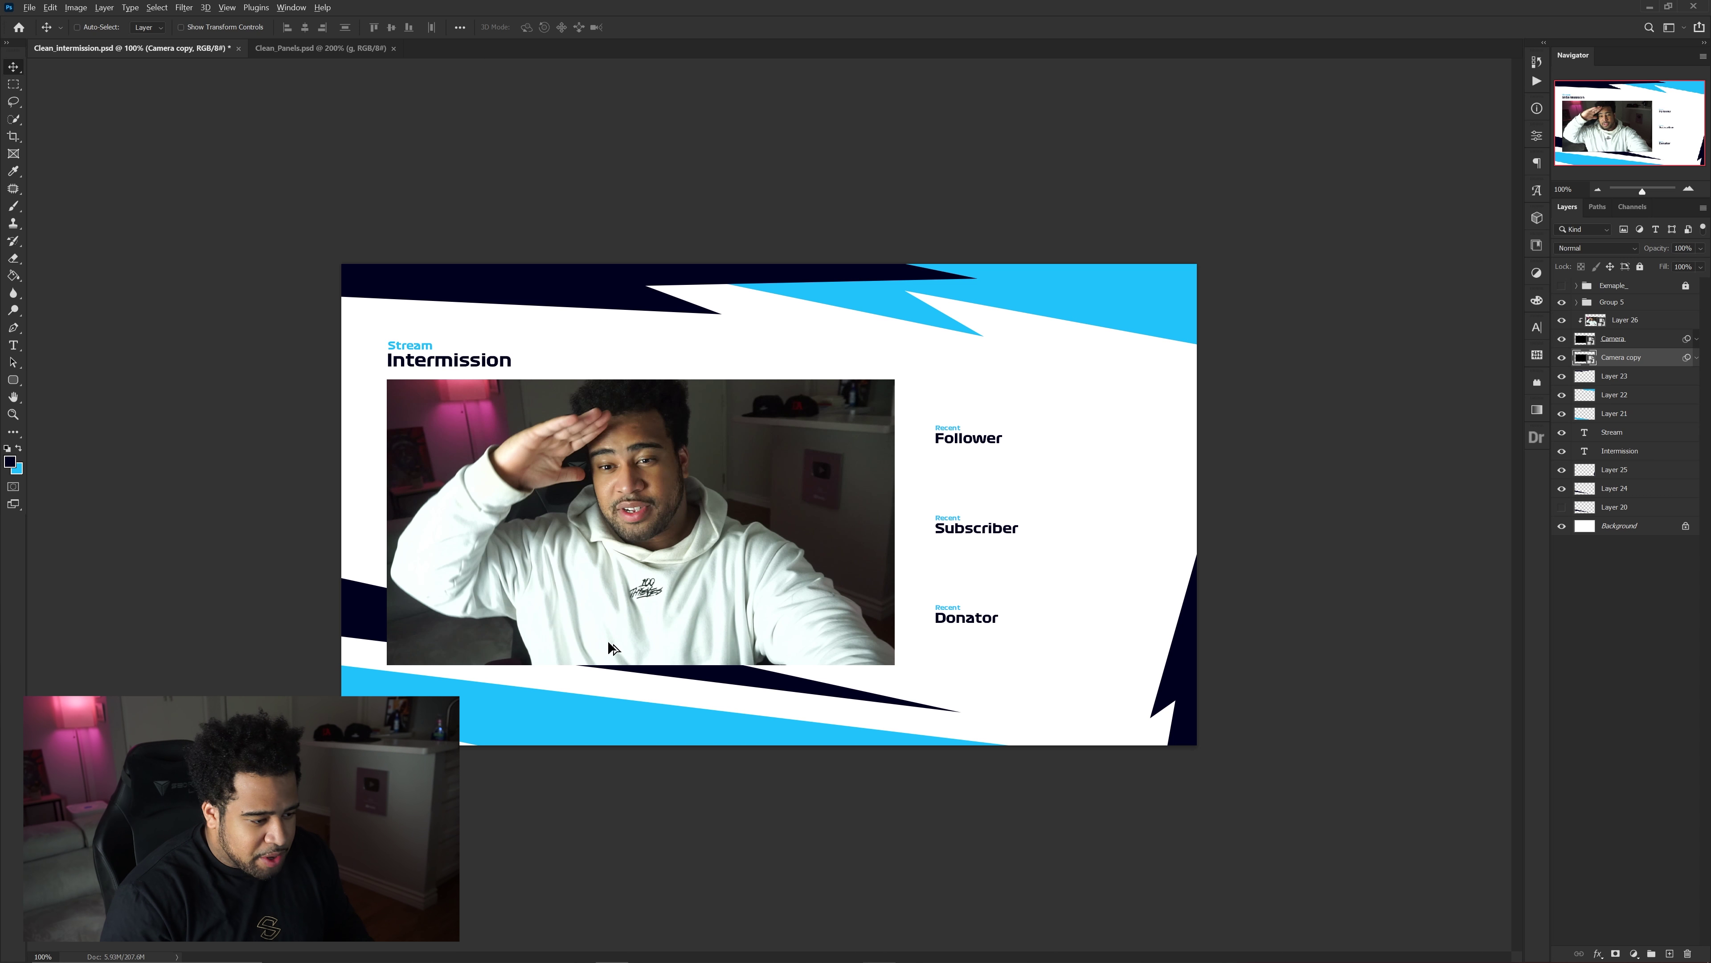
{"action": "scroll", "coordinate": [758, 669], "scroll_direction": "up", "scroll_amount": 4}
{"action": "left_click_drag", "start_coordinate": [755, 668], "coordinate": [834, 678]}
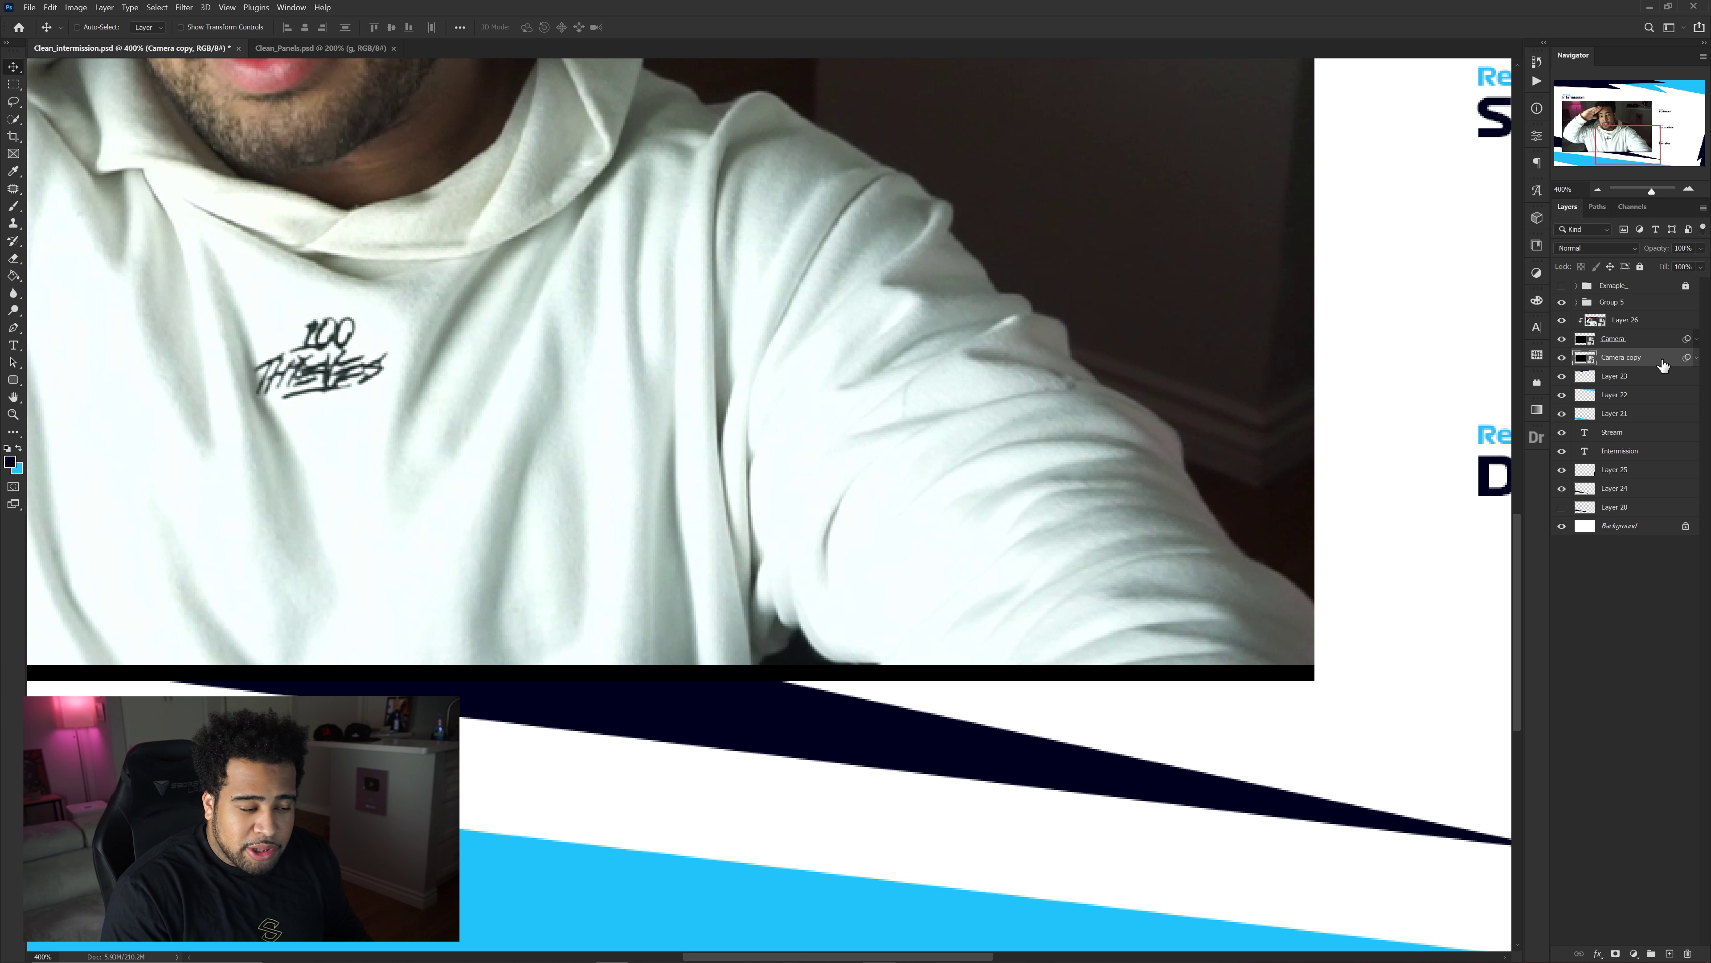
Apply a Color Overlay to the Camera copy in light blue 14b8ff at 100% opacity, sampled from the lower band.
{"action": "left_click", "coordinate": [1120, 605]}
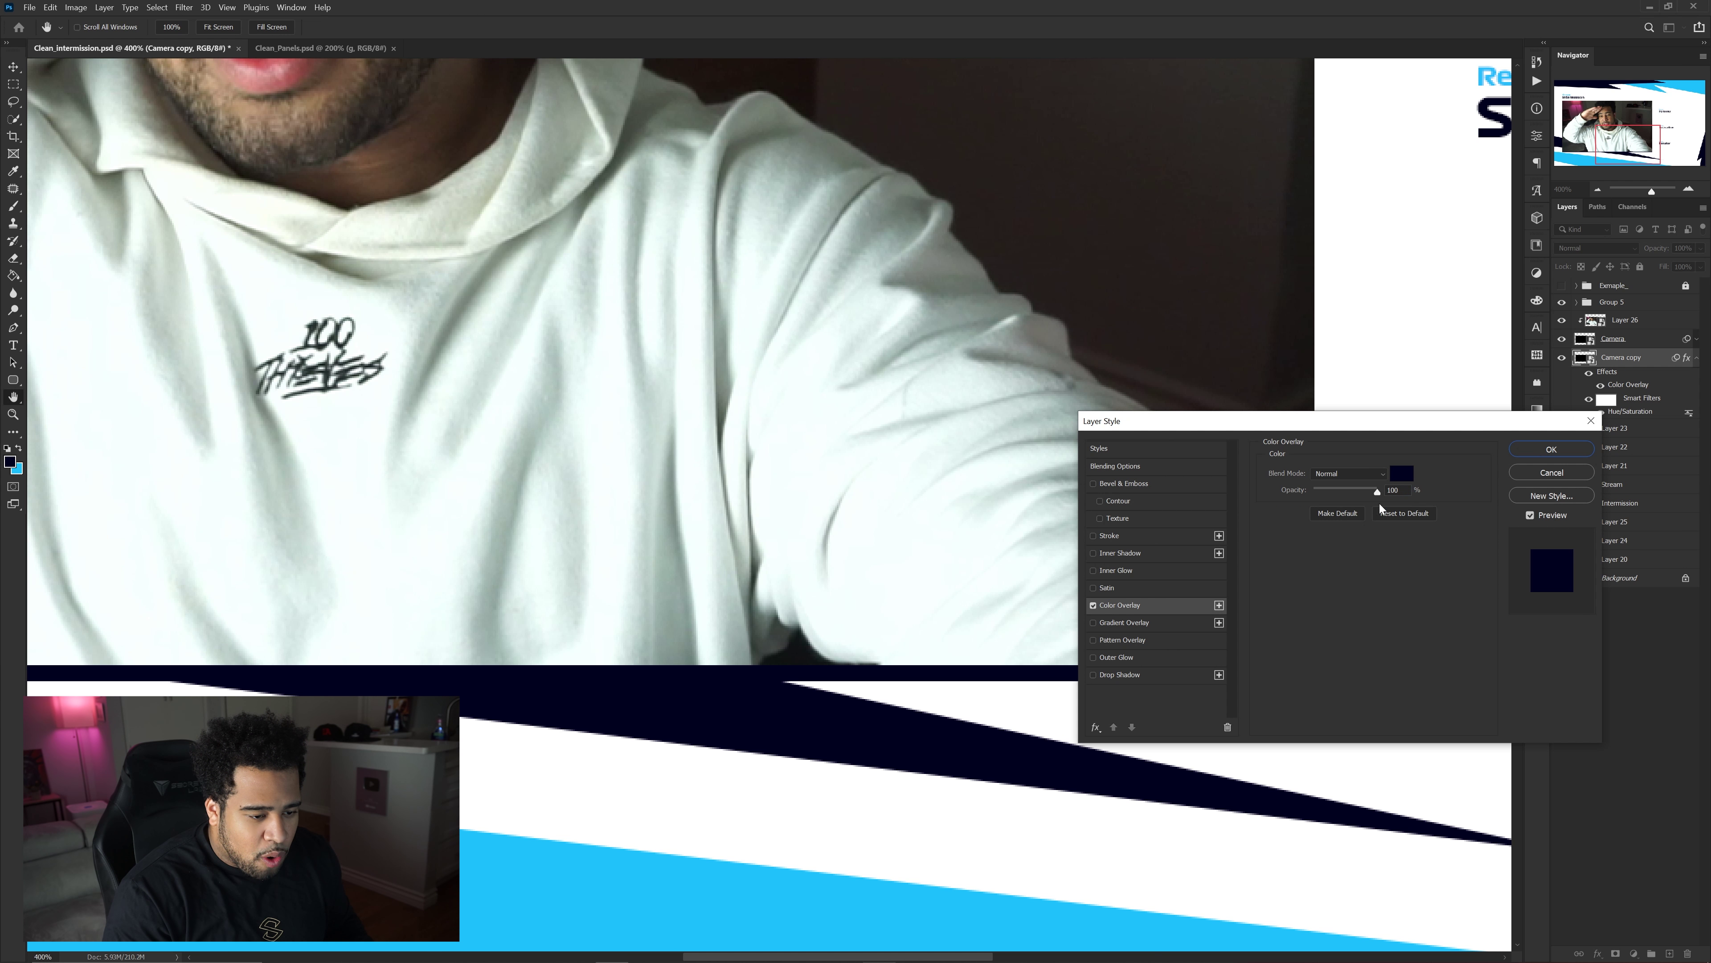
{"action": "left_click", "coordinate": [1403, 475]}
{"action": "left_click", "coordinate": [511, 835]}
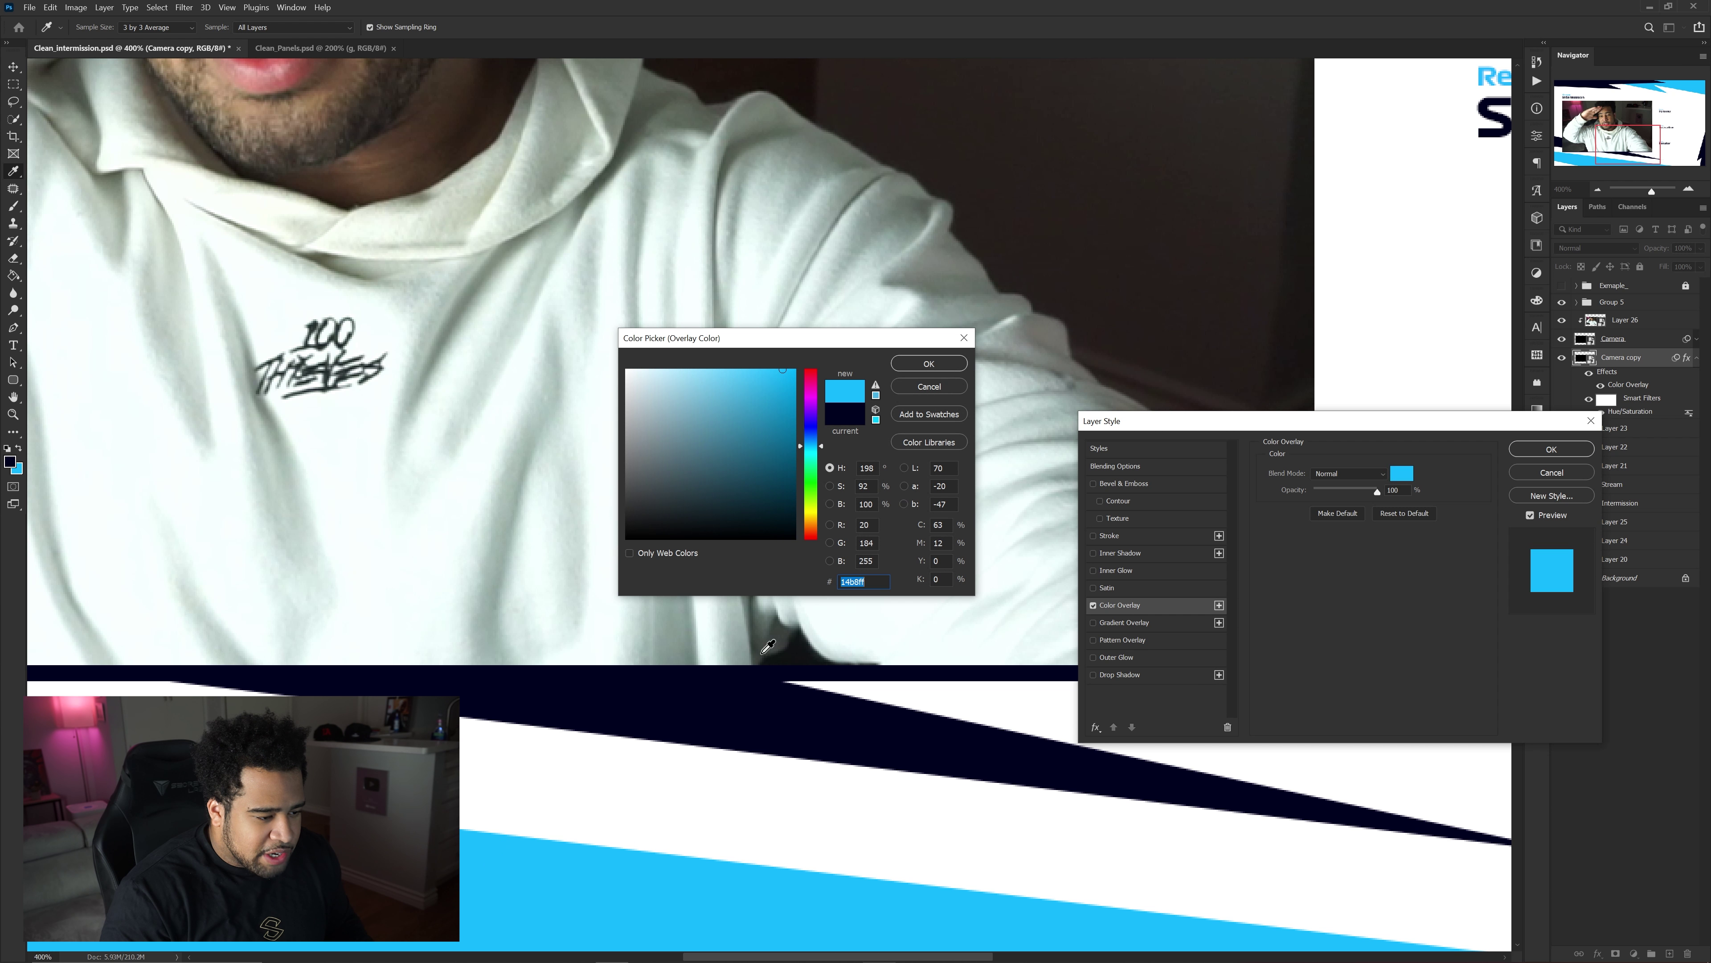
{"action": "left_click", "coordinate": [929, 369]}
{"action": "left_click", "coordinate": [1551, 449]}
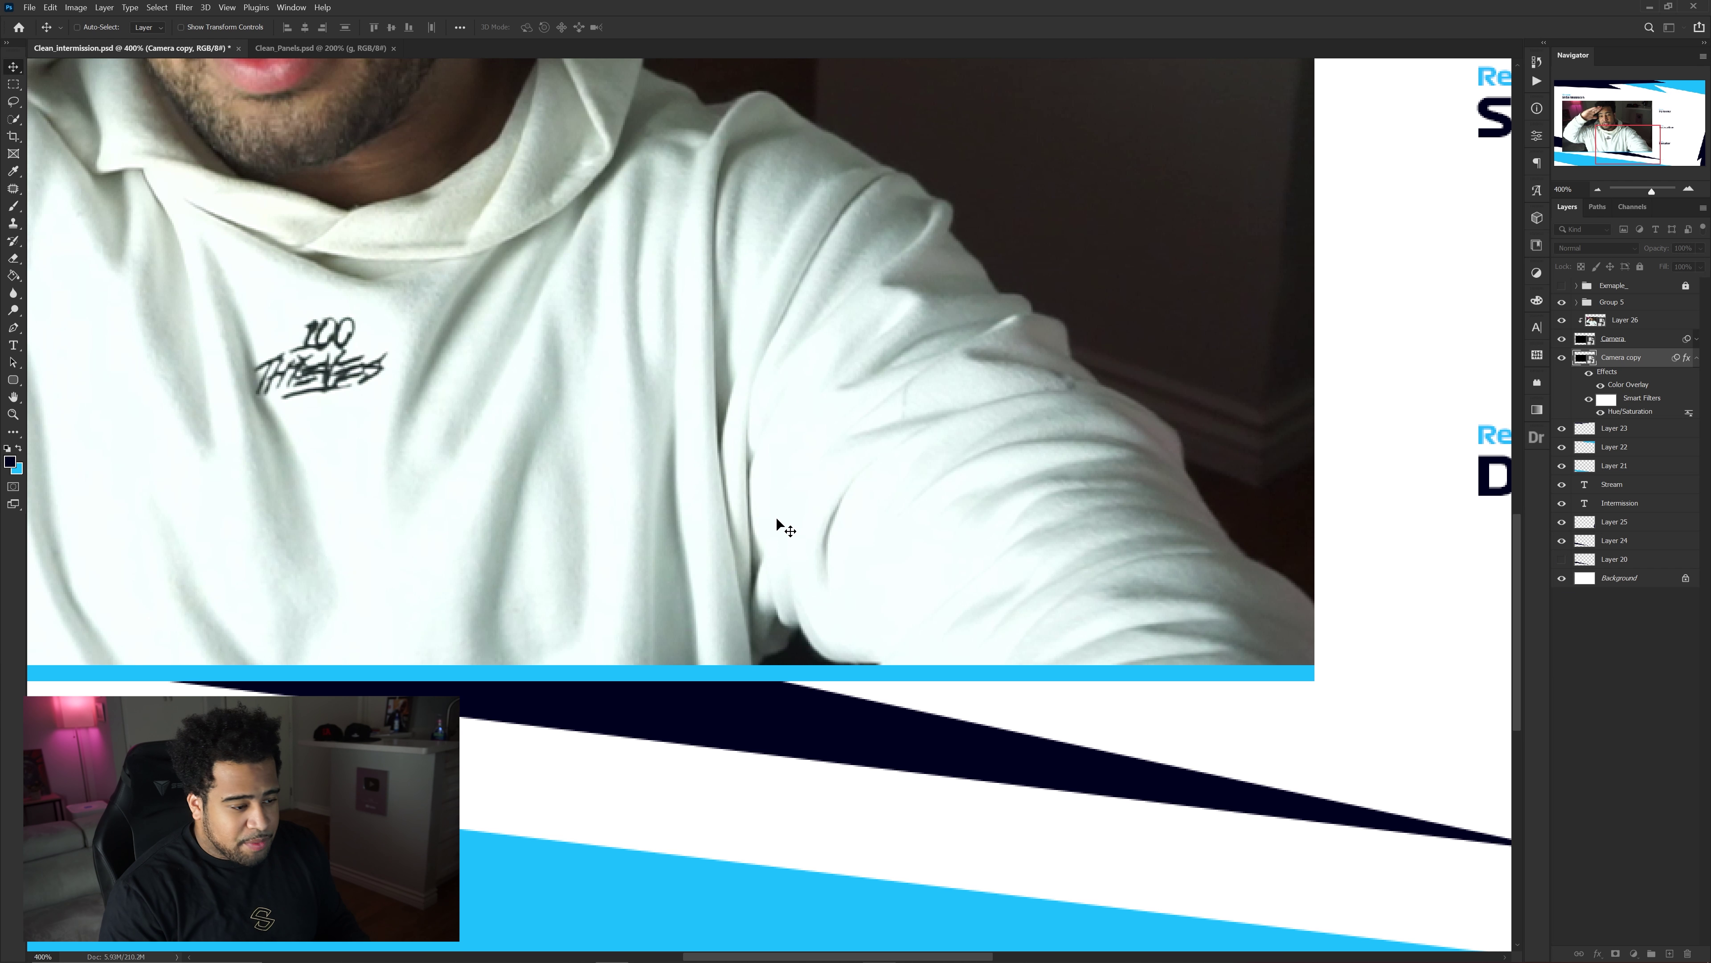
Add a black Drop Shadow to the Camera copy with 20% opacity, a 90° angle, 20 px distance and 0% spread.
{"action": "scroll", "coordinate": [775, 520], "scroll_direction": "down", "scroll_amount": 2}
{"action": "left_click_drag", "start_coordinate": [665, 543], "coordinate": [946, 502]}
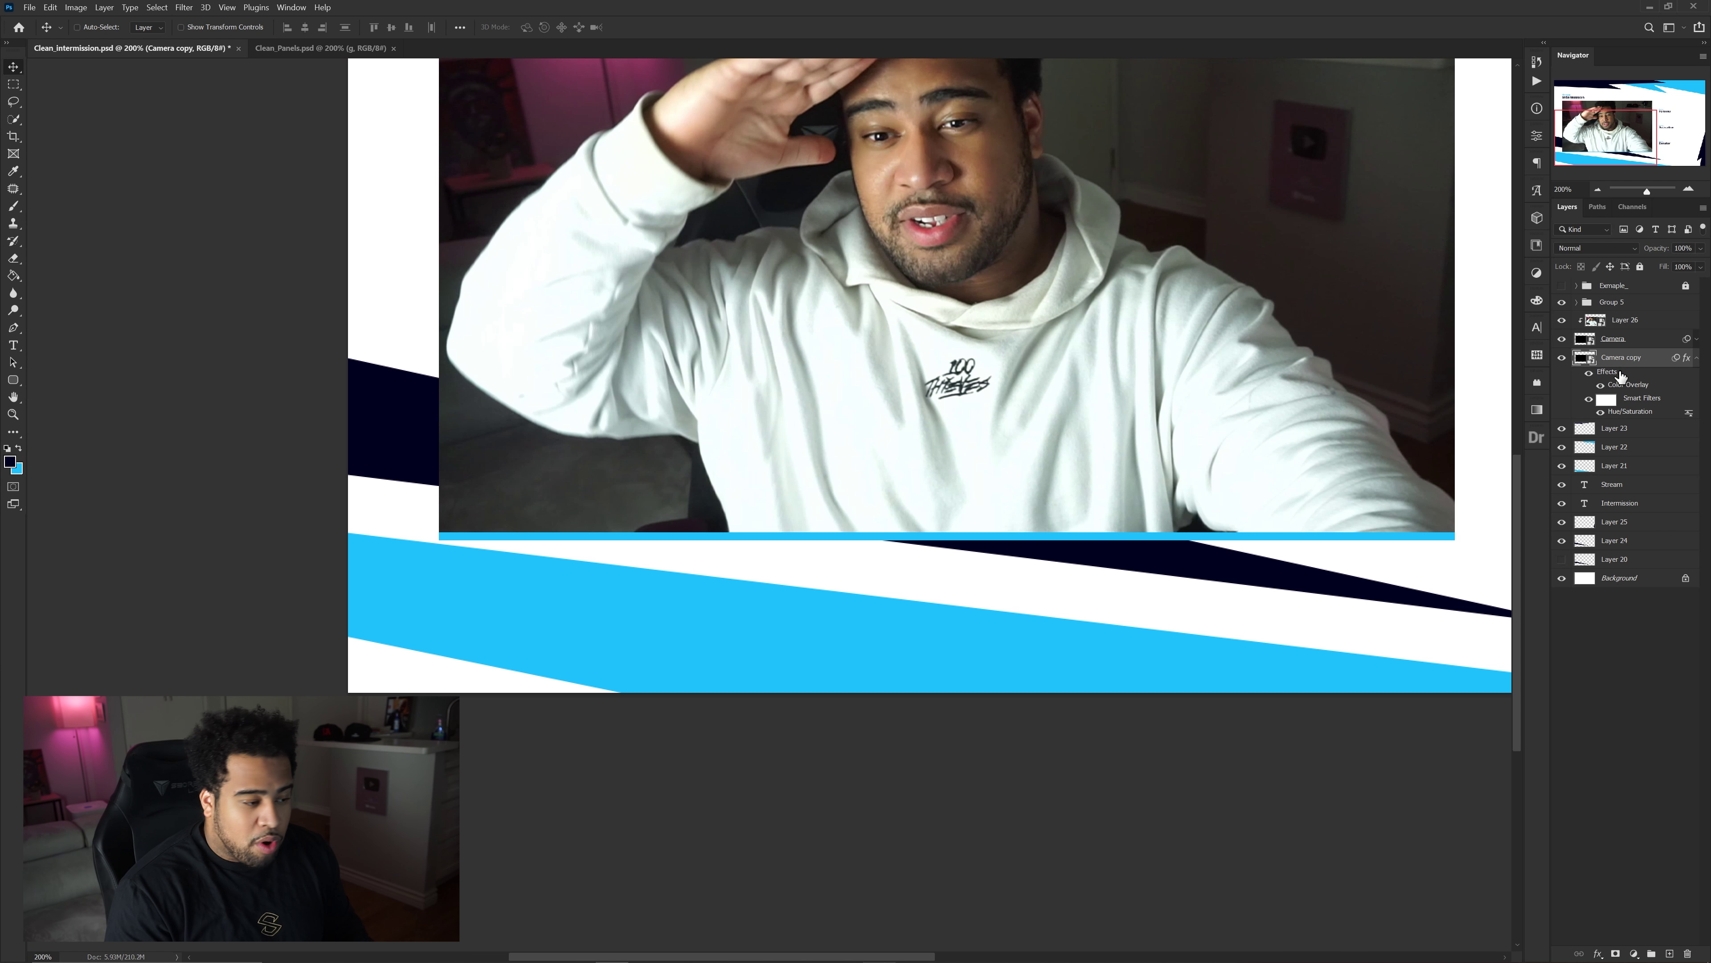
{"action": "double_click", "coordinate": [1541, 377]}
{"action": "left_click", "coordinate": [1137, 675]}
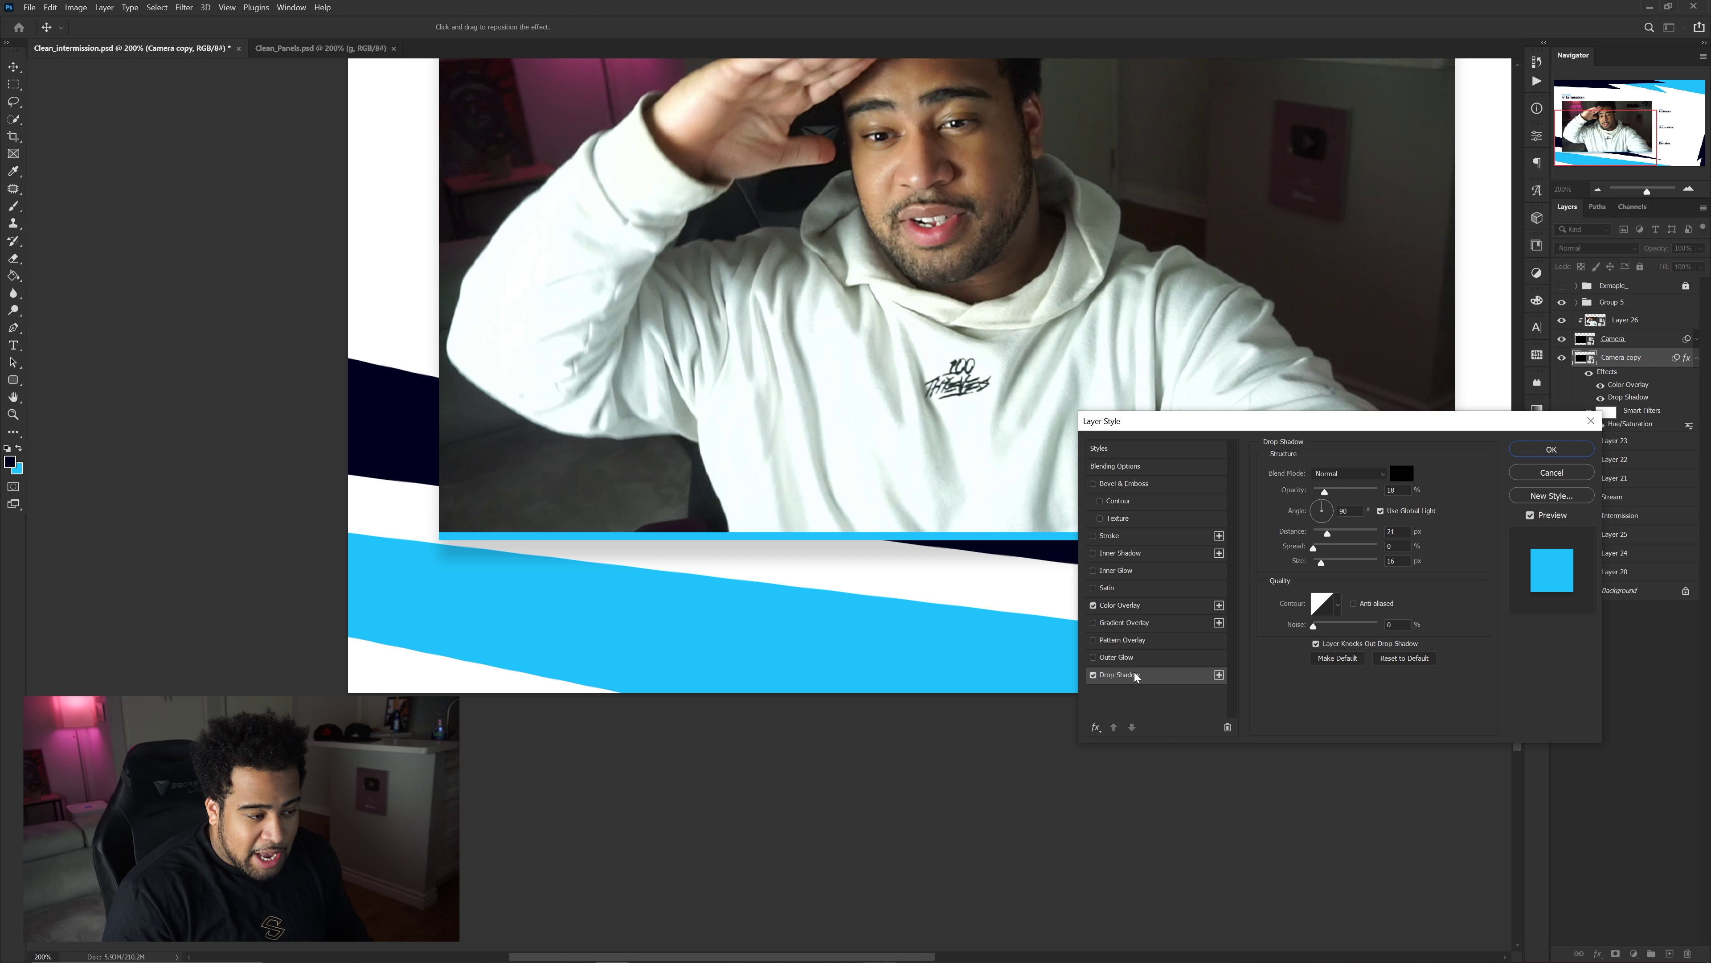
{"action": "left_click", "coordinate": [1400, 475]}
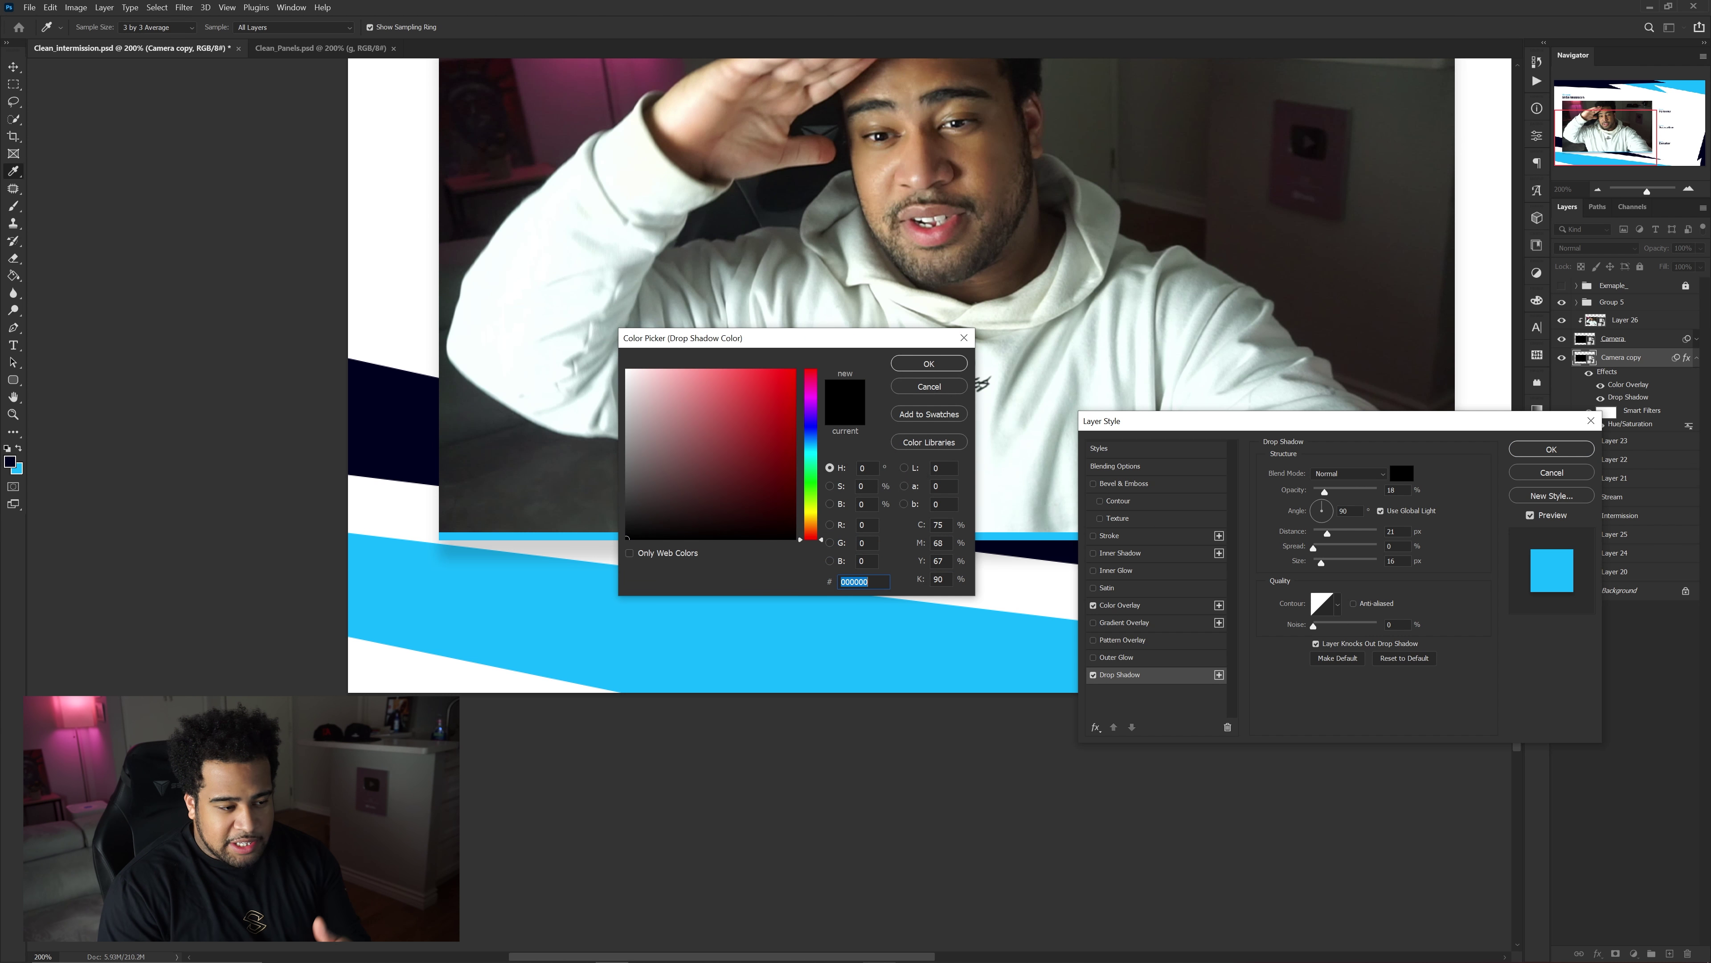
{"action": "left_click", "coordinate": [928, 363]}
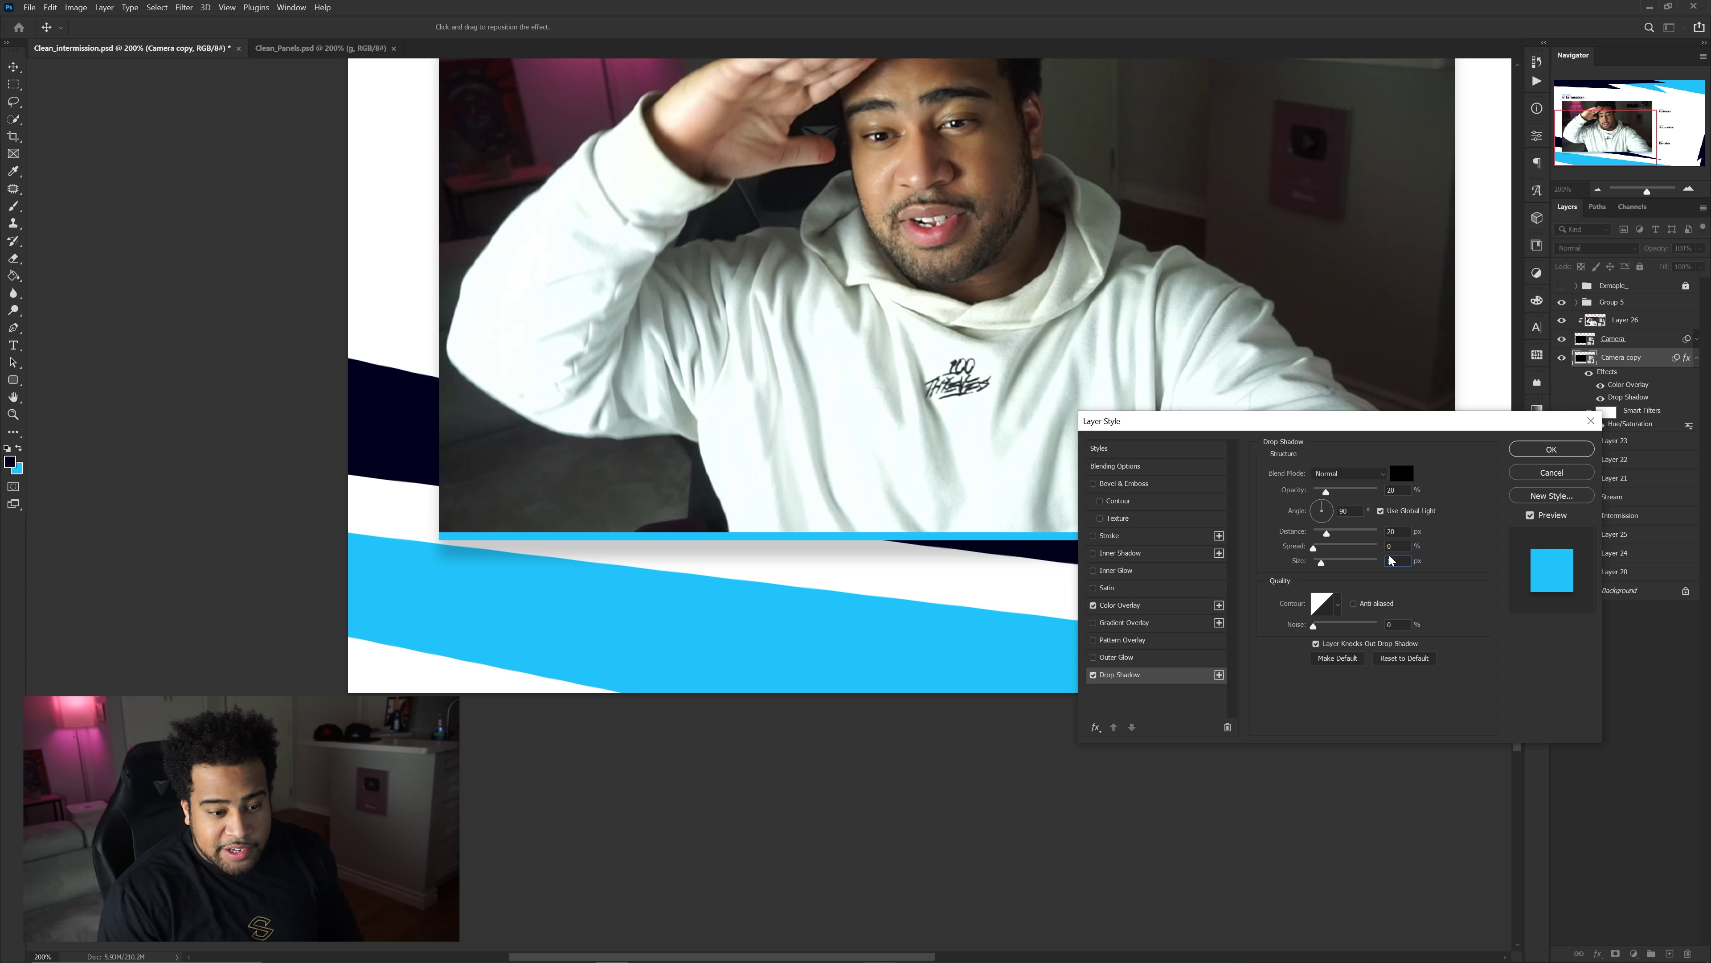
{"action": "left_click", "coordinate": [1550, 449]}
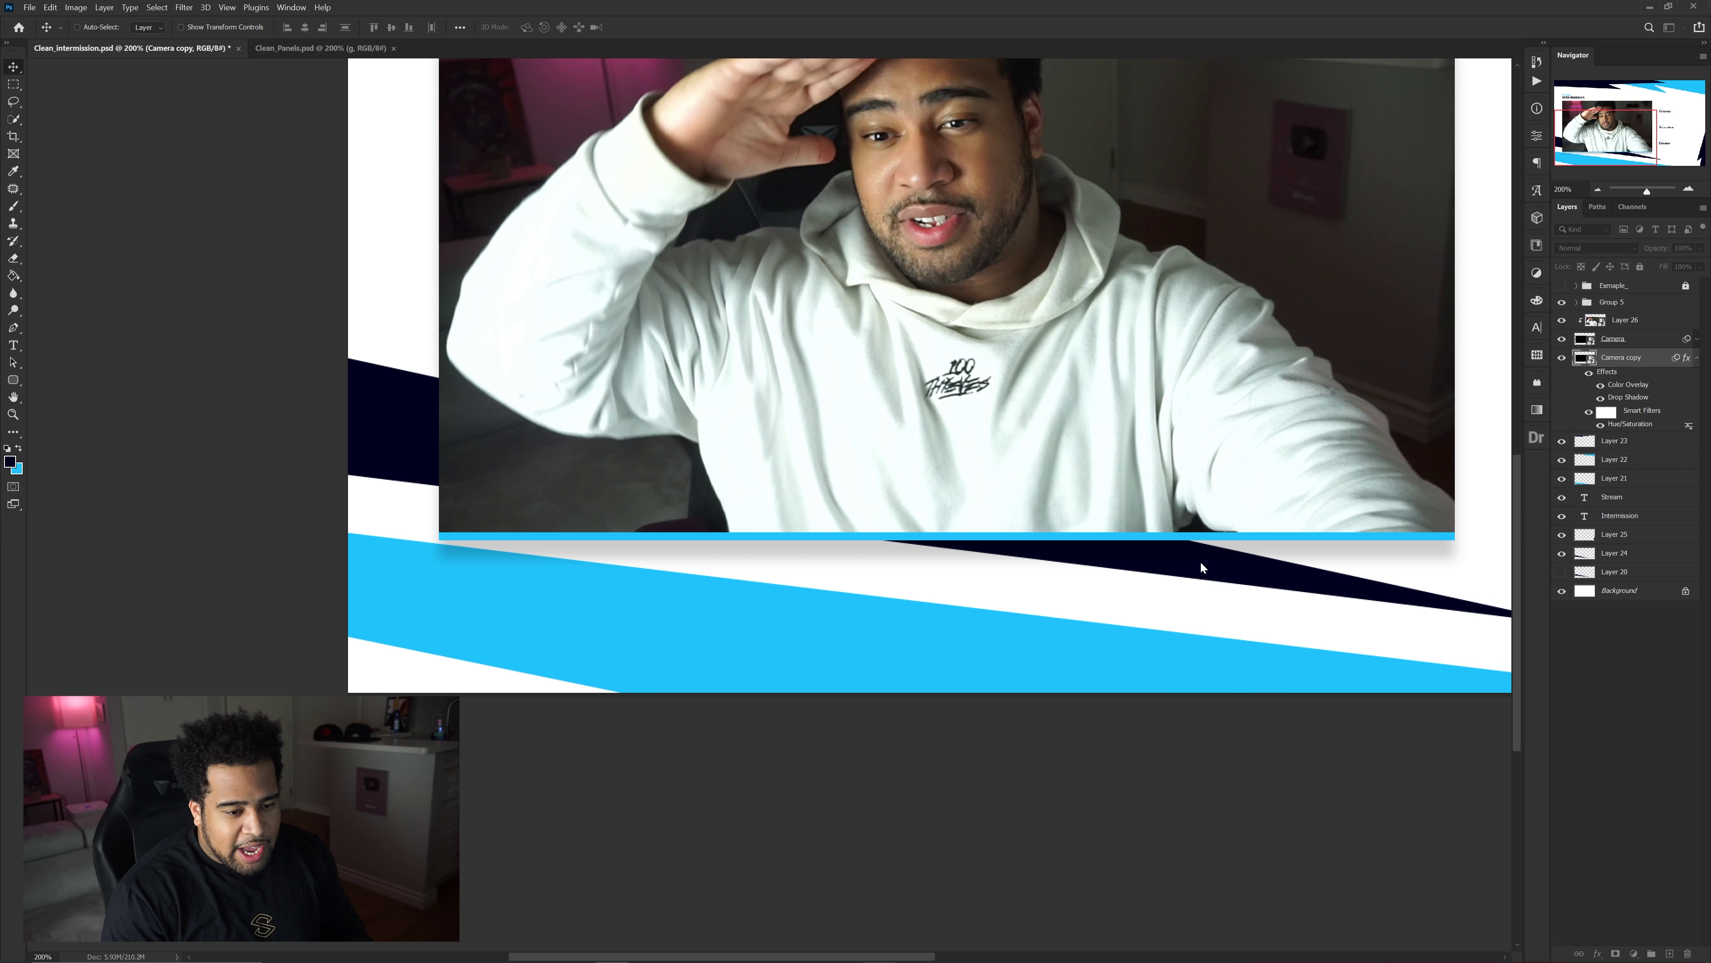
Delete the hidden Layer 20 directly above the Background layer.
{"action": "key", "text": "ctrl+minus"}
{"action": "key", "text": "ctrl+minus"}
{"action": "key", "text": "ctrl+plus"}
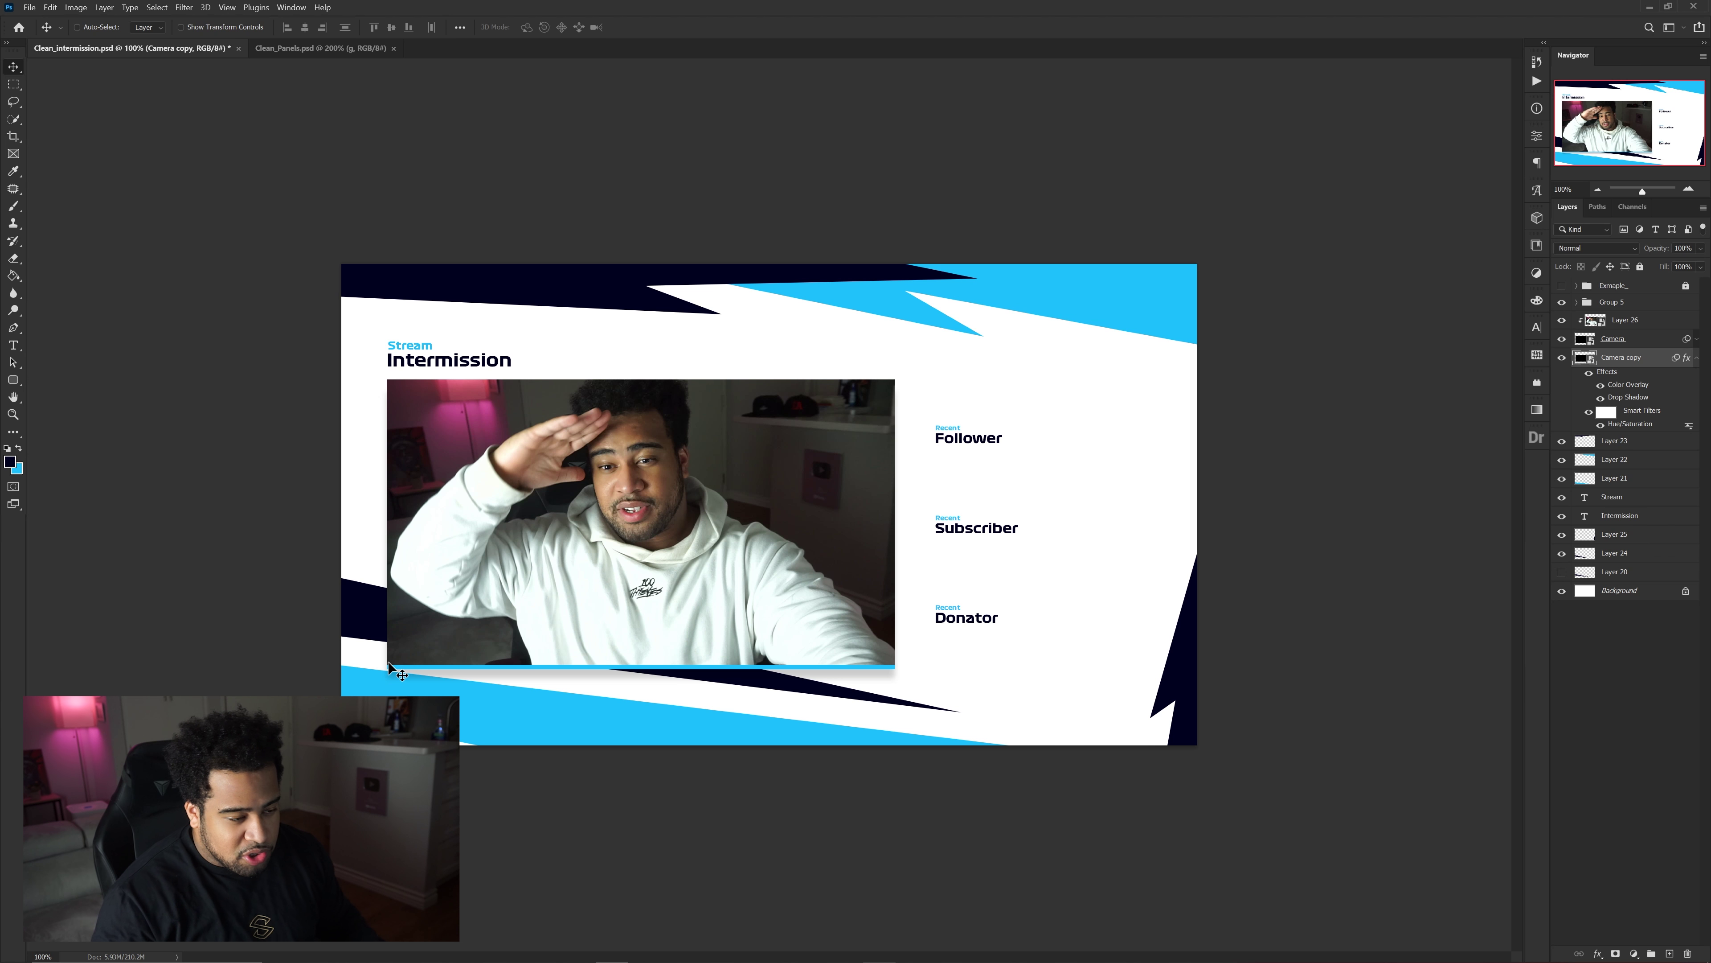
{"action": "left_click", "coordinate": [1617, 573]}
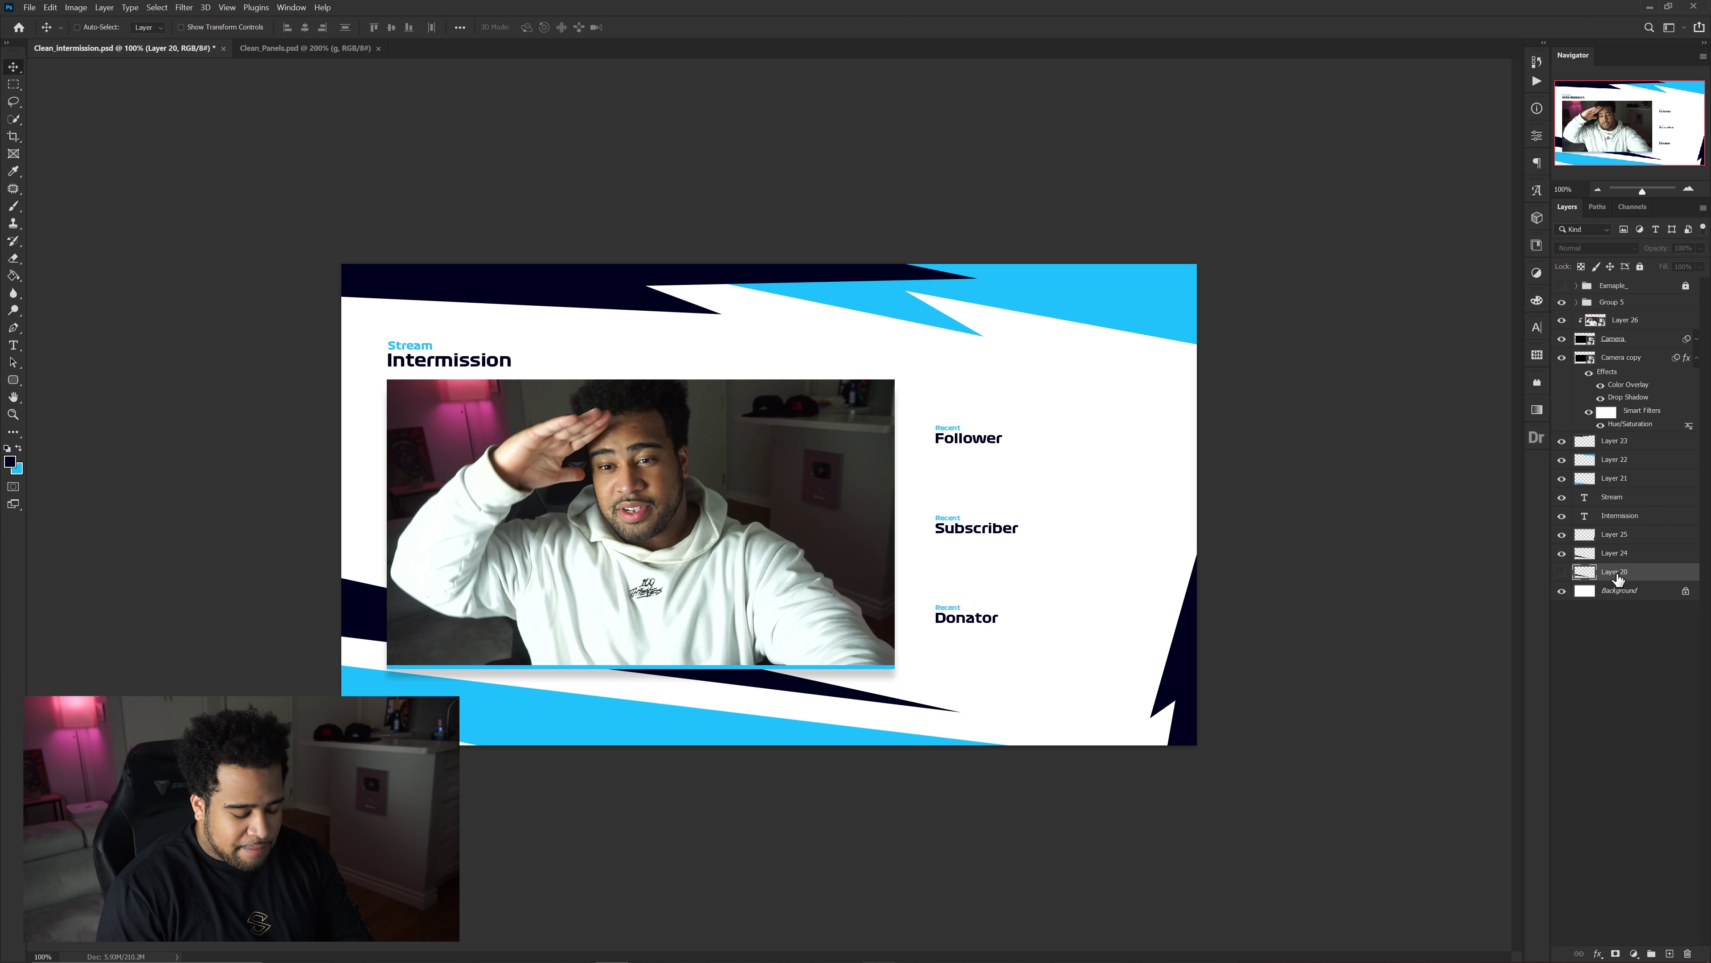
{"action": "key", "text": "Delete"}
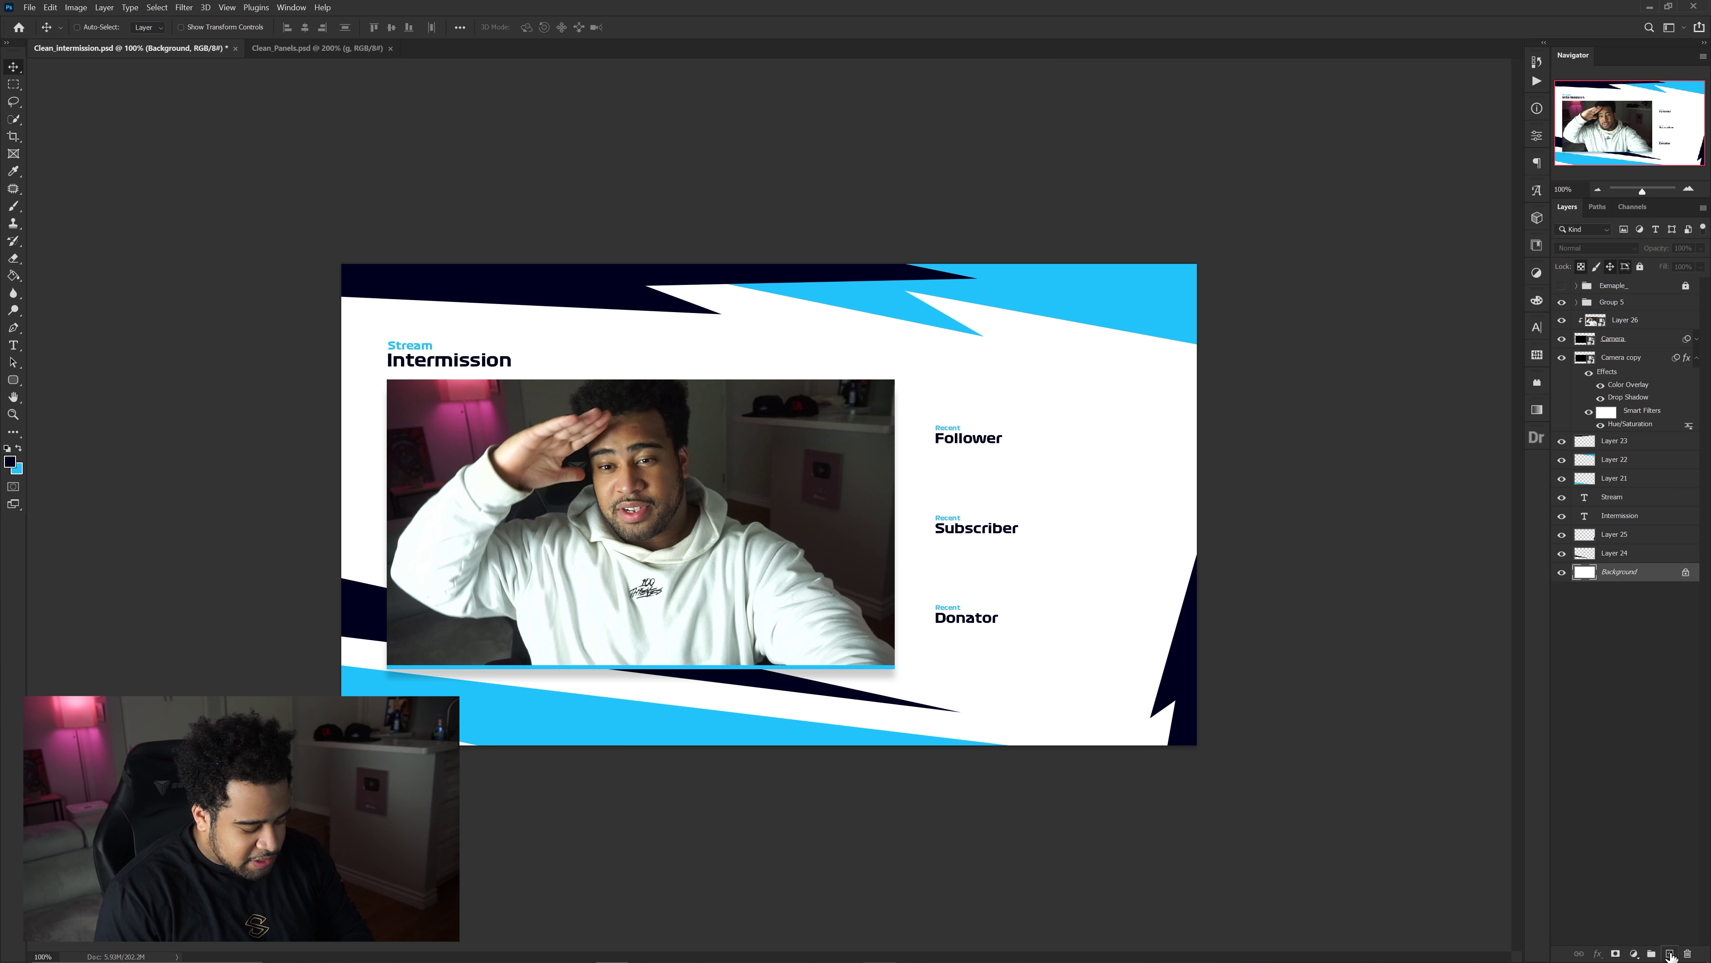
Add a new layer above Background and outline a tapering slanted band across the canvas behind the Intermission title with the Pen tool.
{"action": "left_click", "coordinate": [1670, 953]}
{"action": "key", "text": "p"}
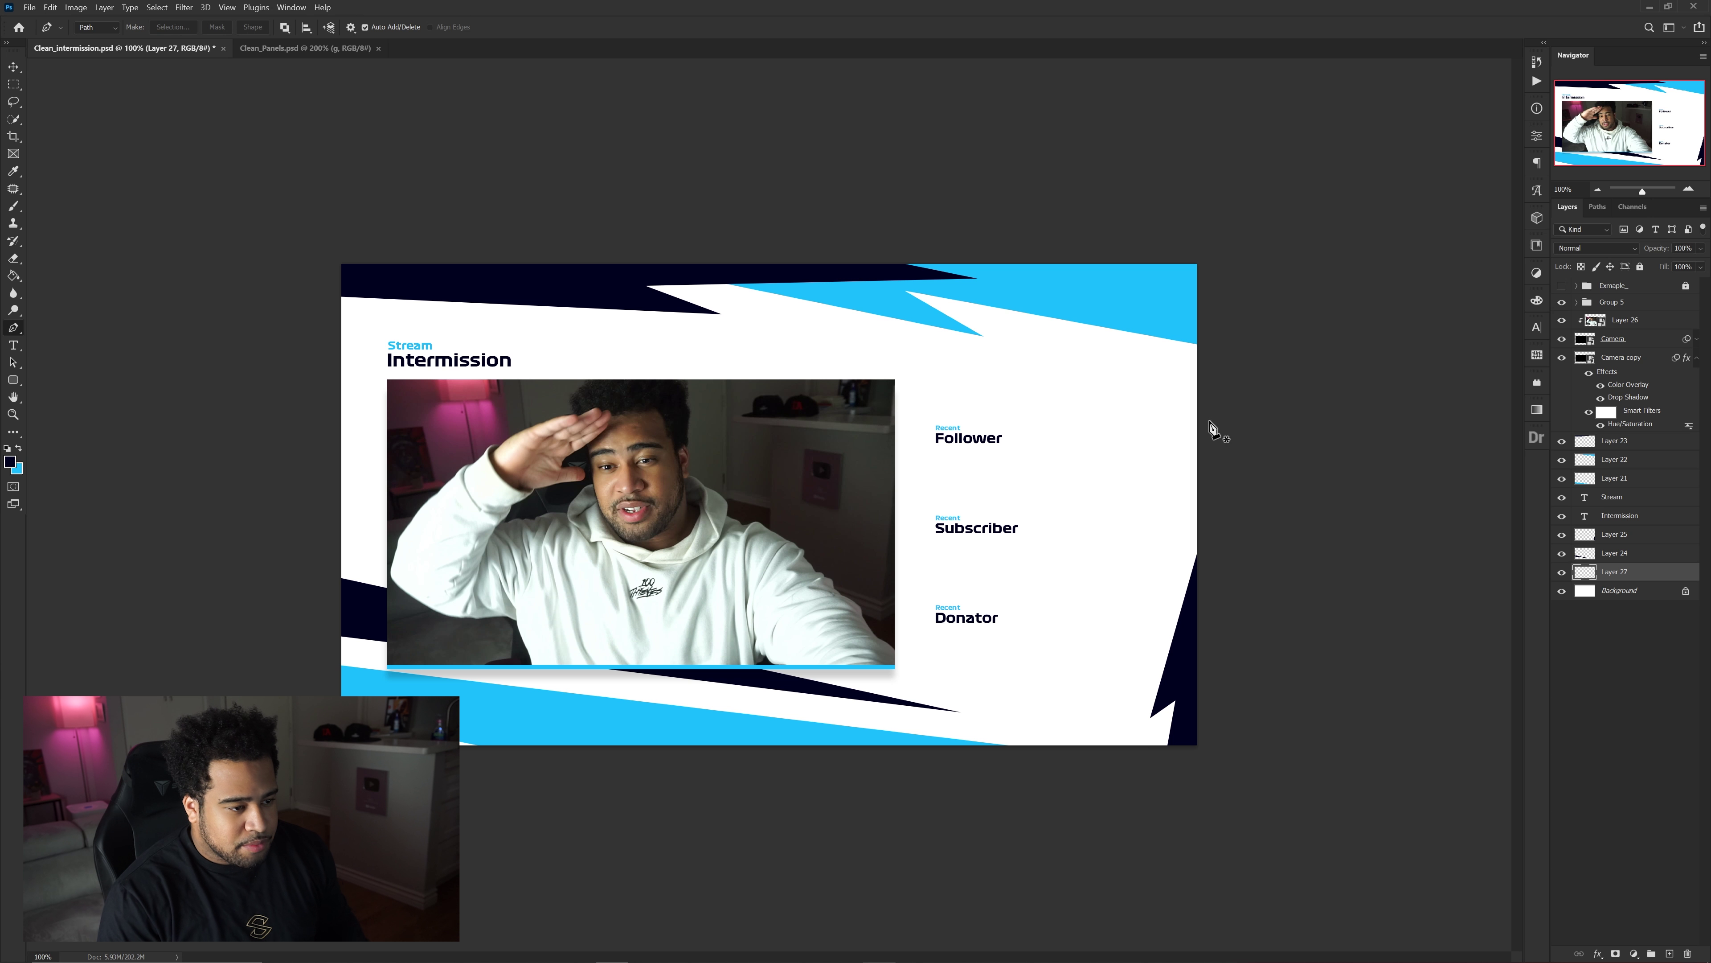
{"action": "left_click", "coordinate": [1287, 412]}
{"action": "left_click", "coordinate": [247, 325]}
{"action": "left_click", "coordinate": [277, 420]}
{"action": "left_click", "coordinate": [1302, 451]}
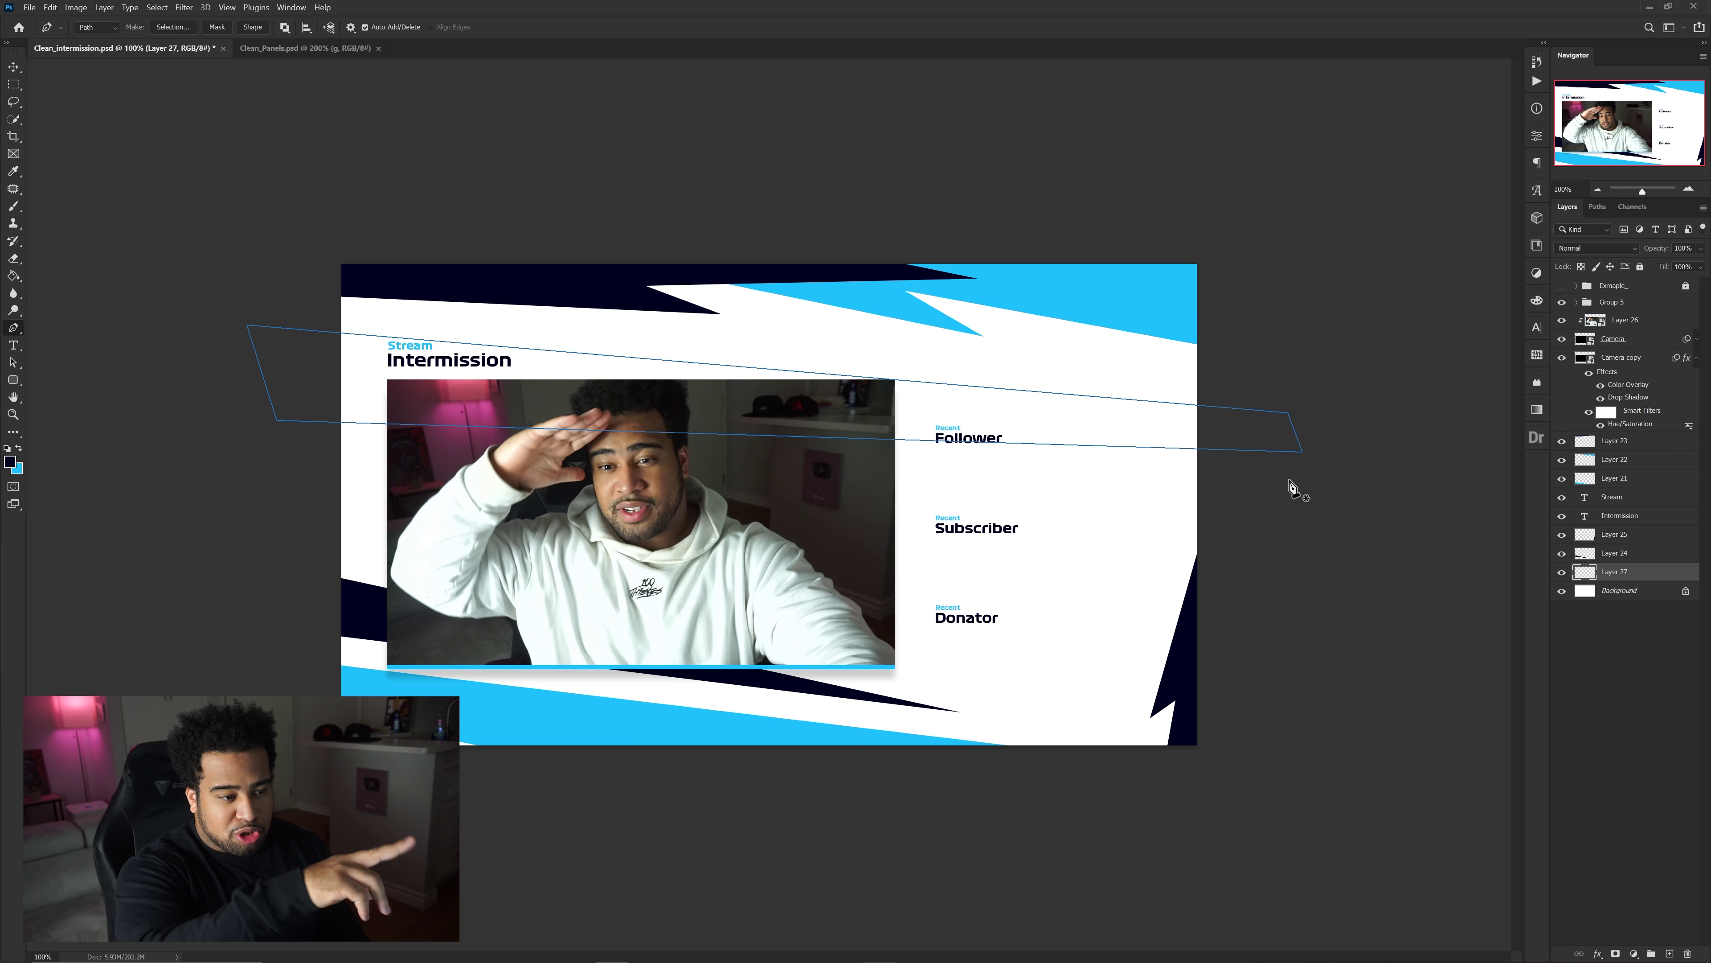
Outline a jagged, notched band behind the Donator label, and fill both outlined shapes with the navy foreground colour.
{"action": "left_click", "coordinate": [1302, 554]}
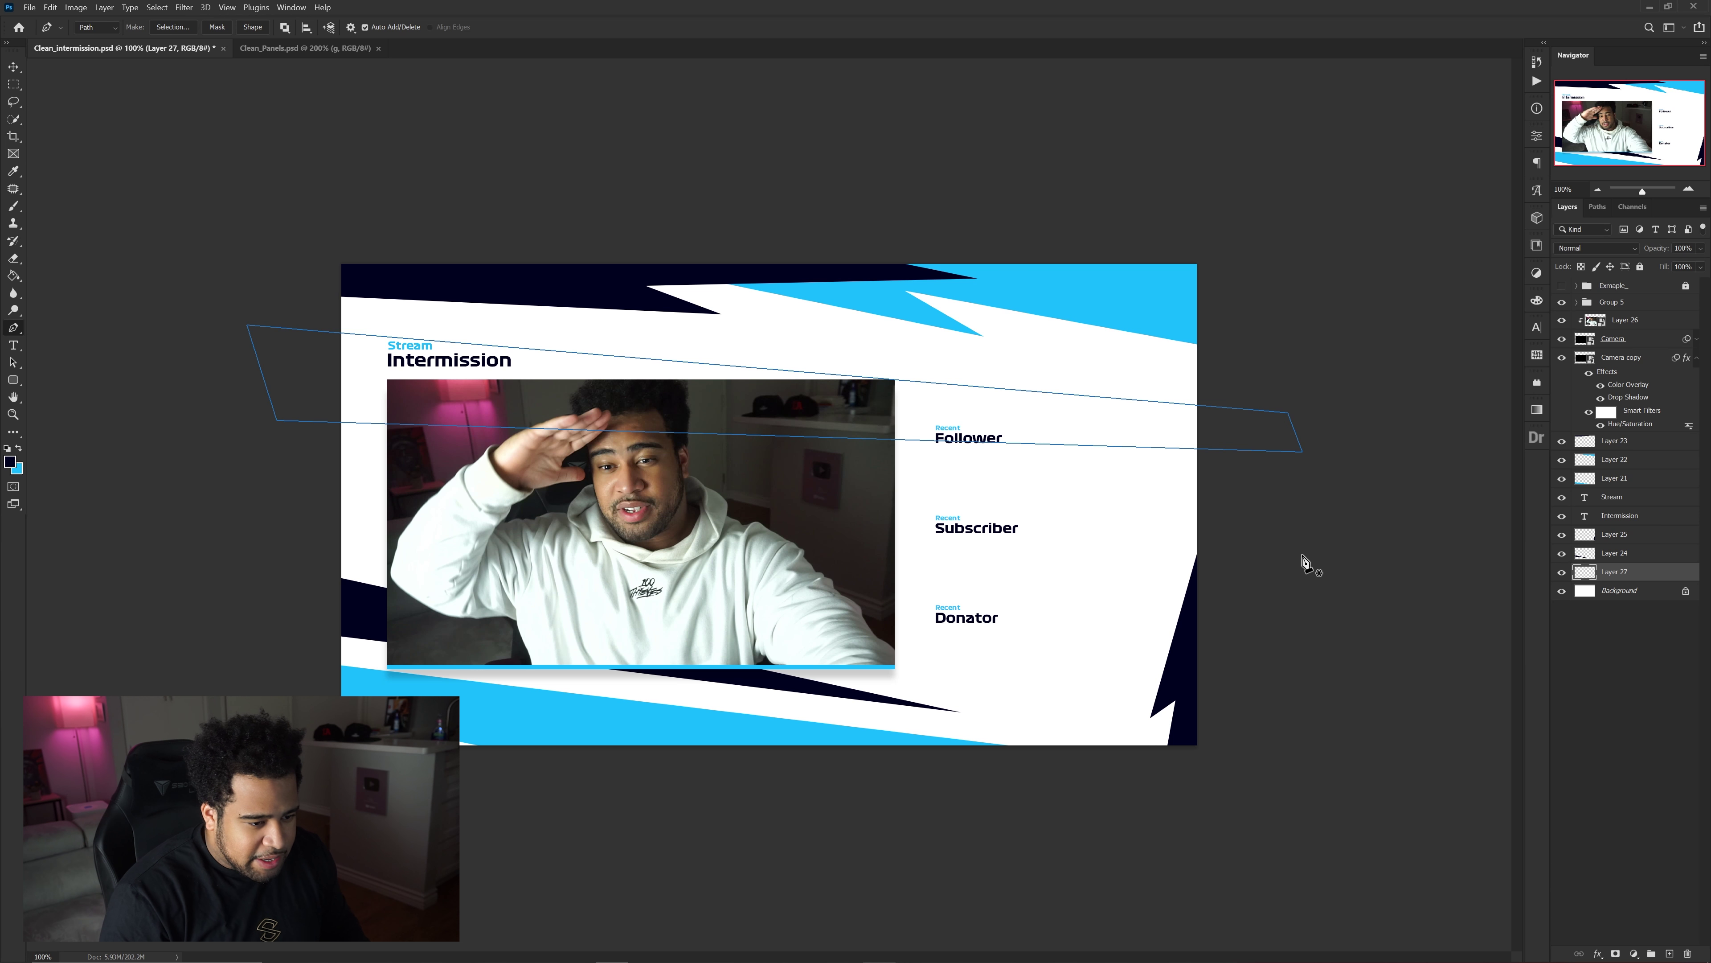
{"action": "left_click", "coordinate": [934, 551]}
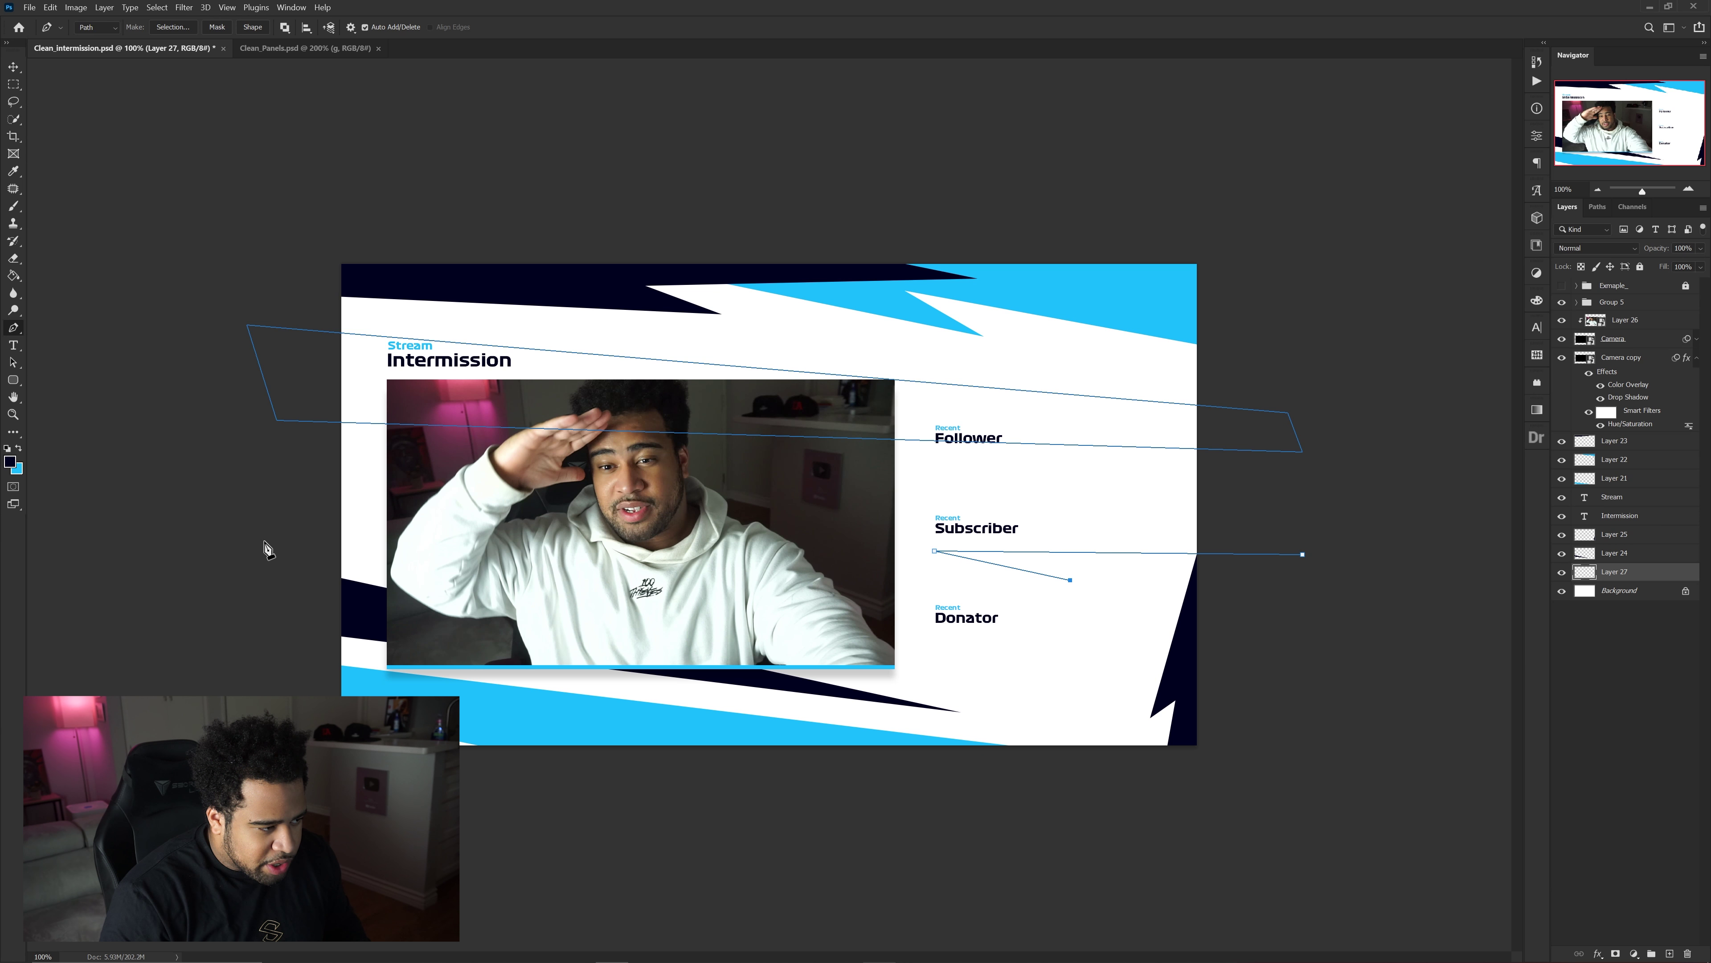
{"action": "left_click", "coordinate": [247, 679]}
{"action": "left_click", "coordinate": [1358, 602]}
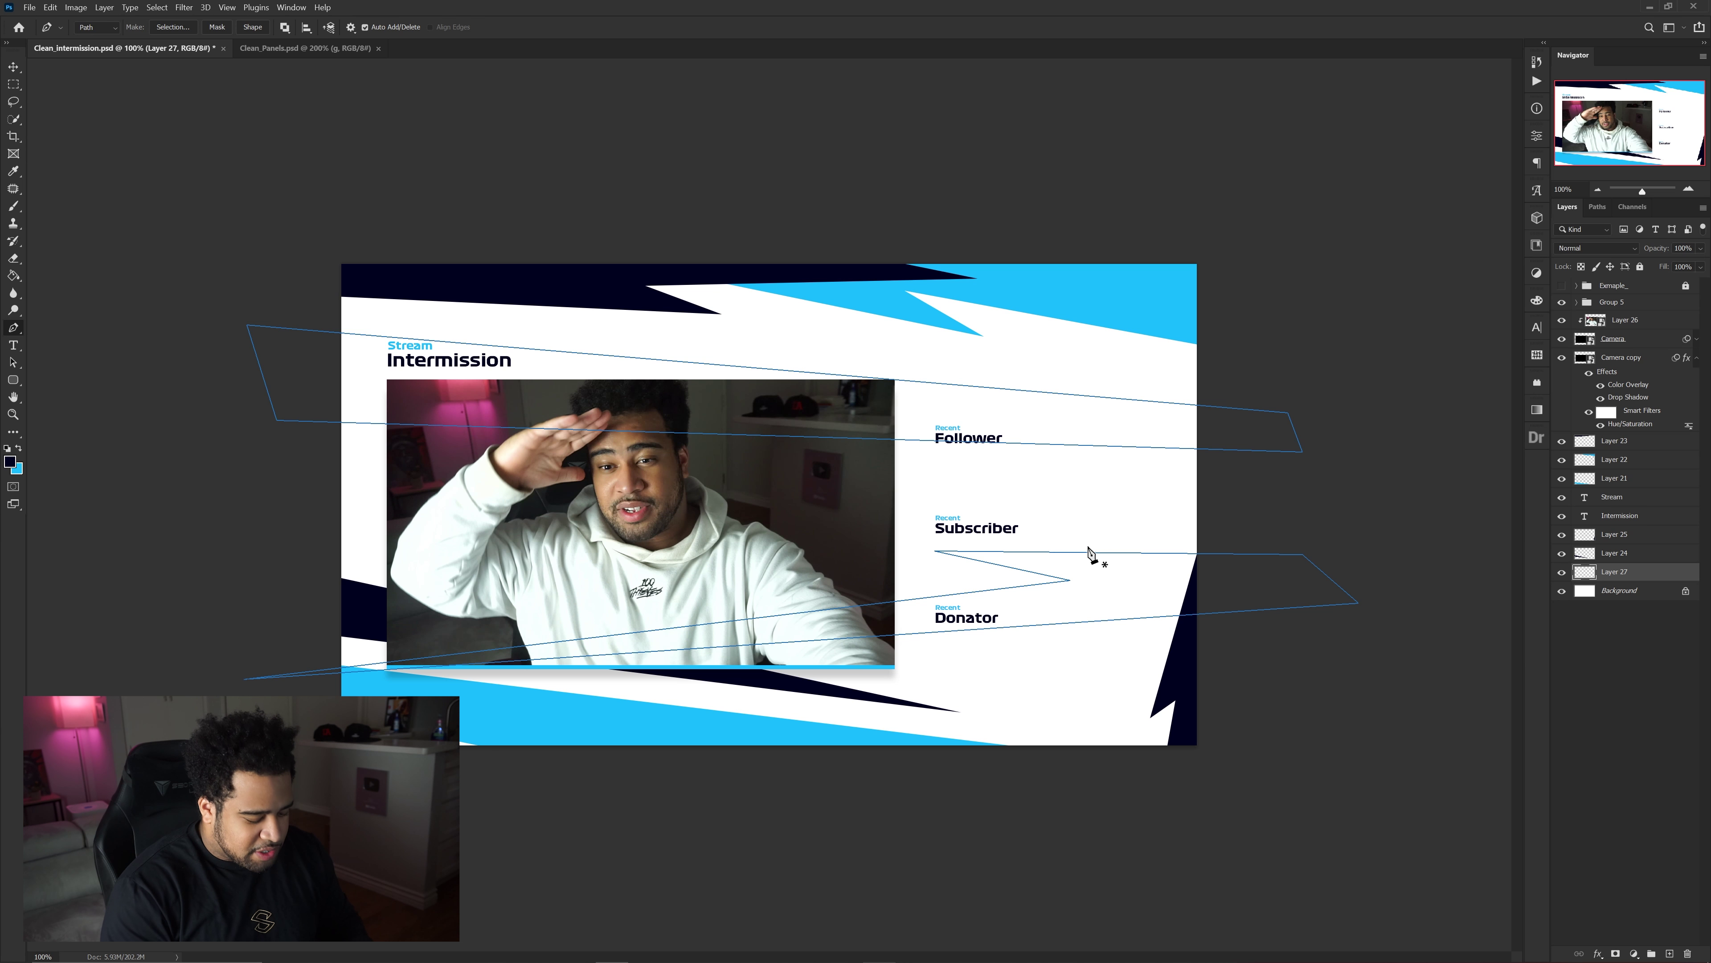
{"action": "key", "text": "ctrl+Return"}
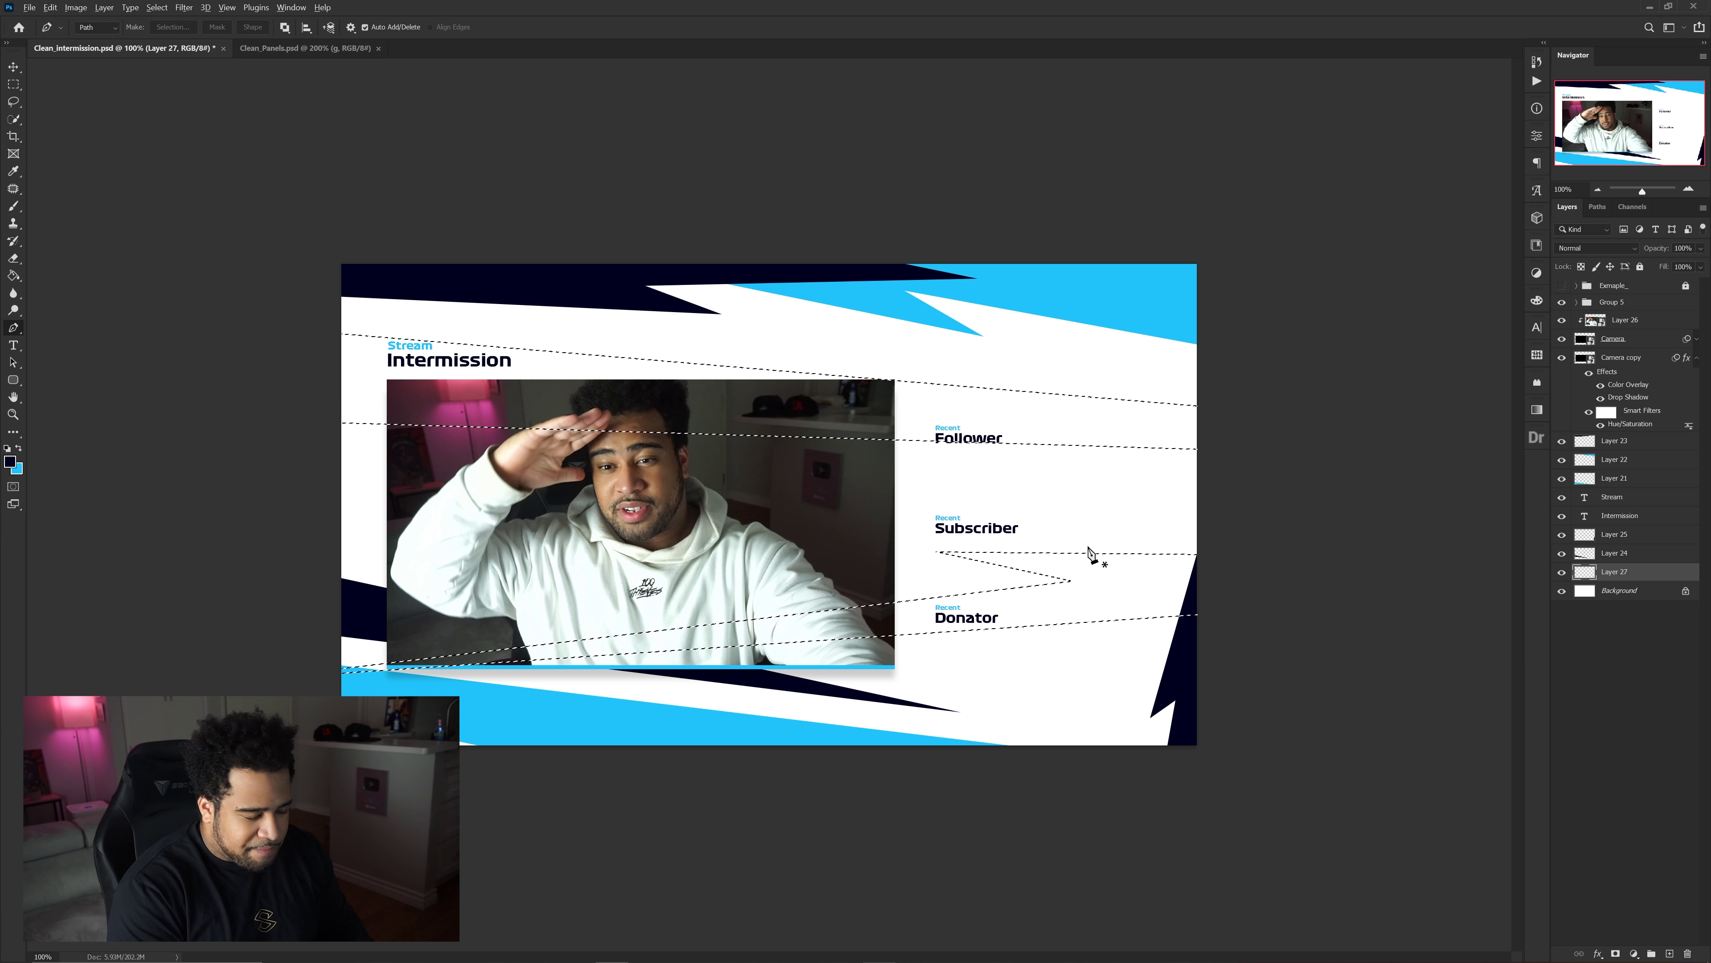
{"action": "key", "text": "alt+BackSpace"}
{"action": "key", "text": "ctrl+d"}
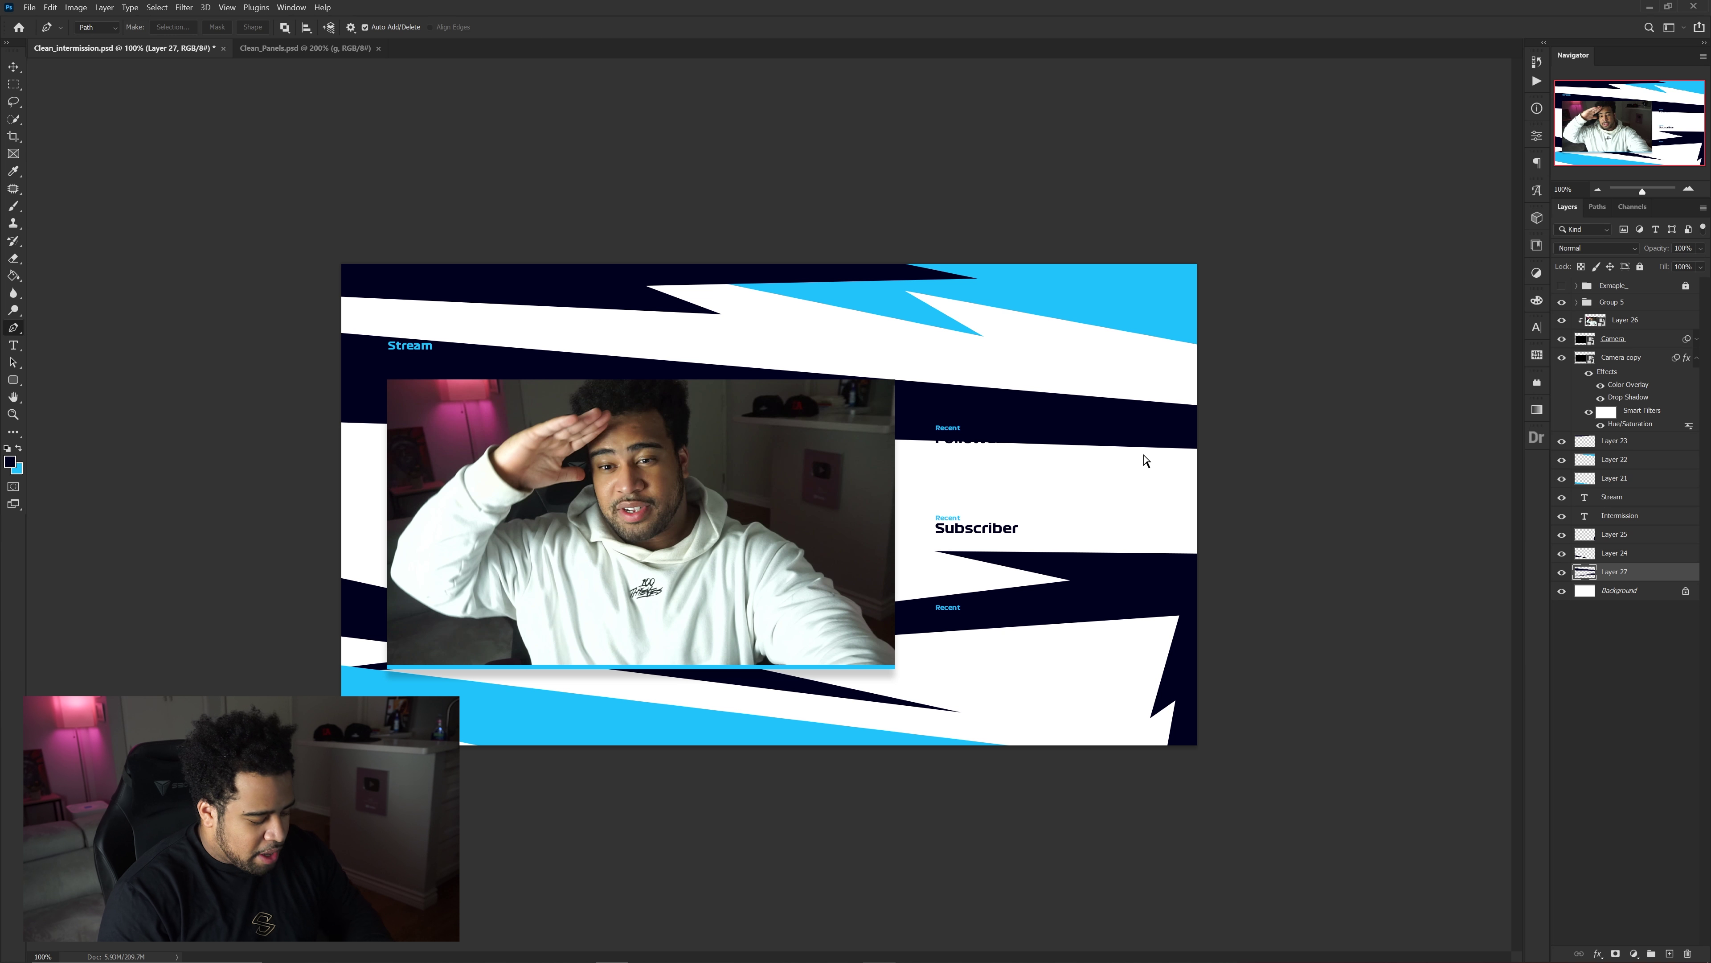
Turn the new Layer 27 bands black by lowering their Hue/Saturation lightness to -100.
{"action": "key", "text": "ctrl+u"}
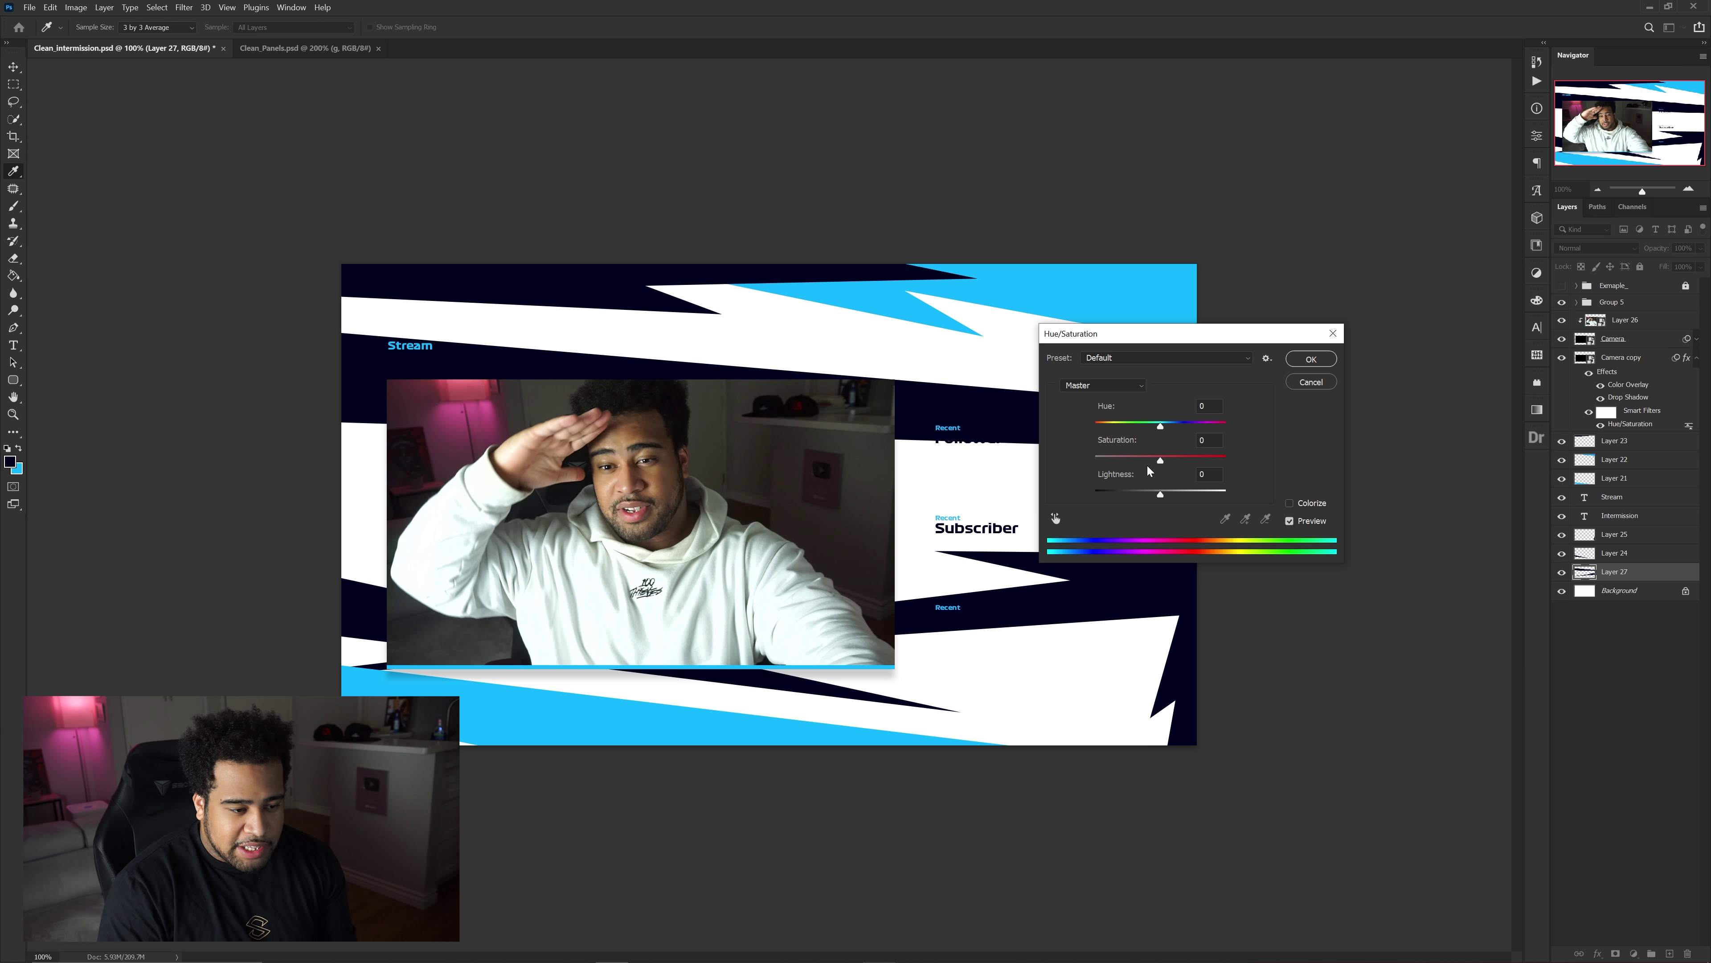
{"action": "left_click_drag", "start_coordinate": [1149, 496], "coordinate": [1095, 494]}
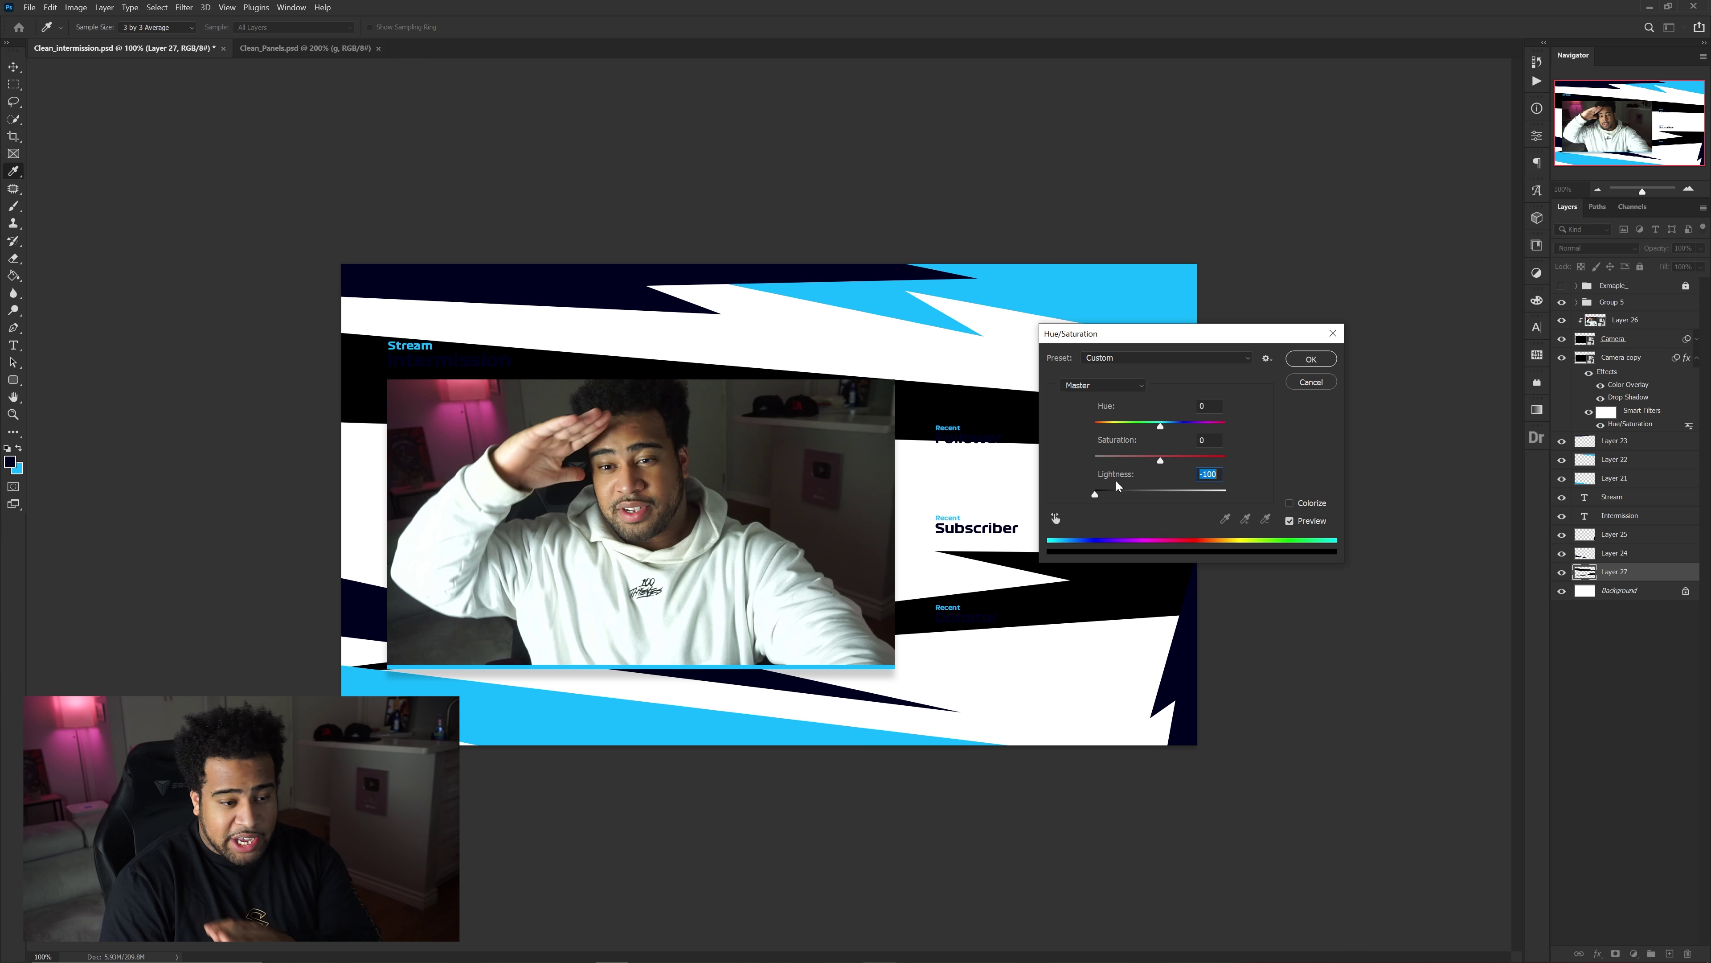
{"action": "left_click", "coordinate": [1311, 359]}
Reduce Layer 27's Fill to 6% so the bands become a faint grey backdrop.
{"action": "key", "text": "v"}
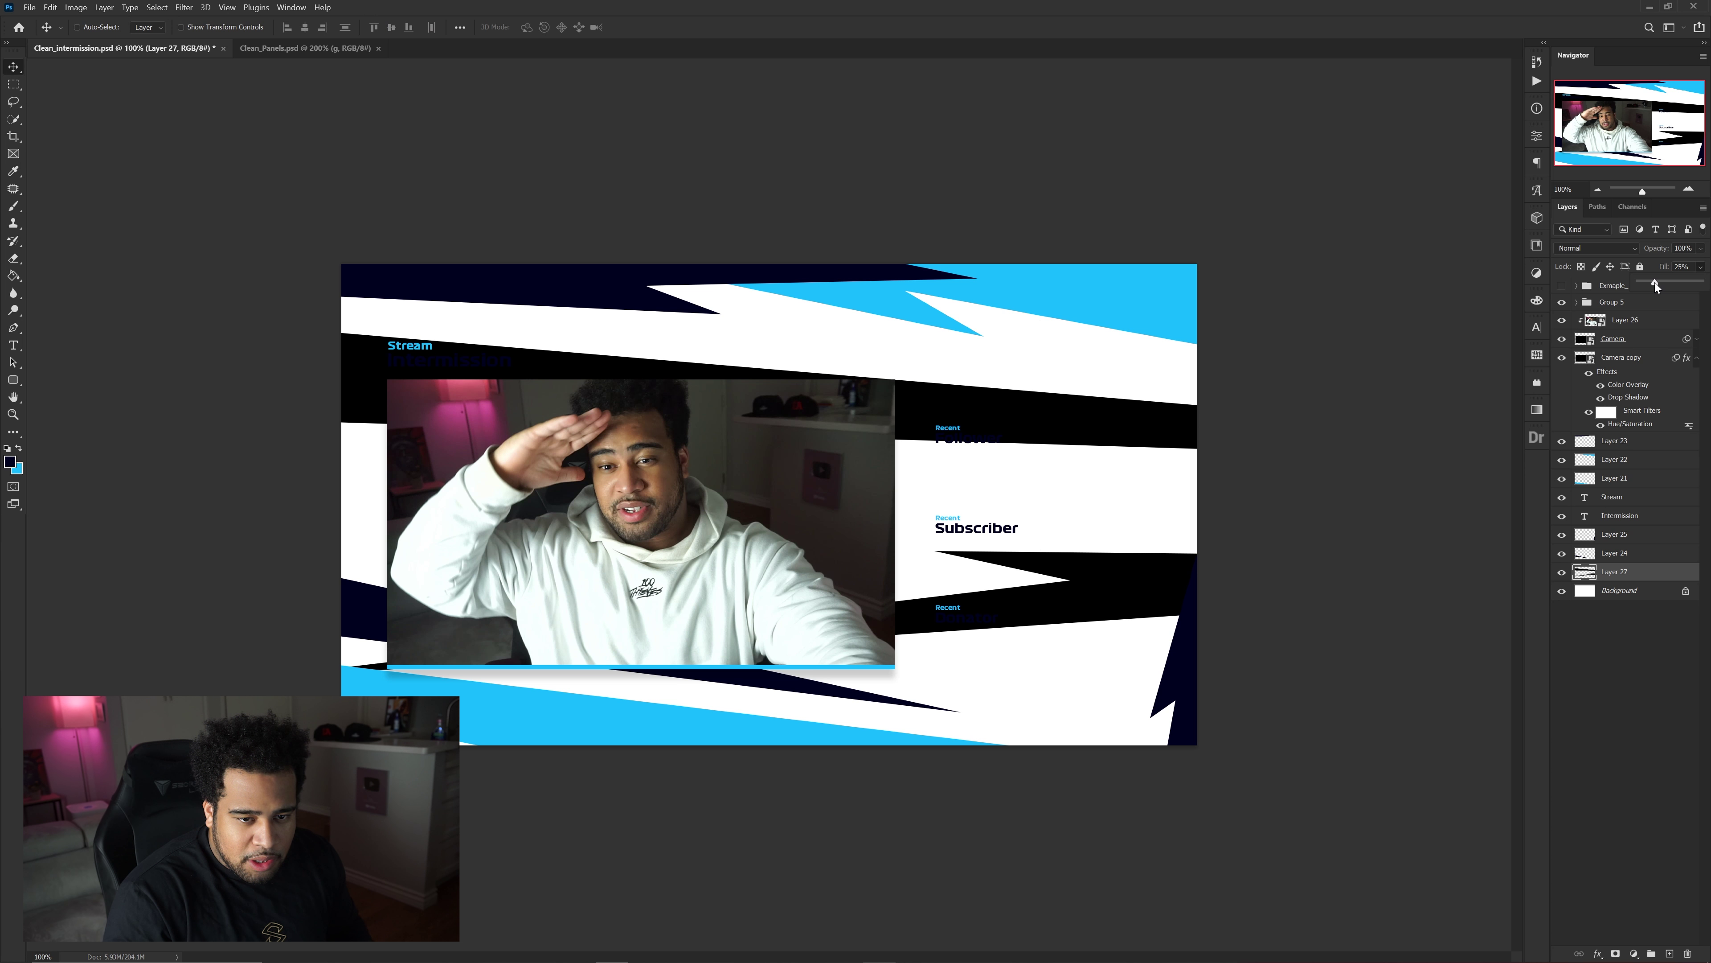
{"action": "left_click_drag", "start_coordinate": [1656, 282], "coordinate": [1647, 282]}
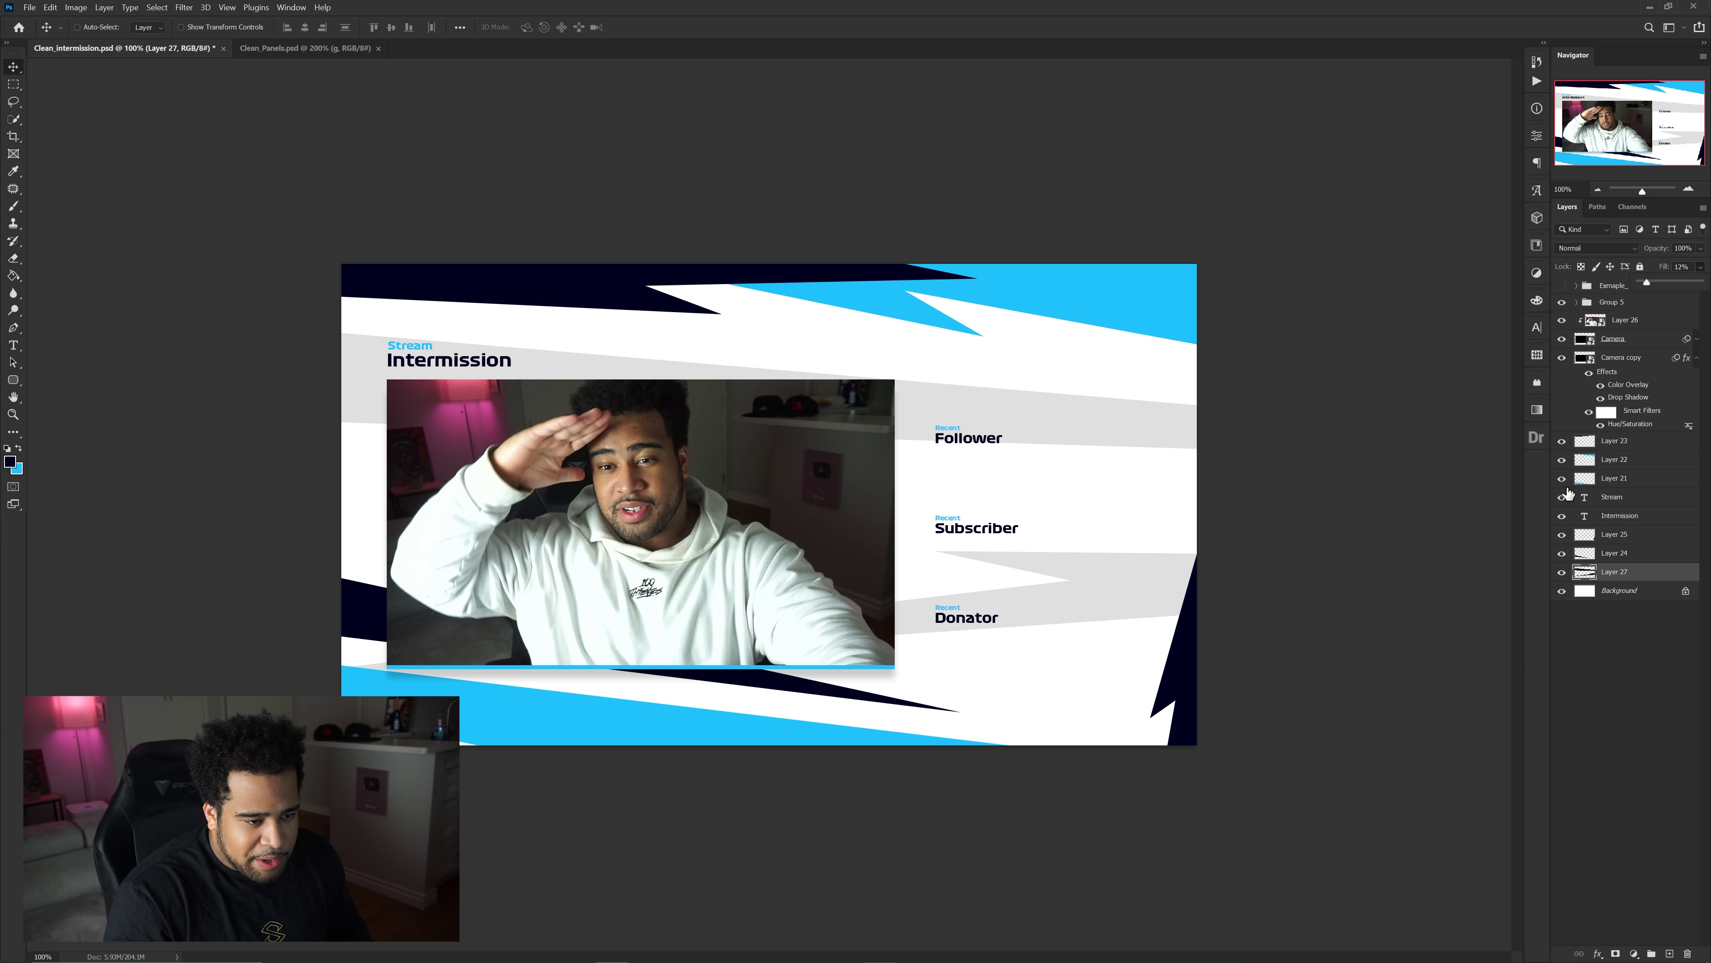
{"action": "key", "text": "Down"}
{"action": "key", "text": "Down"}
{"action": "key", "text": "Down"}
{"action": "key", "text": "Down"}
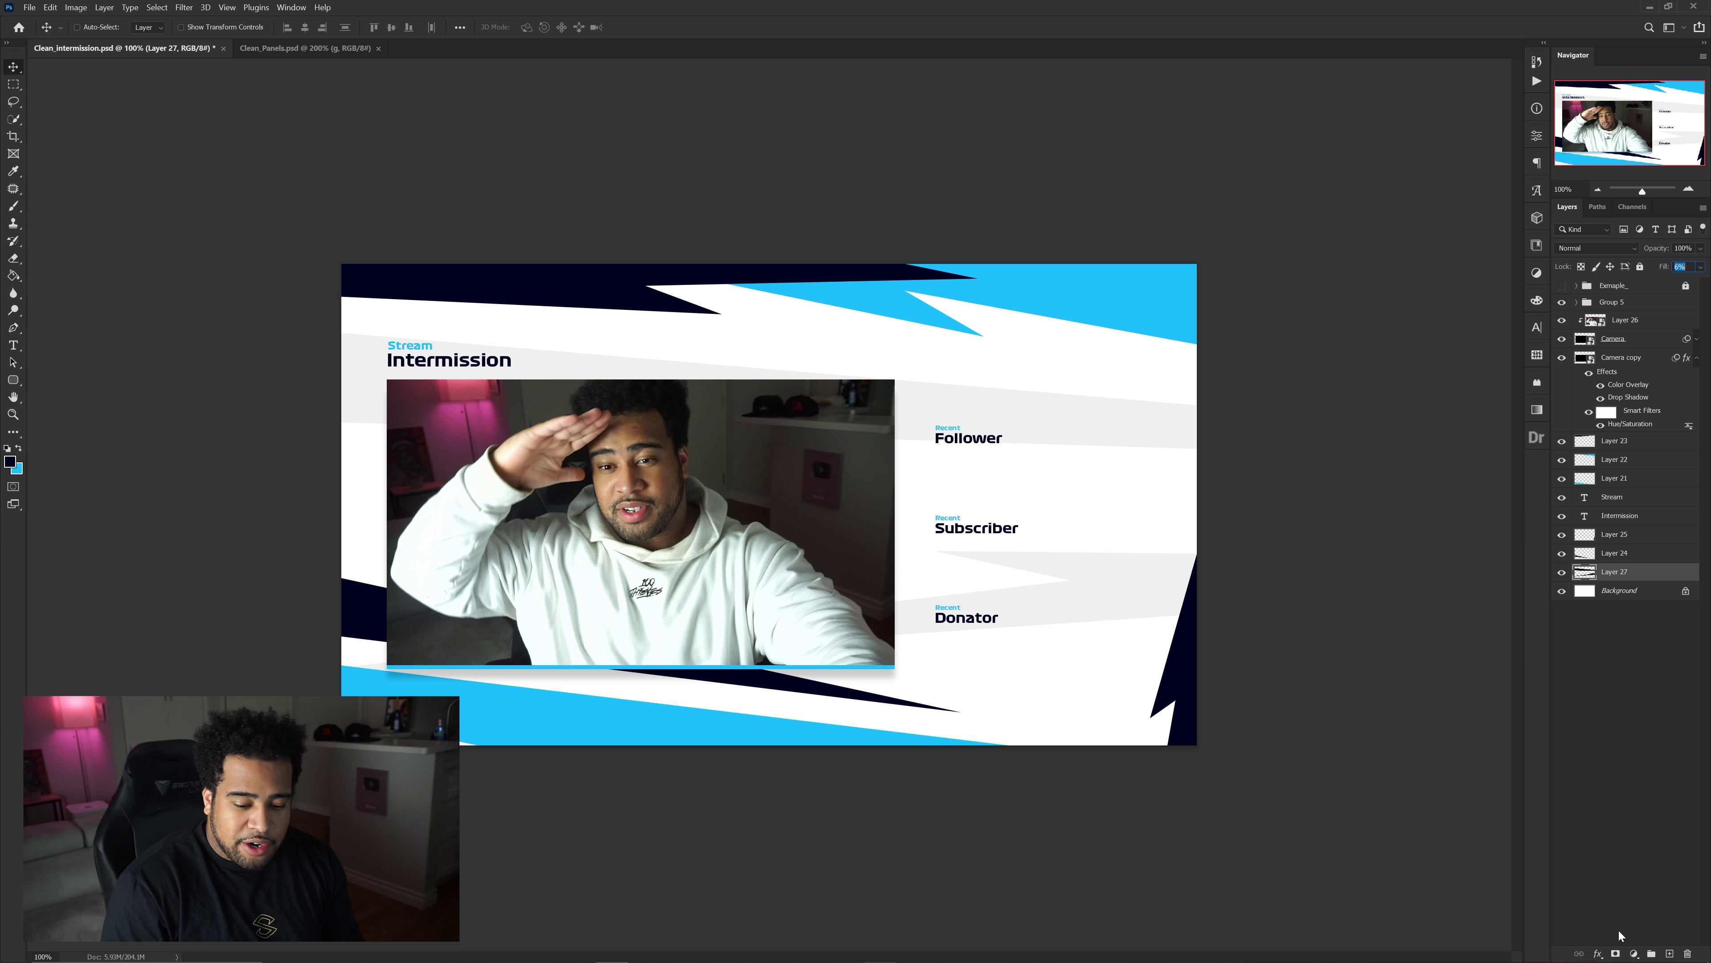
Add a layer mask to Layer 27 and fade the bands around the title and webcam with a large soft black brush.
{"action": "left_click", "coordinate": [1615, 953]}
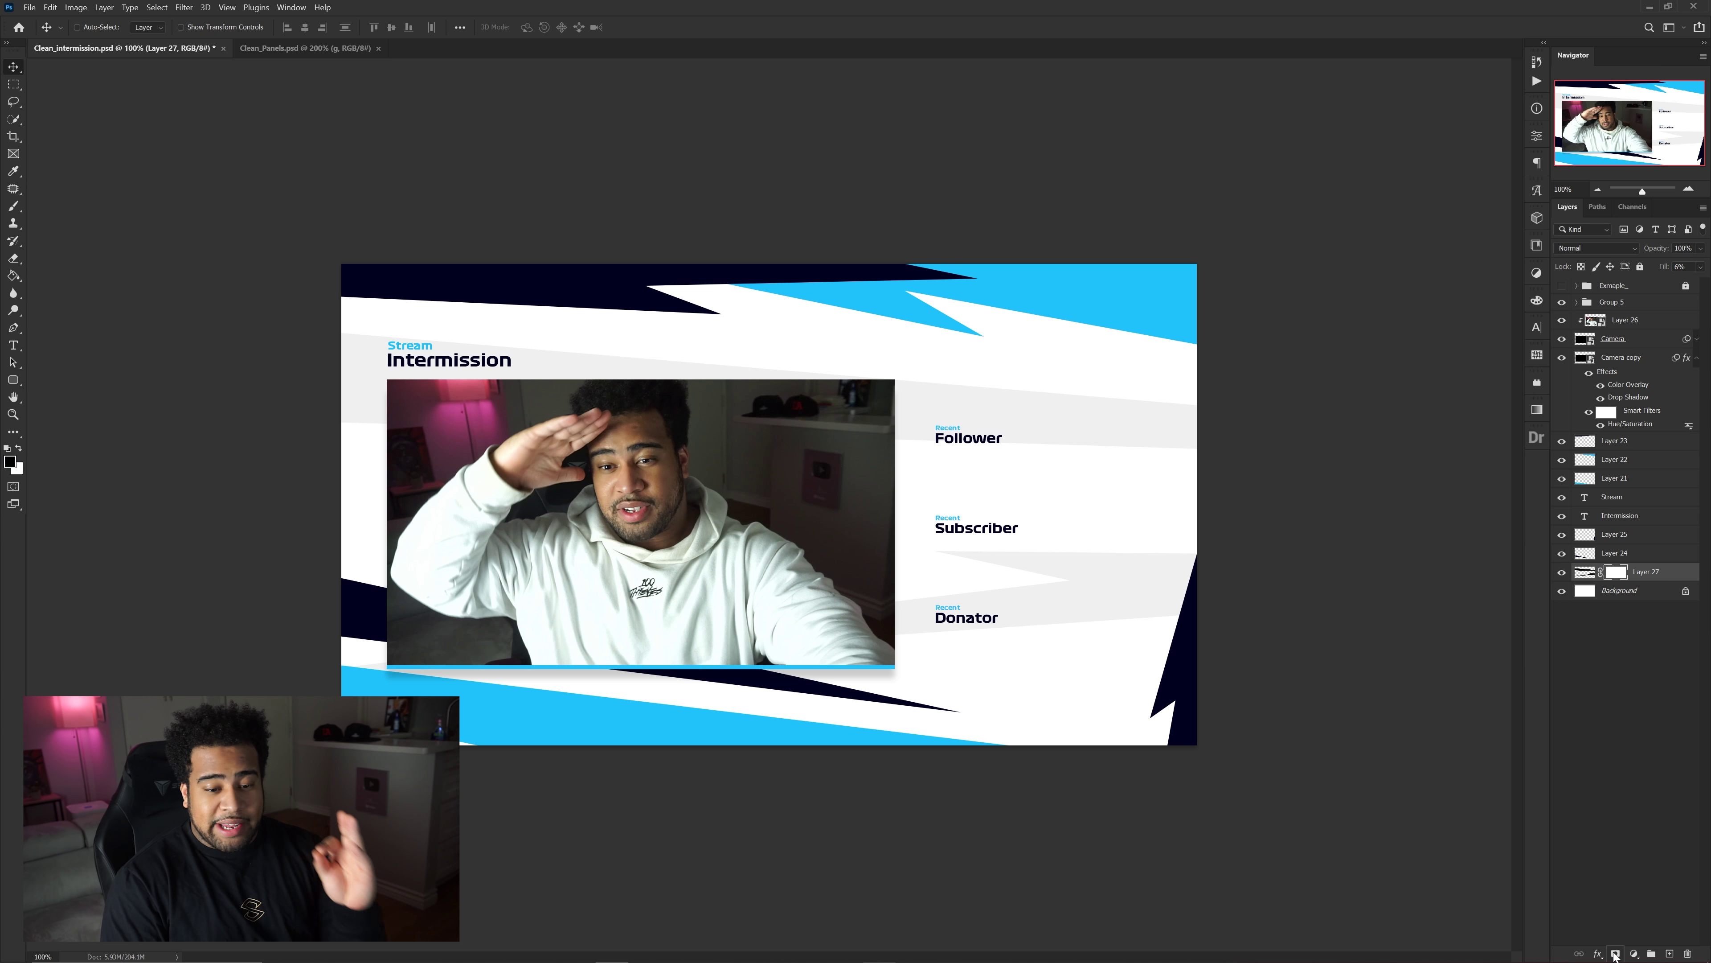
{"action": "key", "text": "b"}
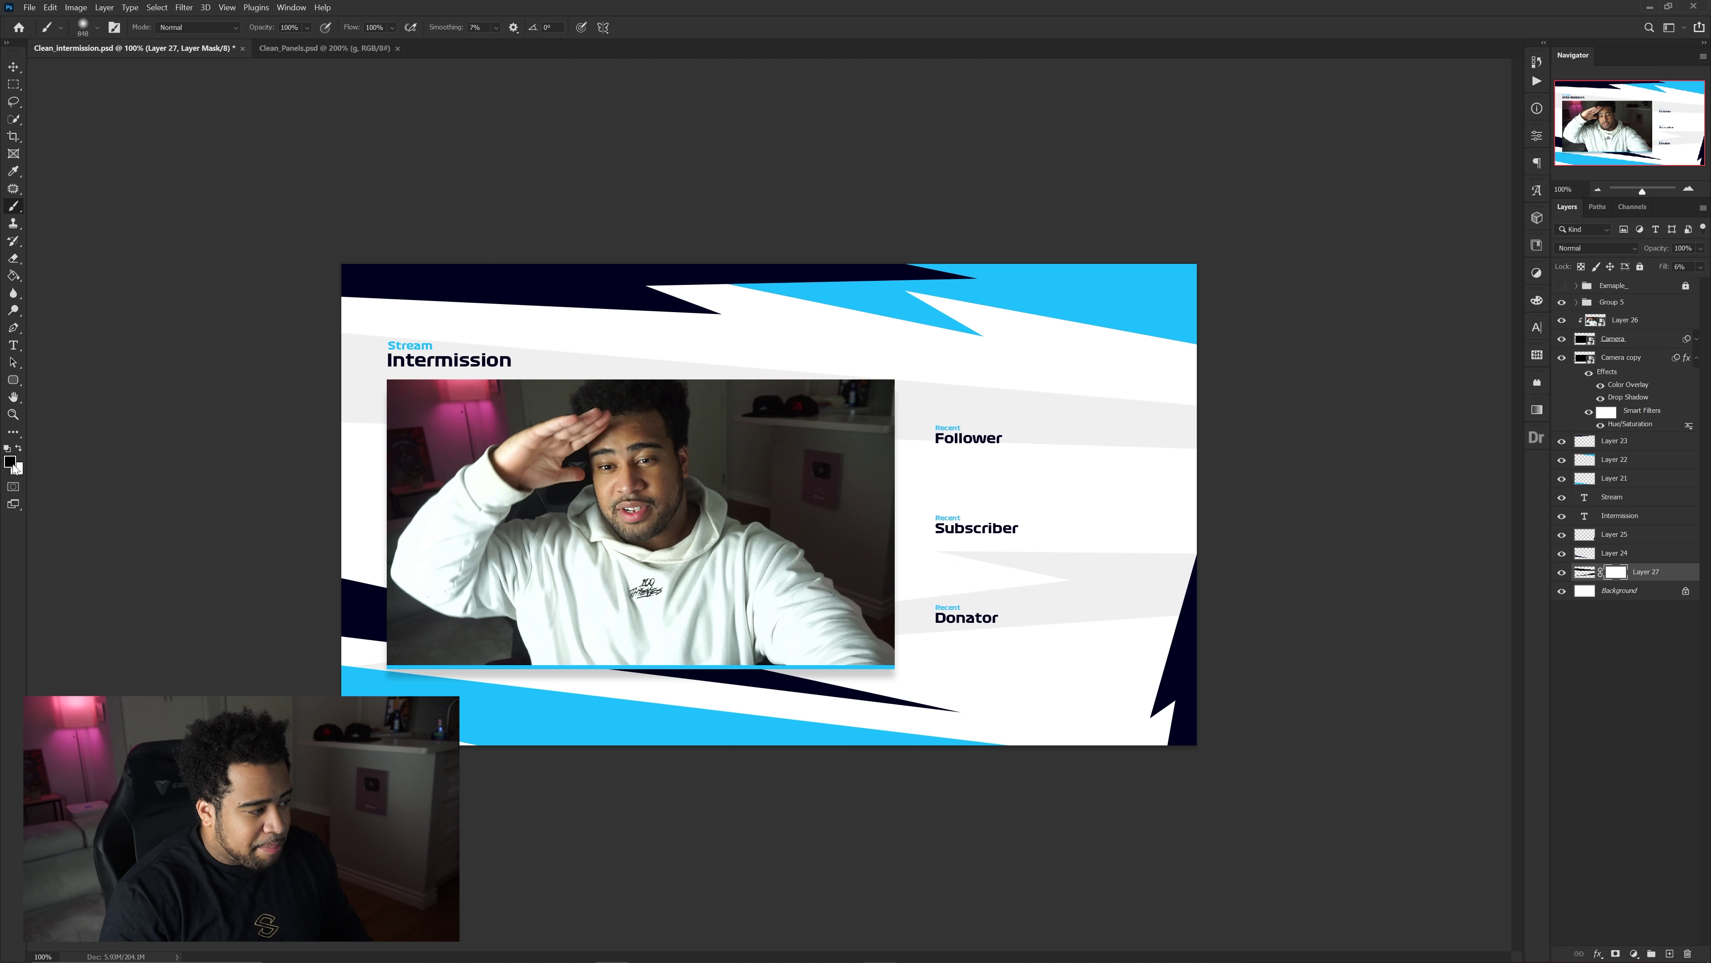
{"action": "left_click", "coordinate": [1590, 574]}
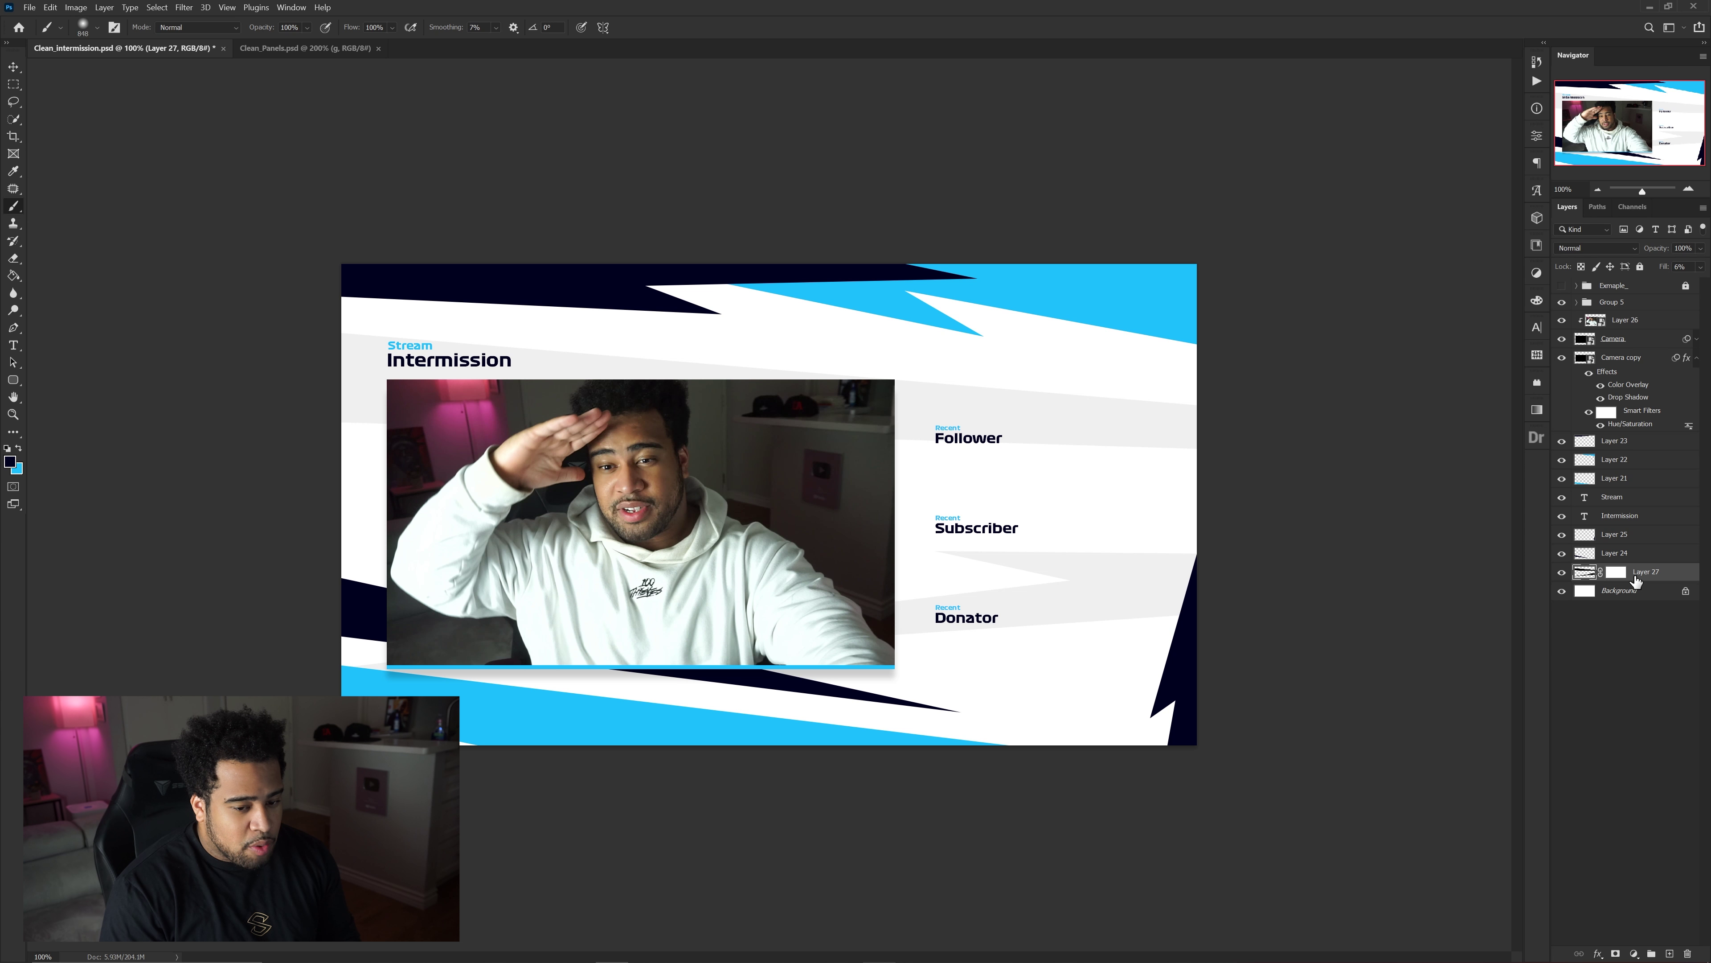
{"action": "left_click", "coordinate": [1617, 572]}
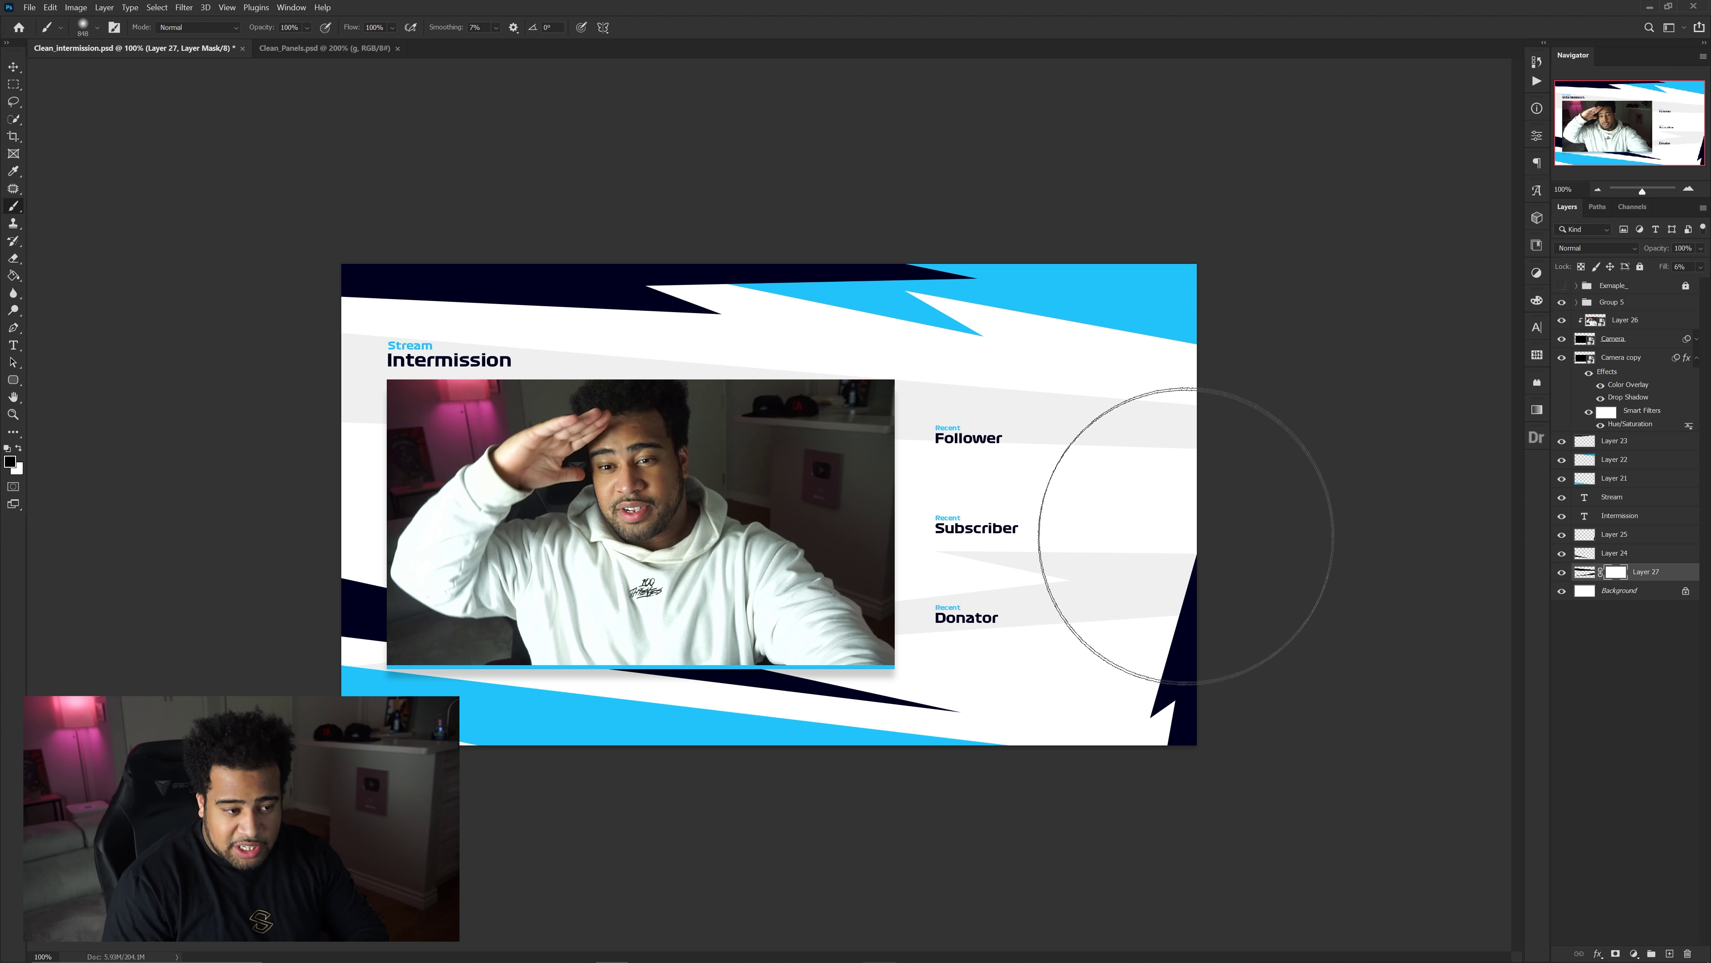
{"action": "key", "text": "bracketright"}
{"action": "key", "text": "bracketright"}
{"action": "mouse_move", "coordinate": [524, 232]}
{"action": "left_mouse_down"}
{"action": "mouse_move", "coordinate": [669, 172]}
{"action": "mouse_move", "coordinate": [1280, 133]}
{"action": "mouse_move", "coordinate": [1031, 745]}
{"action": "mouse_move", "coordinate": [816, 699]}
{"action": "left_mouse_up"}
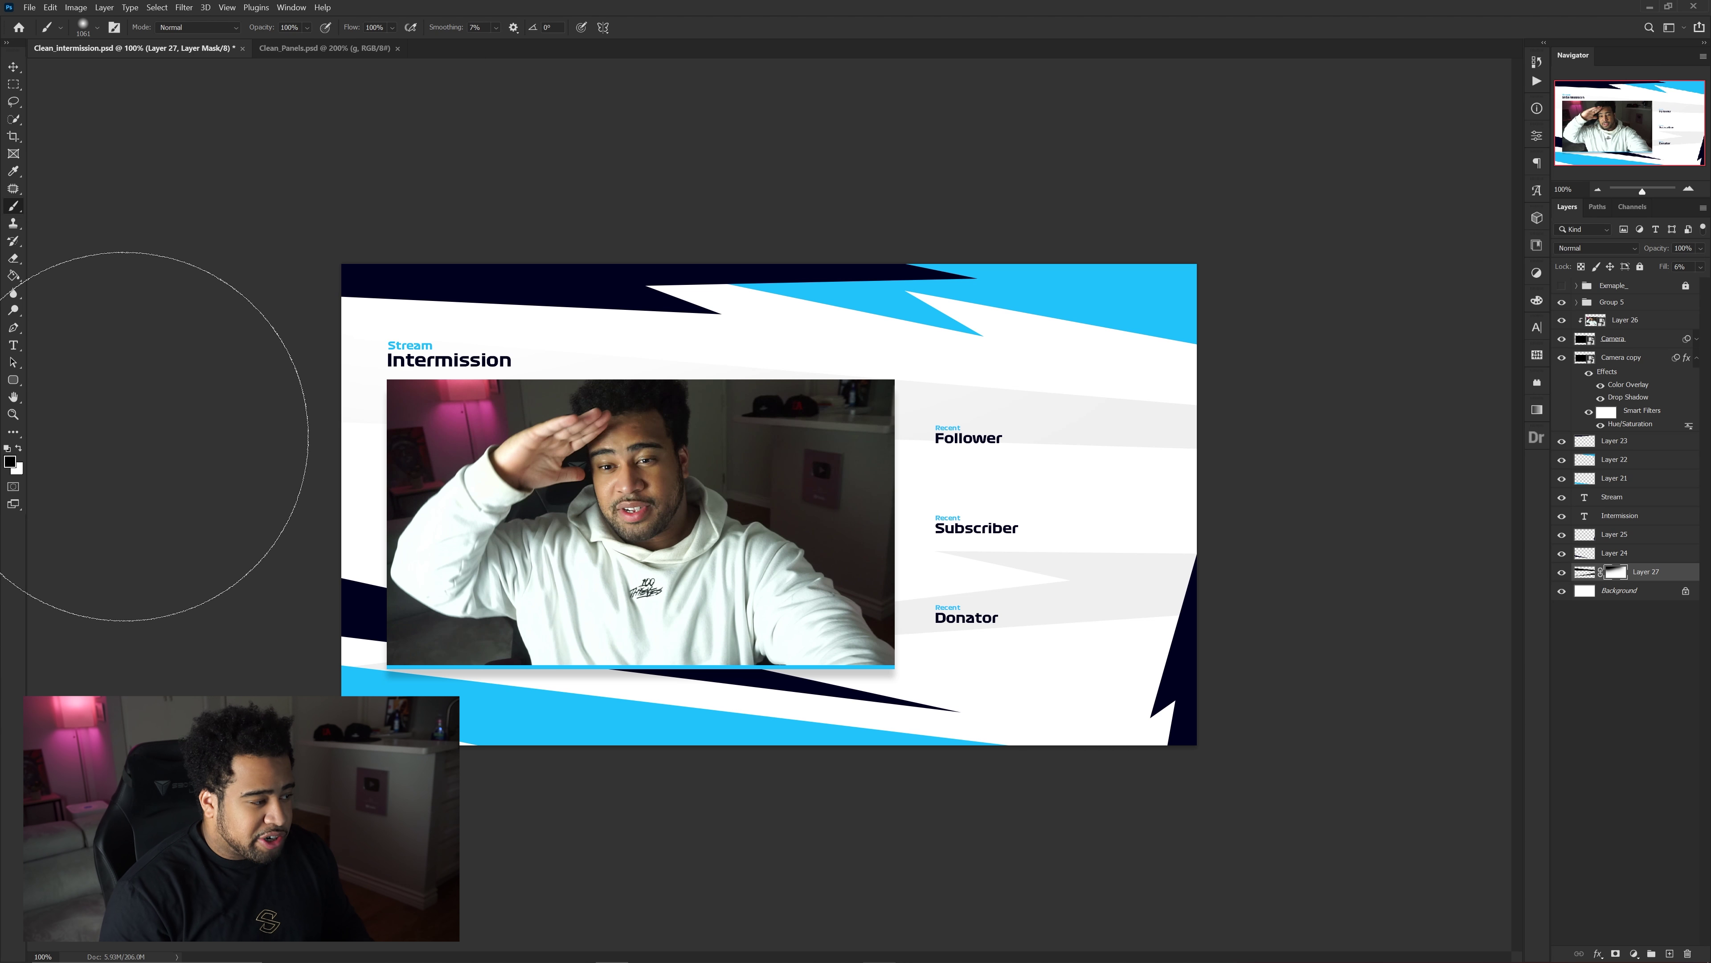
Paint more black on Layer 27's mask to soften the bands behind the recent-event labels, and preview the design full screen.
{"action": "key", "text": "z"}
{"action": "key", "text": "b"}
{"action": "key", "text": "x"}
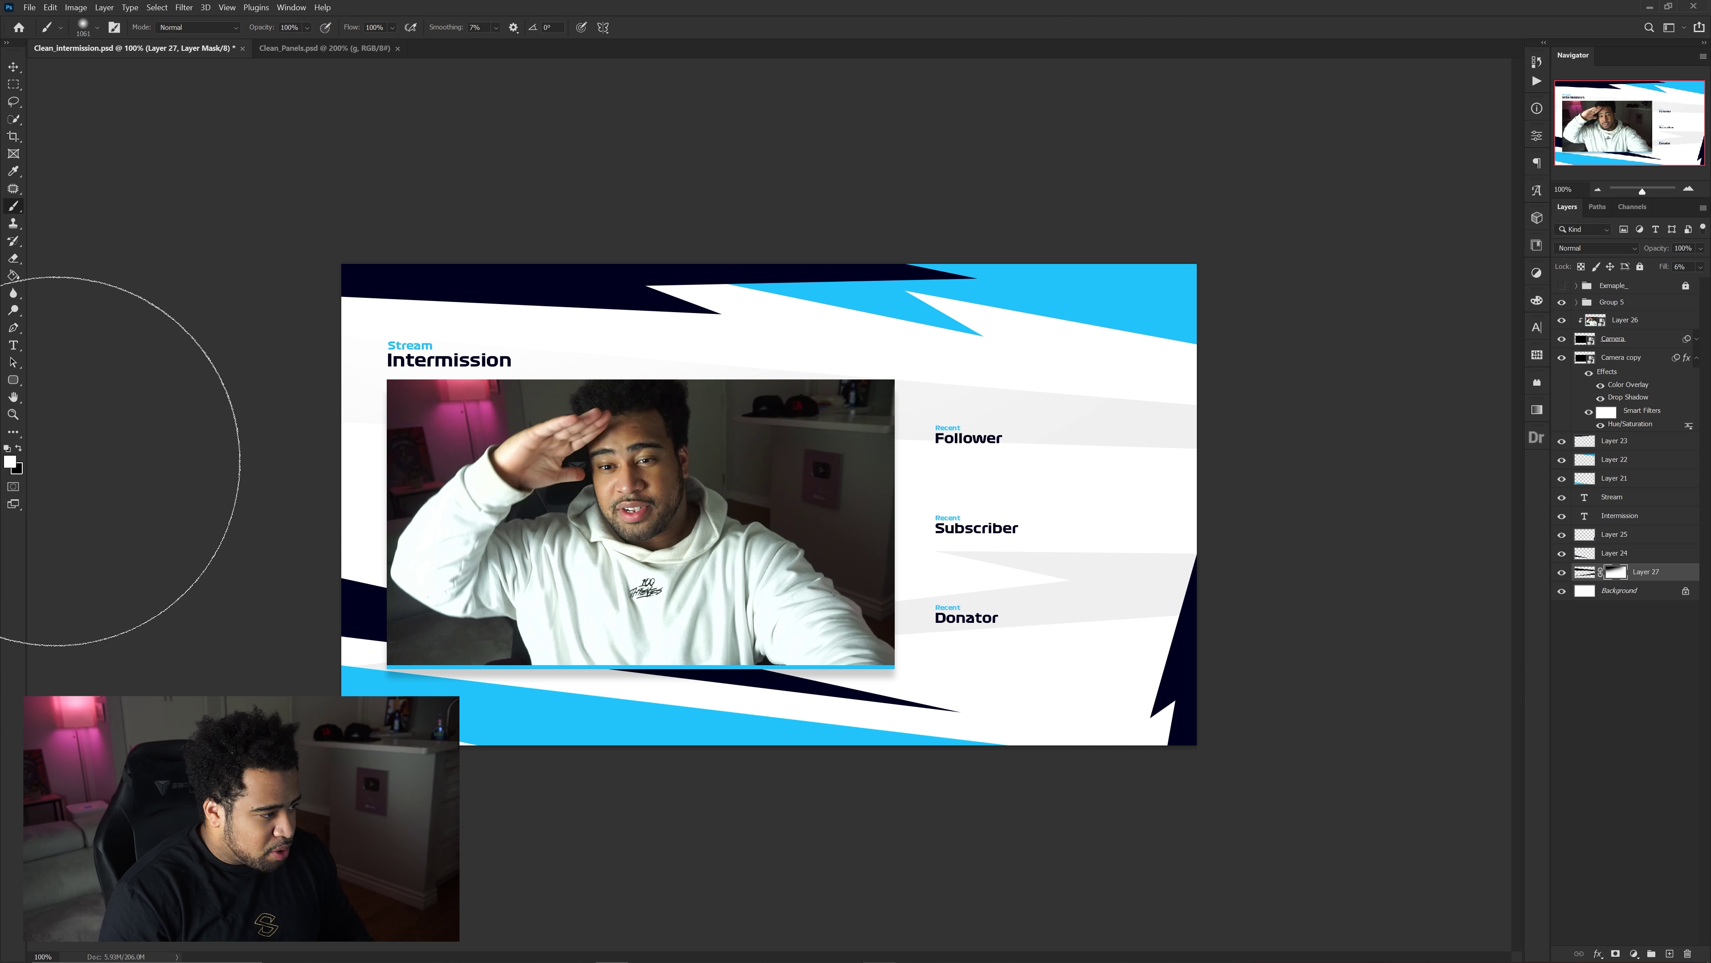
{"action": "key", "text": "x"}
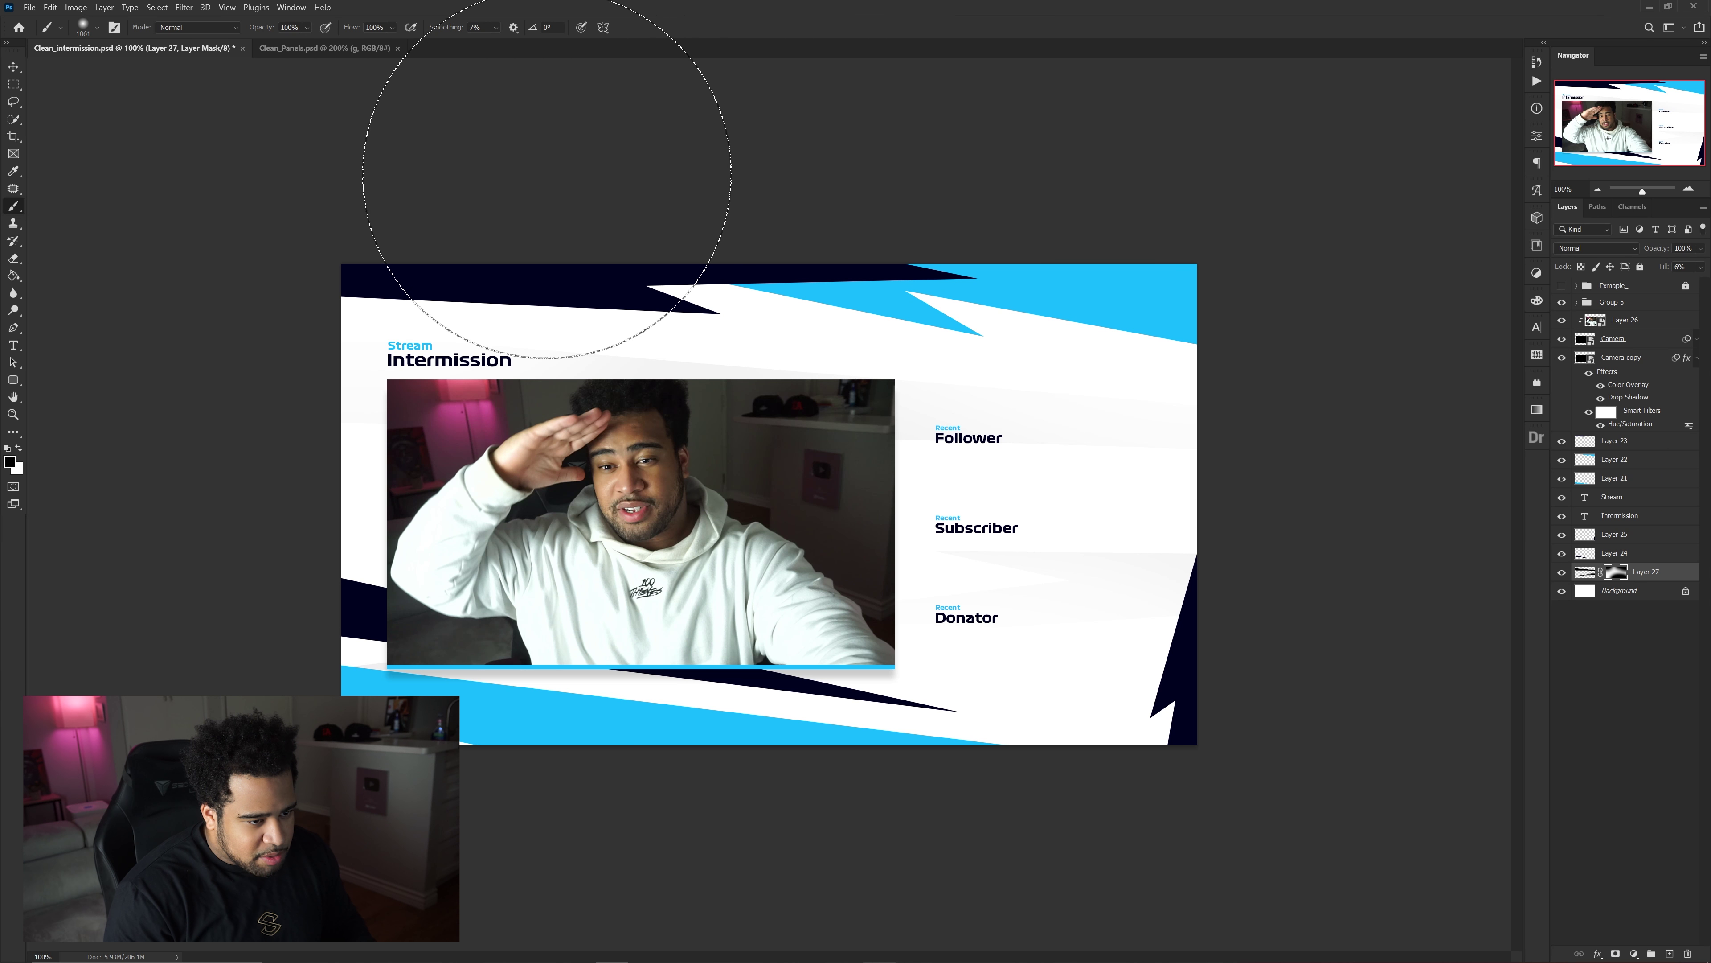
{"action": "key", "text": "v"}
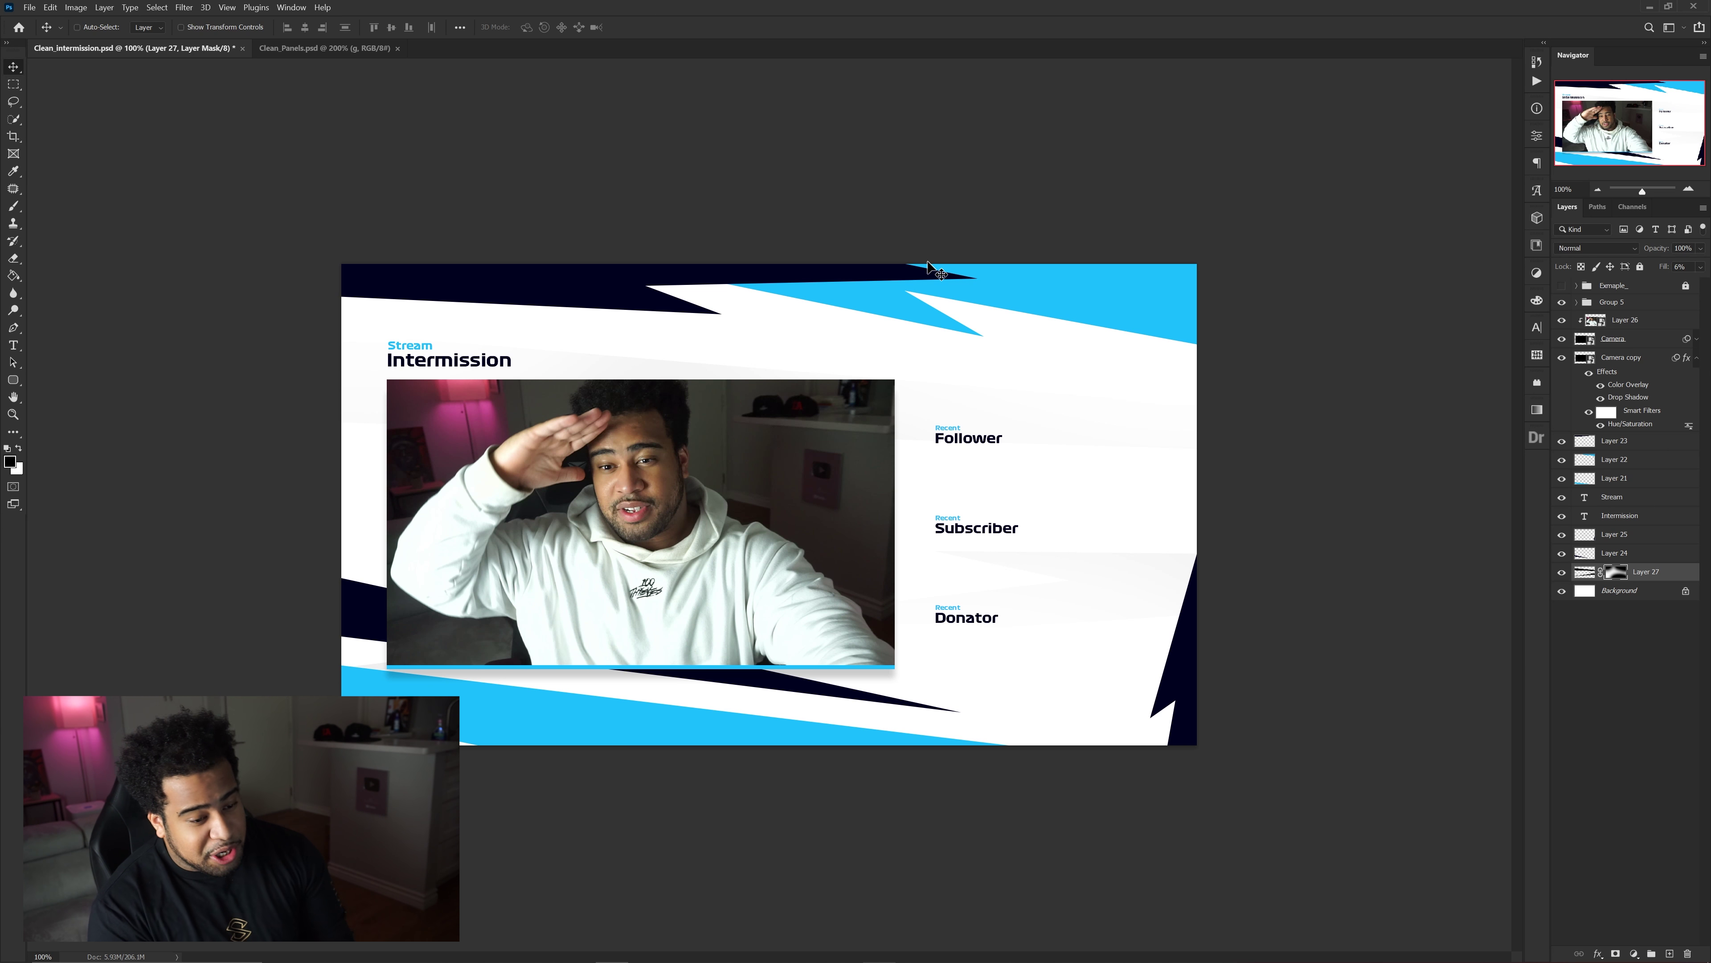
{"action": "key", "text": "f"}
{"action": "key", "text": "f"}
{"action": "left_click_drag", "start_coordinate": [1073, 436], "coordinate": [1367, 287]}
{"action": "key", "text": "f"}
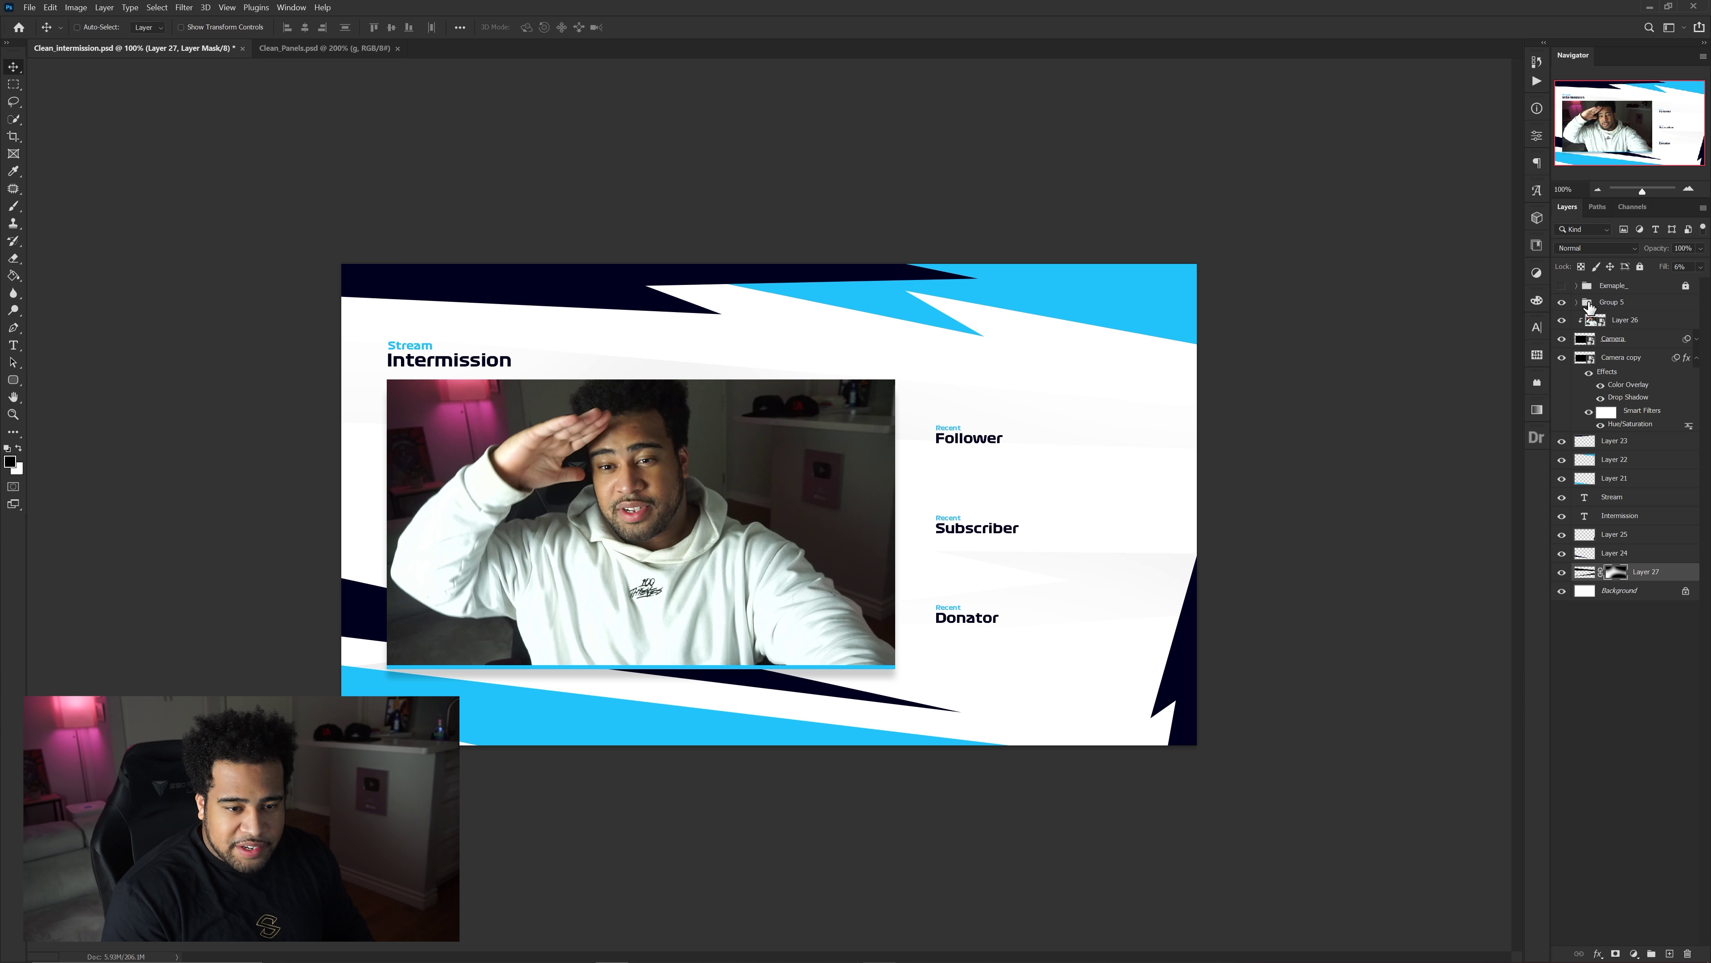
Delete the clipped webcam photo, Layer 26, from above the Camera layer.
{"action": "left_click", "coordinate": [1610, 303]}
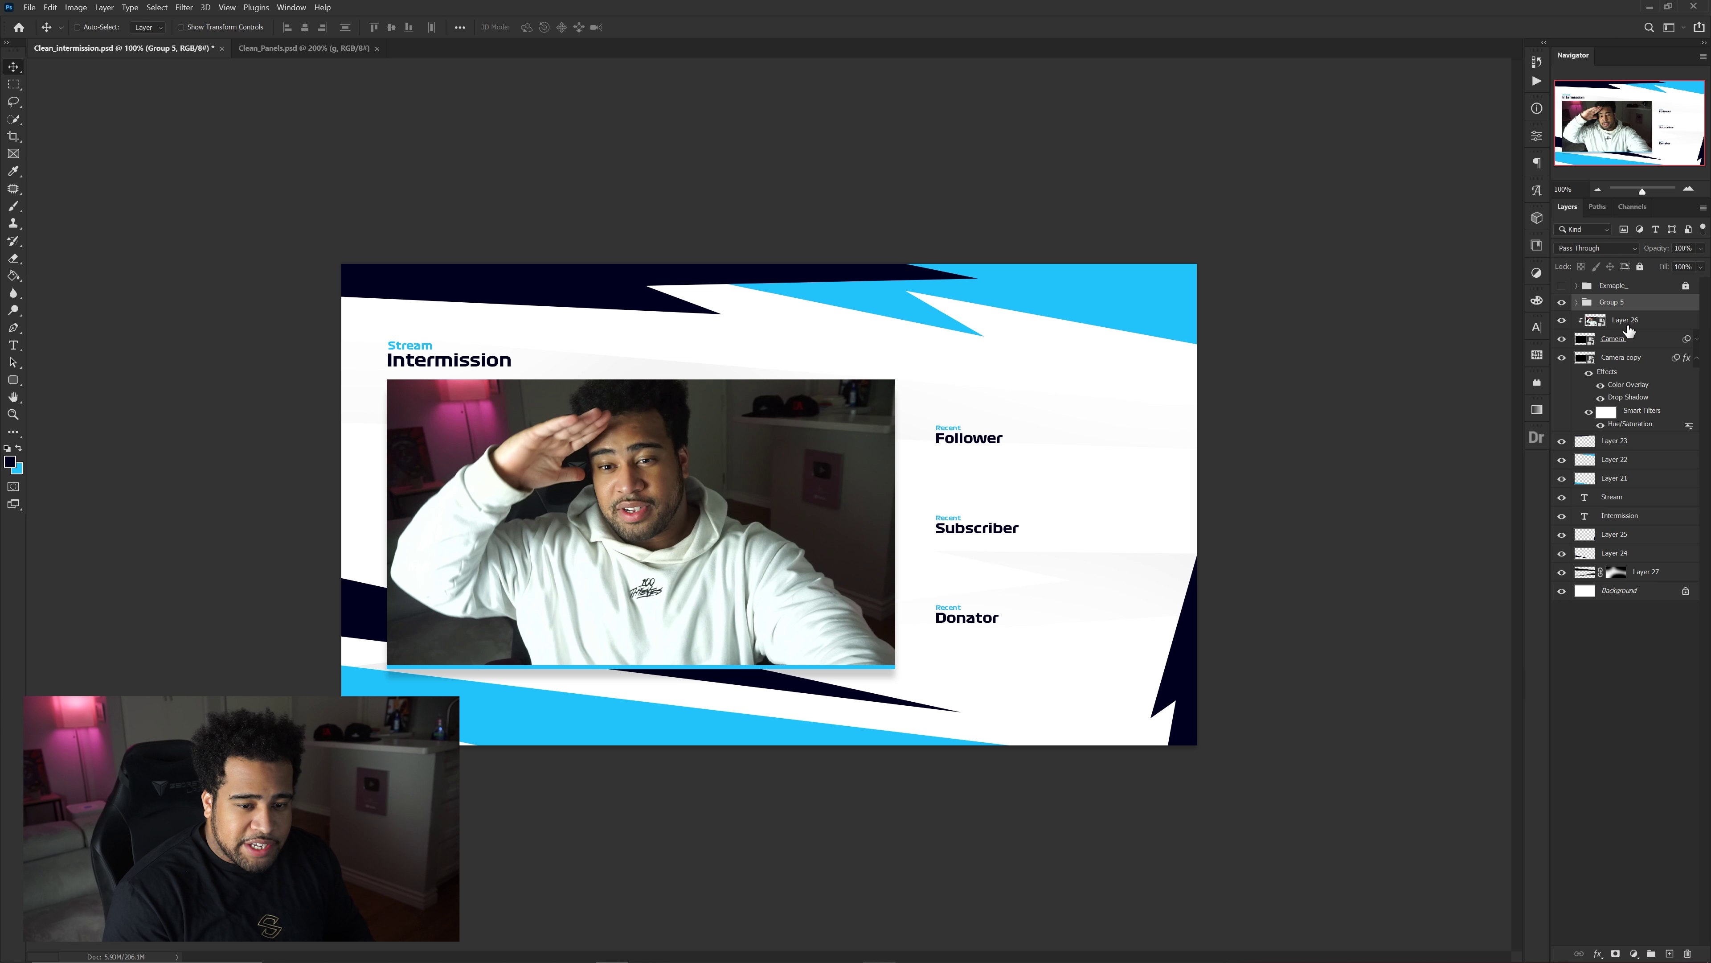
{"action": "left_click", "coordinate": [1593, 321]}
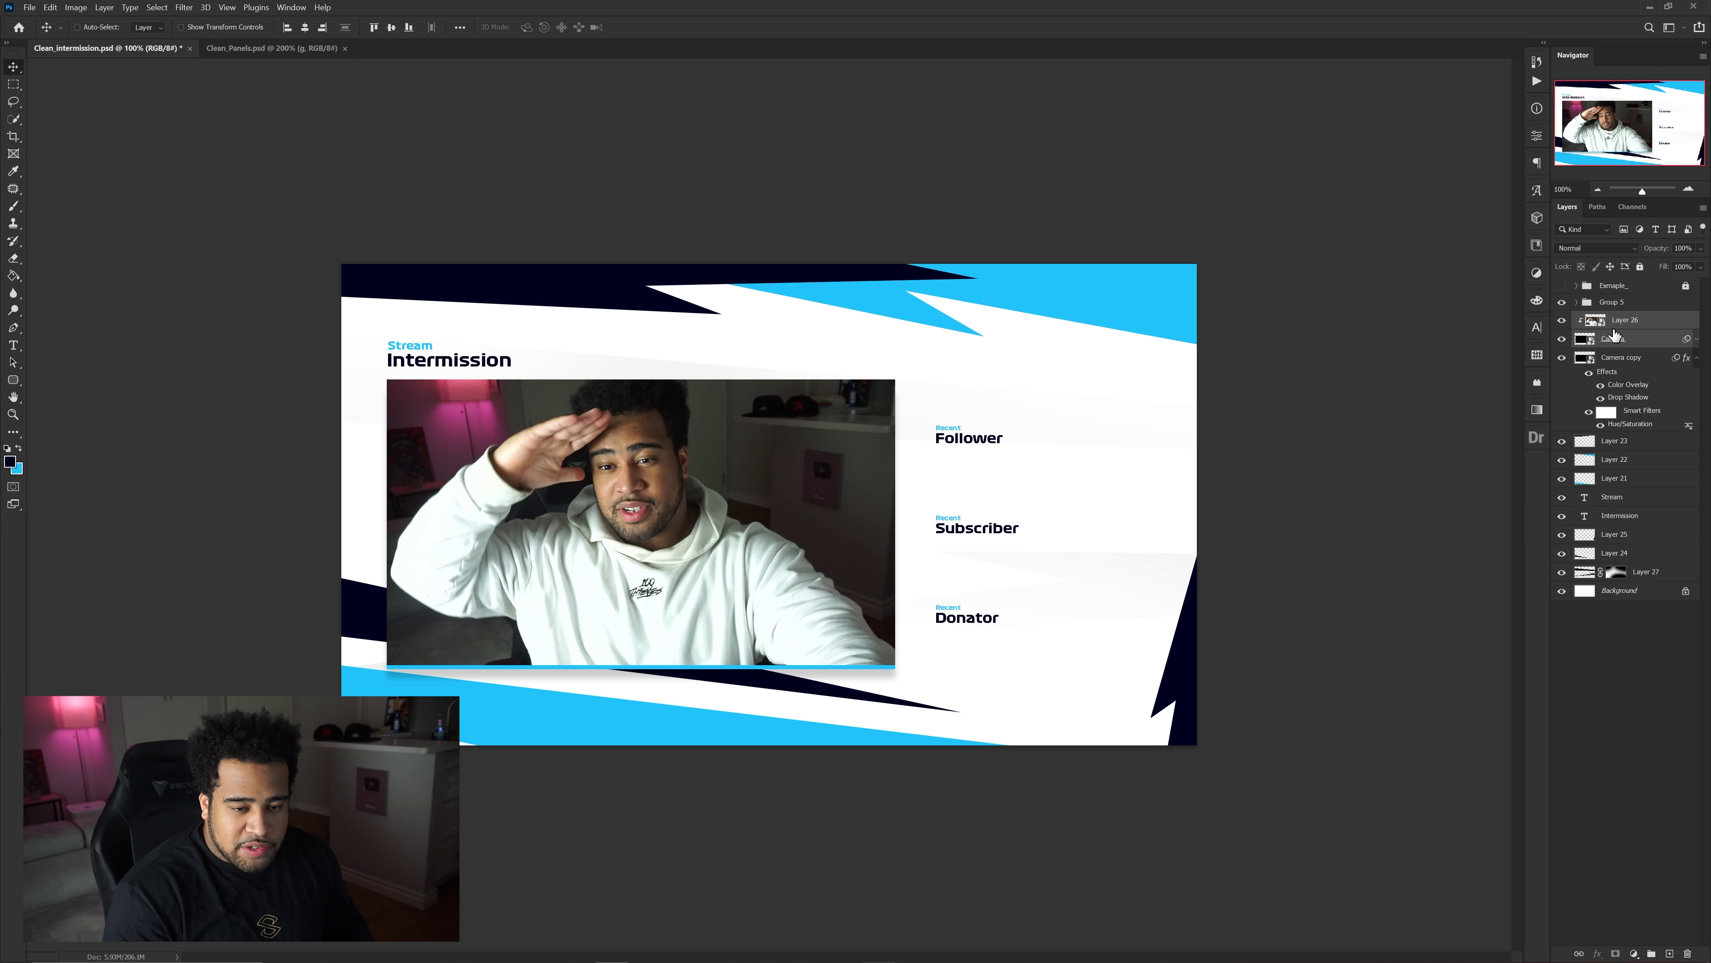
{"action": "key", "text": "Delete"}
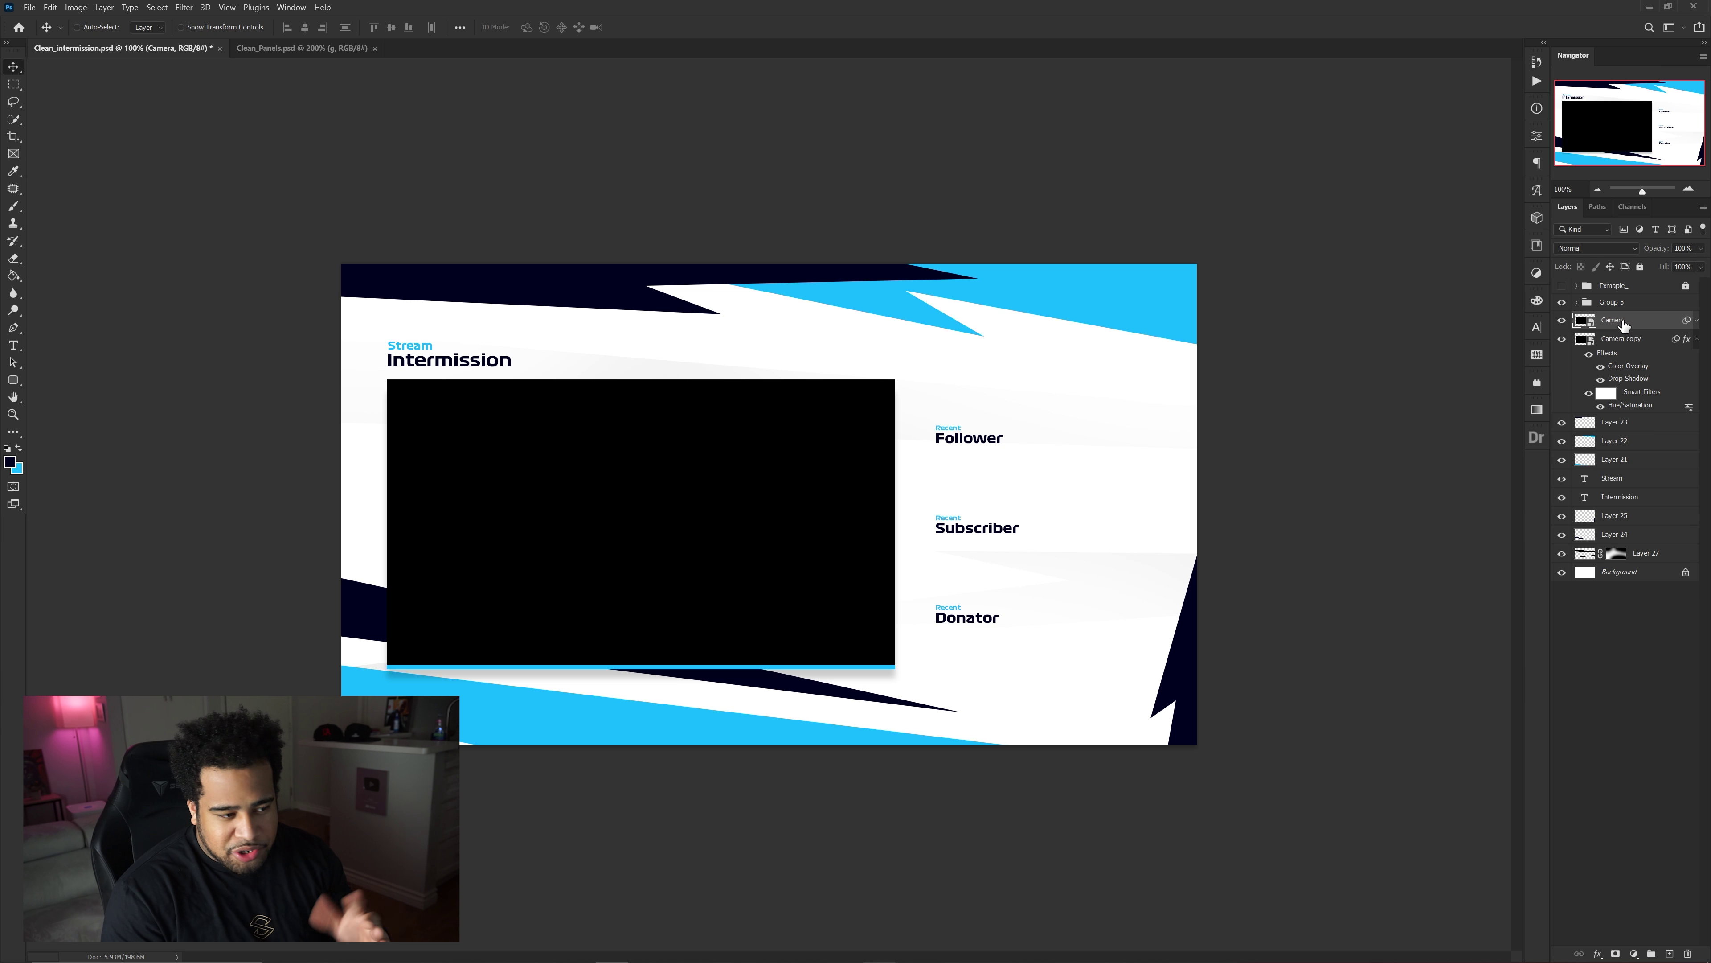
Move the Camera layer above Group 5 and convert the Background into a regular layer named Layer 0.
{"action": "left_click_drag", "start_coordinate": [1630, 323], "coordinate": [1619, 295]}
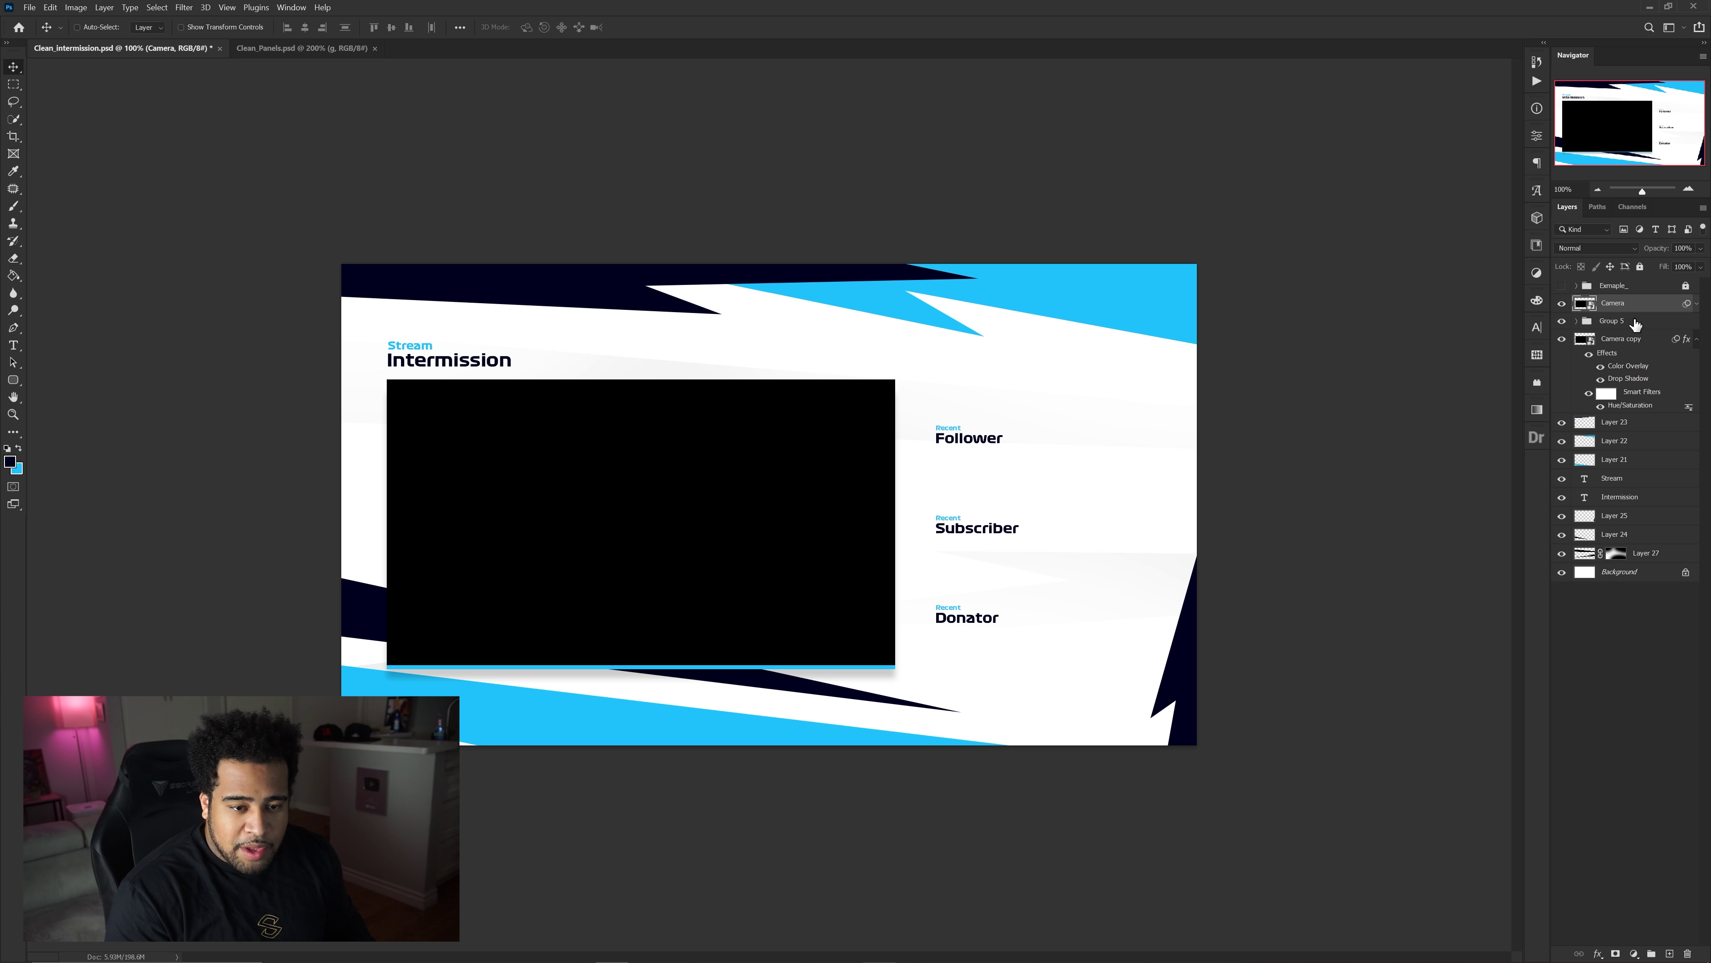
{"action": "left_click", "coordinate": [1620, 324]}
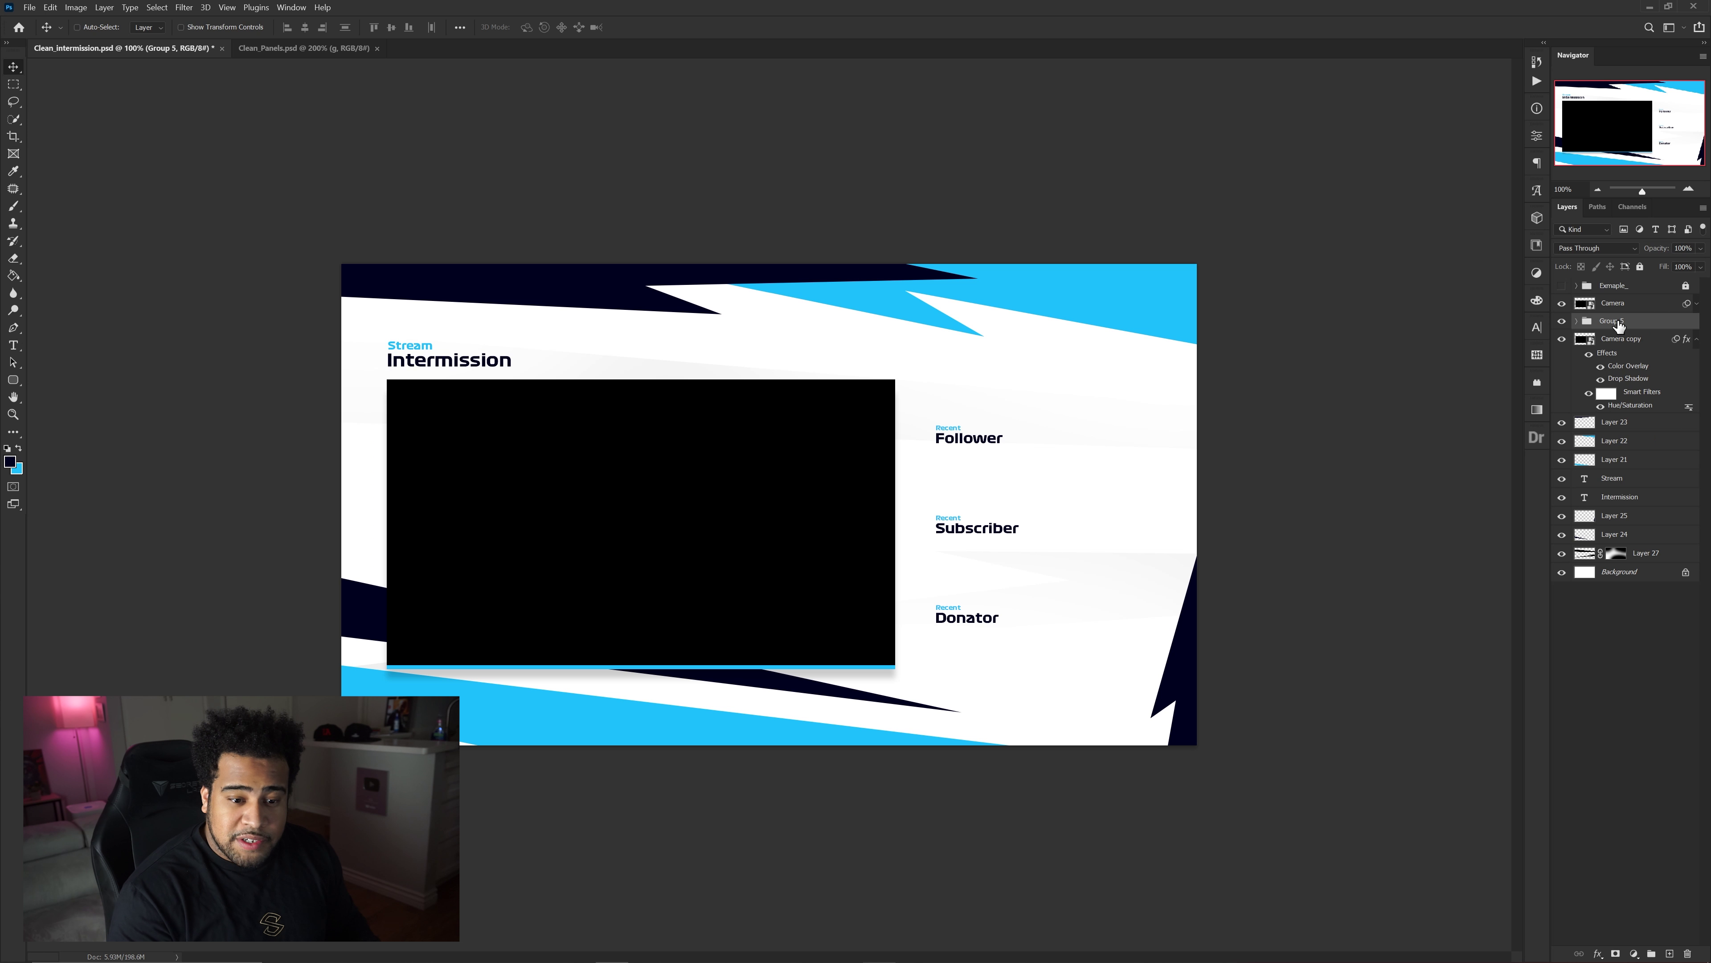
{"action": "double_click", "coordinate": [1656, 578]}
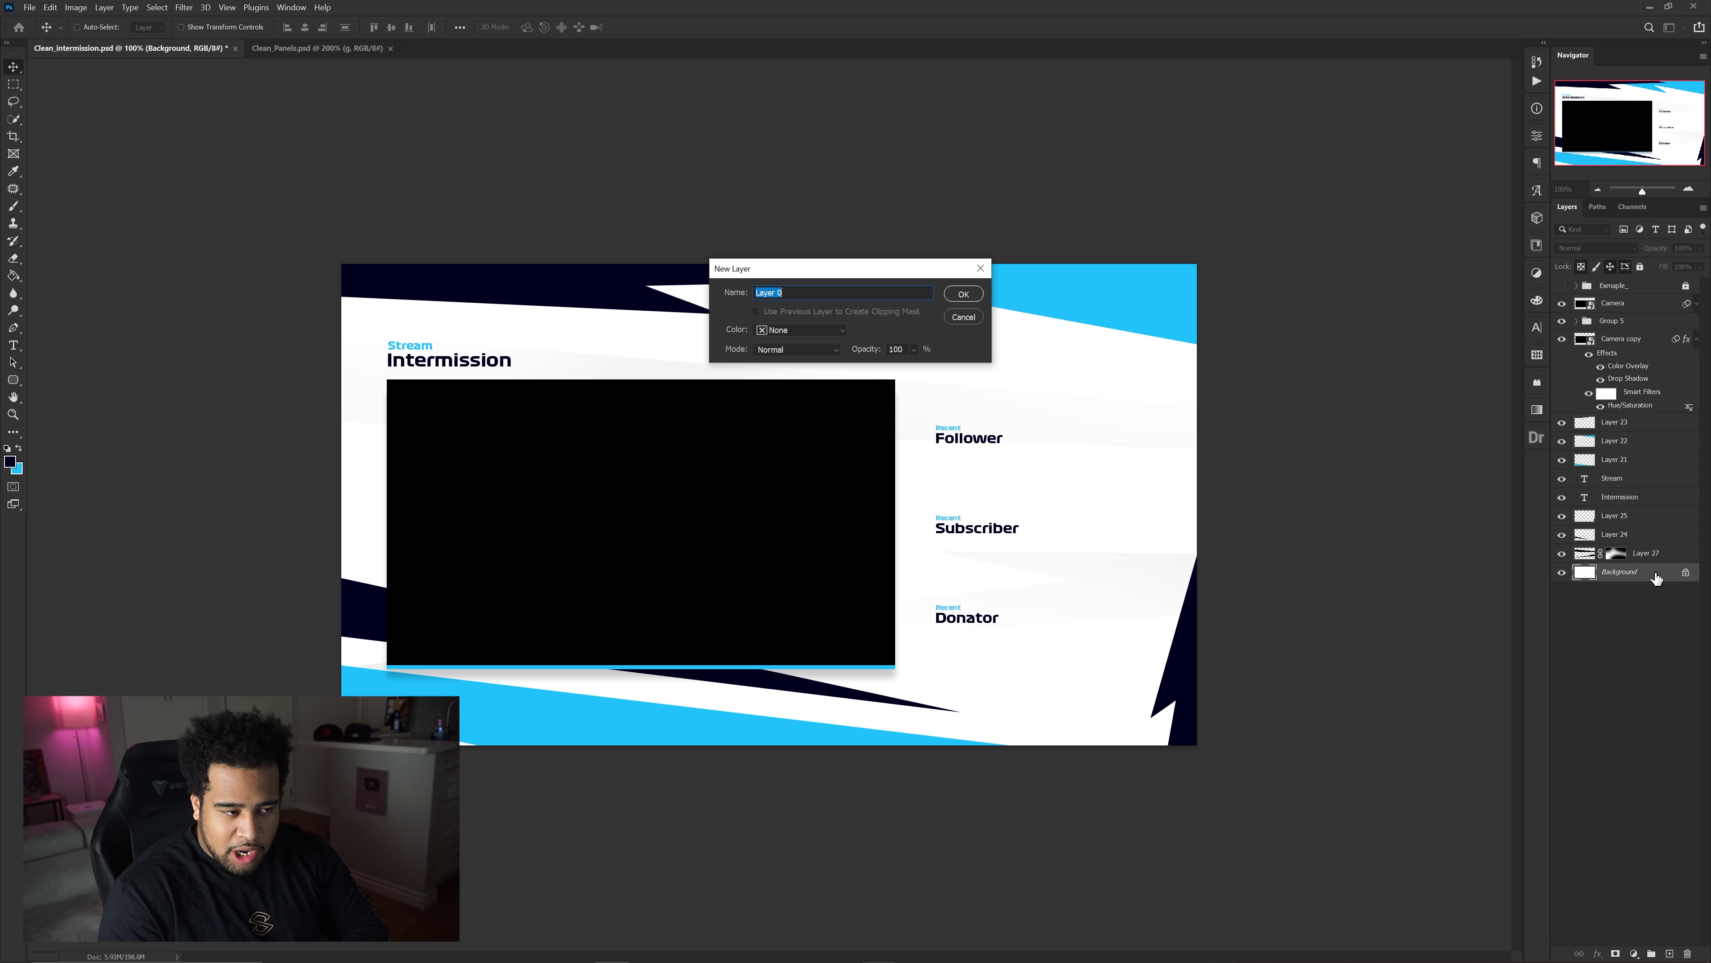
{"action": "key", "text": "Return"}
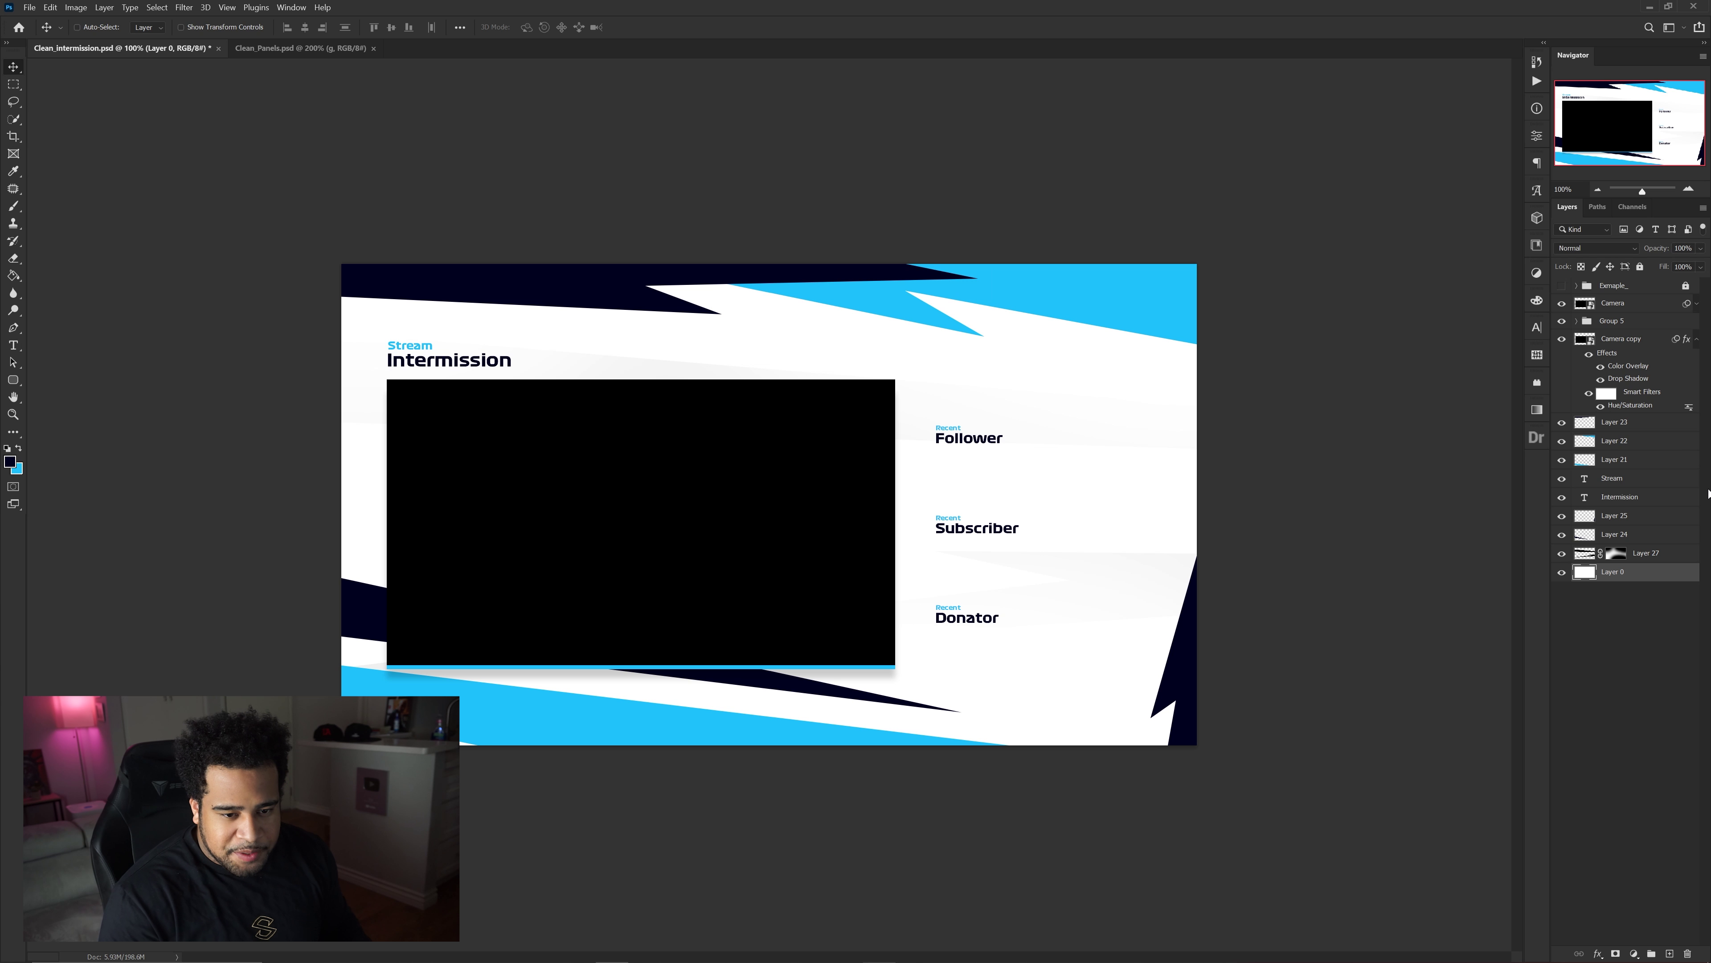
Group all layers from Group 5 down to Layer 0, and merge a duplicate of that group into a single layer.
{"action": "left_click", "coordinate": [1620, 319]}
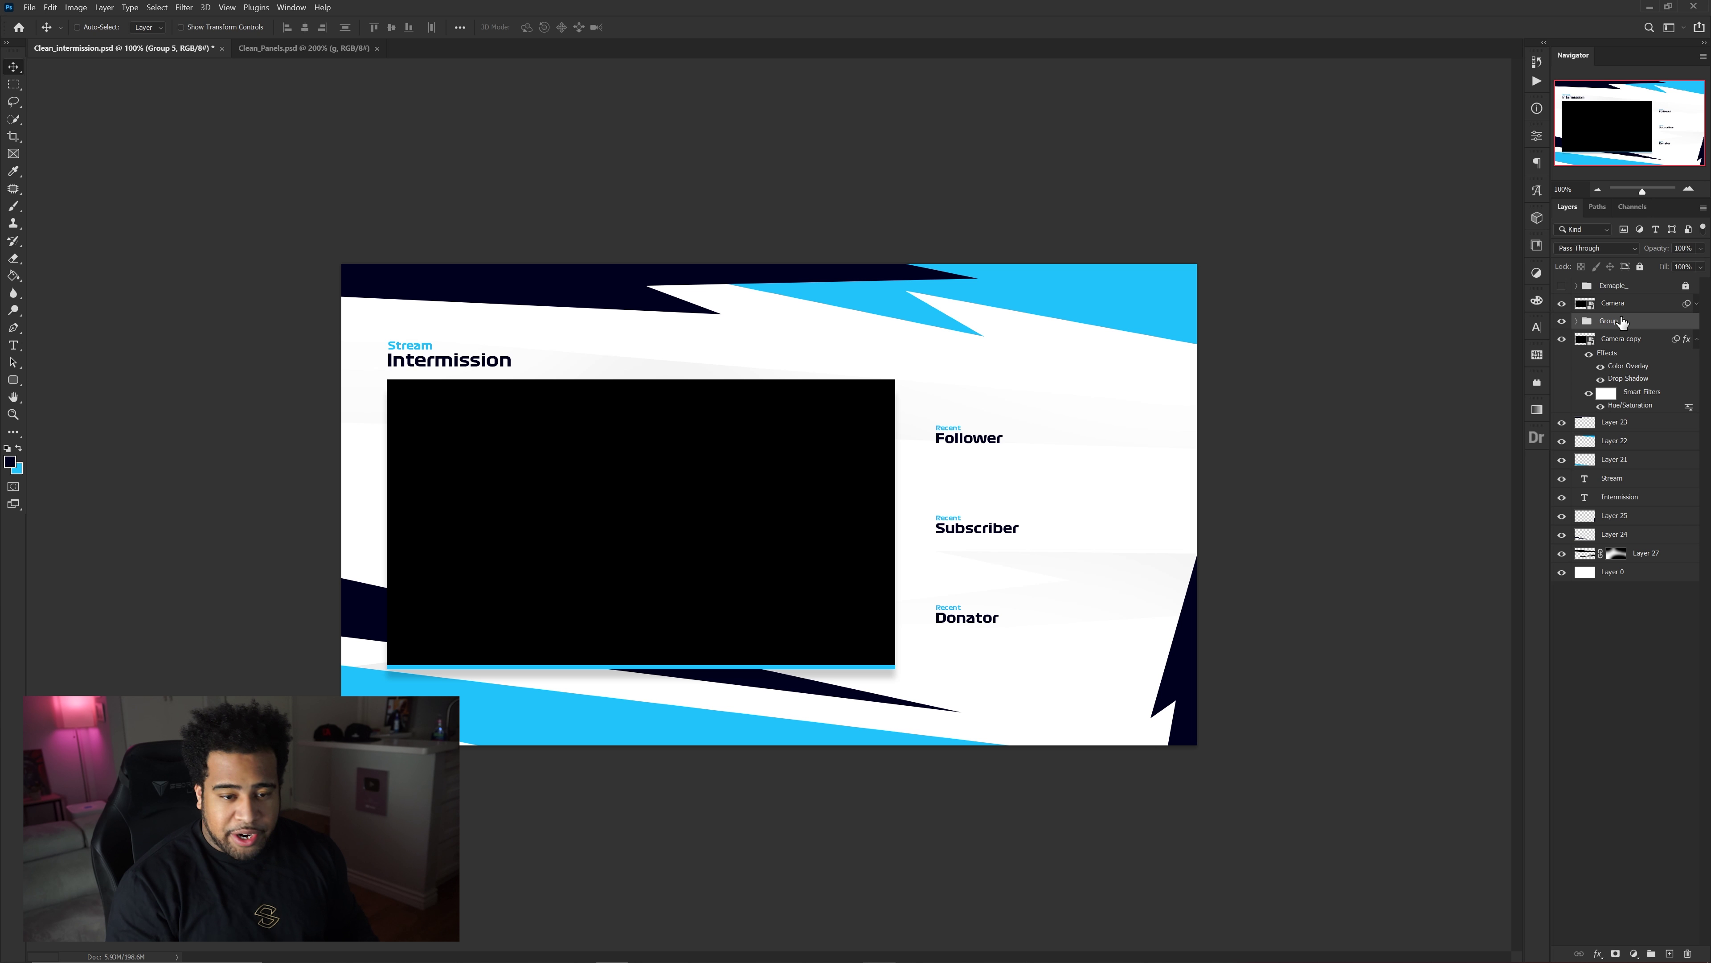
{"action": "left_click", "coordinate": [1628, 573], "text": "shift"}
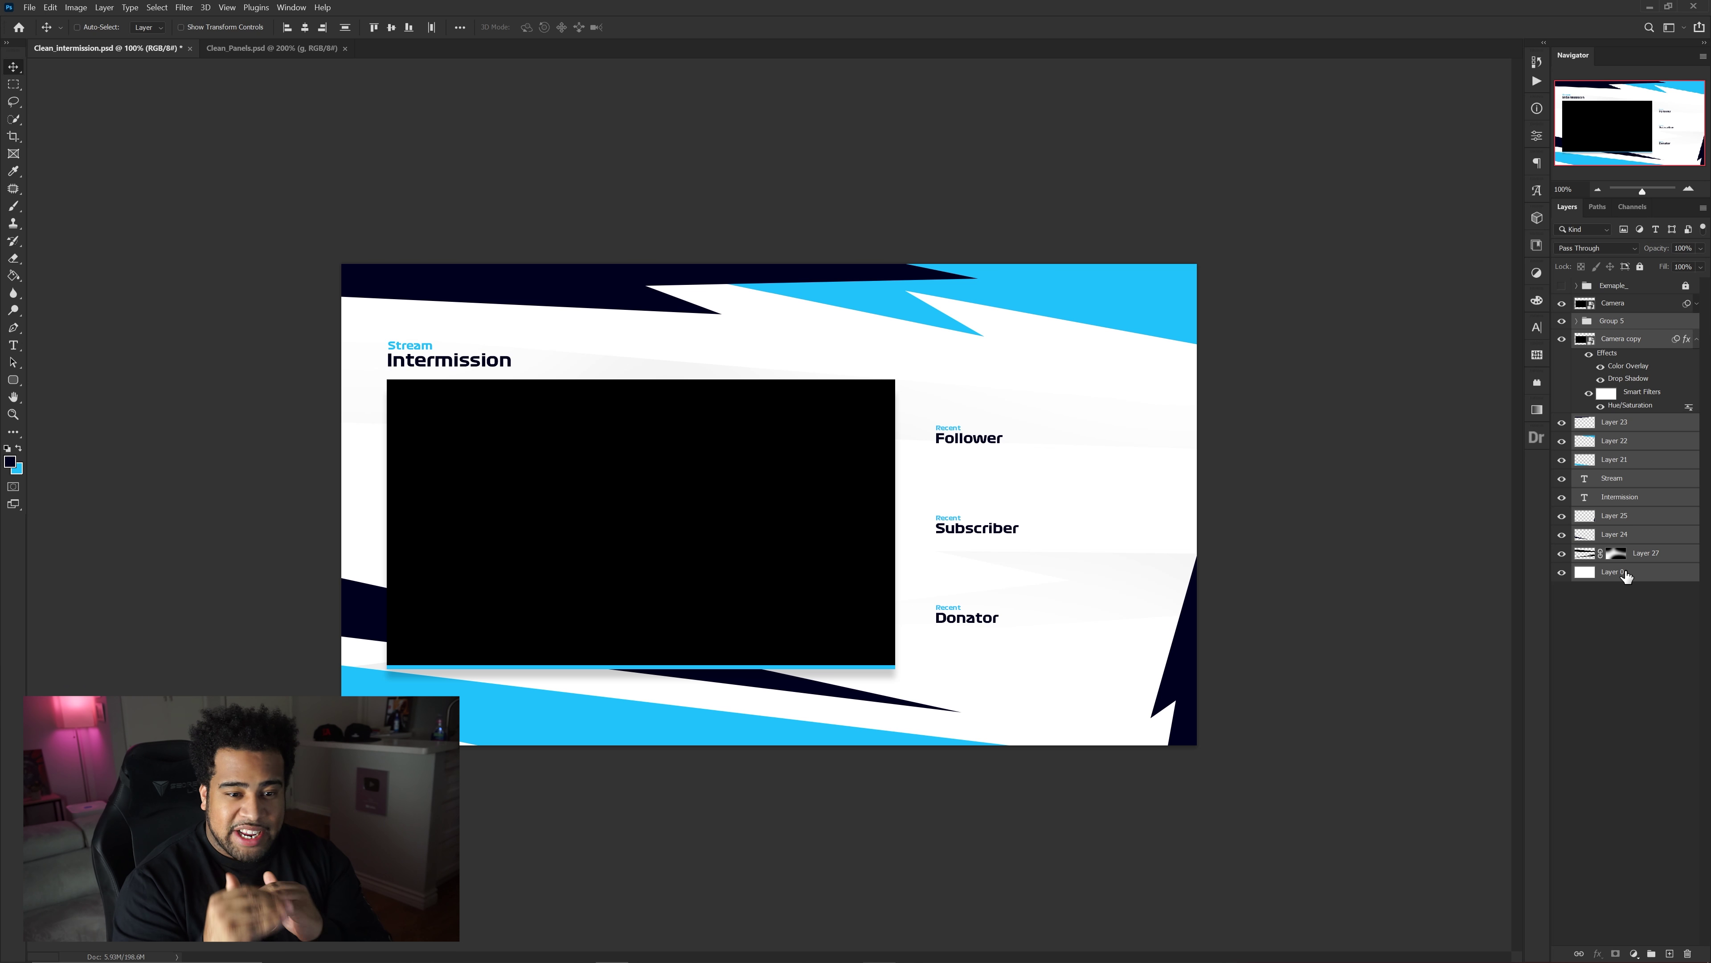
{"action": "key", "text": "ctrl+g"}
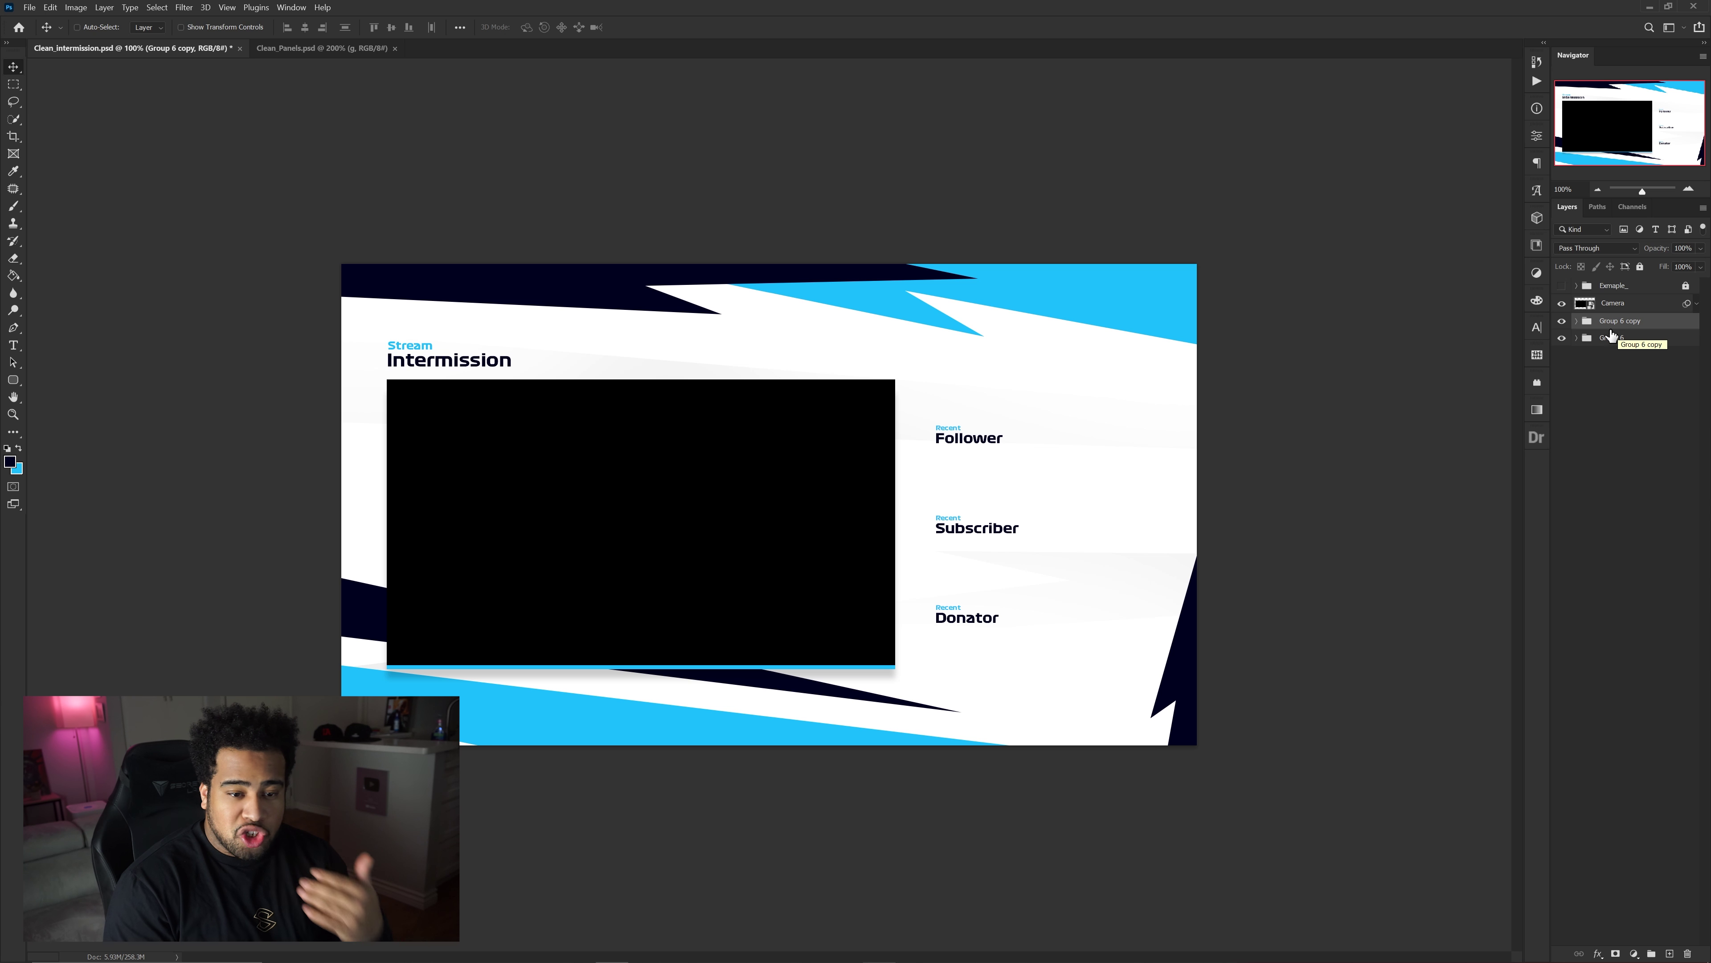
{"action": "key", "text": "ctrl+e"}
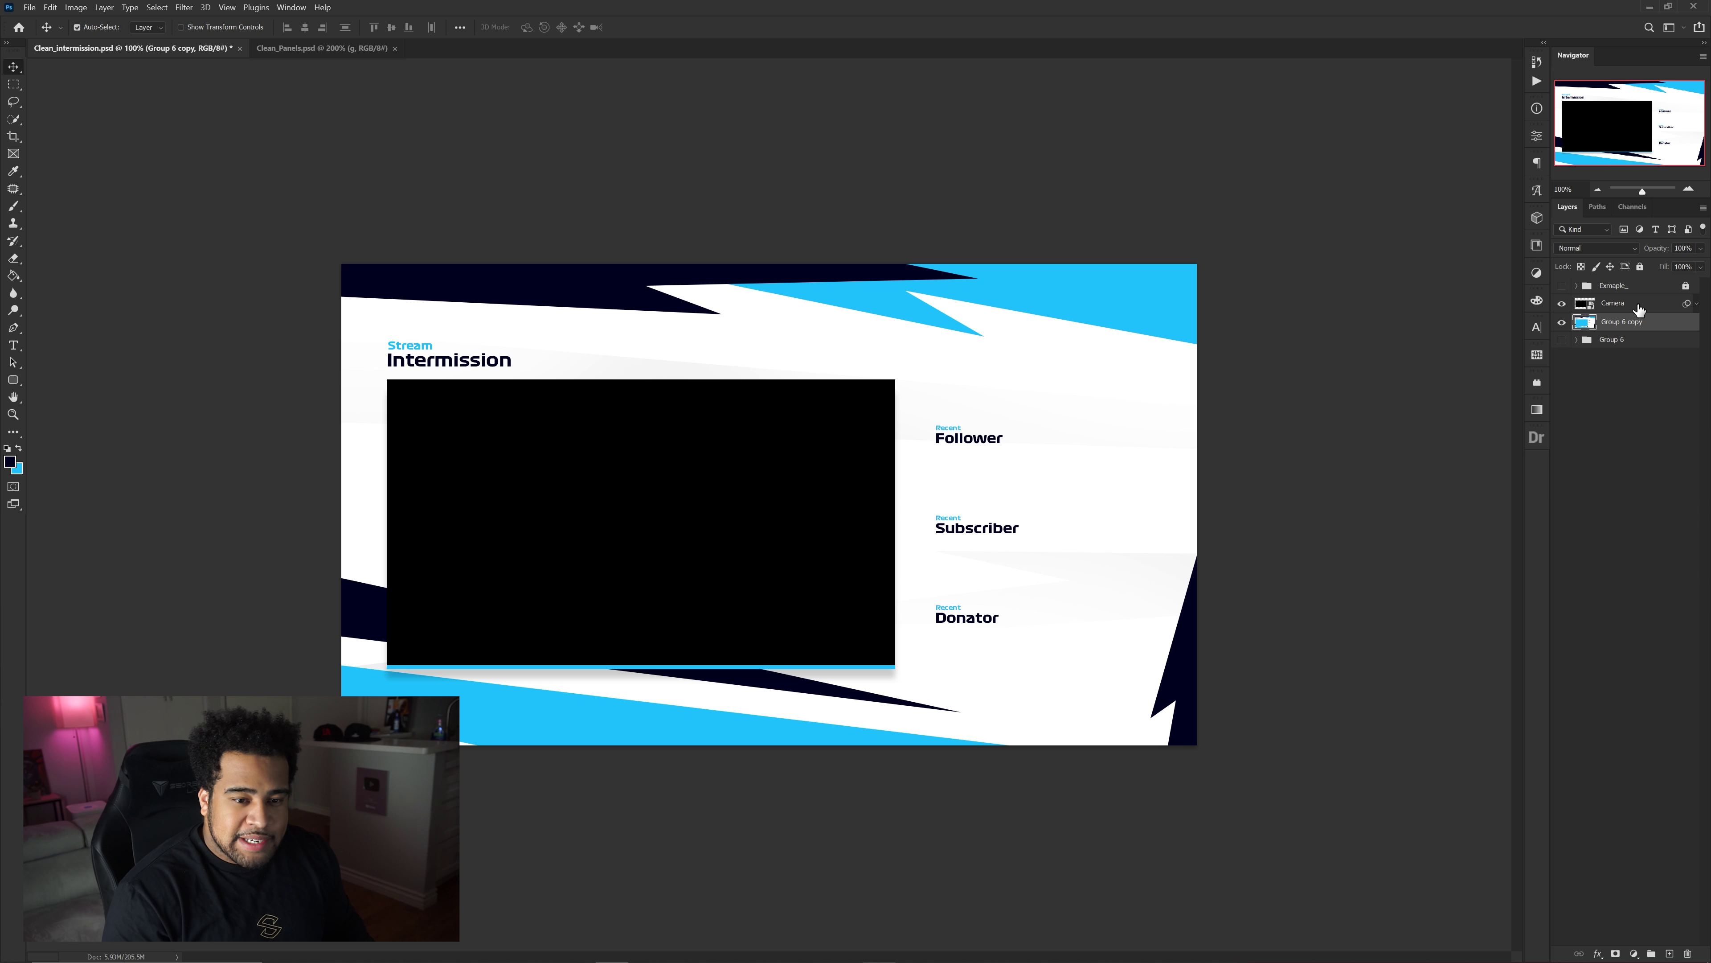
Cut the Camera layer's rectangle out of the merged Group 6 copy layer, with the Camera layer hidden, and deselect.
{"action": "left_click", "coordinate": [1585, 303], "text": "ctrl"}
{"action": "left_click", "coordinate": [1562, 304]}
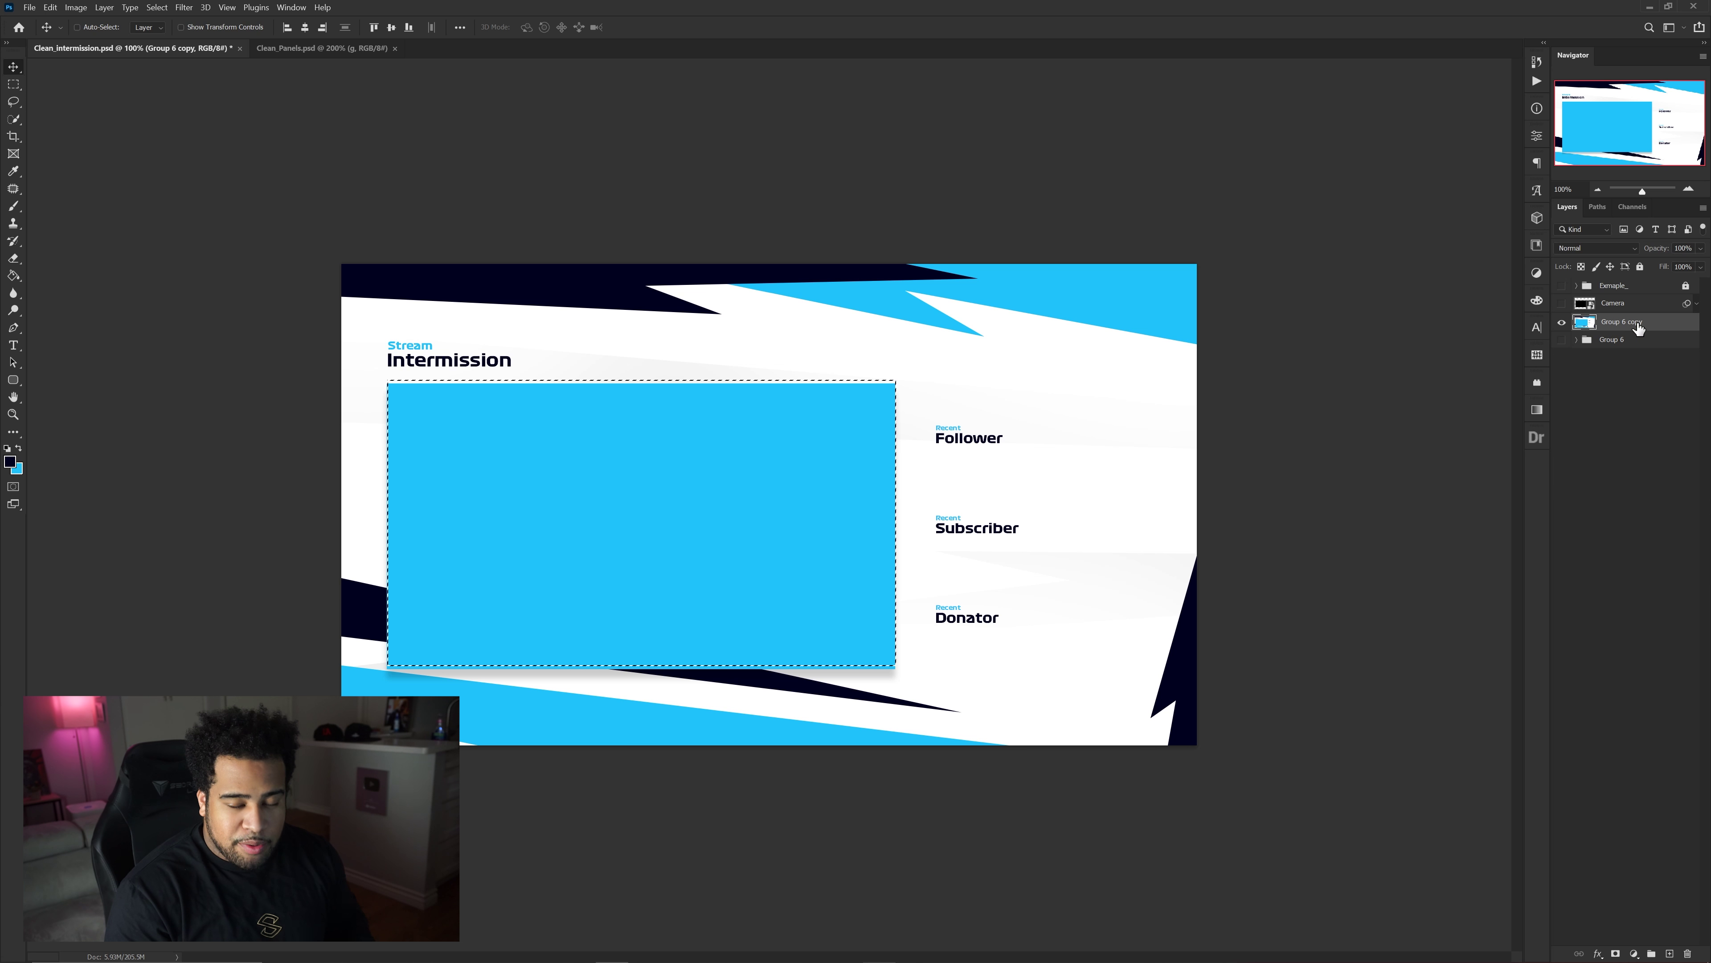
{"action": "key", "text": "Delete"}
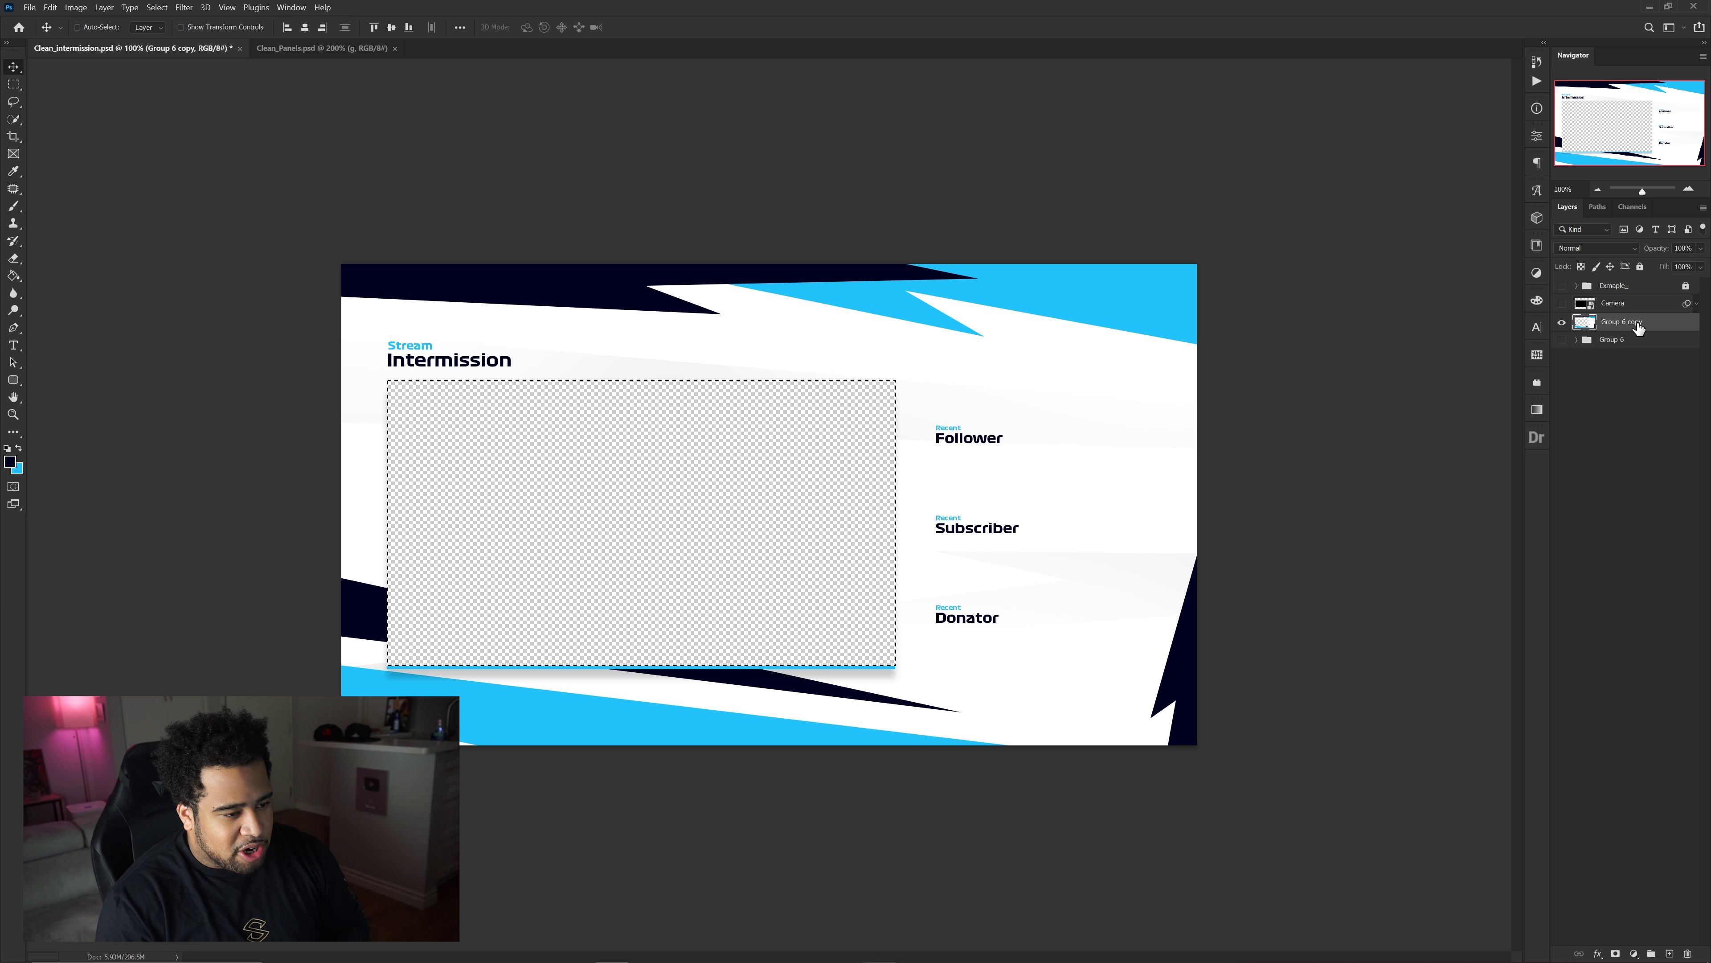
{"action": "key", "text": "ctrl+d"}
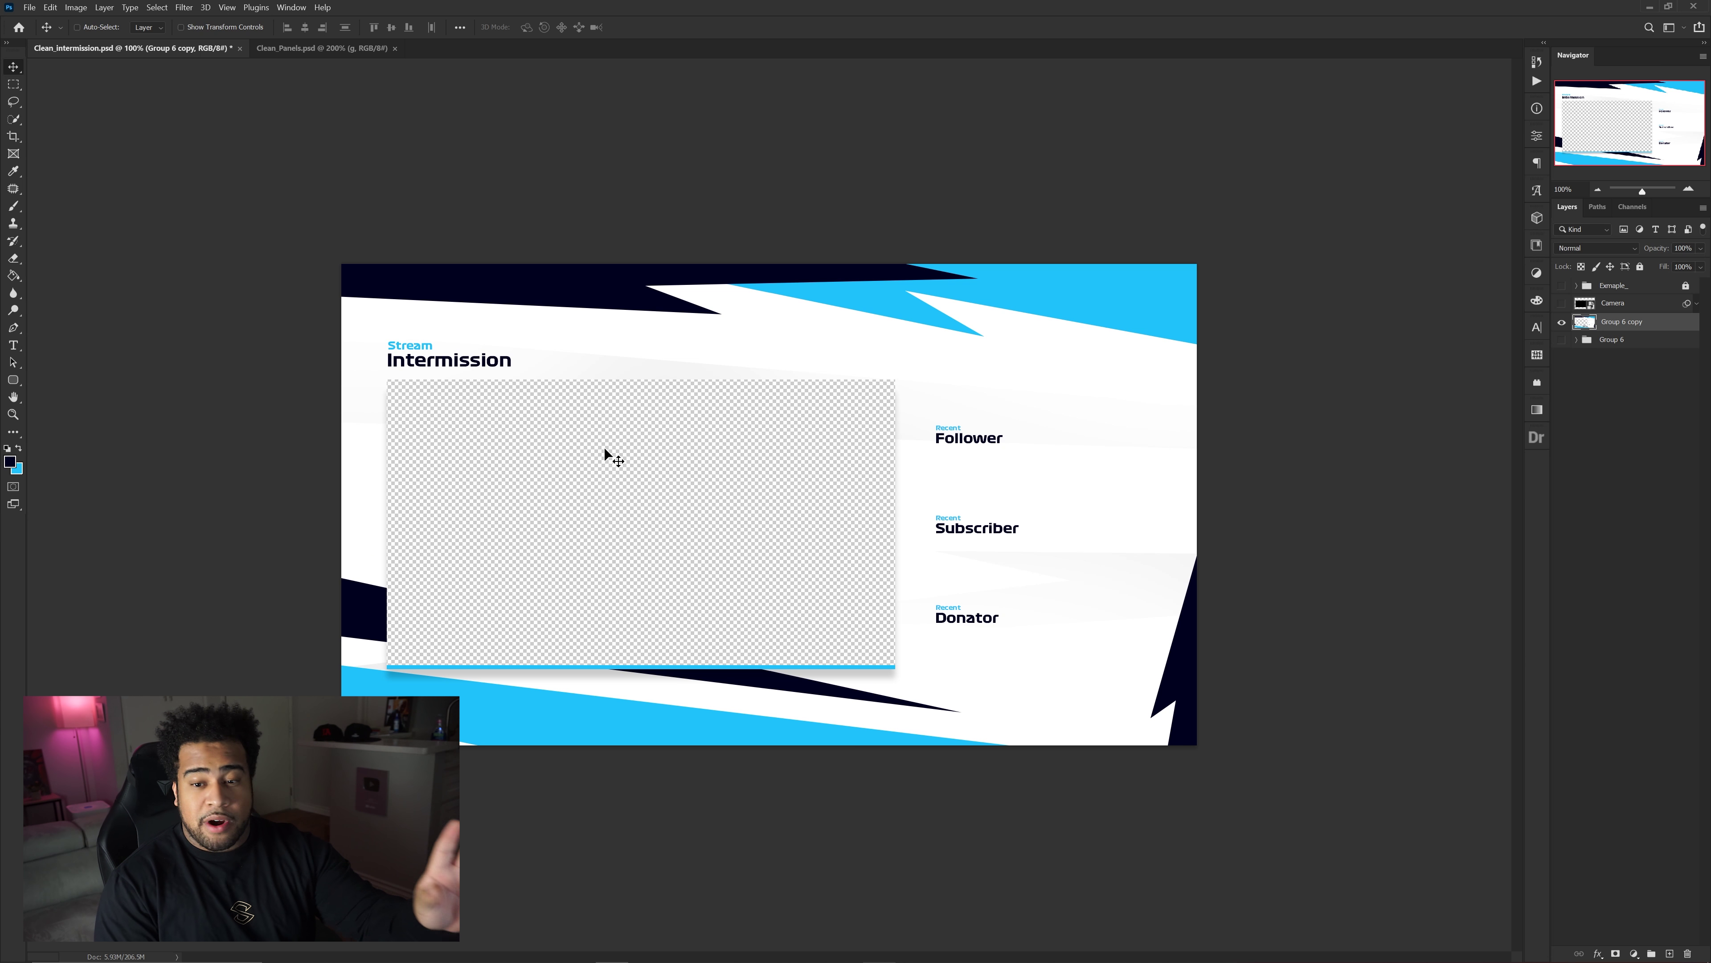
Set up a Save for Web export as PNG-24 with transparency, check its preview, and cancel the export.
{"action": "left_click", "coordinate": [29, 8]}
{"action": "mouse_move", "coordinate": [67, 195]}
{"action": "left_click", "coordinate": [270, 241]}
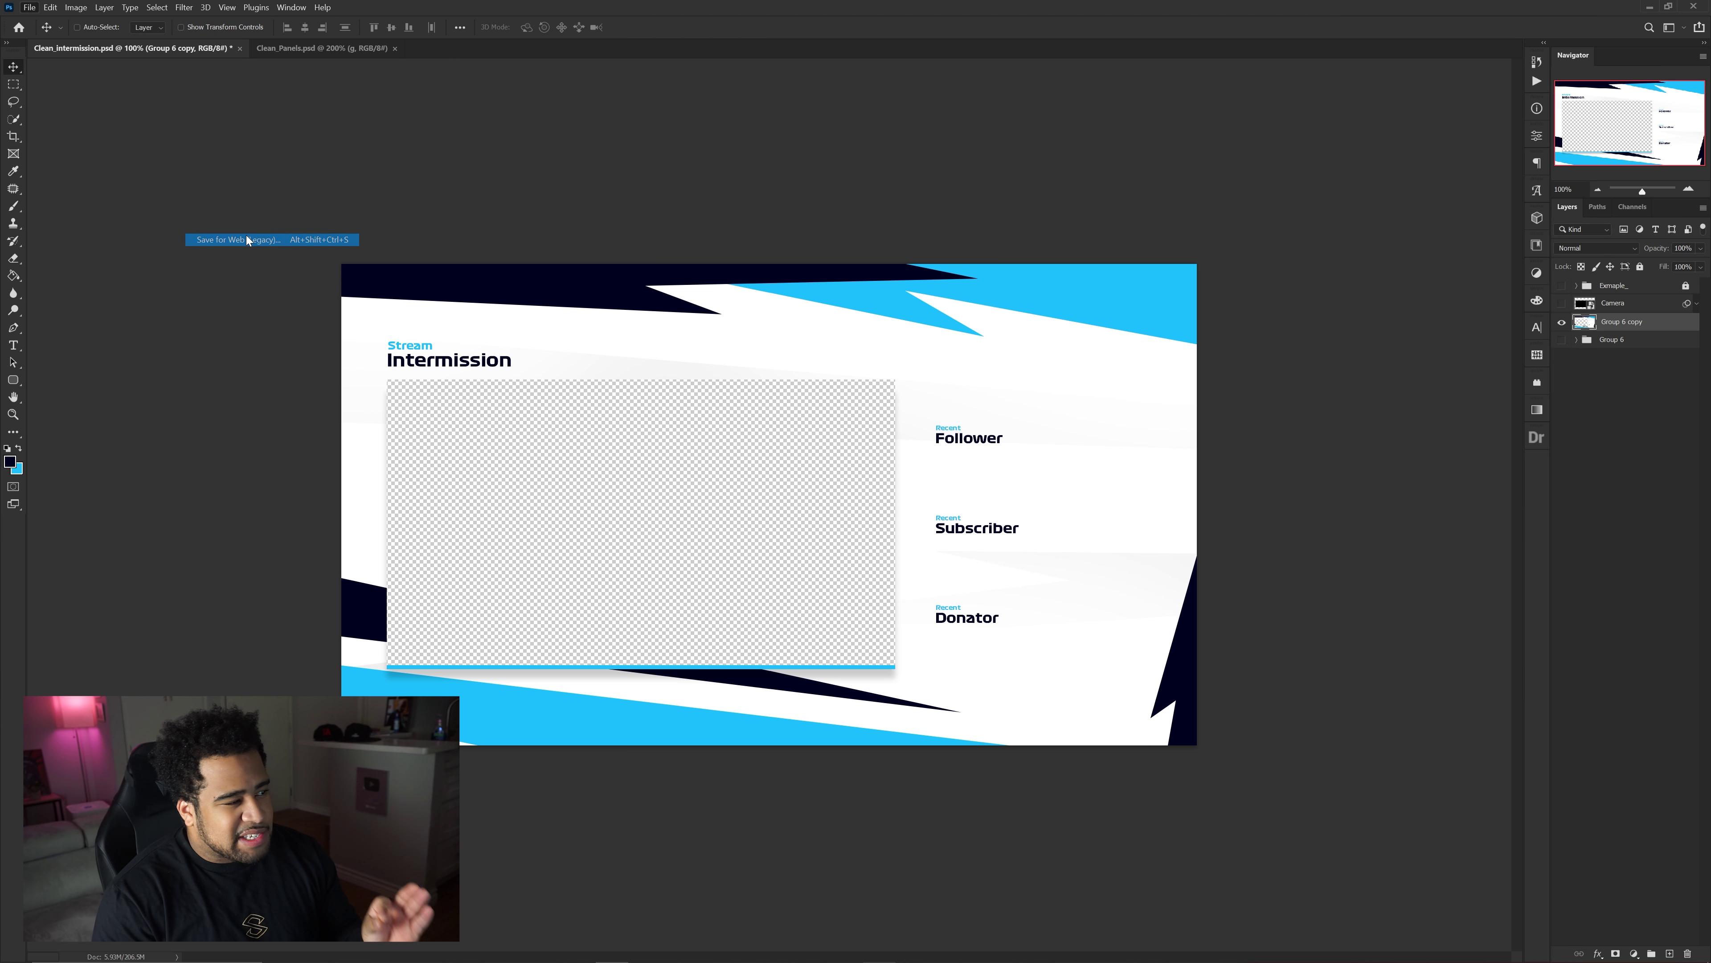
{"action": "left_click", "coordinate": [1073, 303]}
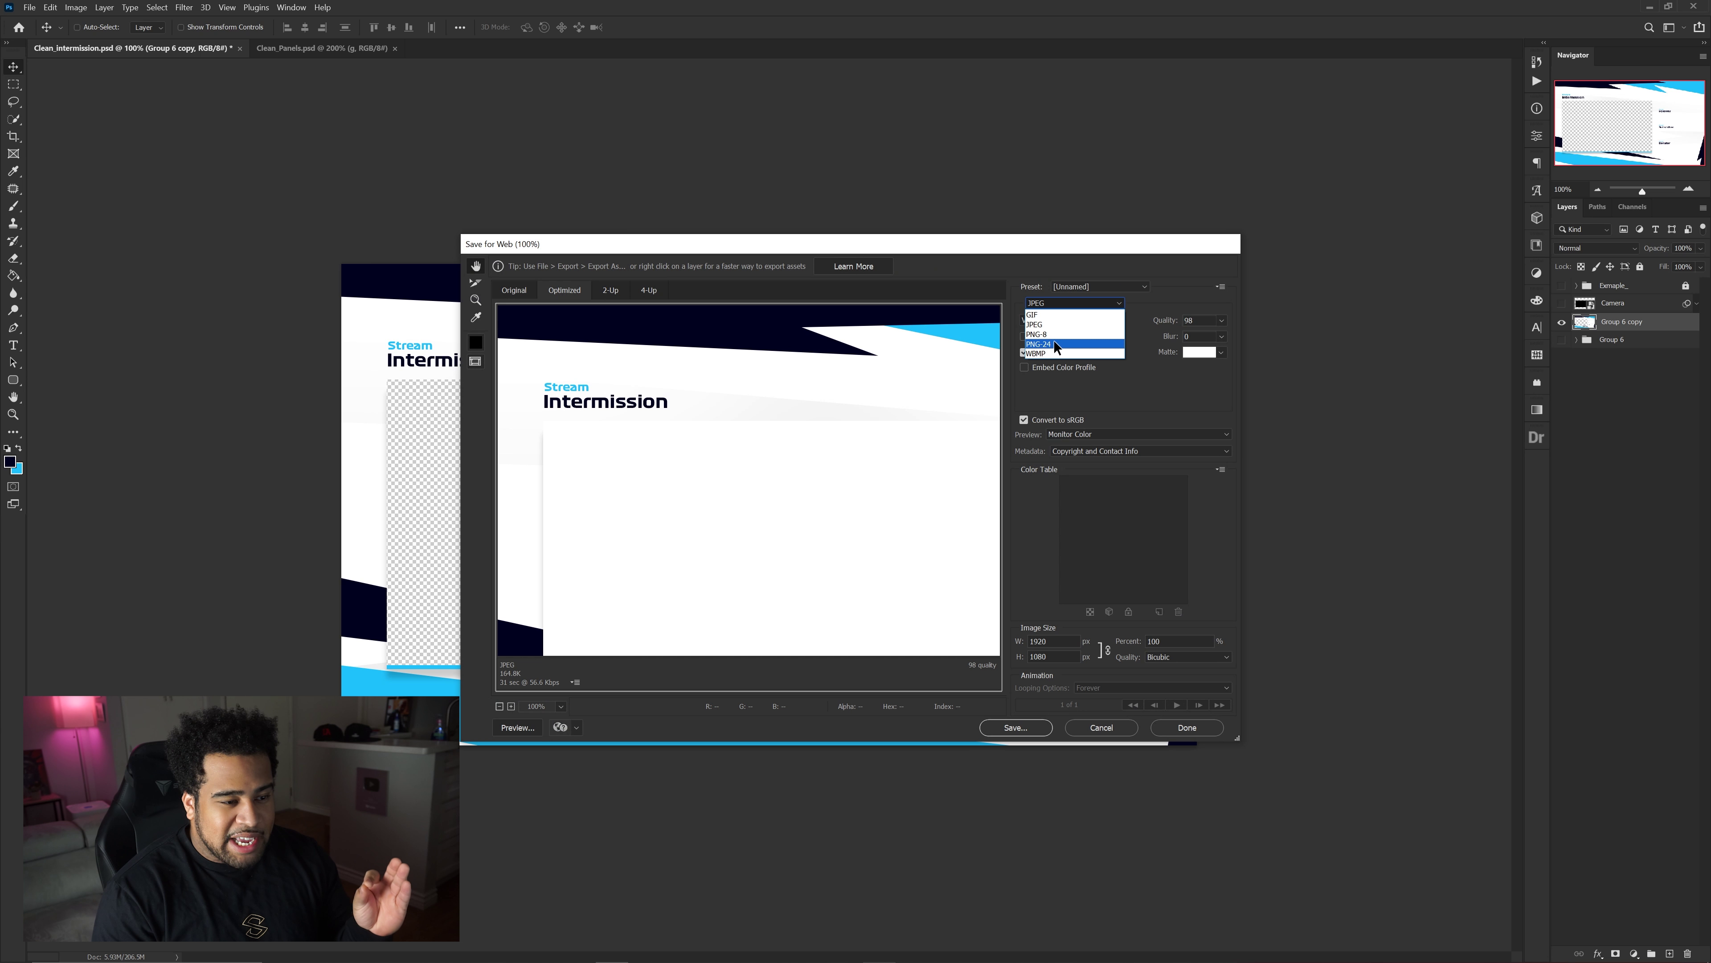
{"action": "left_click", "coordinate": [1071, 348]}
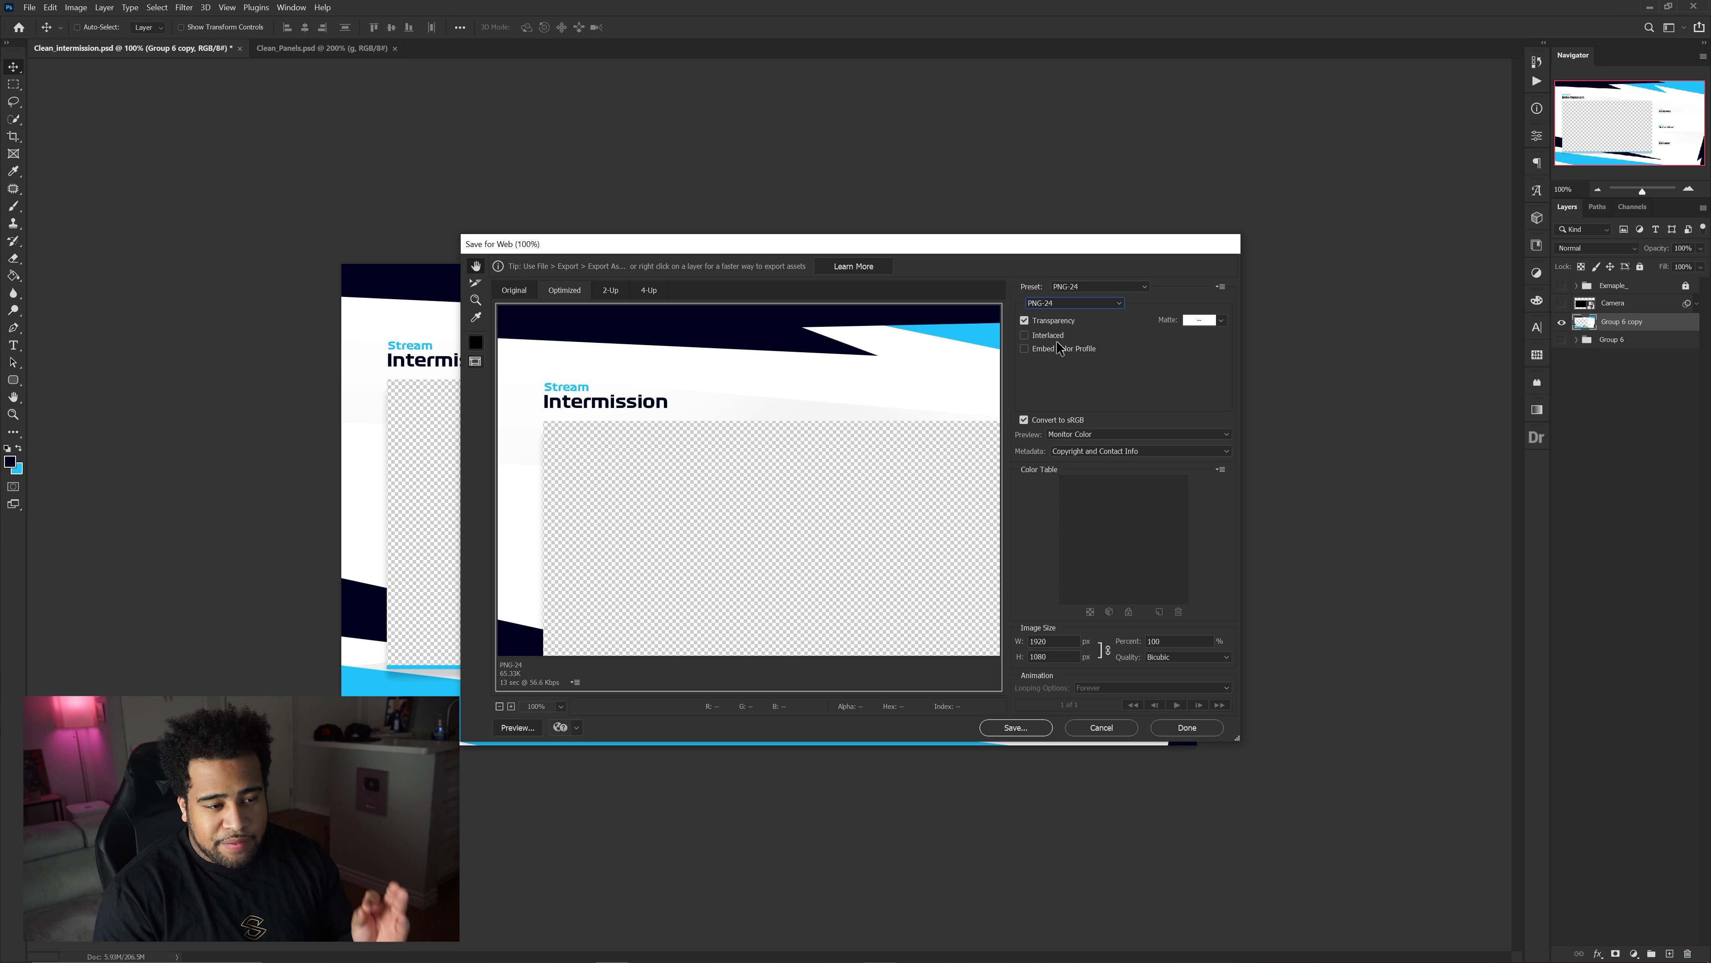
{"action": "left_click", "coordinate": [1024, 320]}
{"action": "left_click", "coordinate": [1025, 320]}
{"action": "scroll", "coordinate": [630, 413], "scroll_direction": "down", "scroll_amount": 3}
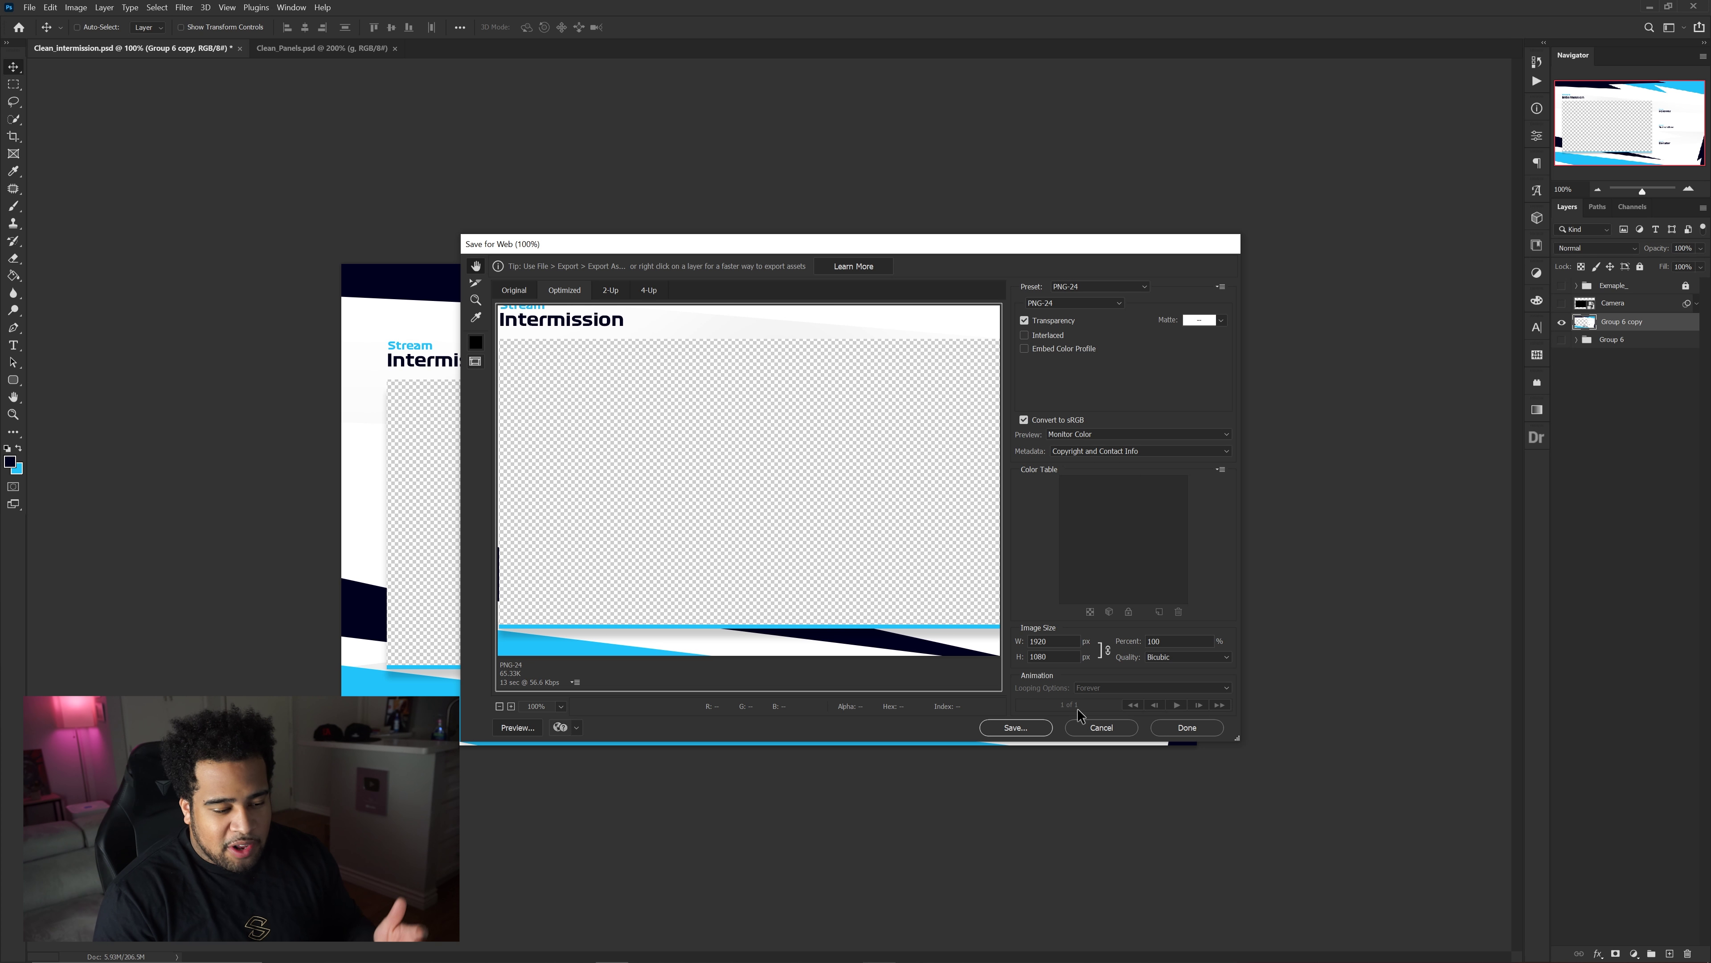
{"action": "left_click", "coordinate": [1091, 728]}
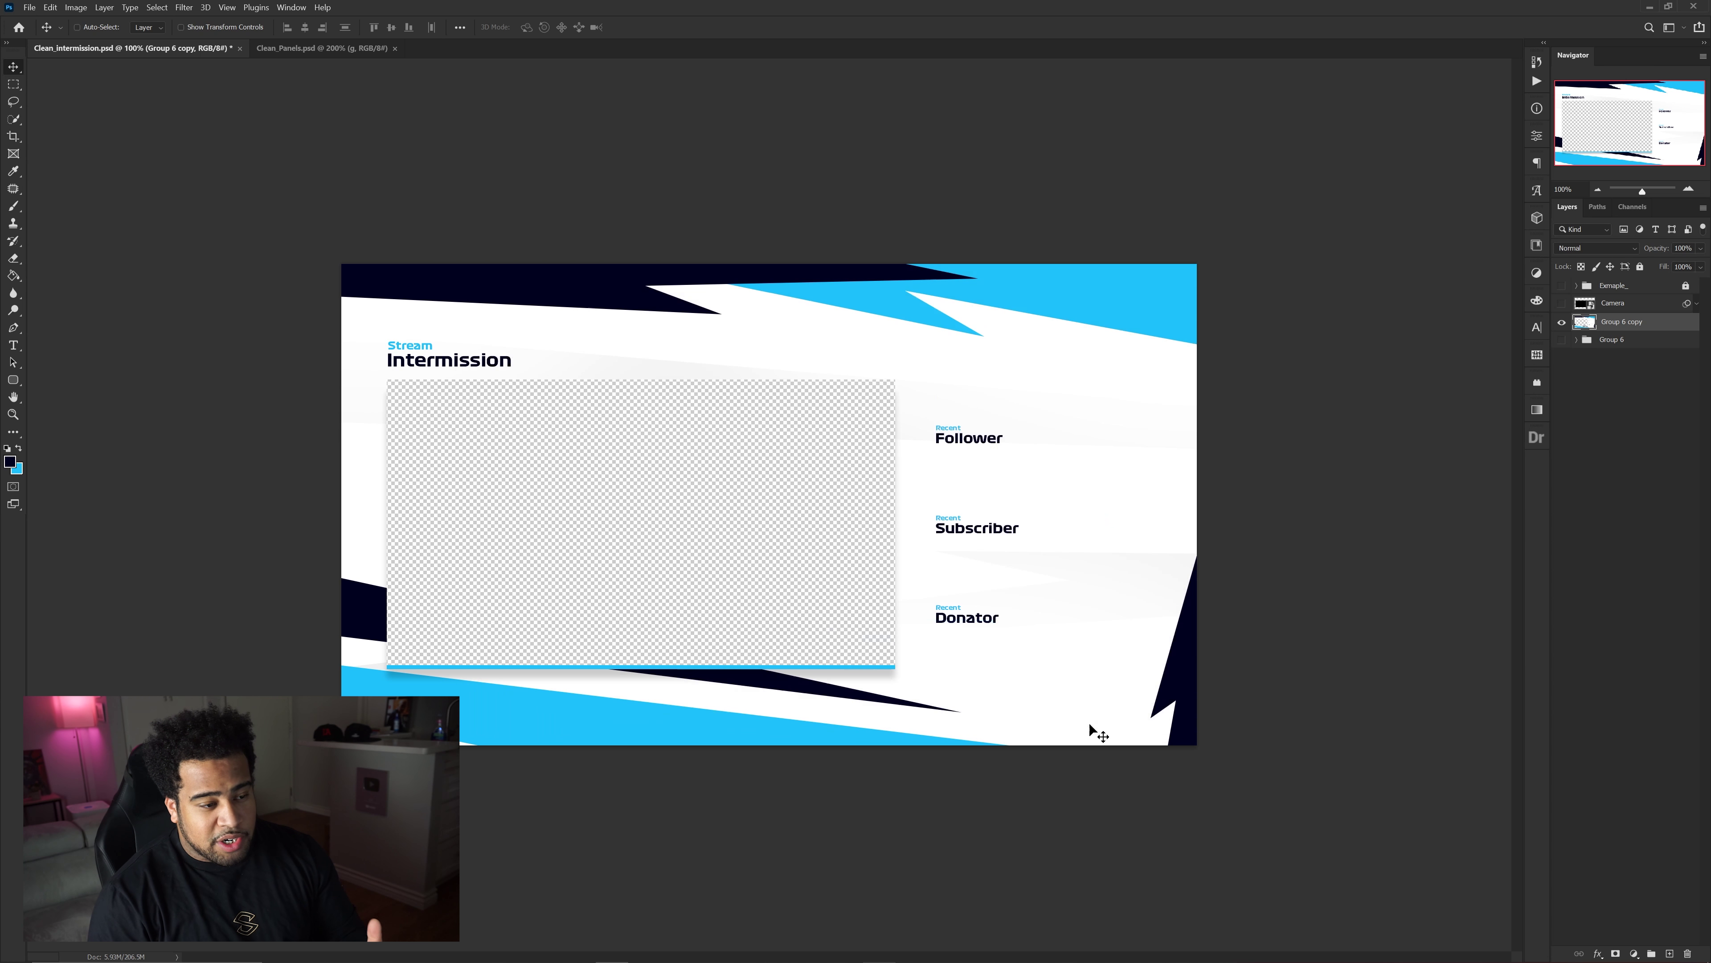
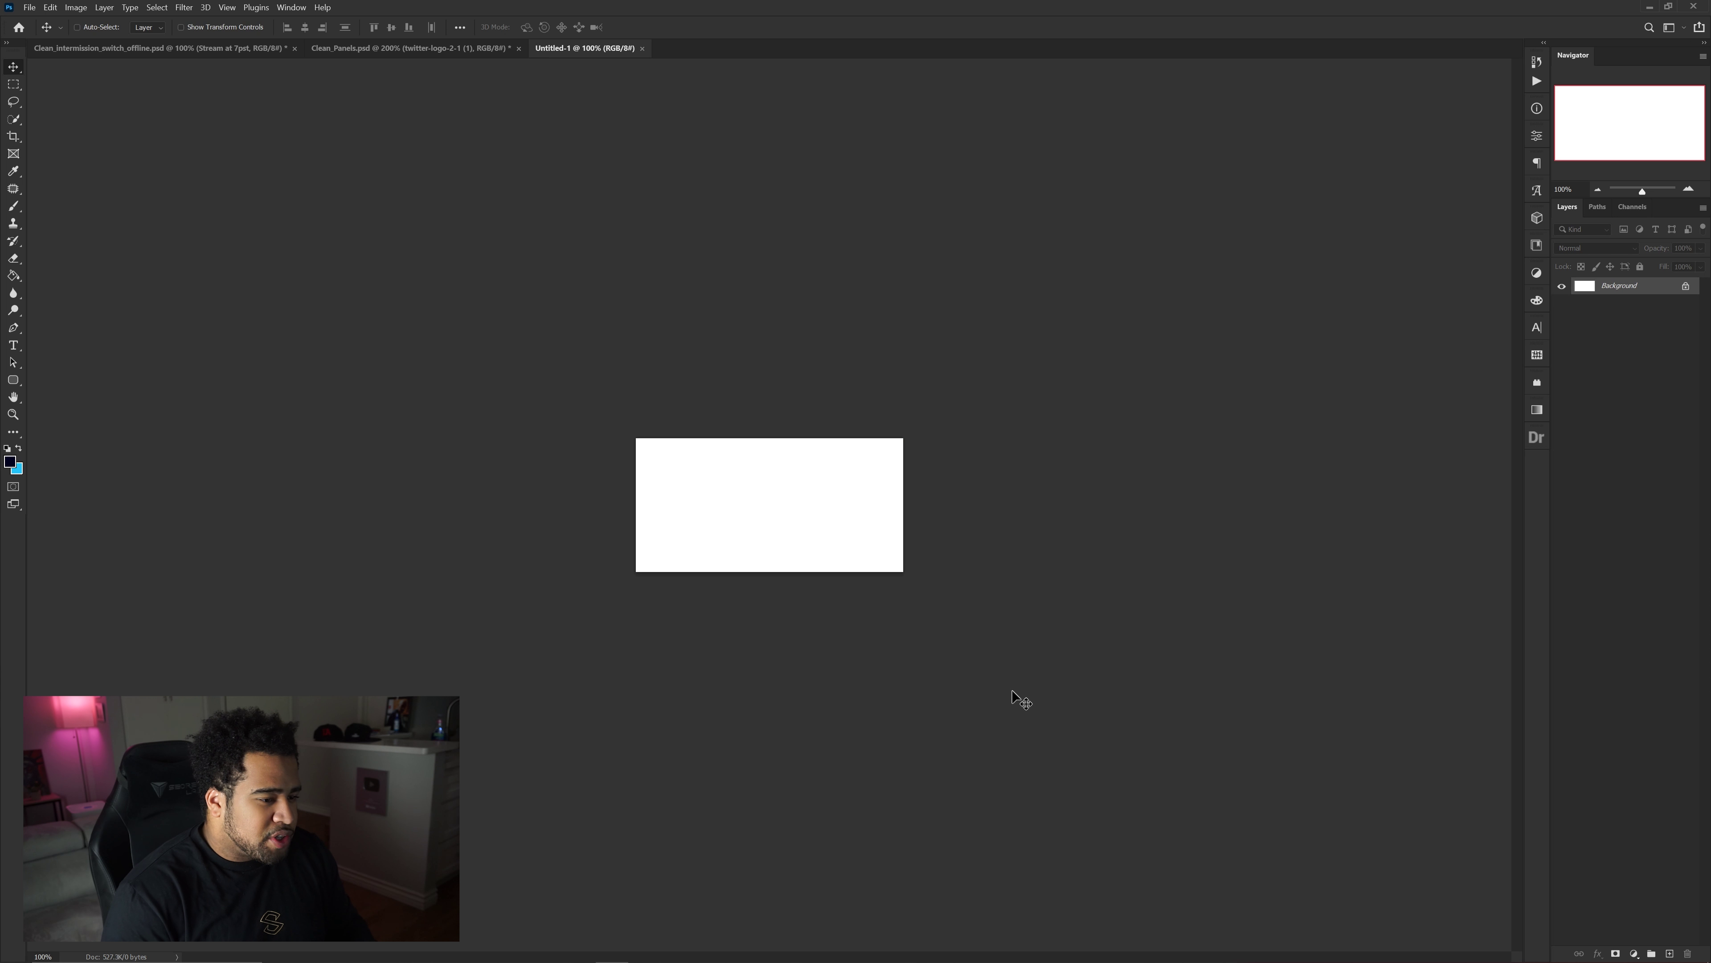
Try extending the blank Untitled-1 canvas to more than double its height with the Crop tool, and undo it.
{"action": "key", "text": "ctrl+plus"}
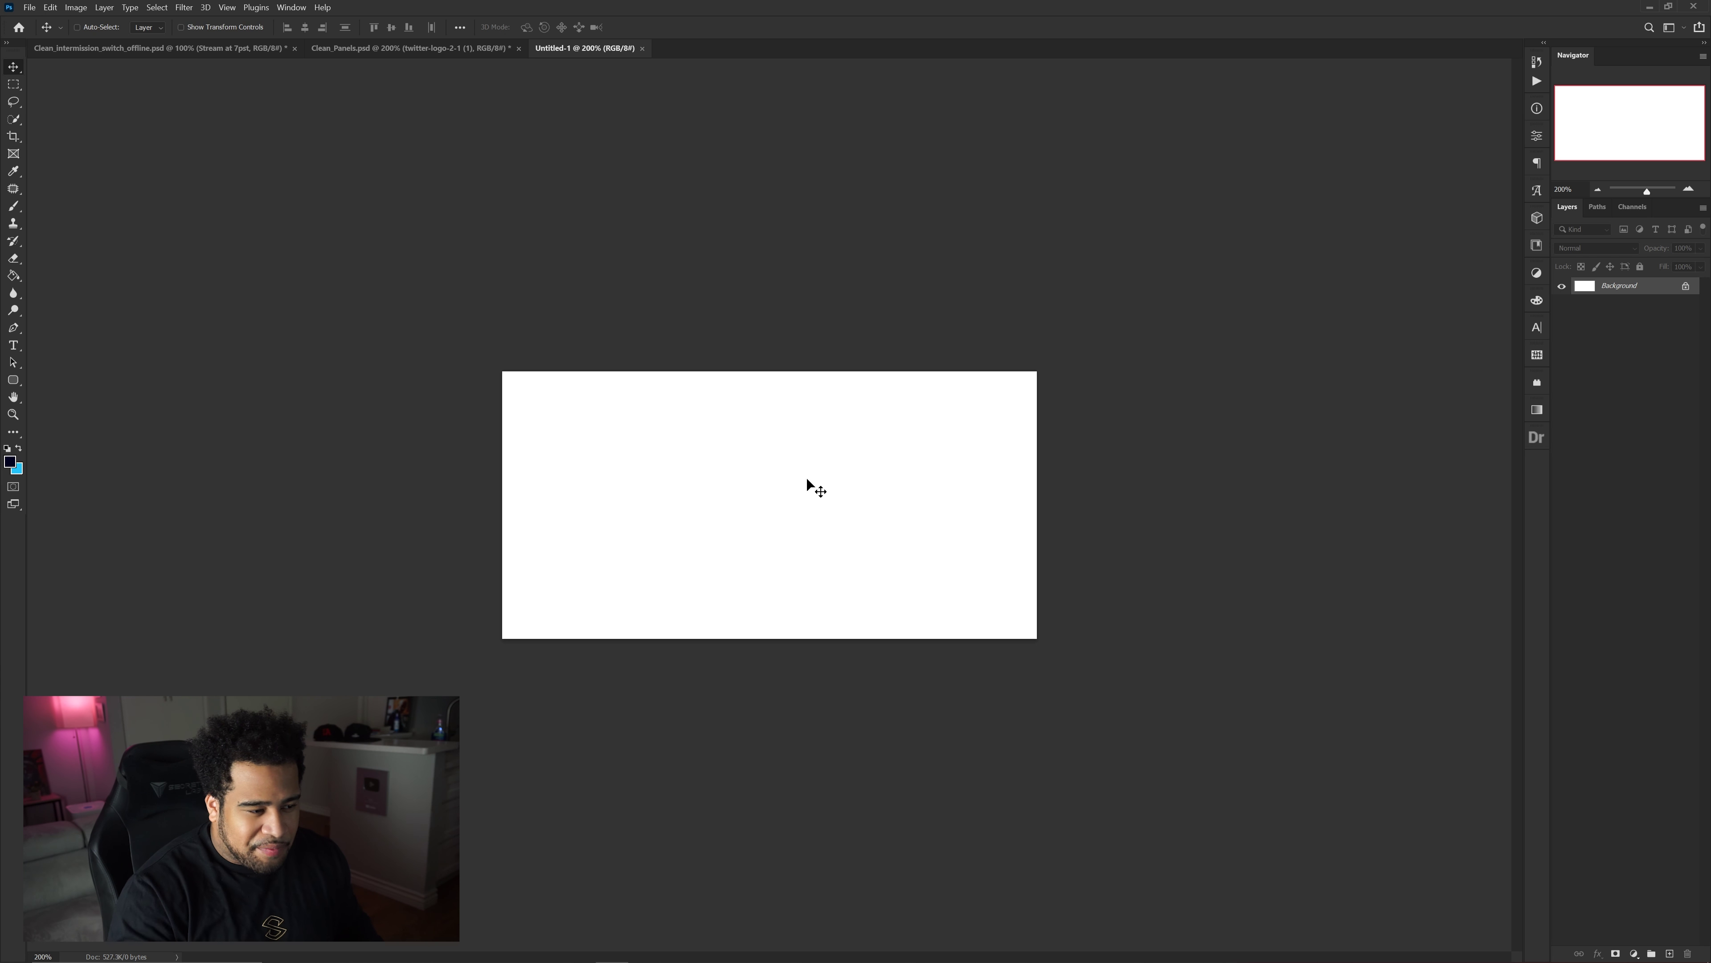
{"action": "key", "text": "c"}
{"action": "left_click_drag", "start_coordinate": [769, 638], "coordinate": [780, 783]}
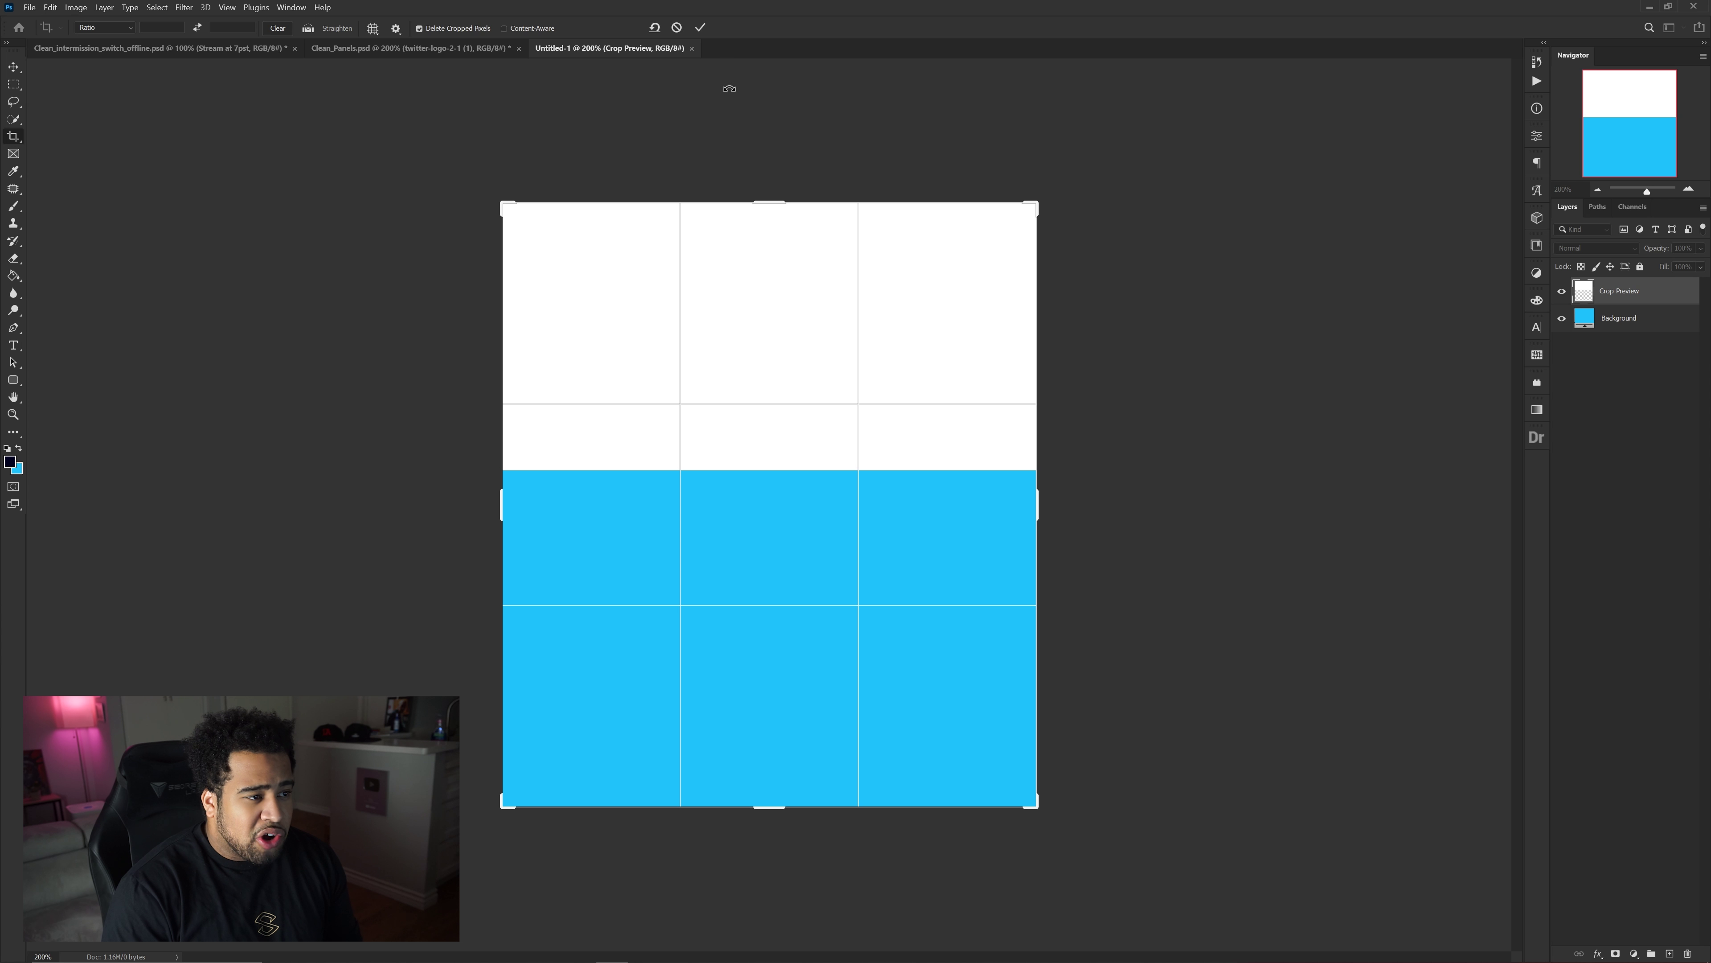
{"action": "left_click", "coordinate": [701, 28]}
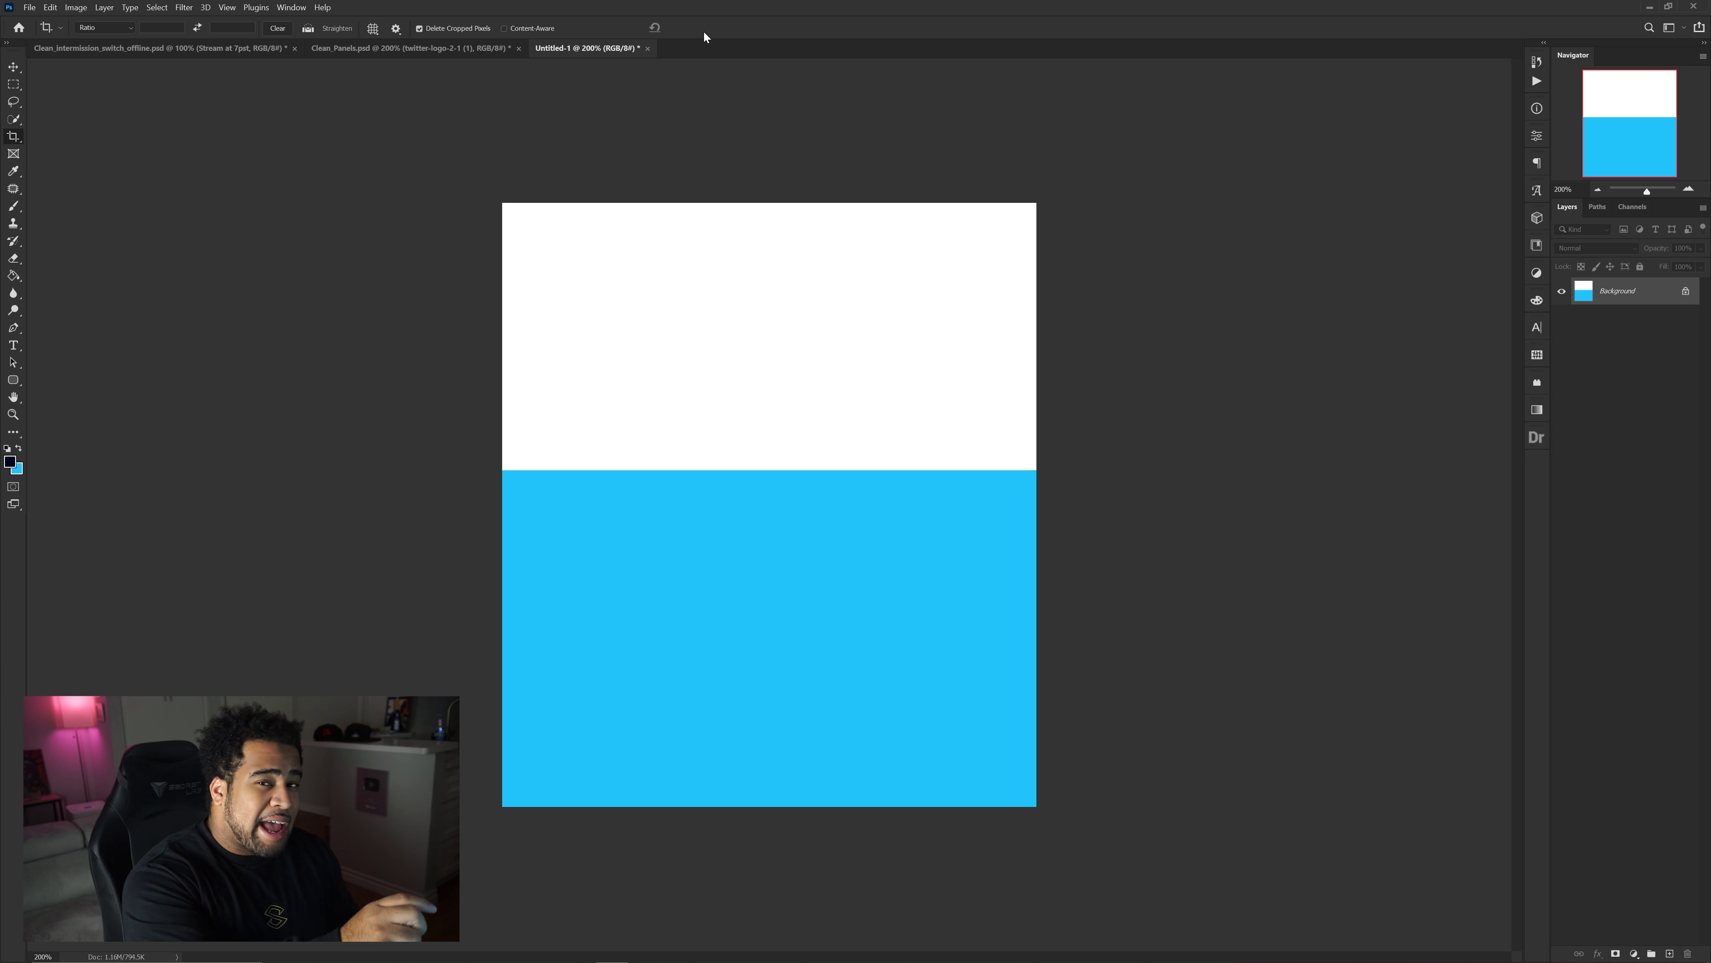
{"action": "key", "text": "ctrl+z"}
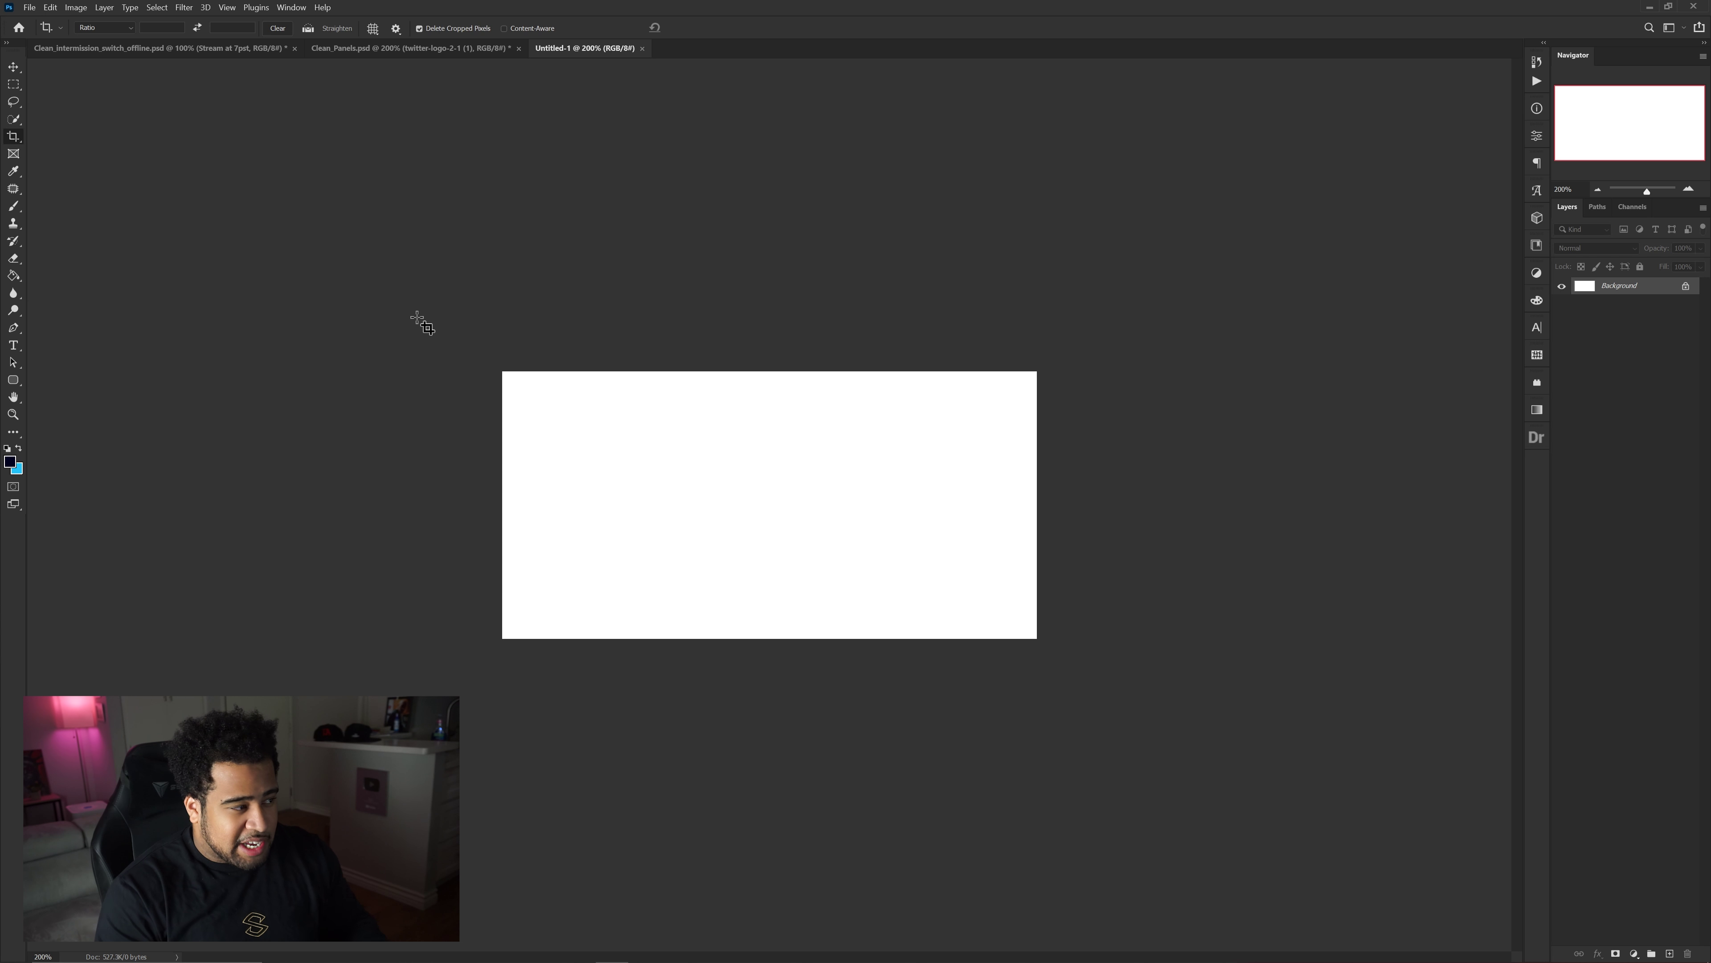
Extend the canvas below by about half its height with the Crop tool, and whiten the Background with Hue/Saturation Lightness +100.
{"action": "left_click_drag", "start_coordinate": [424, 279], "coordinate": [1247, 740]}
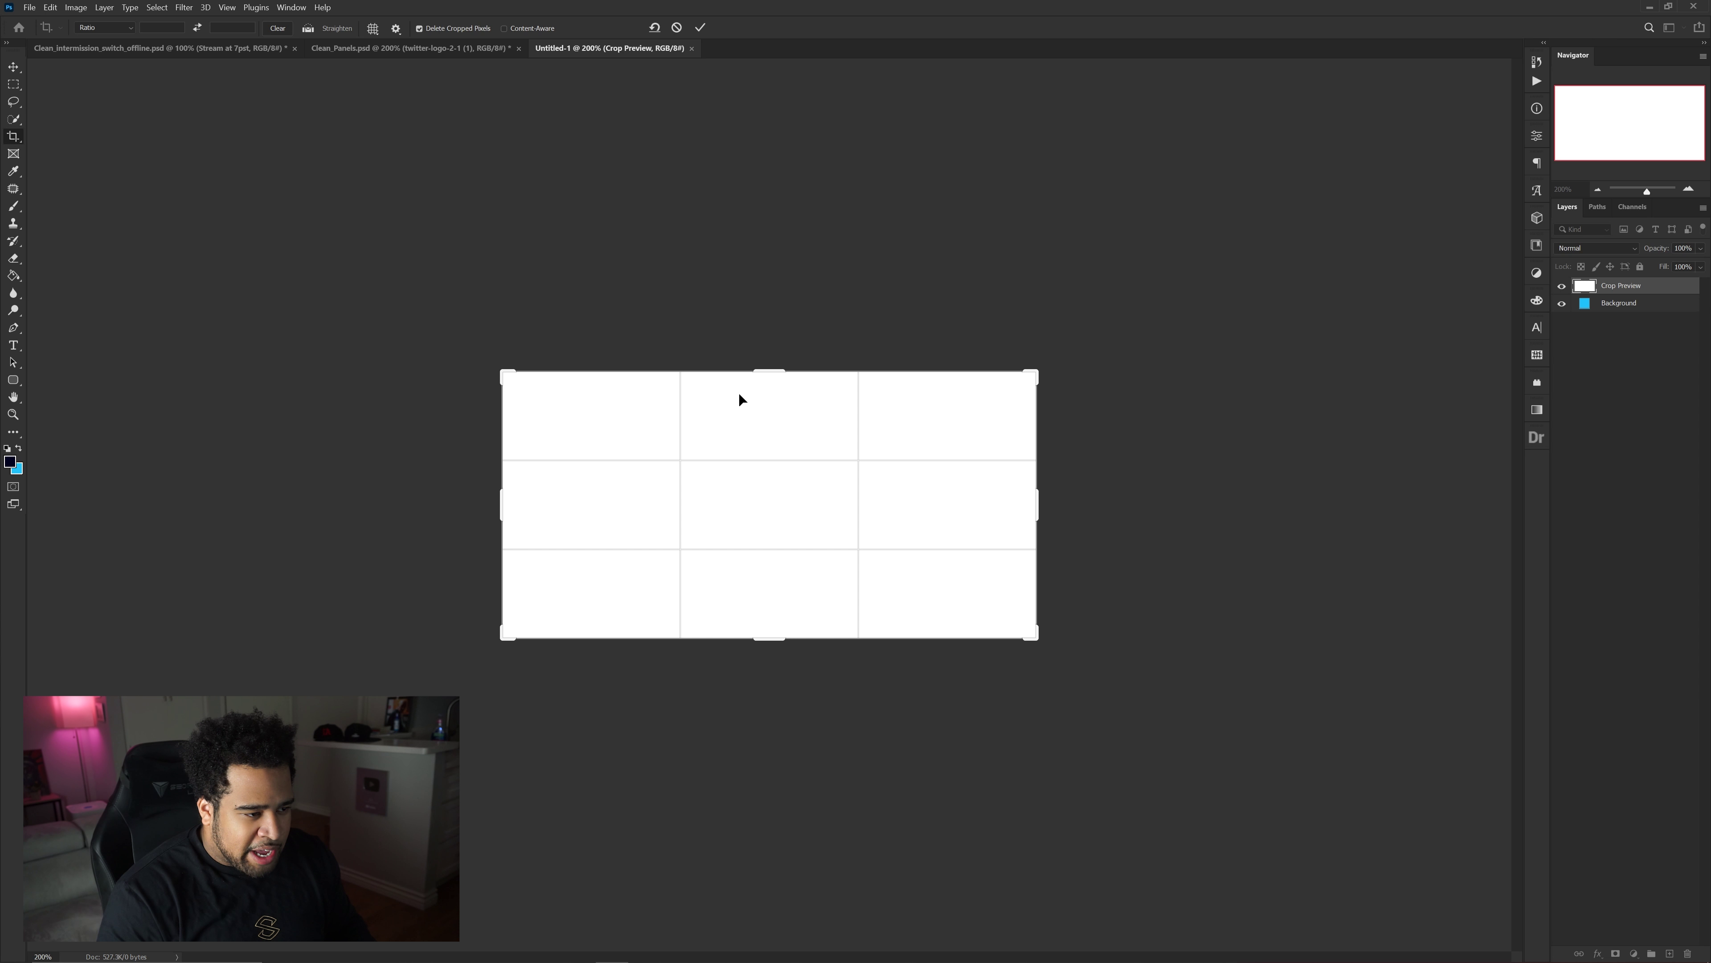
{"action": "left_click_drag", "start_coordinate": [771, 638], "coordinate": [770, 709]}
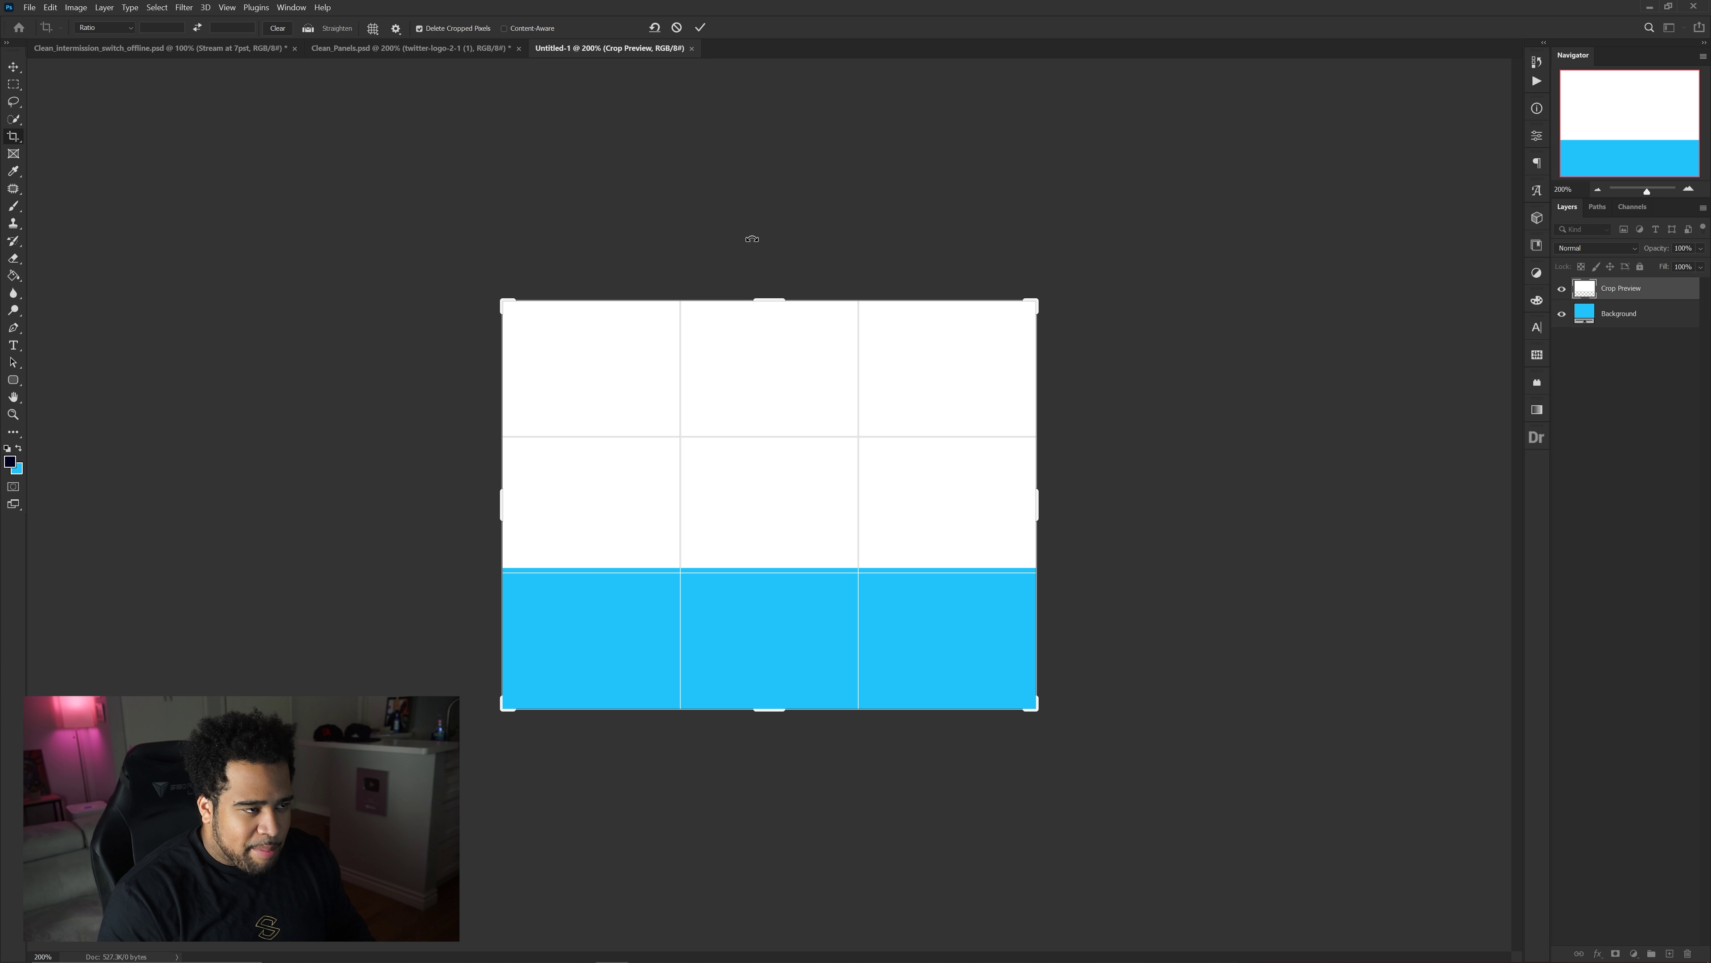
{"action": "left_click", "coordinate": [701, 30]}
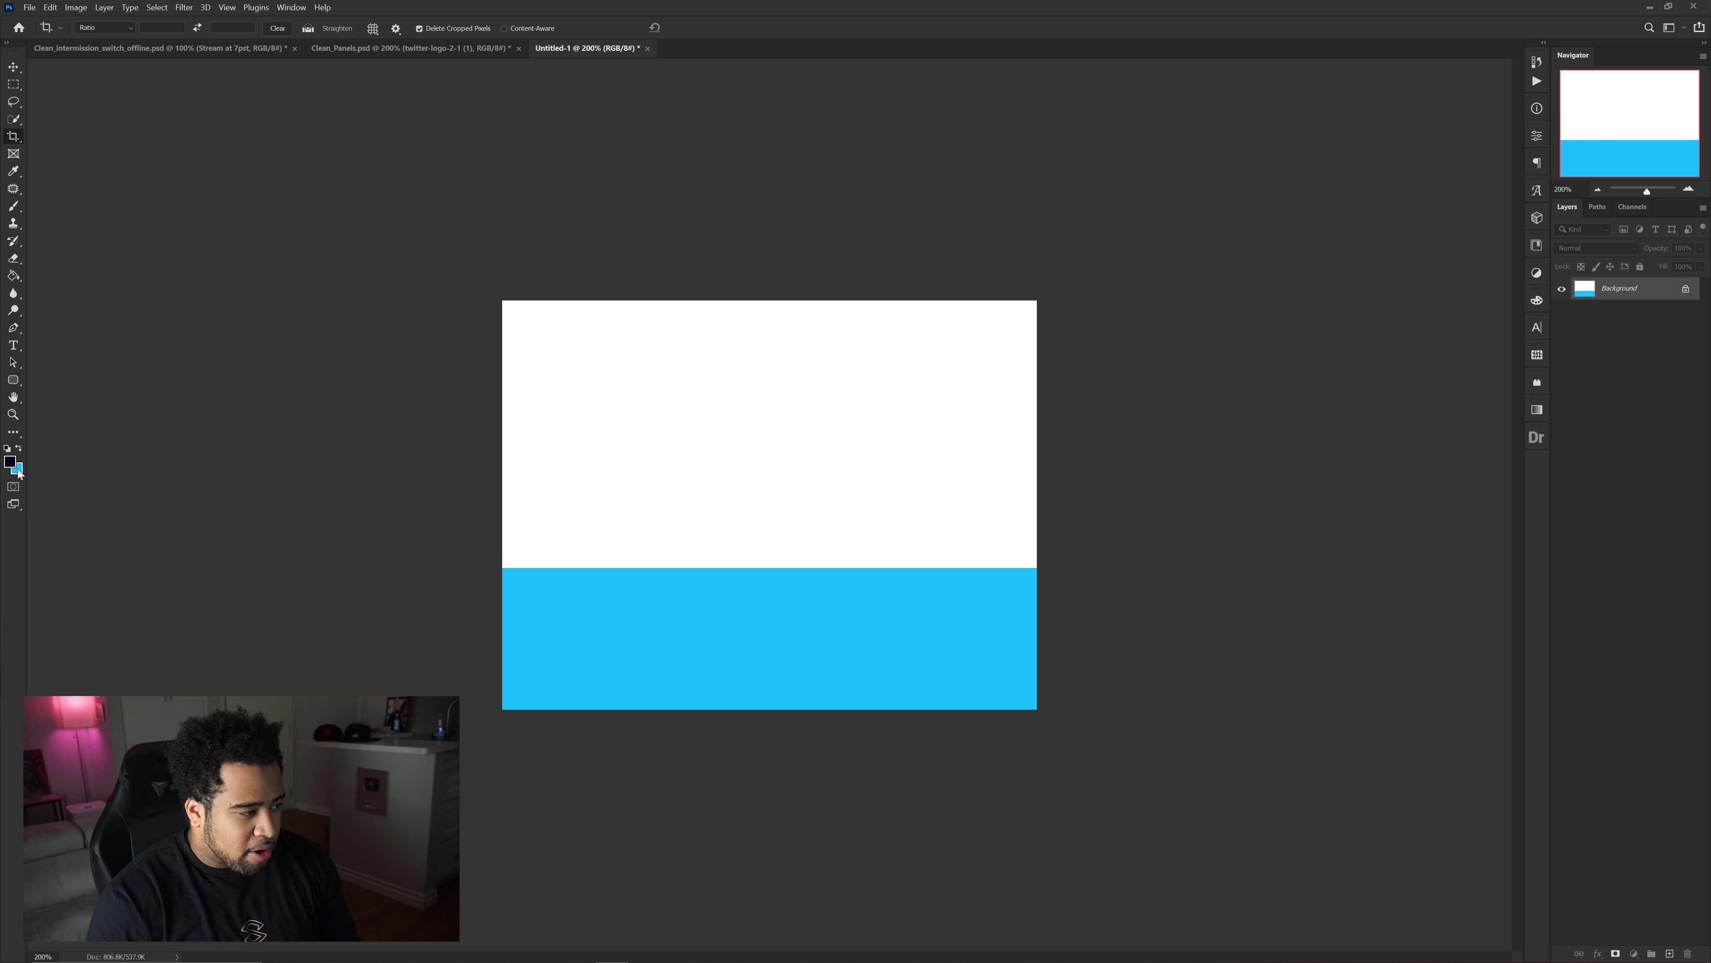
{"action": "key", "text": "ctrl+u"}
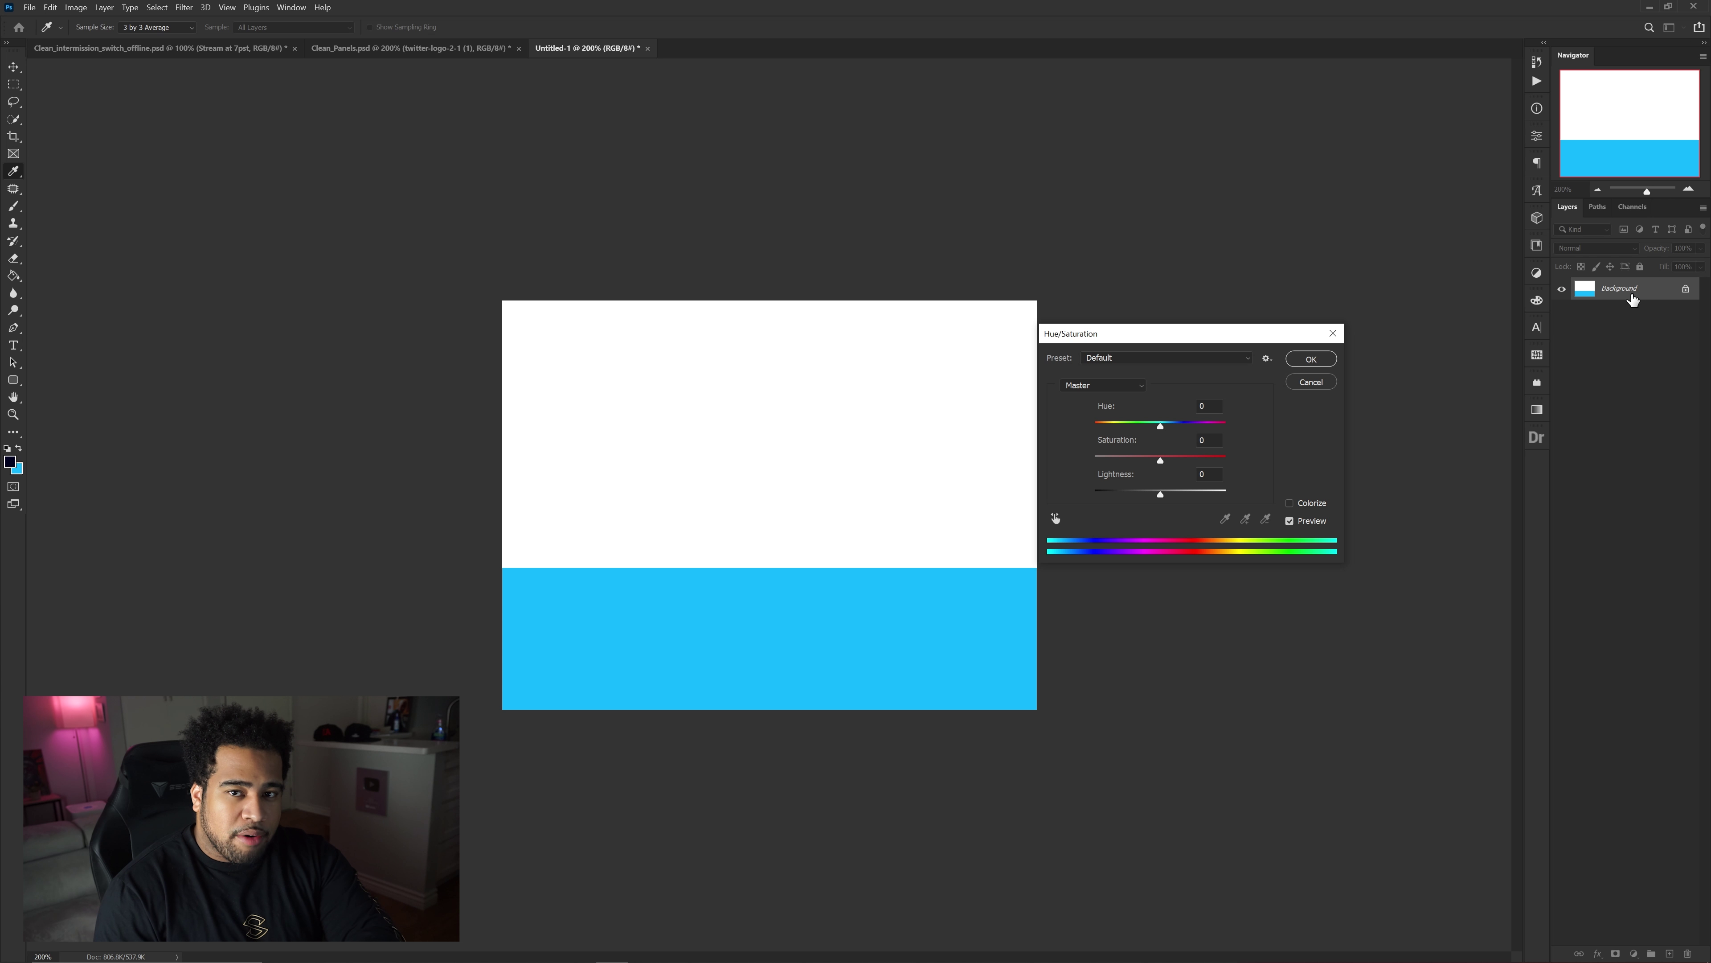
{"action": "left_click_drag", "start_coordinate": [1160, 494], "coordinate": [1335, 405]}
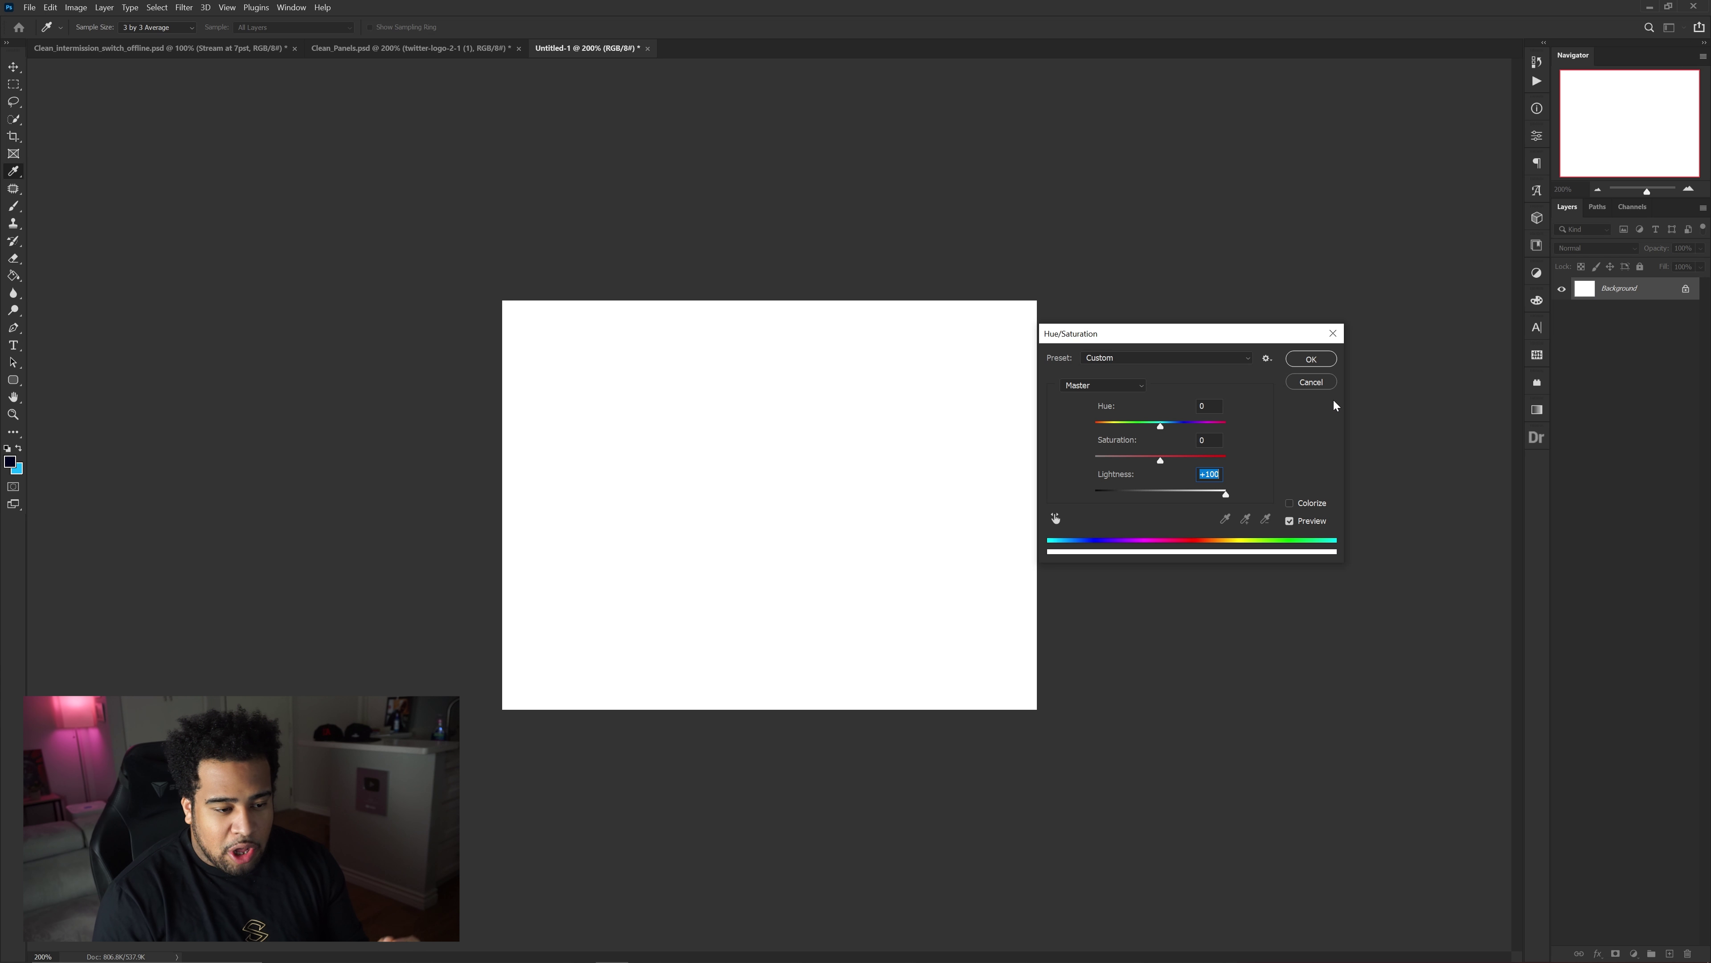
{"action": "left_click", "coordinate": [1311, 359]}
Leave the crop unapplied and swap the foreground and background colours to make light blue the foreground.
{"action": "key", "text": "c"}
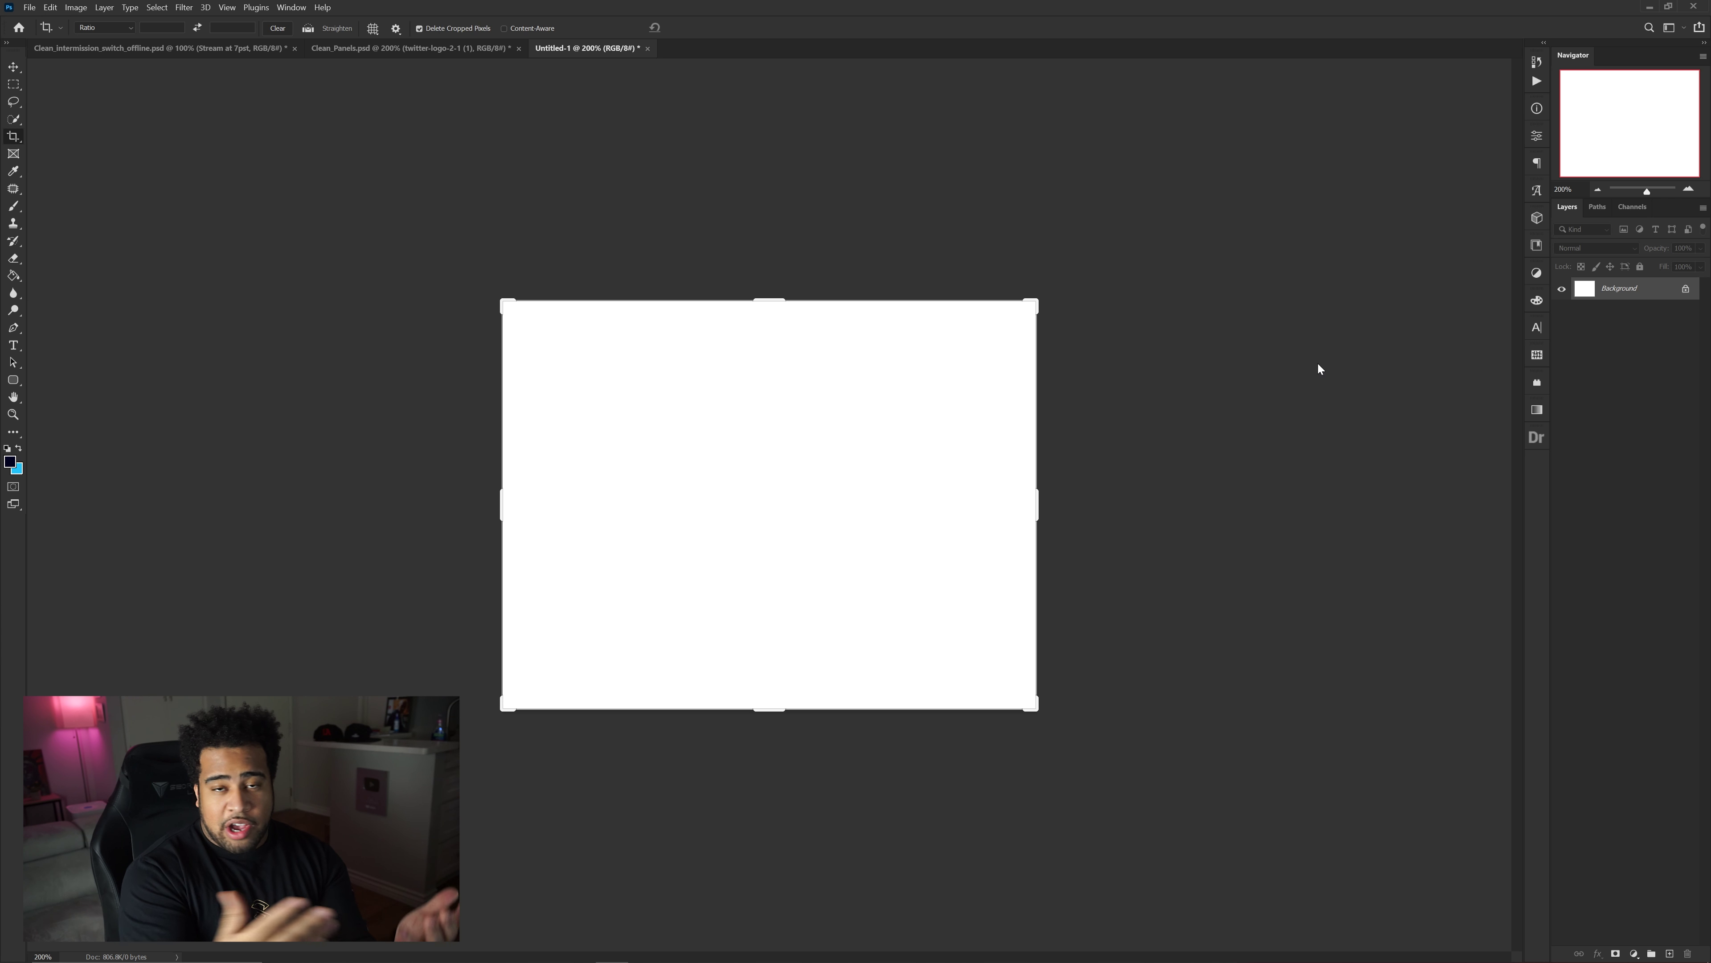
{"action": "key", "text": "Escape"}
{"action": "key", "text": "x"}
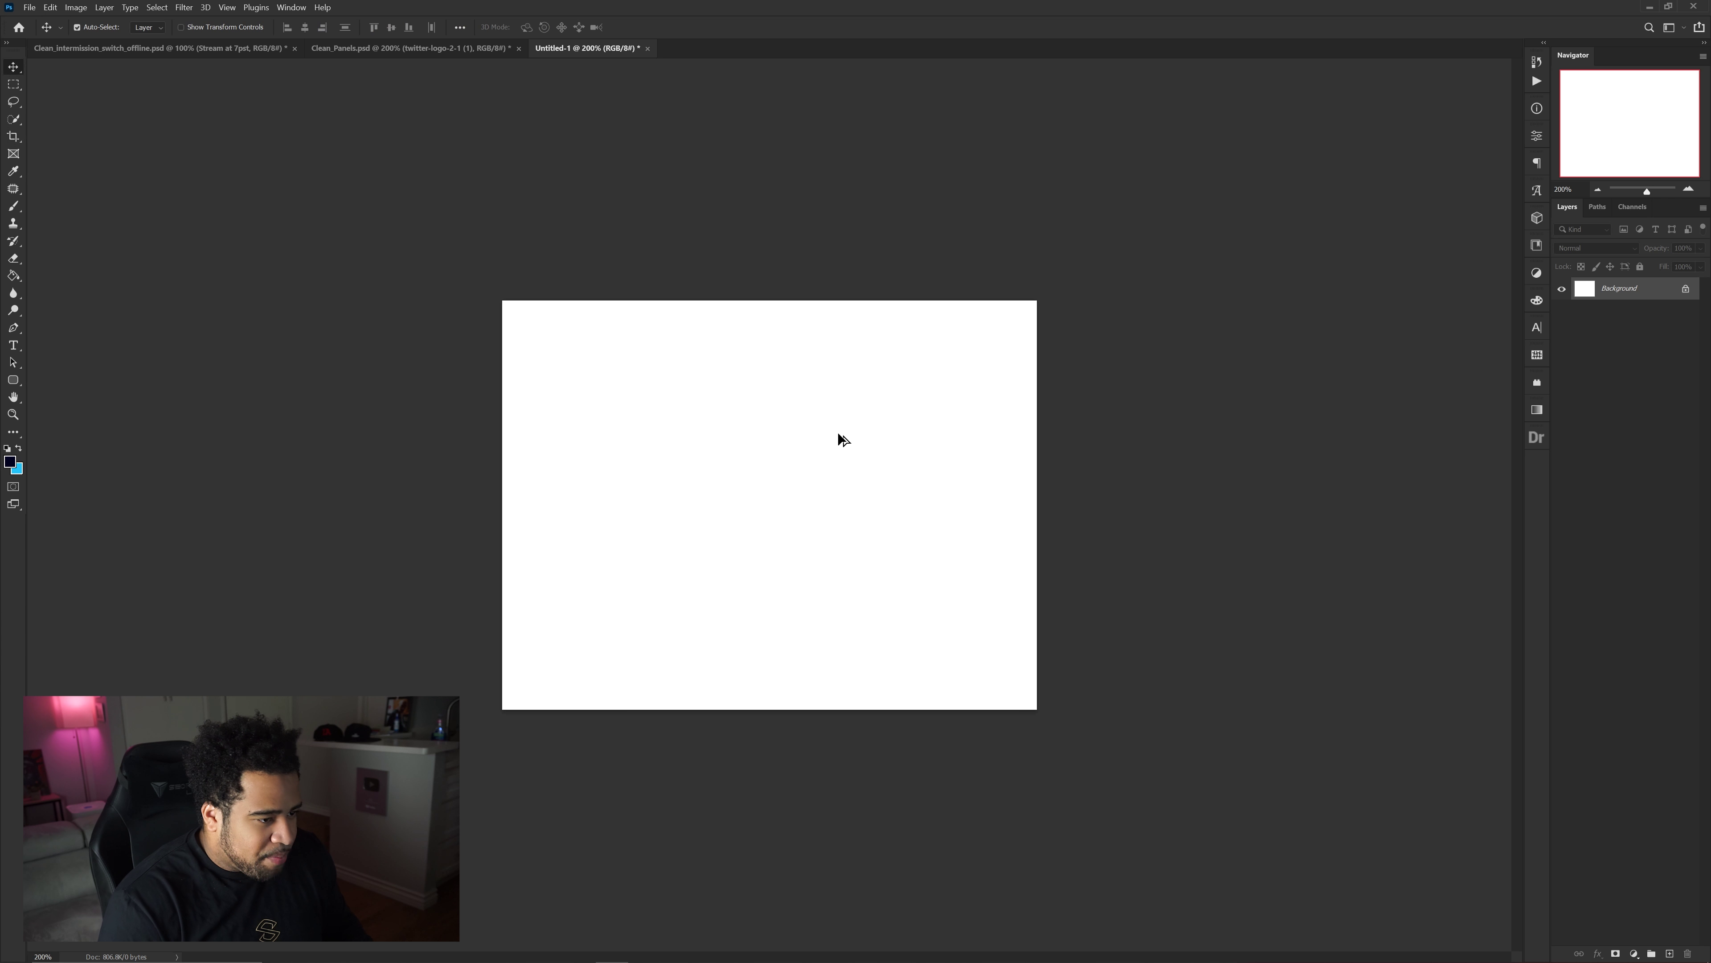
Undo the whitening and the canvas extension, and crop the canvas height down to a short, wide panel.
{"action": "key", "text": "ctrl+z"}
{"action": "key", "text": "ctrl+z"}
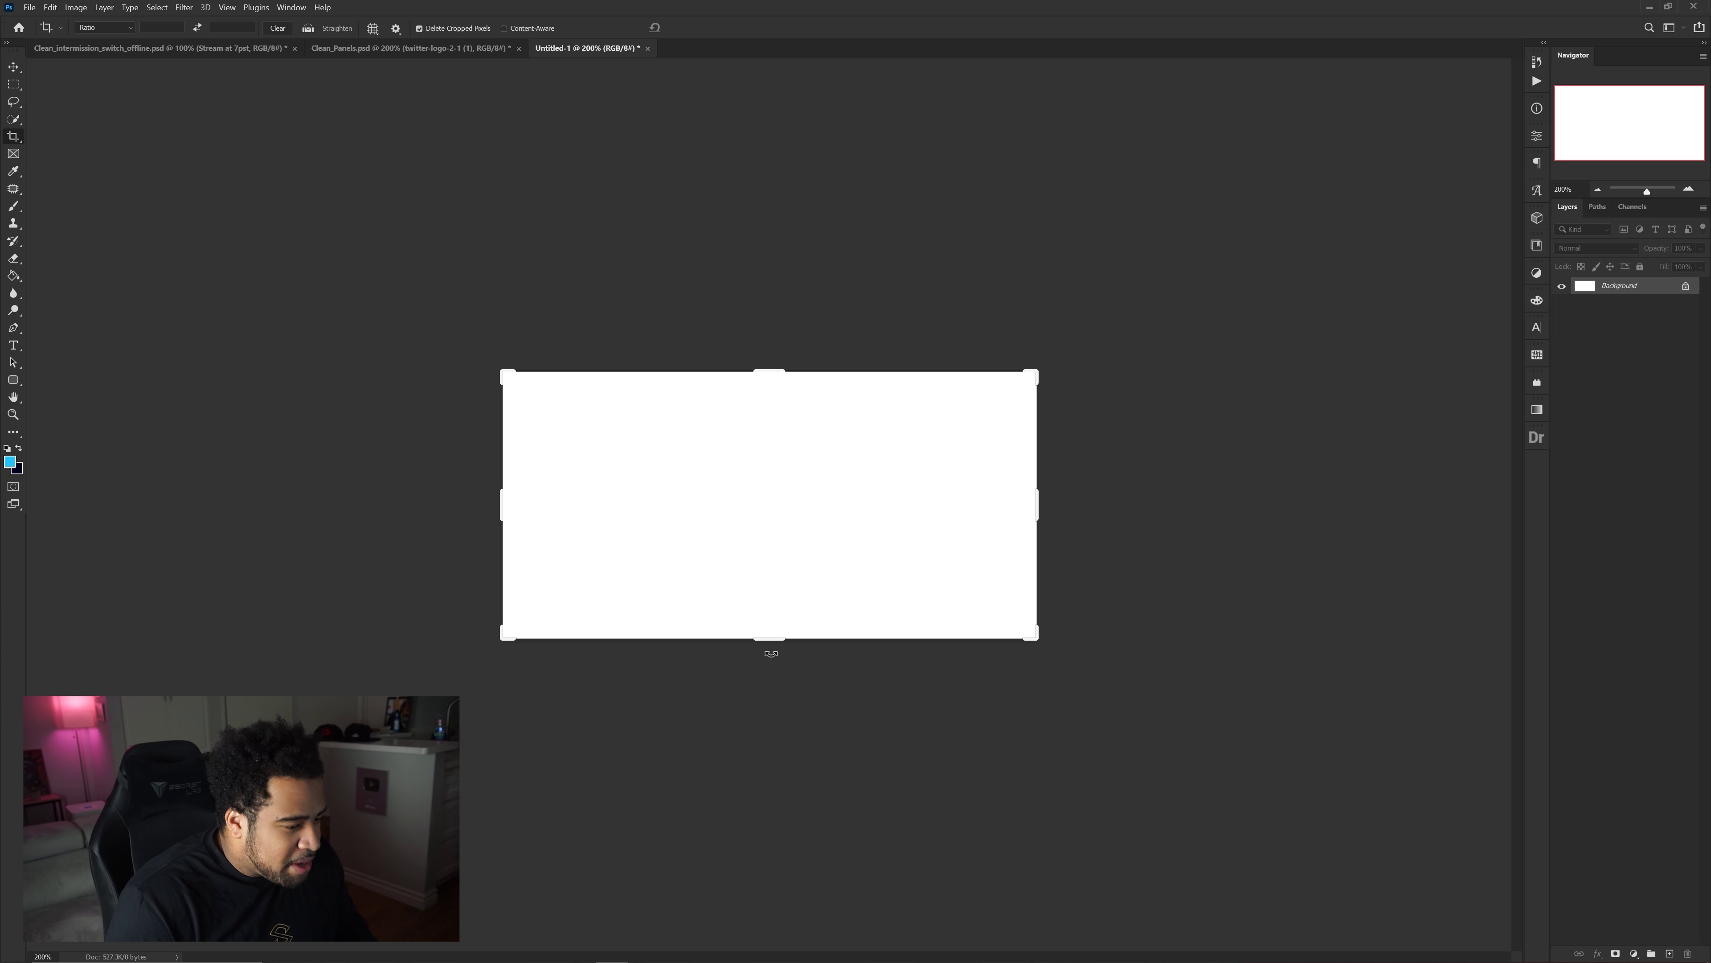
{"action": "left_click_drag", "start_coordinate": [770, 638], "coordinate": [768, 564]}
{"action": "left_click", "coordinate": [703, 26]}
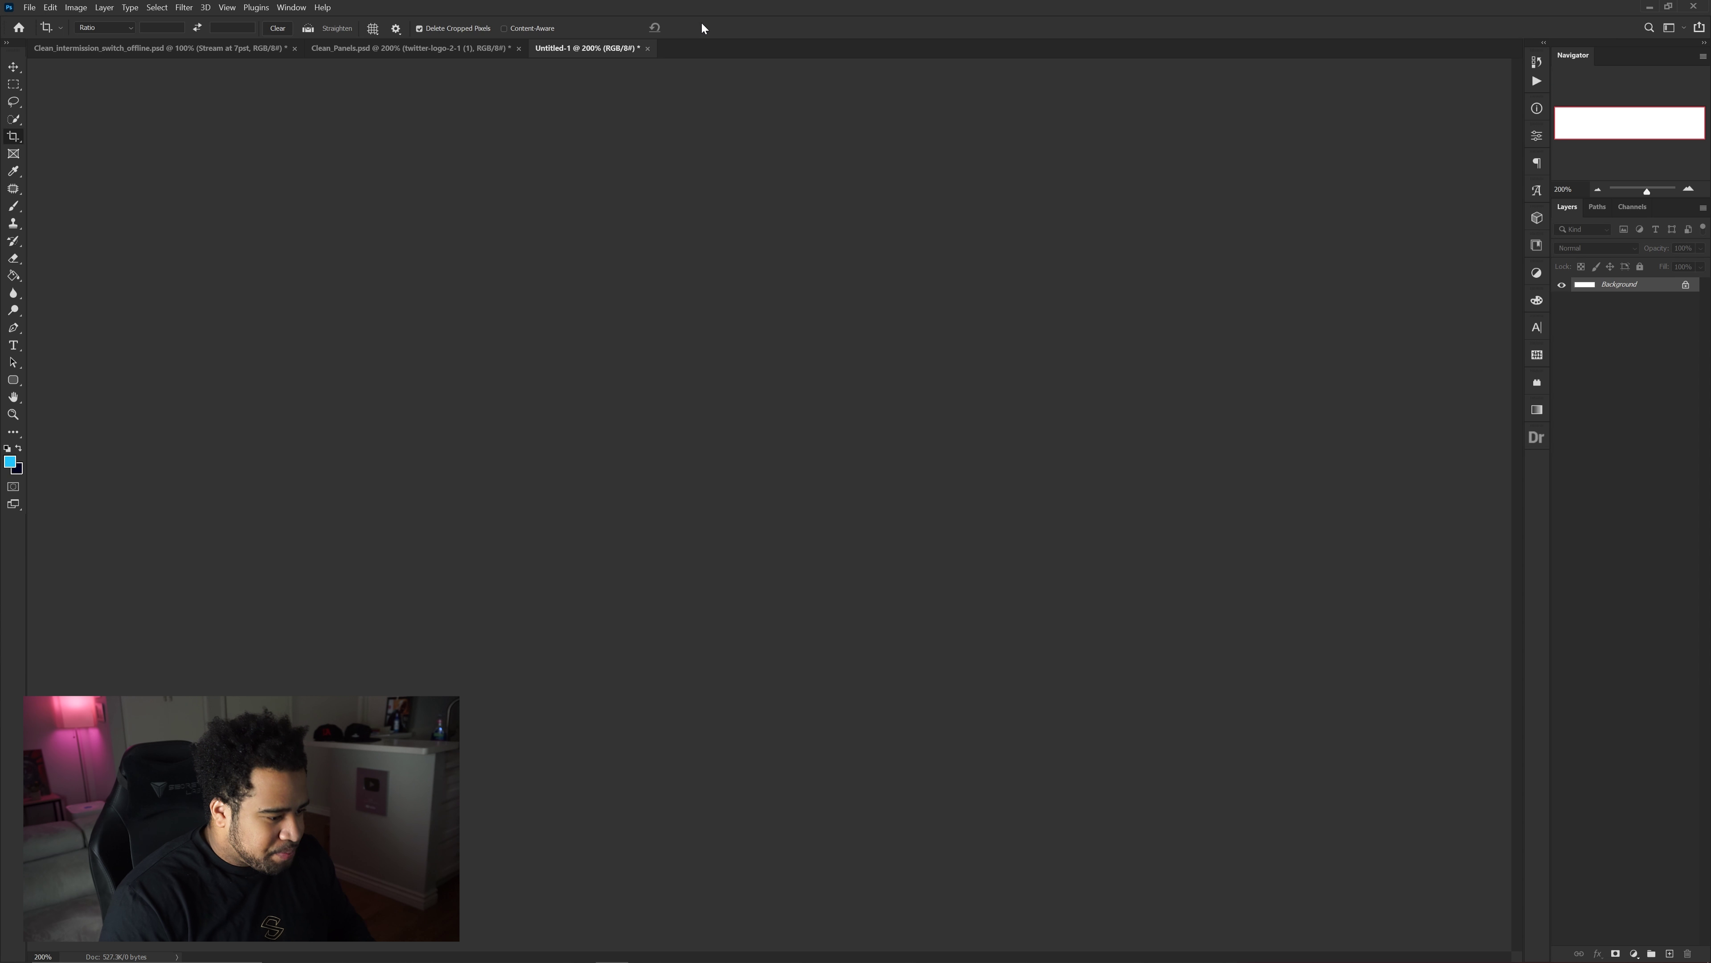
Add the text "Twitter" on the right half of the panel and colour it navy, 000021.
{"action": "key", "text": "t"}
{"action": "left_click", "coordinate": [807, 502]}
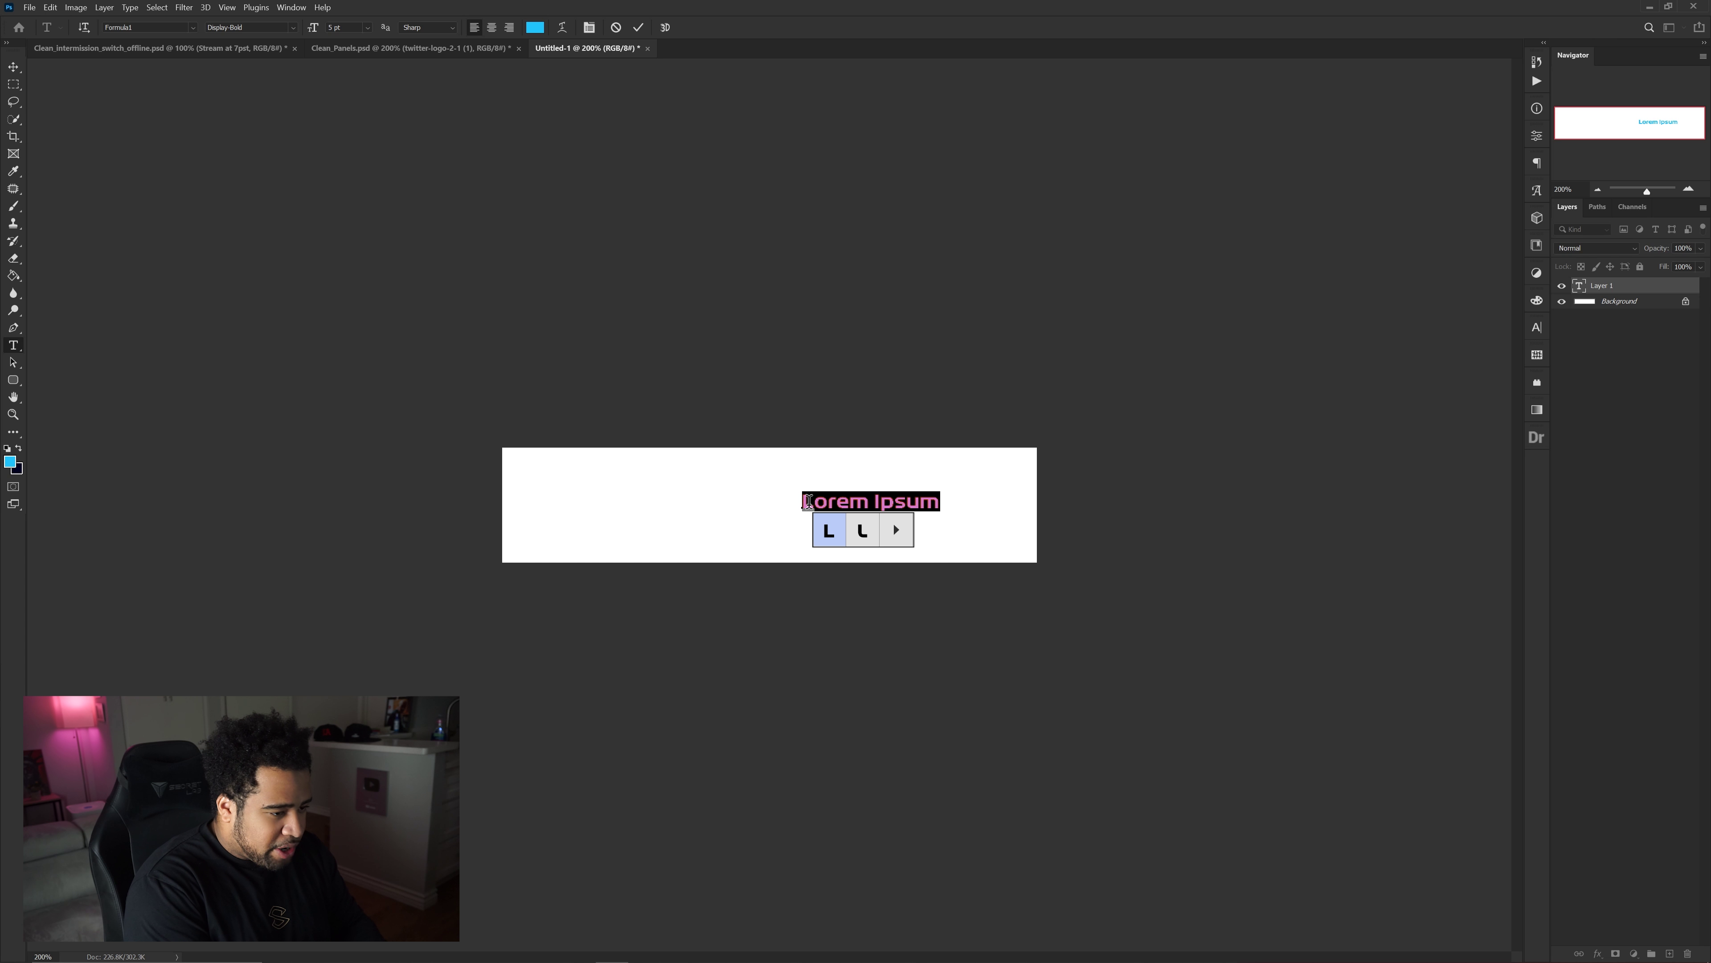
{"action": "type", "text": "Twitter"}
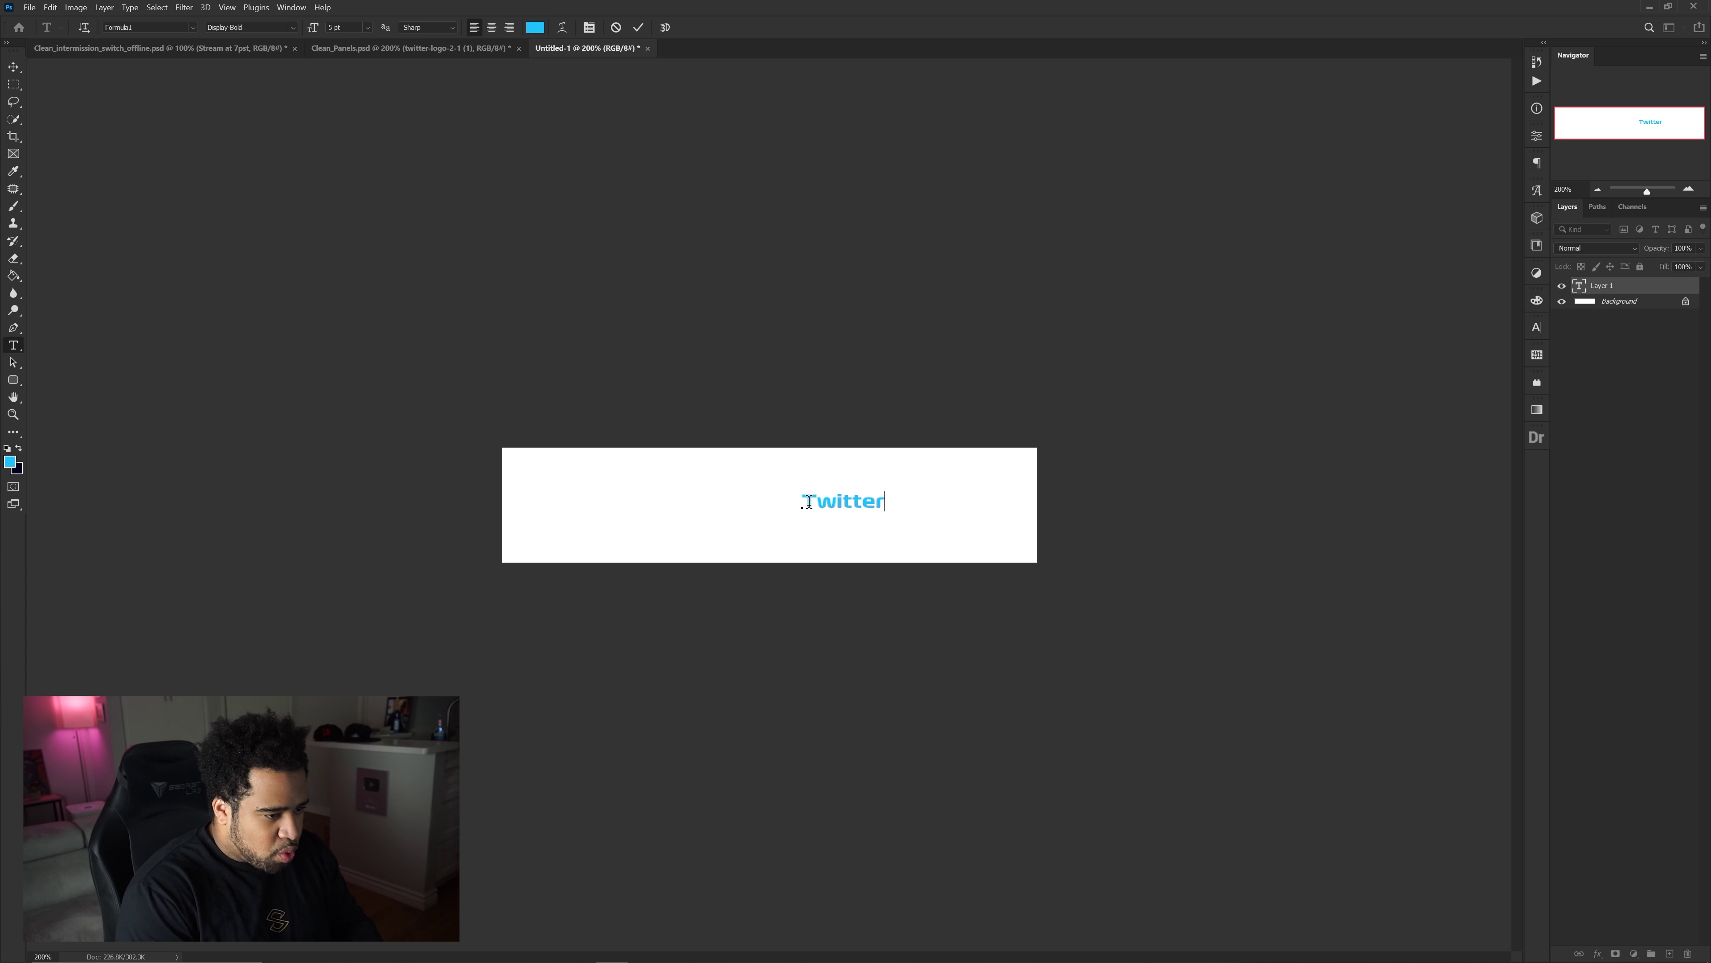
{"action": "double_click", "coordinate": [808, 503]}
{"action": "left_click", "coordinate": [535, 27]}
{"action": "left_click", "coordinate": [795, 517]}
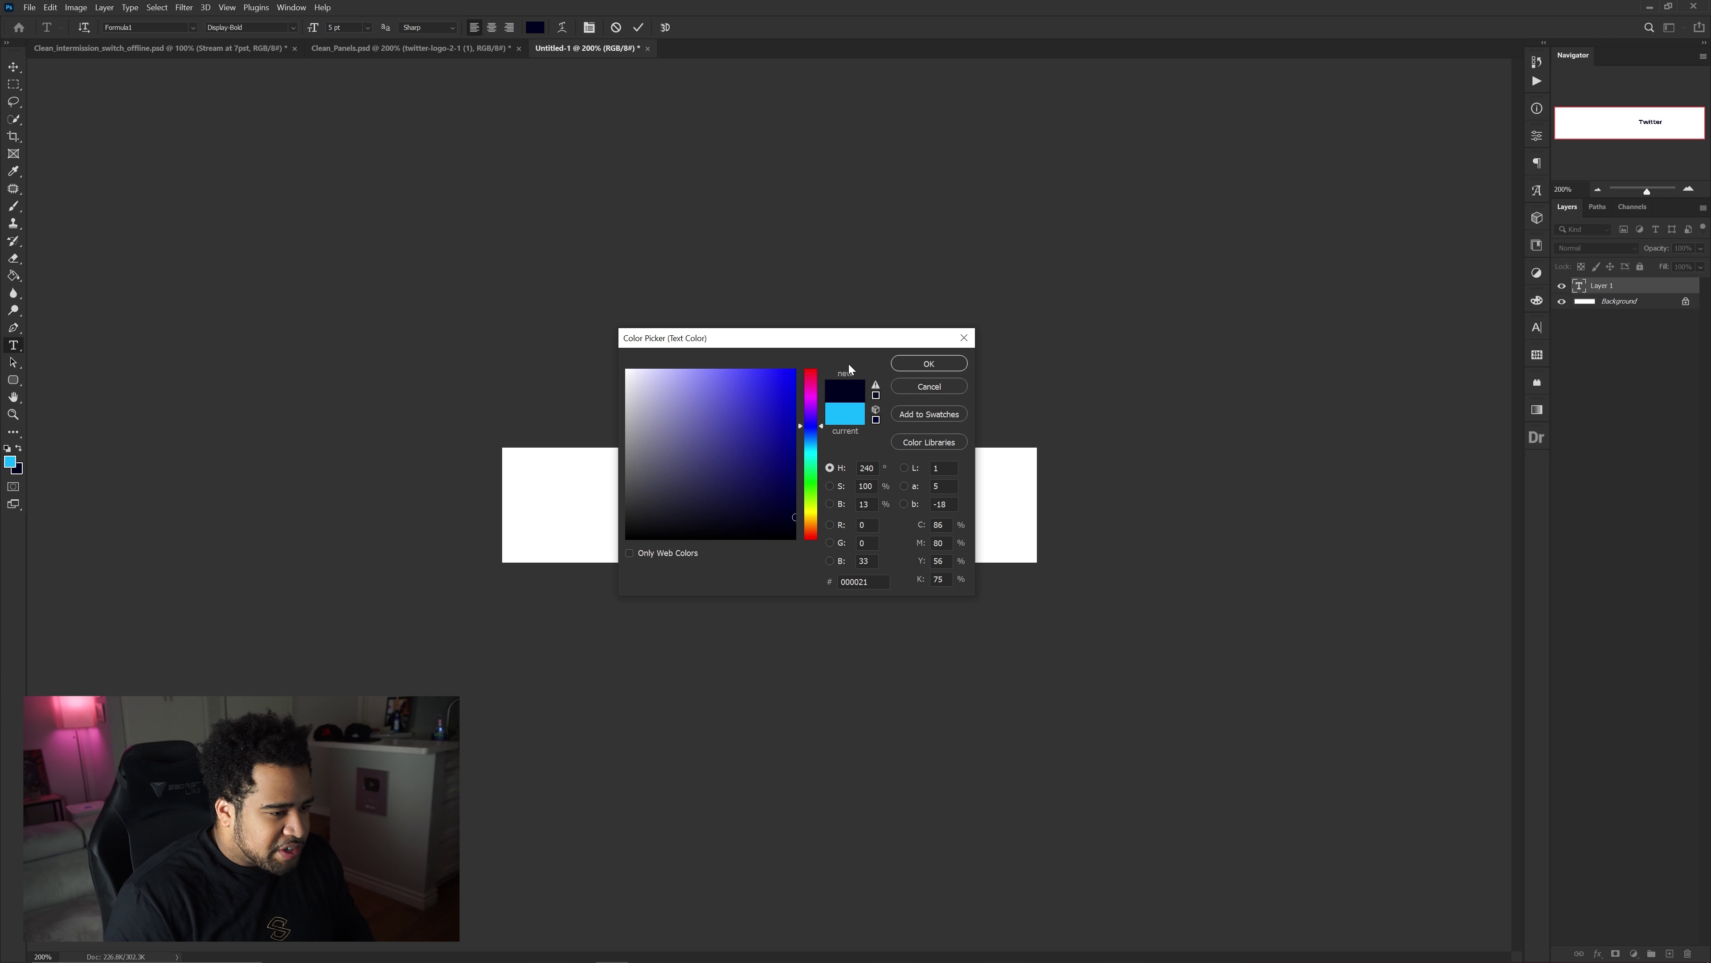
{"action": "left_click", "coordinate": [951, 364]}
{"action": "key", "text": "ctrl+Return"}
Scale the "Twitter" text up to about 11 pt with Free Transform.
{"action": "key", "text": "ctrl+t"}
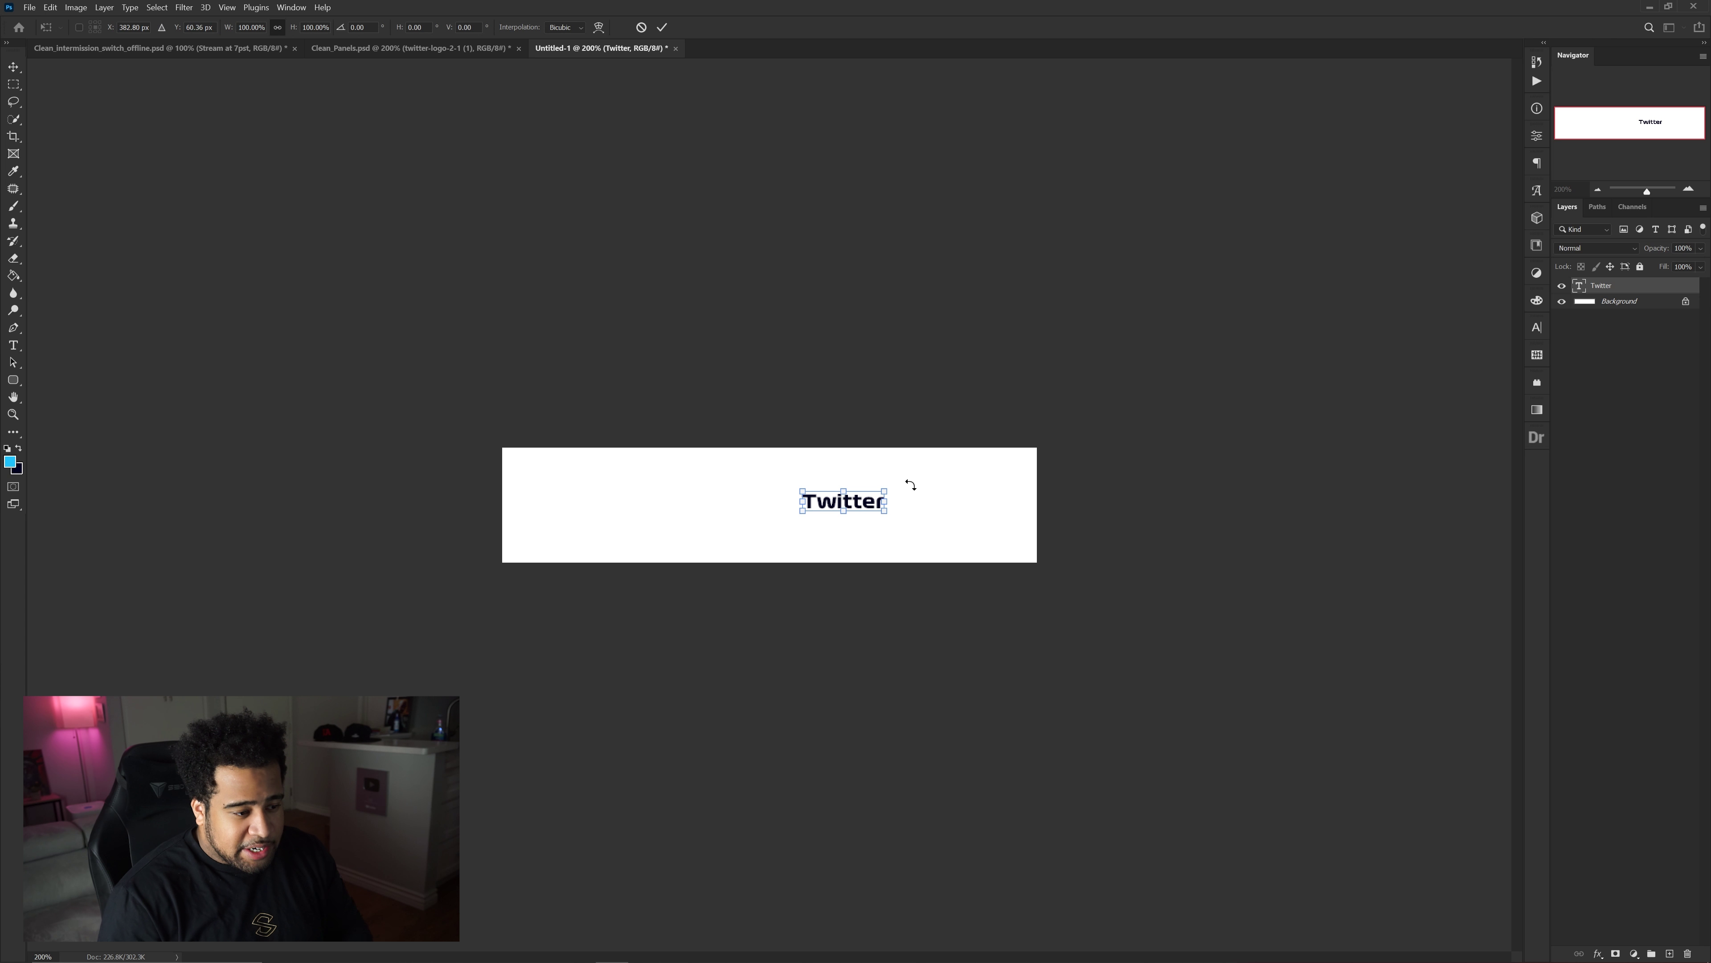
{"action": "left_click_drag", "start_coordinate": [875, 501], "coordinate": [941, 448]}
{"action": "key", "text": "Return"}
Duplicate the "Twitter" text layer above the original and change the copy's text to "Follow my".
{"action": "key", "text": "ctrl+plus"}
{"action": "key", "text": "v"}
{"action": "key", "text": "ctrl+j"}
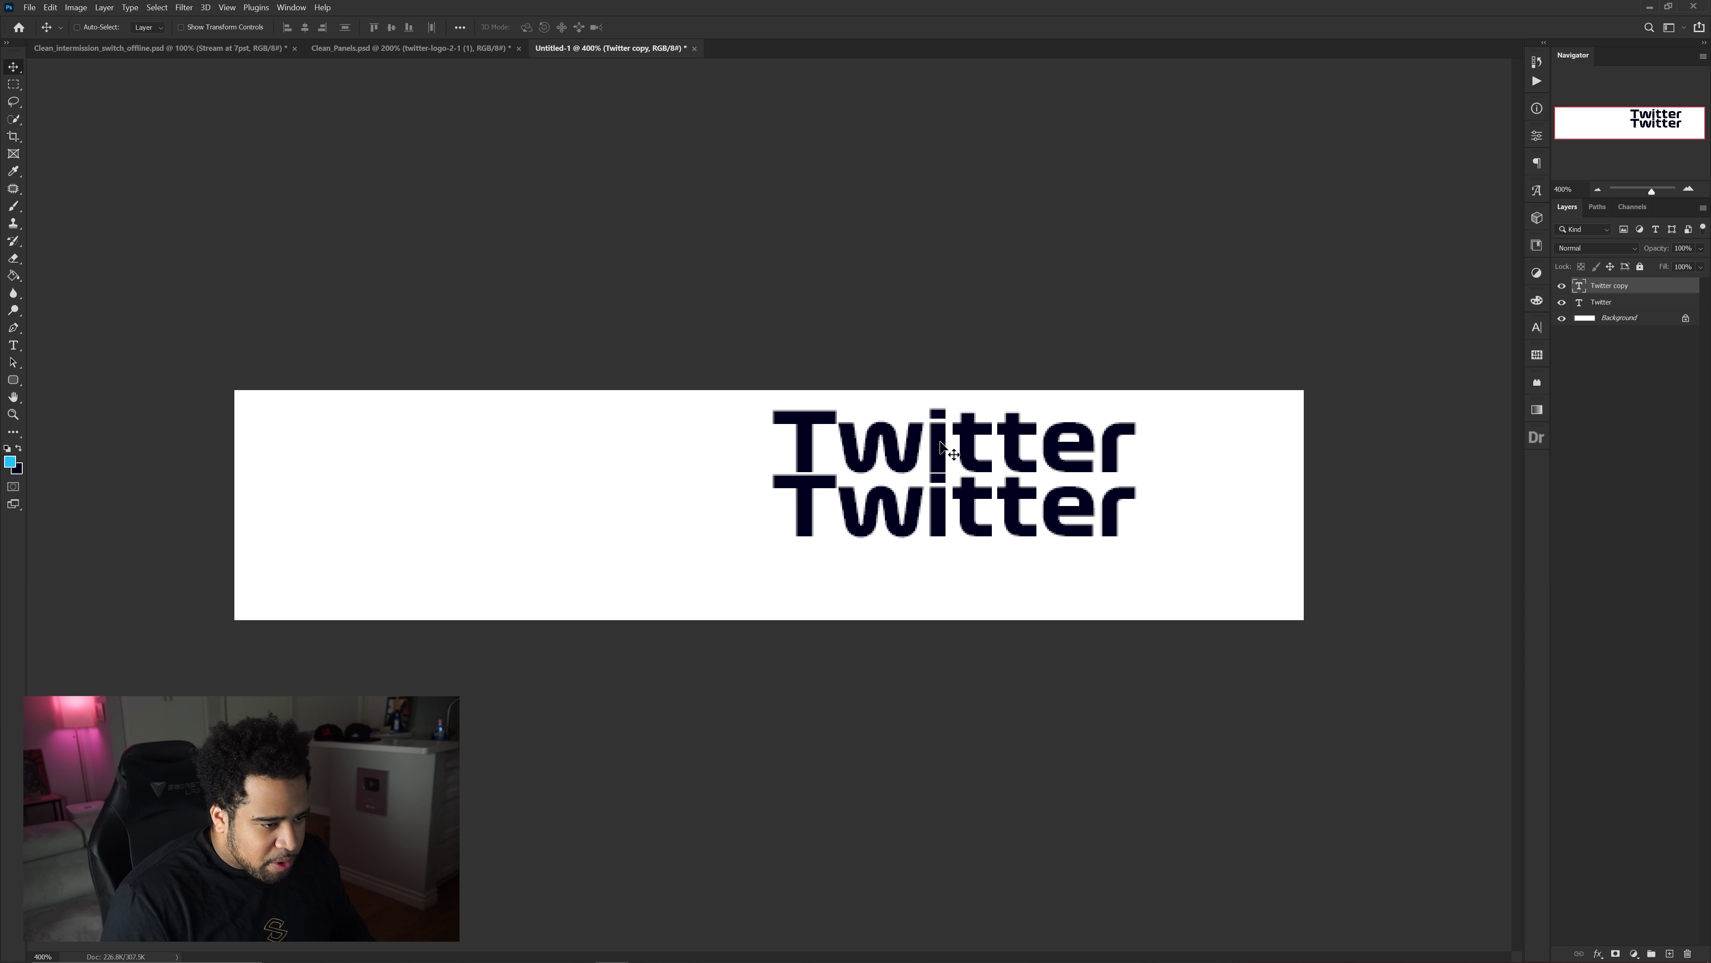
{"action": "double_click", "coordinate": [942, 447]}
{"action": "type", "text": "F"}
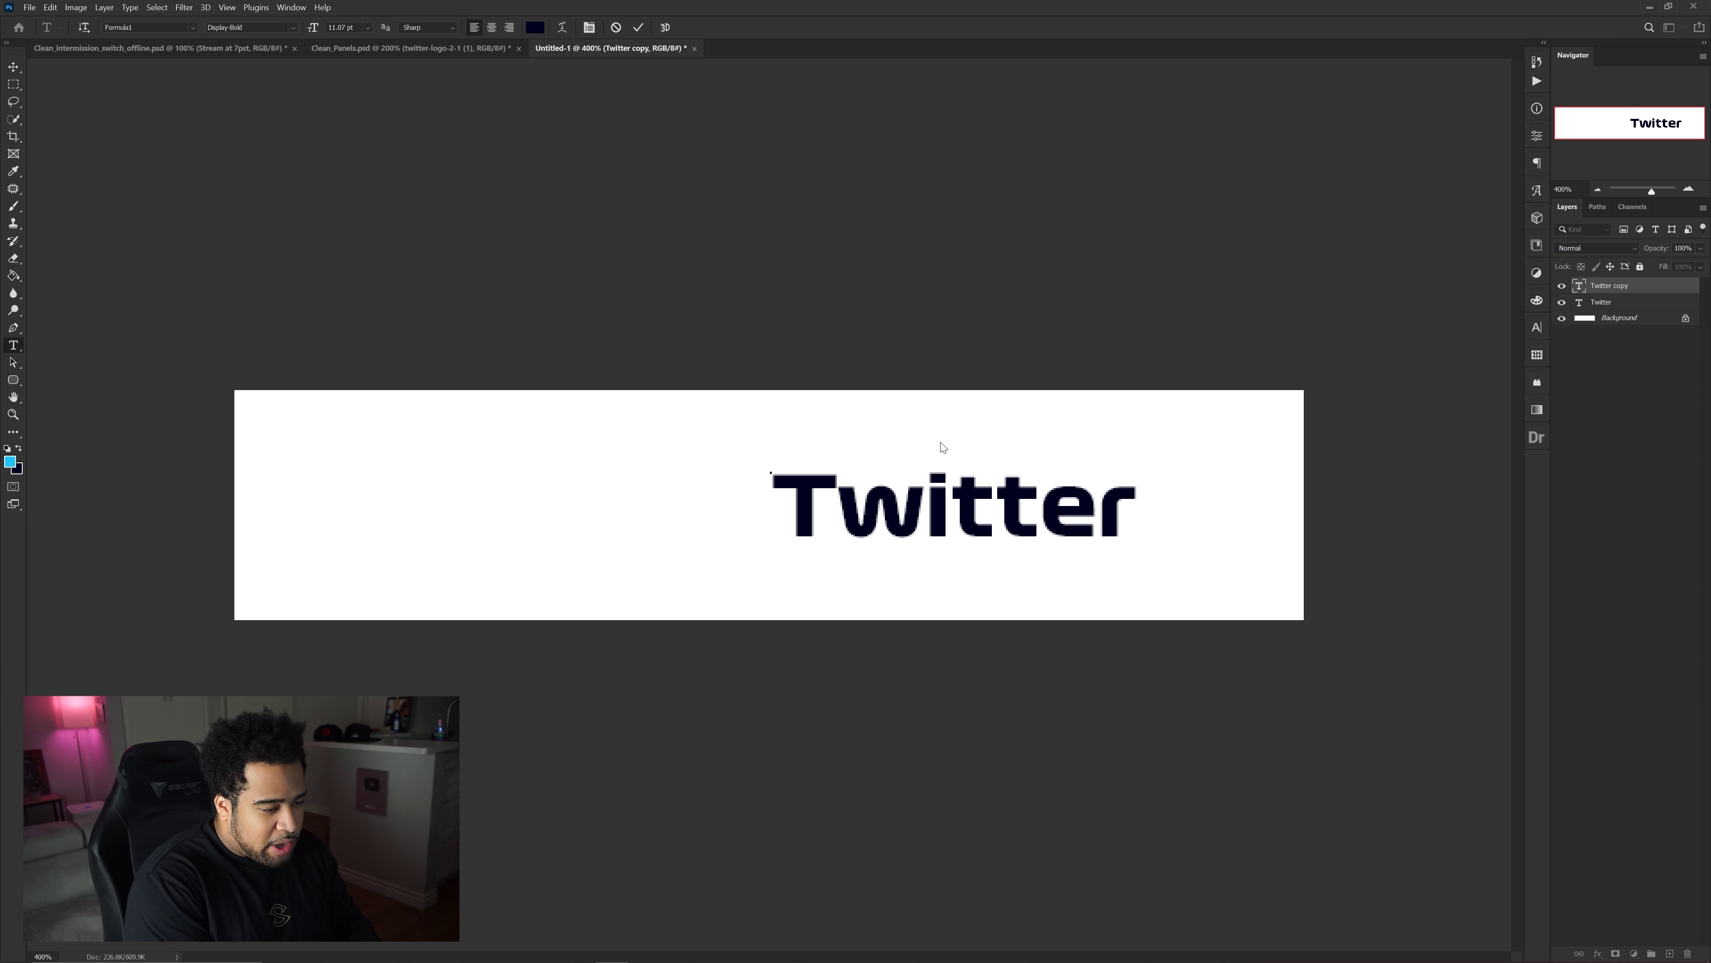
{"action": "type", "text": "Follow"}
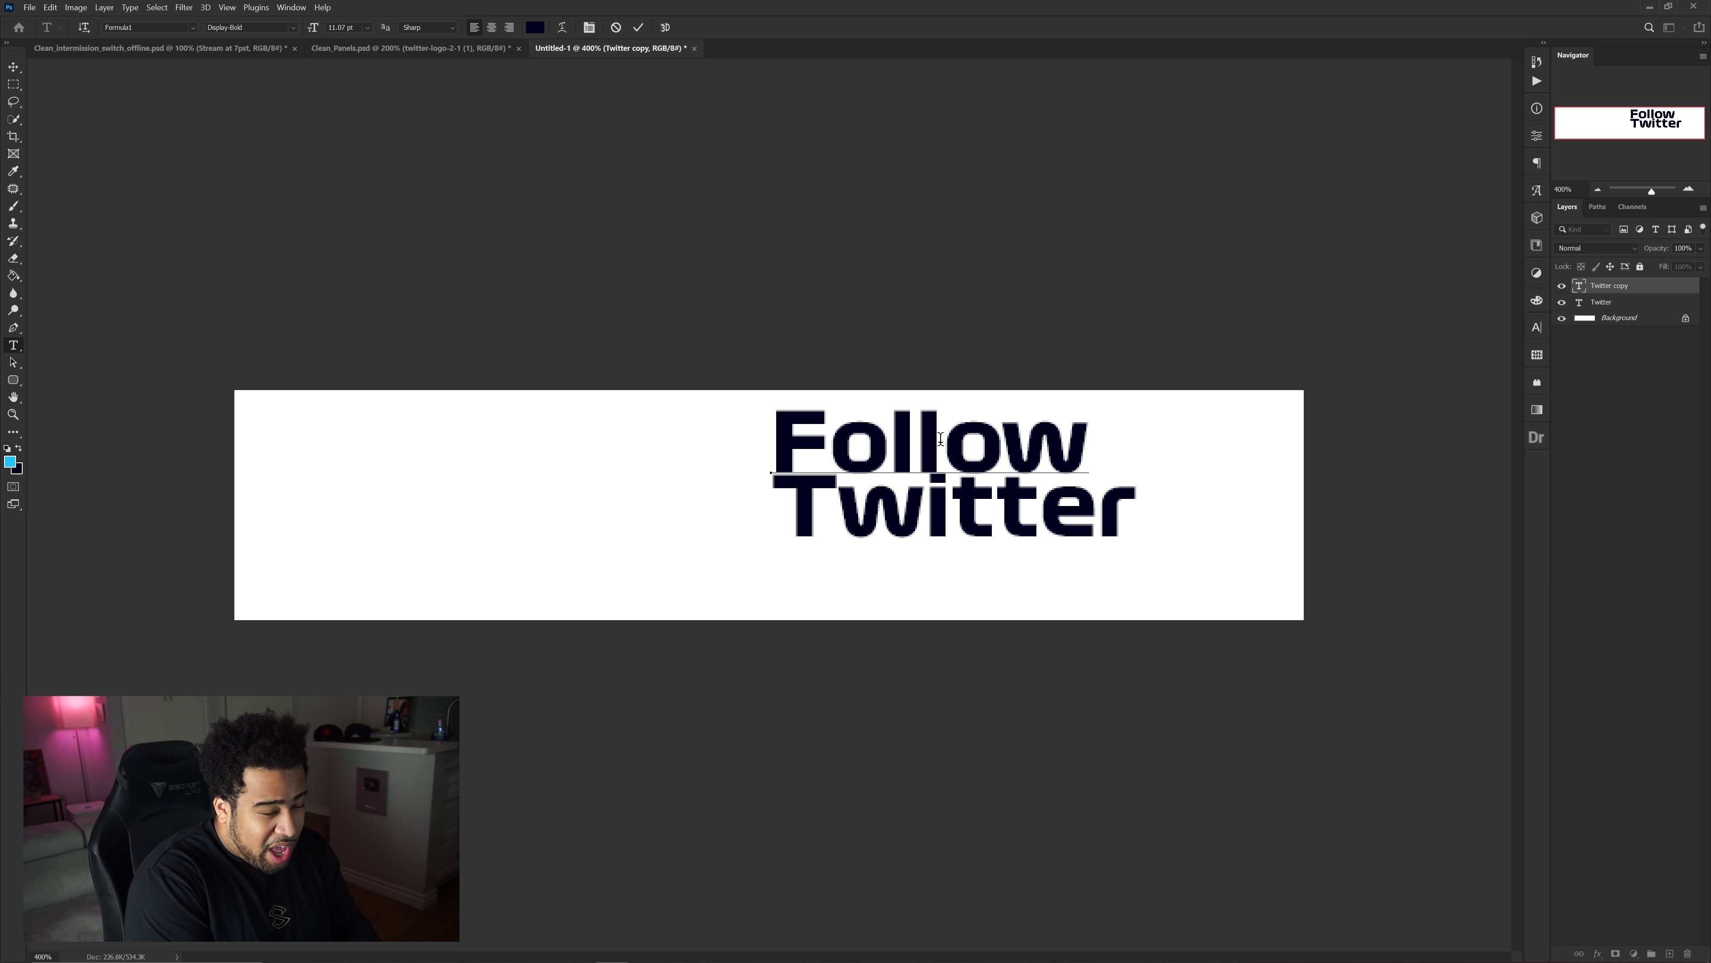
{"action": "type", "text": " my"}
{"action": "key", "text": "ctrl+Return"}
{"action": "key", "text": "v"}
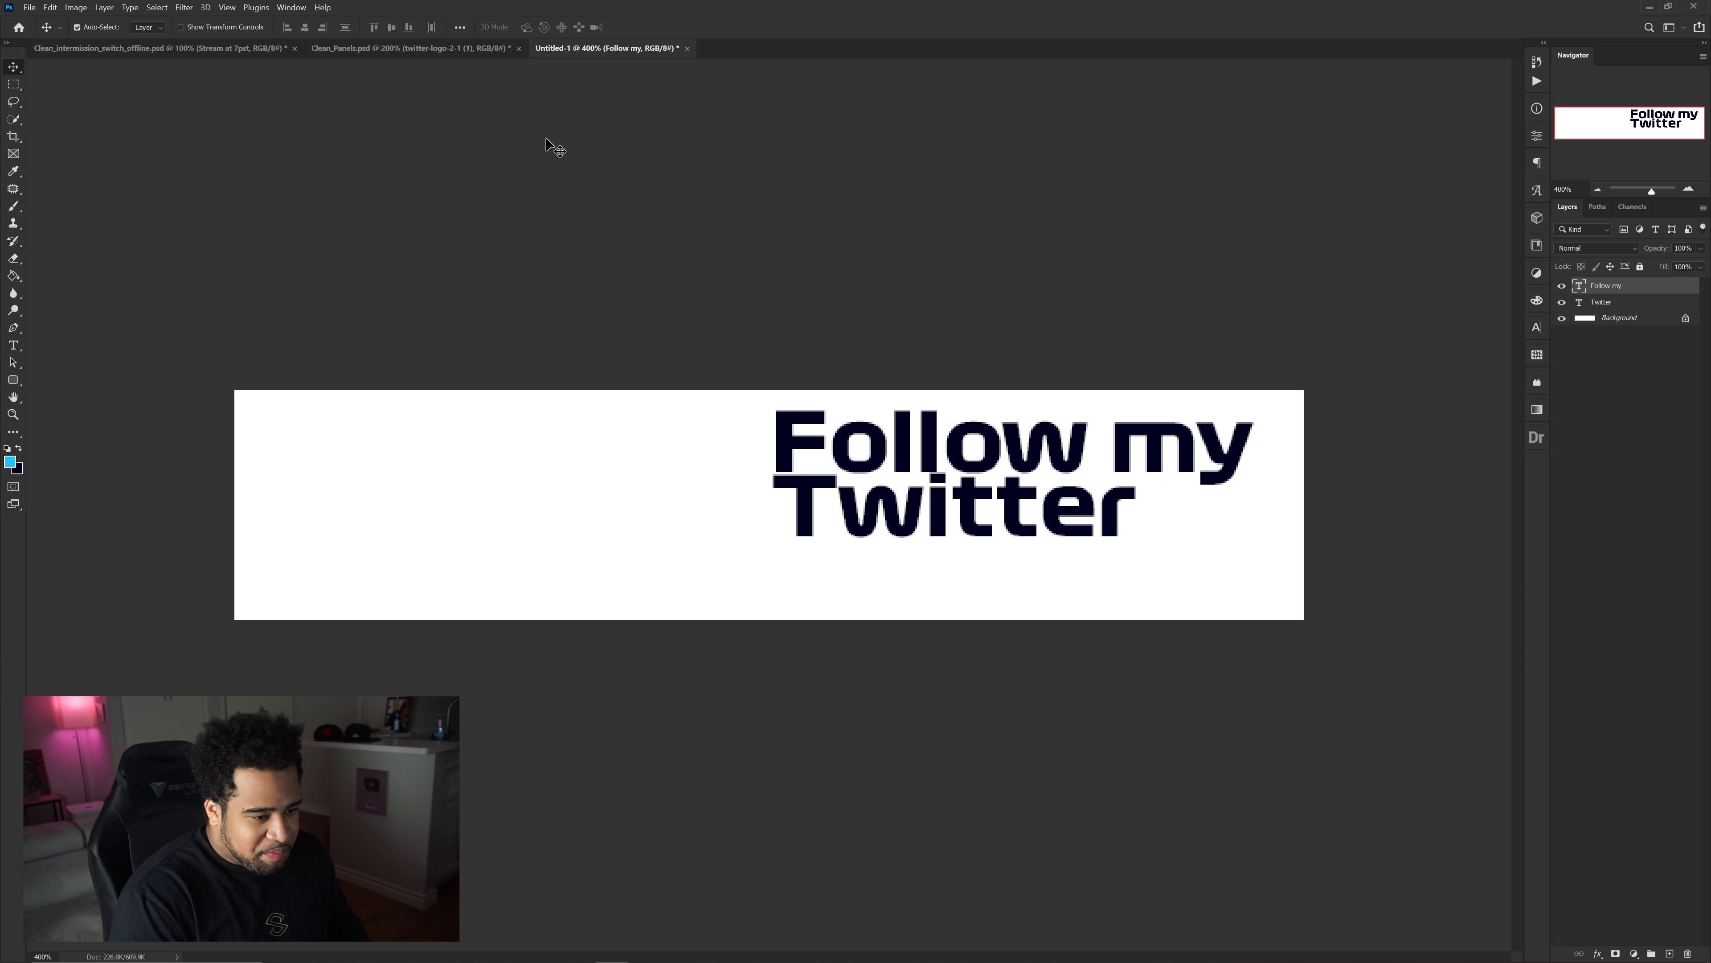
Fill the "Follow my" text with the light blue foreground colour and scale it down to about 3.5 pt above "Twitter".
{"action": "key", "text": "t"}
{"action": "key", "text": "v"}
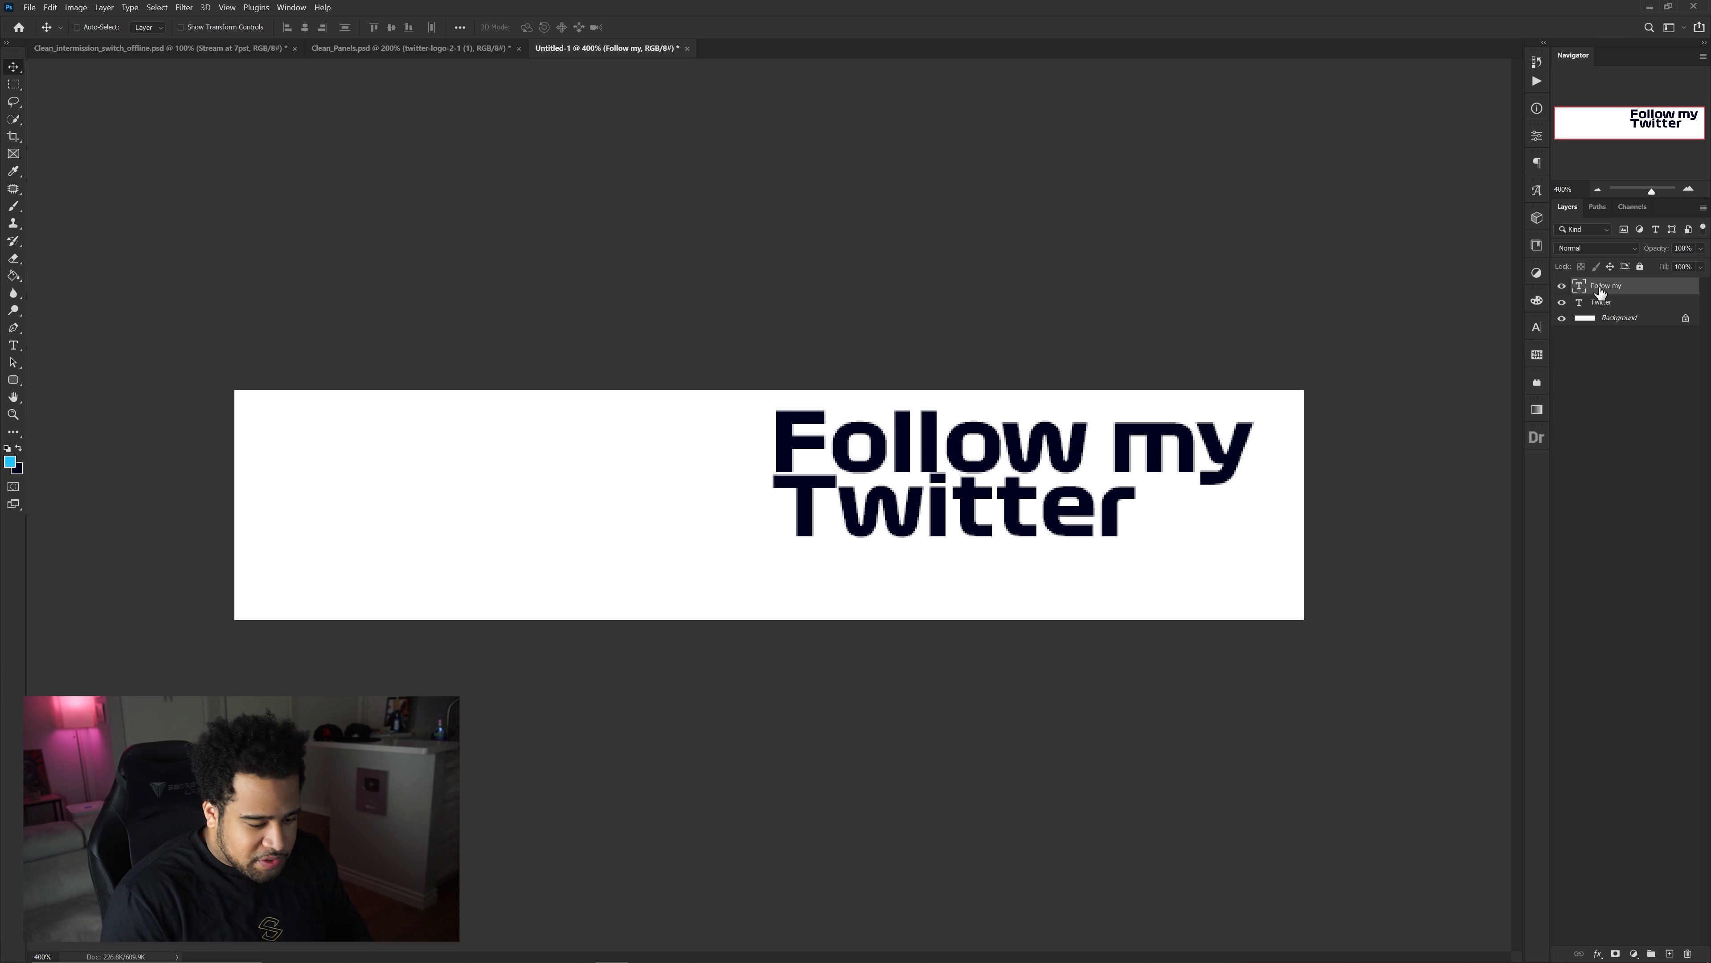
{"action": "key", "text": "alt+BackSpace"}
{"action": "key", "text": "ctrl+t"}
{"action": "left_click_drag", "start_coordinate": [1249, 454], "coordinate": [935, 452]}
{"action": "key", "text": "Return"}
{"action": "key", "text": "ctrl+plus"}
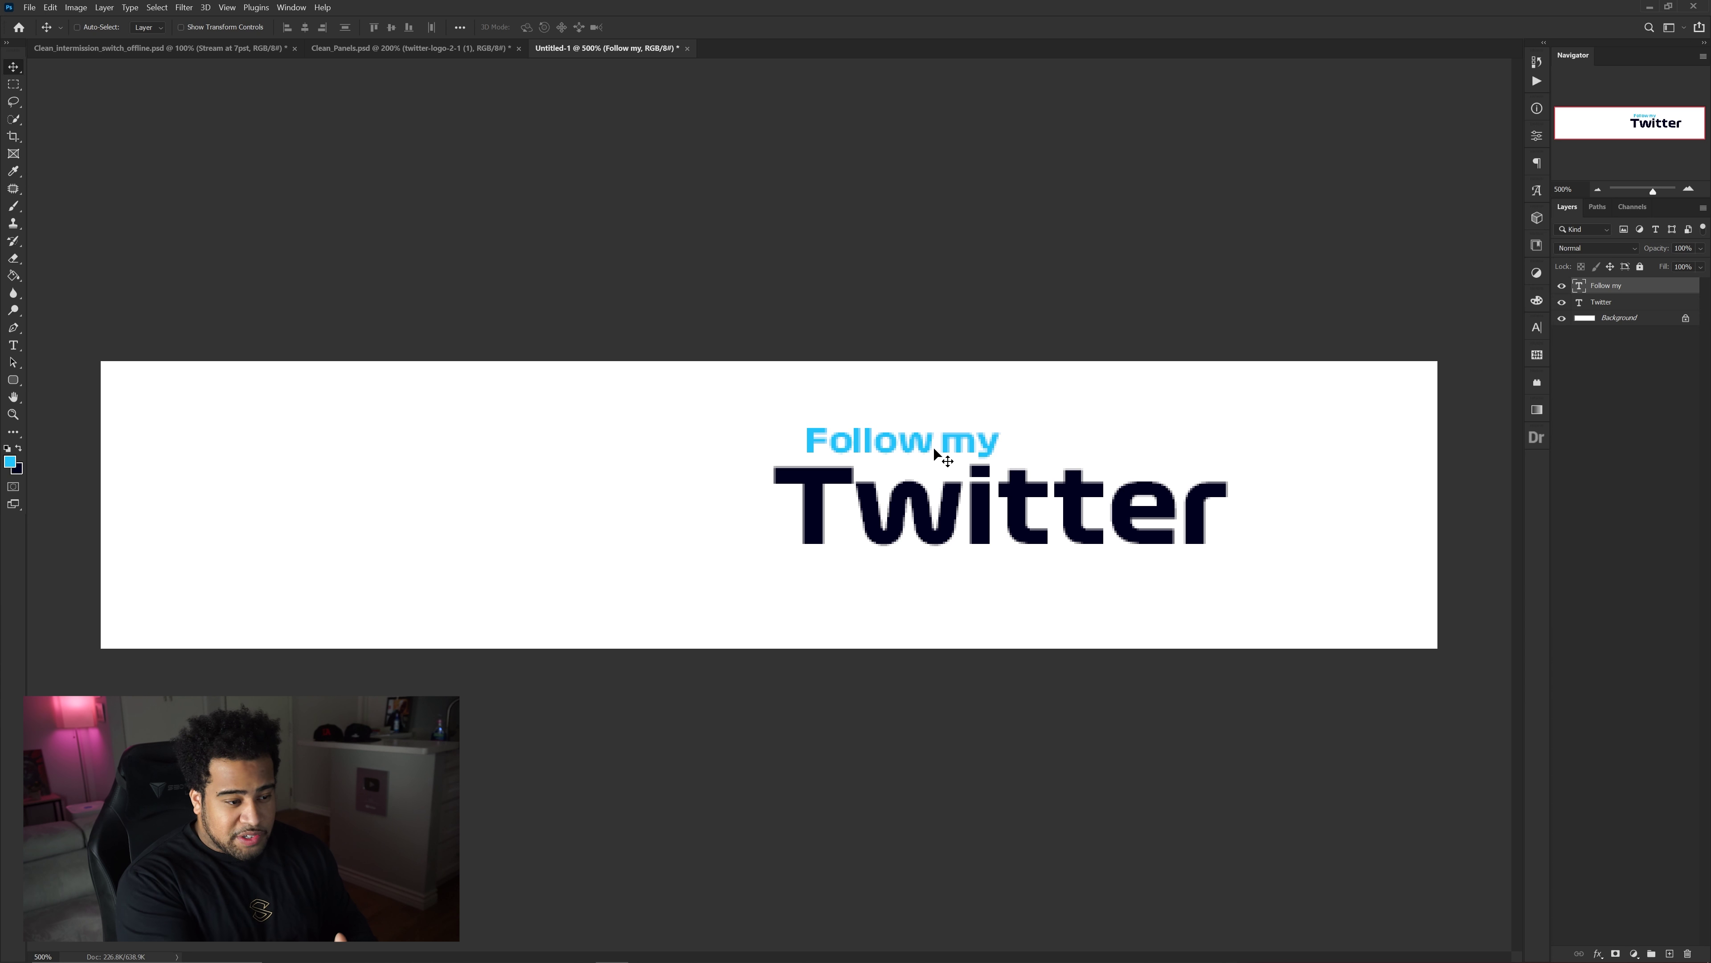
Open and cancel the colour picker for the "Follow my" text, and refill the text with the light blue foreground colour.
{"action": "left_click", "coordinate": [1537, 327]}
{"action": "left_click", "coordinate": [1501, 404]}
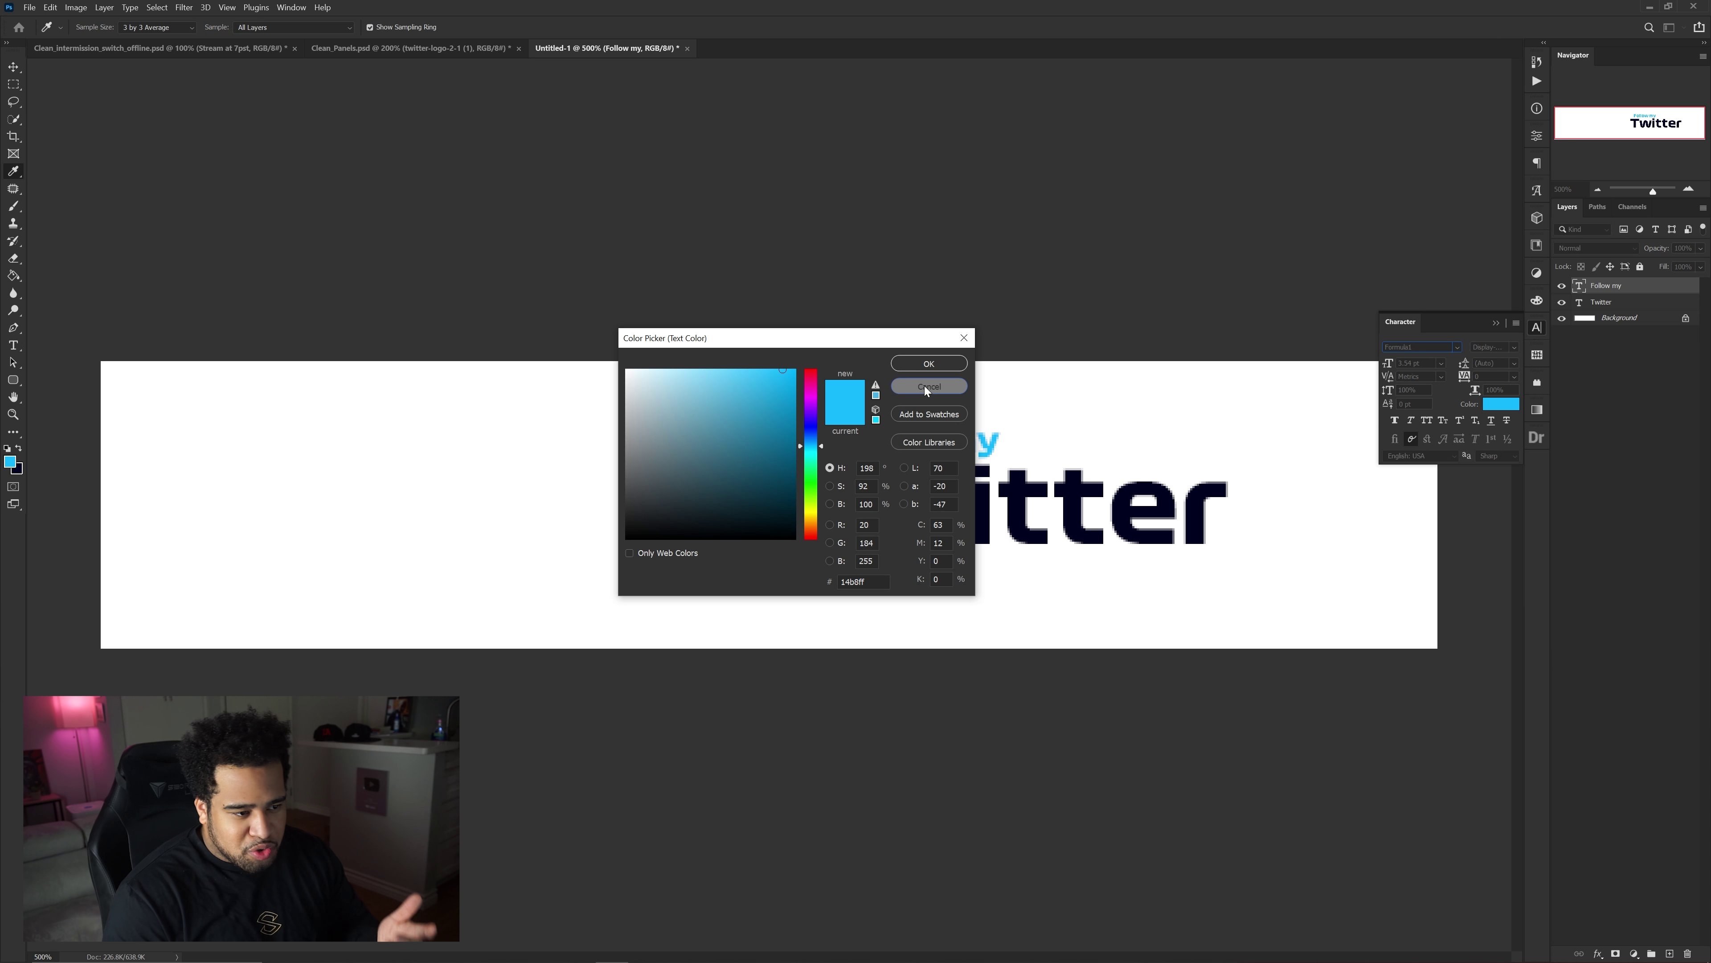
{"action": "left_click", "coordinate": [928, 386]}
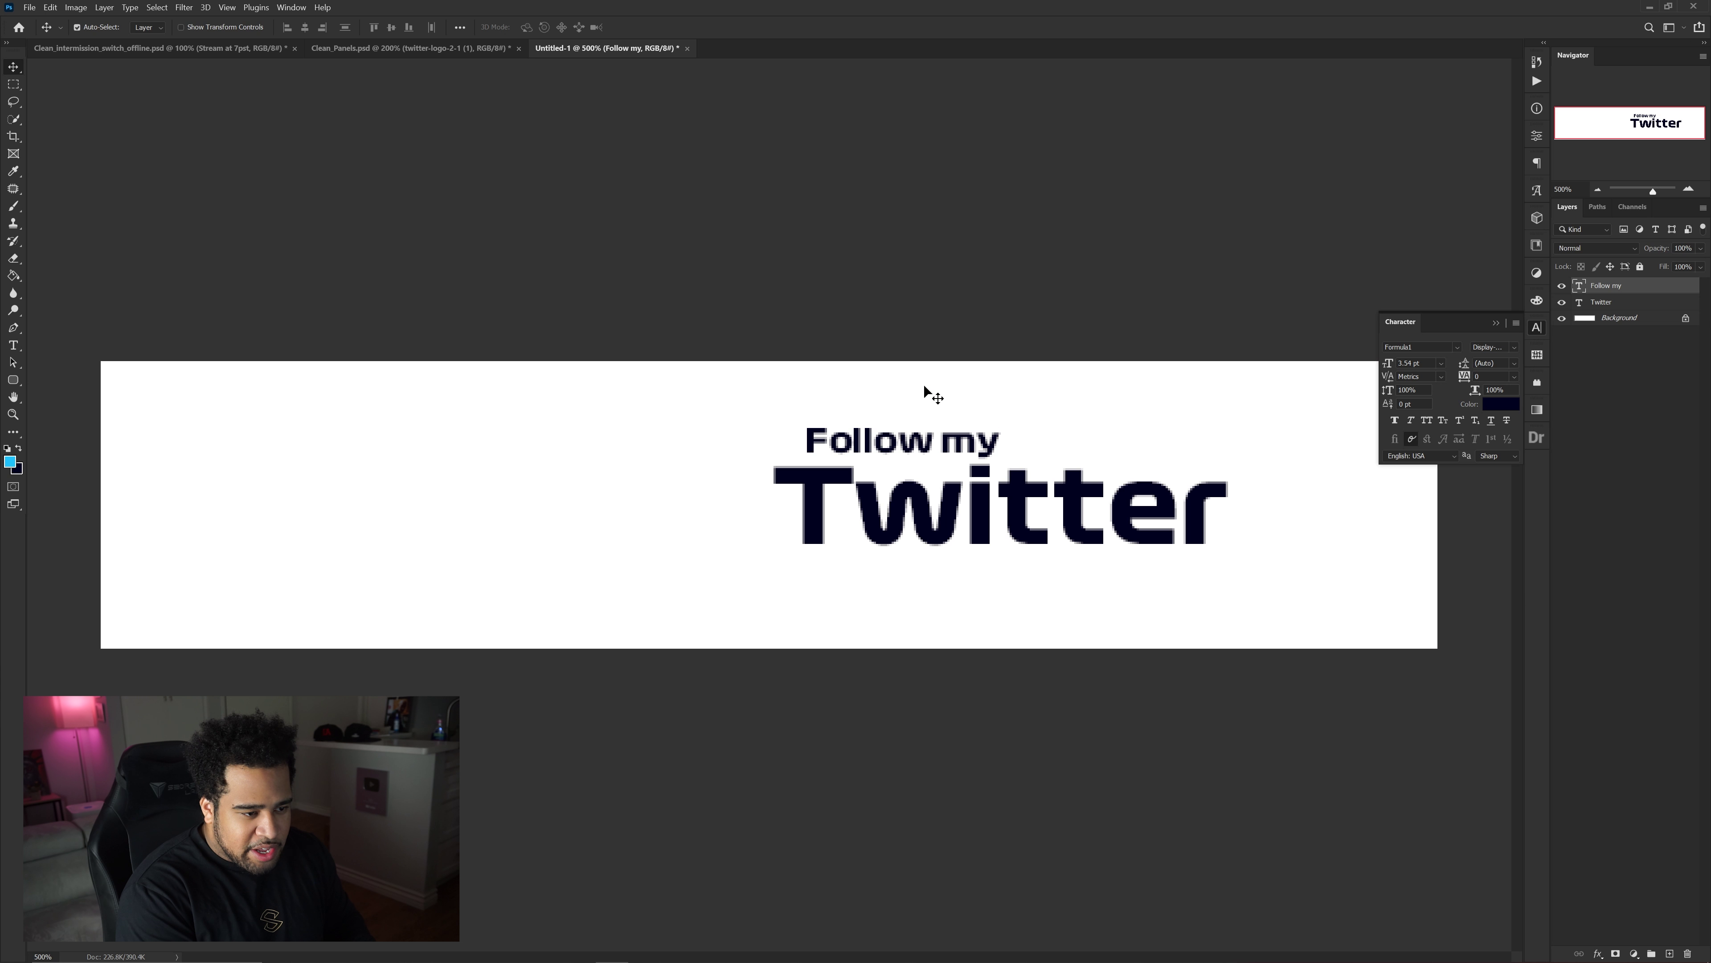
{"action": "key", "text": "alt+BackSpace"}
{"action": "key", "text": "ctrl"}
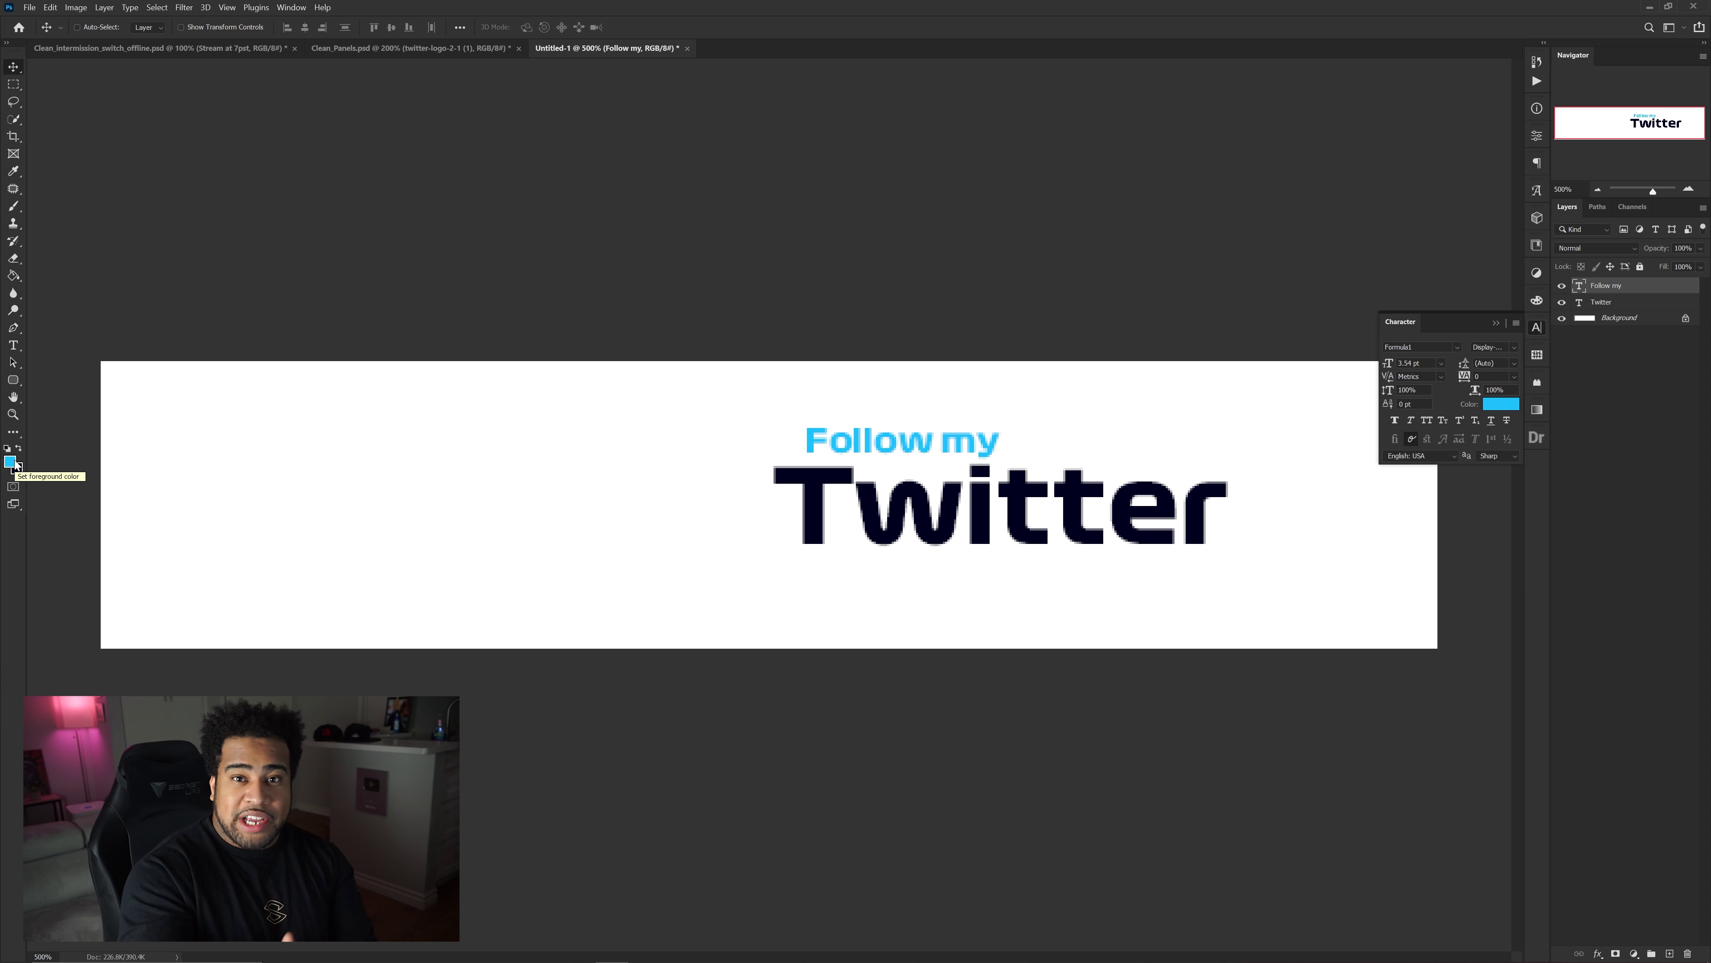
Move the "Follow my" and "Twitter" texts slightly down on the panel.
{"action": "left_click", "coordinate": [1536, 328]}
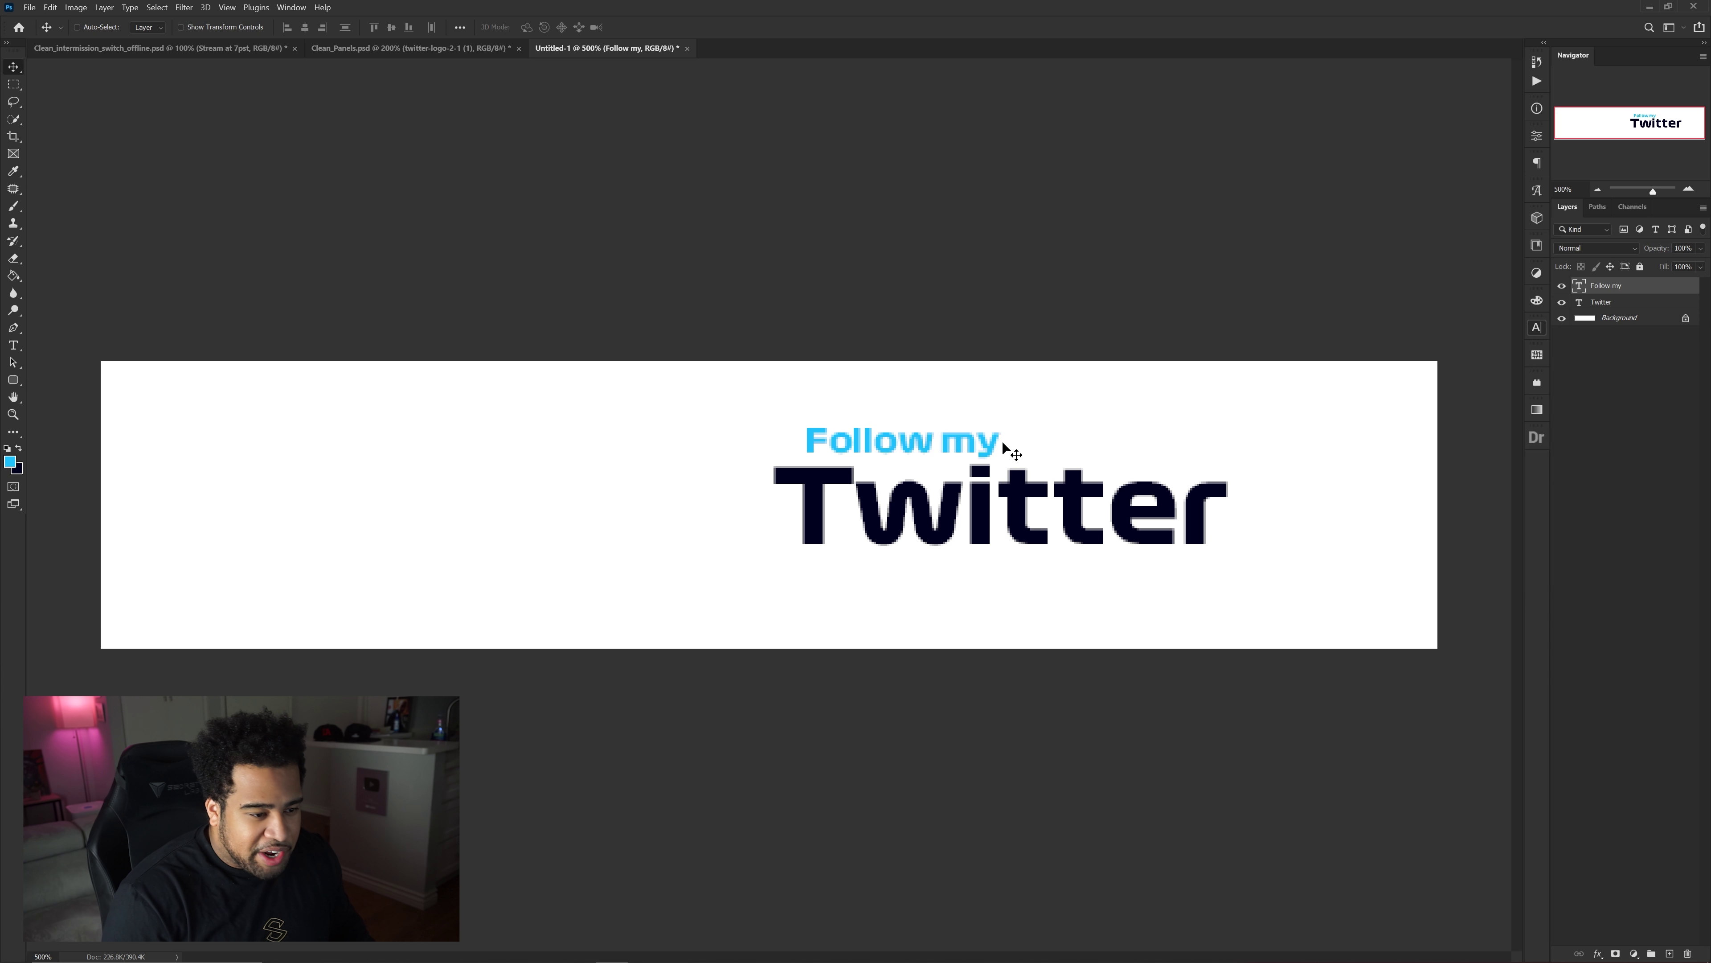
{"action": "key", "text": "ctrl"}
{"action": "left_click_drag", "start_coordinate": [899, 413], "coordinate": [930, 527]}
{"action": "left_click_drag", "start_coordinate": [983, 445], "coordinate": [984, 482]}
Paste the navy Twitter logo above the text layers, move it to the left of the text, and scale it to about 71 × 59 px.
{"action": "left_click", "coordinate": [1627, 288]}
{"action": "key", "text": "ctrl+v"}
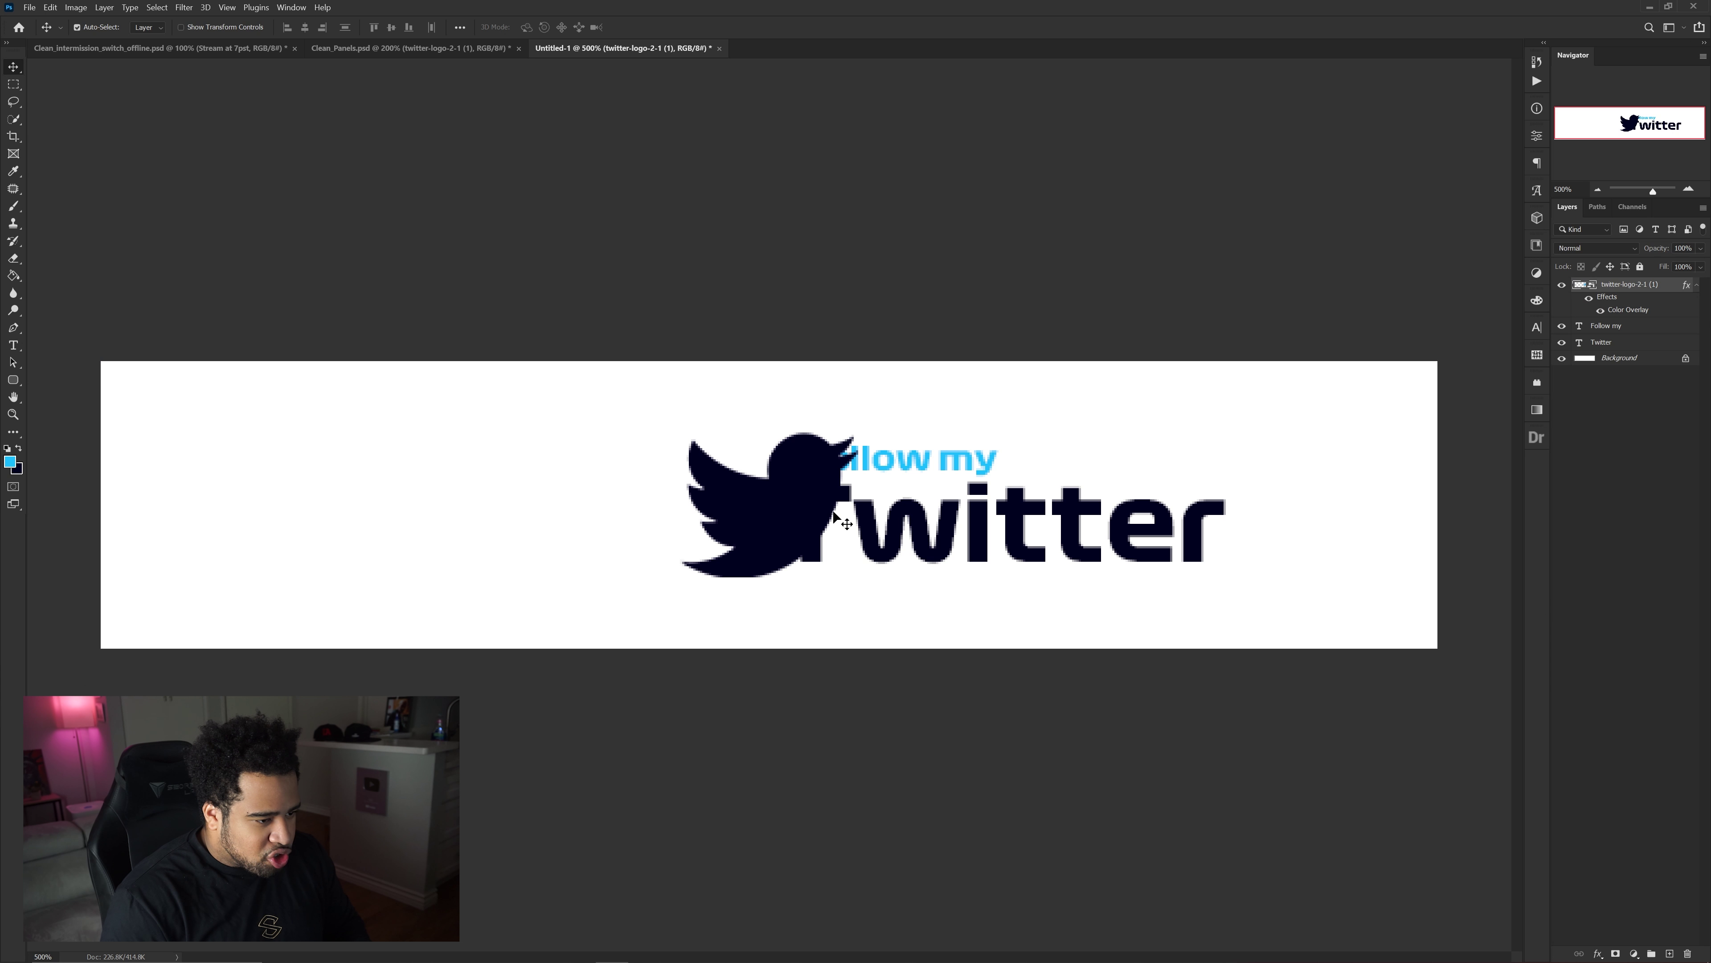
{"action": "left_click_drag", "start_coordinate": [782, 510], "coordinate": [611, 531]}
{"action": "key", "text": "ctrl+t"}
{"action": "left_click_drag", "start_coordinate": [515, 505], "coordinate": [496, 505]}
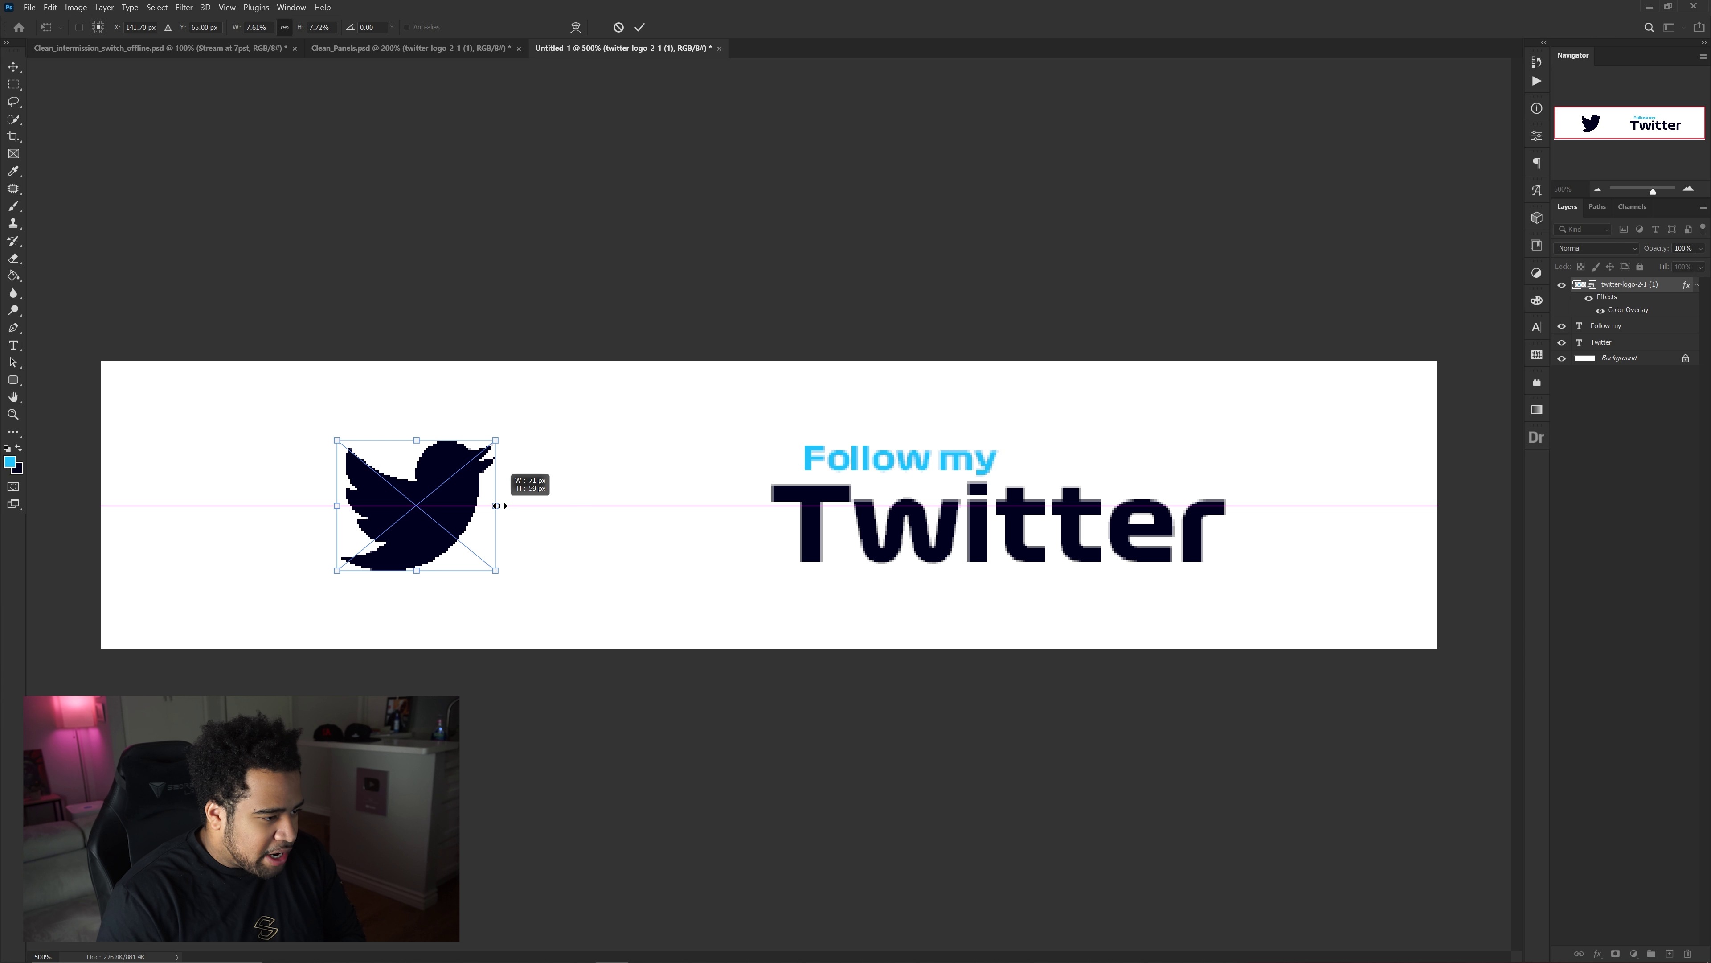
{"action": "key", "text": "Return"}
Select both the "Follow my" and "Twitter" texts and scale them up together to about 103%.
{"action": "left_click_drag", "start_coordinate": [847, 431], "coordinate": [1108, 546]}
{"action": "key", "text": "ctrl+t"}
{"action": "left_click_drag", "start_coordinate": [1234, 504], "coordinate": [1242, 504]}
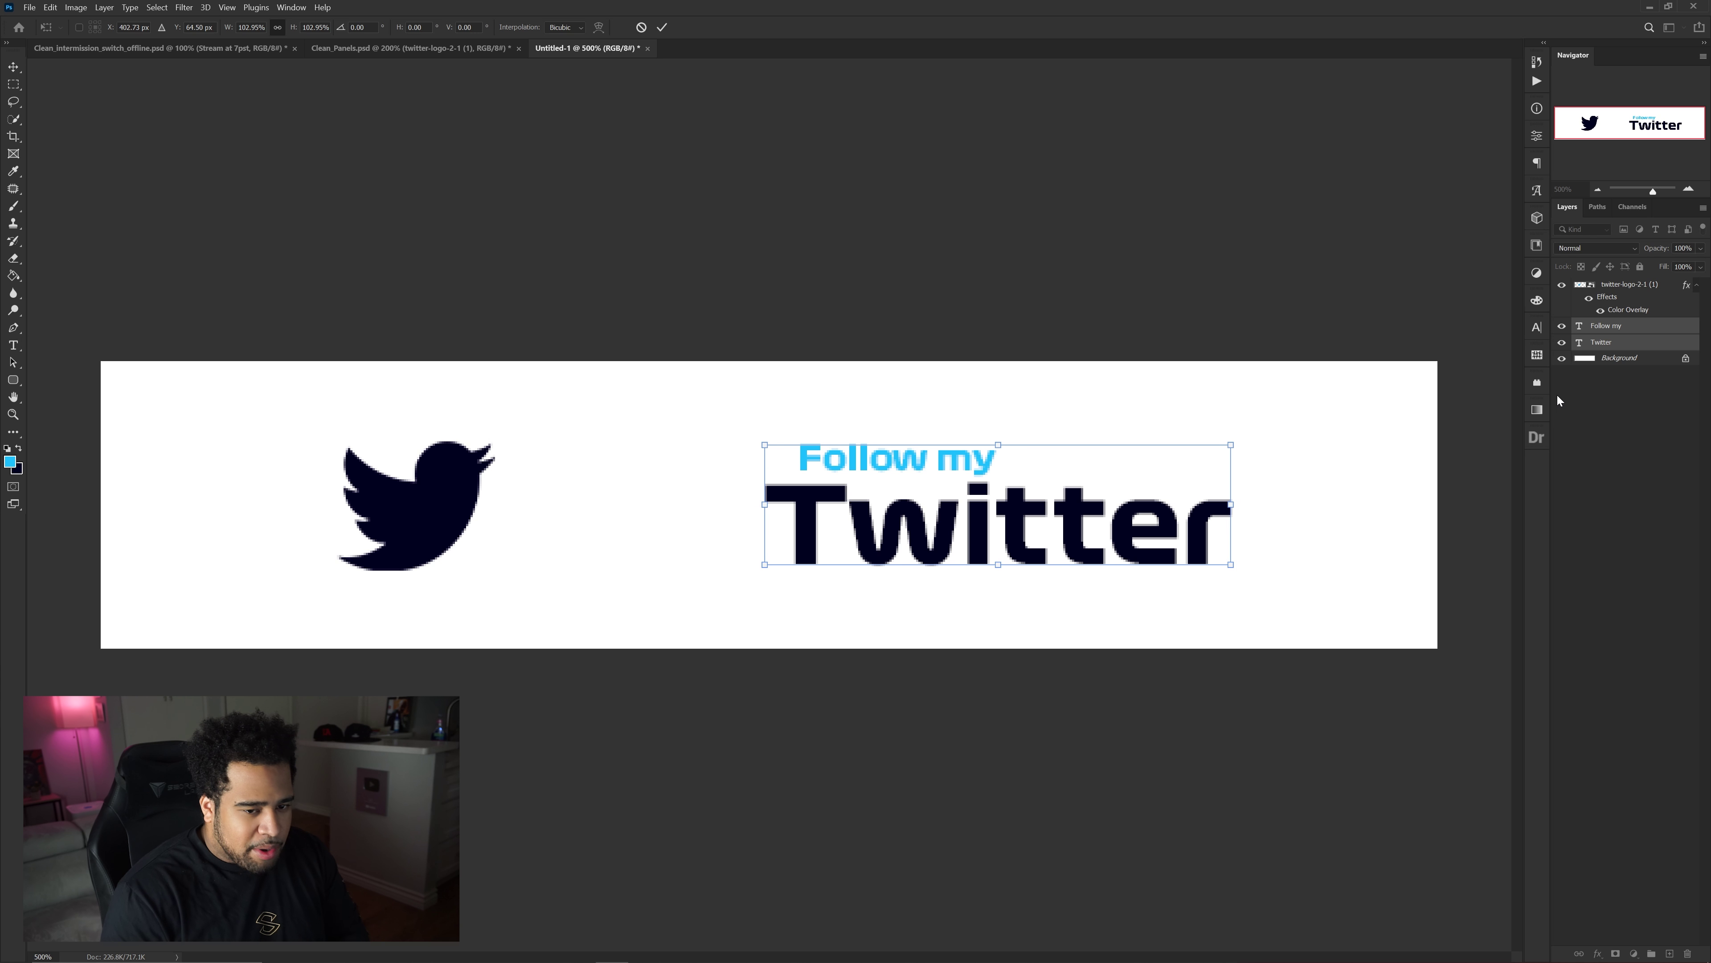
{"action": "key", "text": "Return"}
On a new layer above the background, draw a slanted, notched Pen tool shape along the panel's lower edge and fill it light blue.
{"action": "double_click", "coordinate": [1620, 359]}
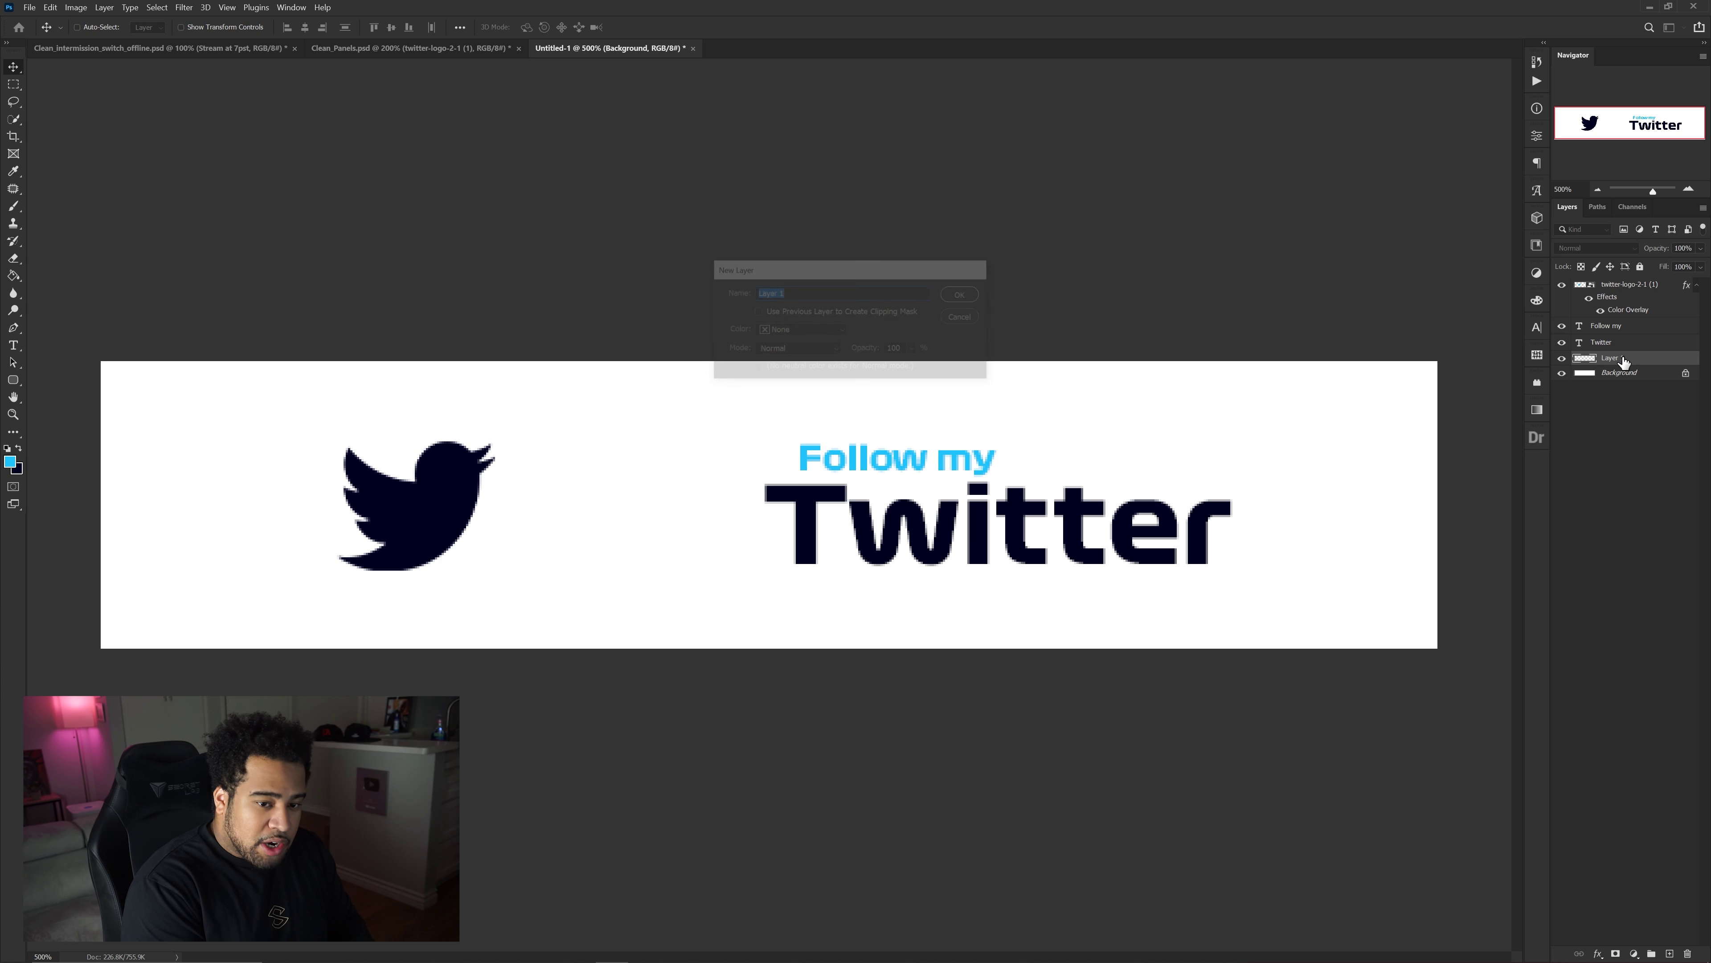
{"action": "key", "text": "Return"}
{"action": "key", "text": "p"}
{"action": "left_click", "coordinate": [1452, 640]}
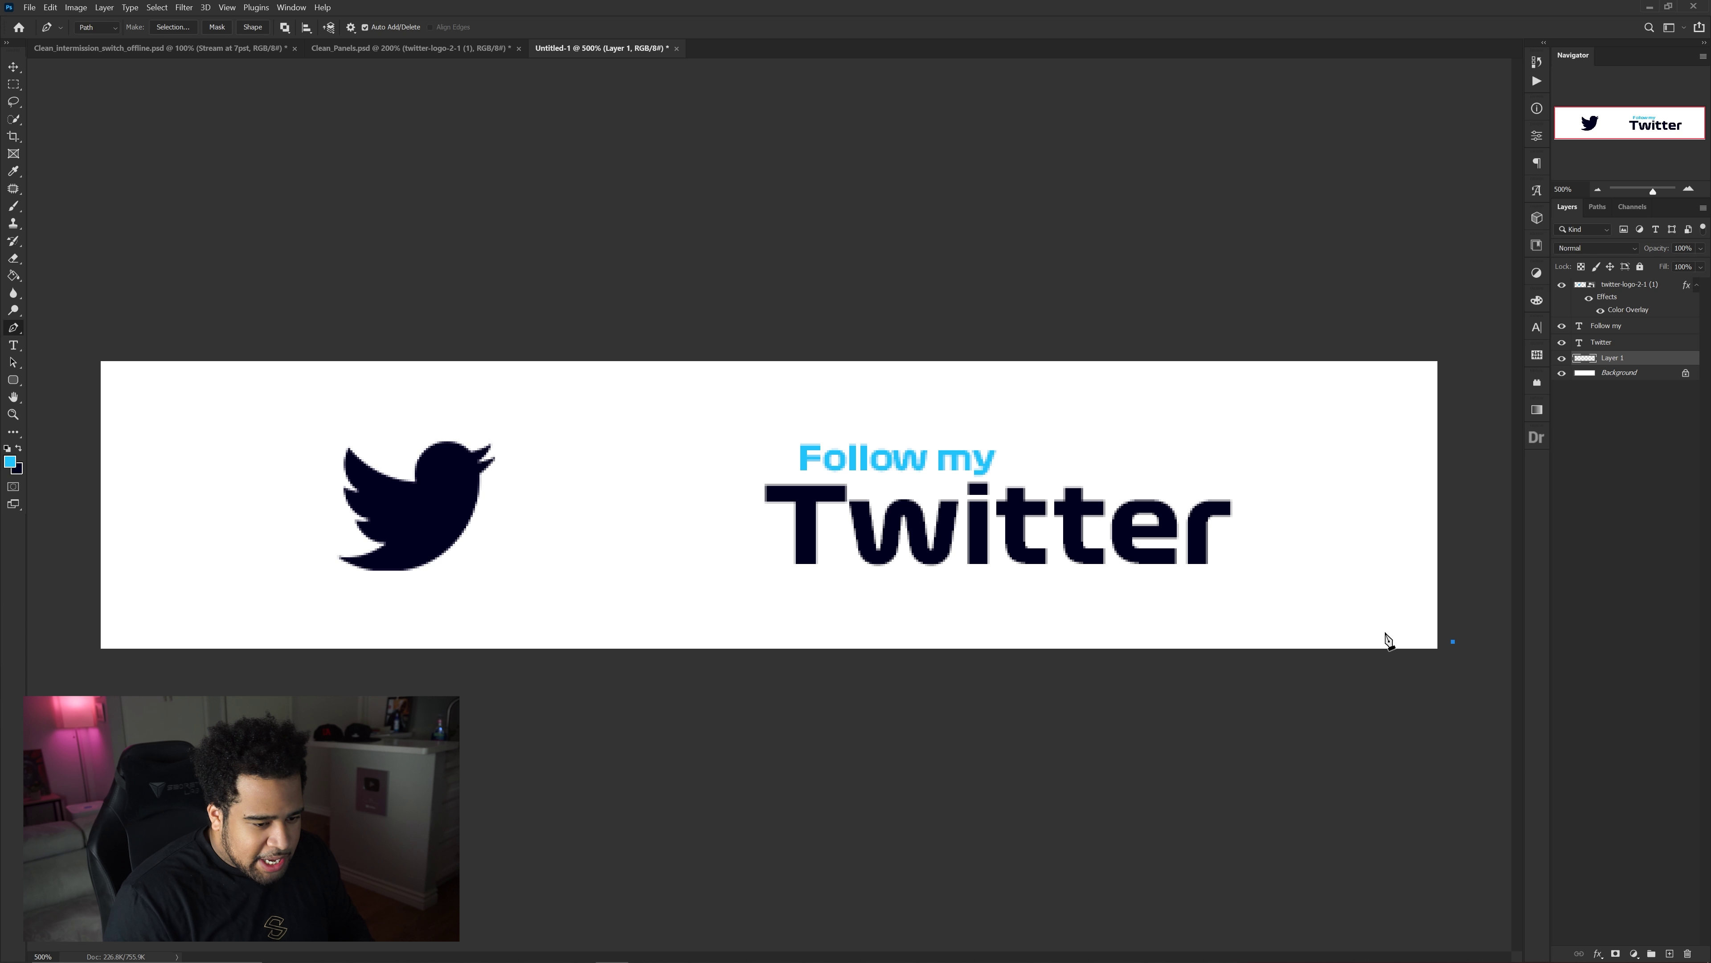
{"action": "left_click", "coordinate": [446, 599]}
{"action": "left_click", "coordinate": [512, 614]}
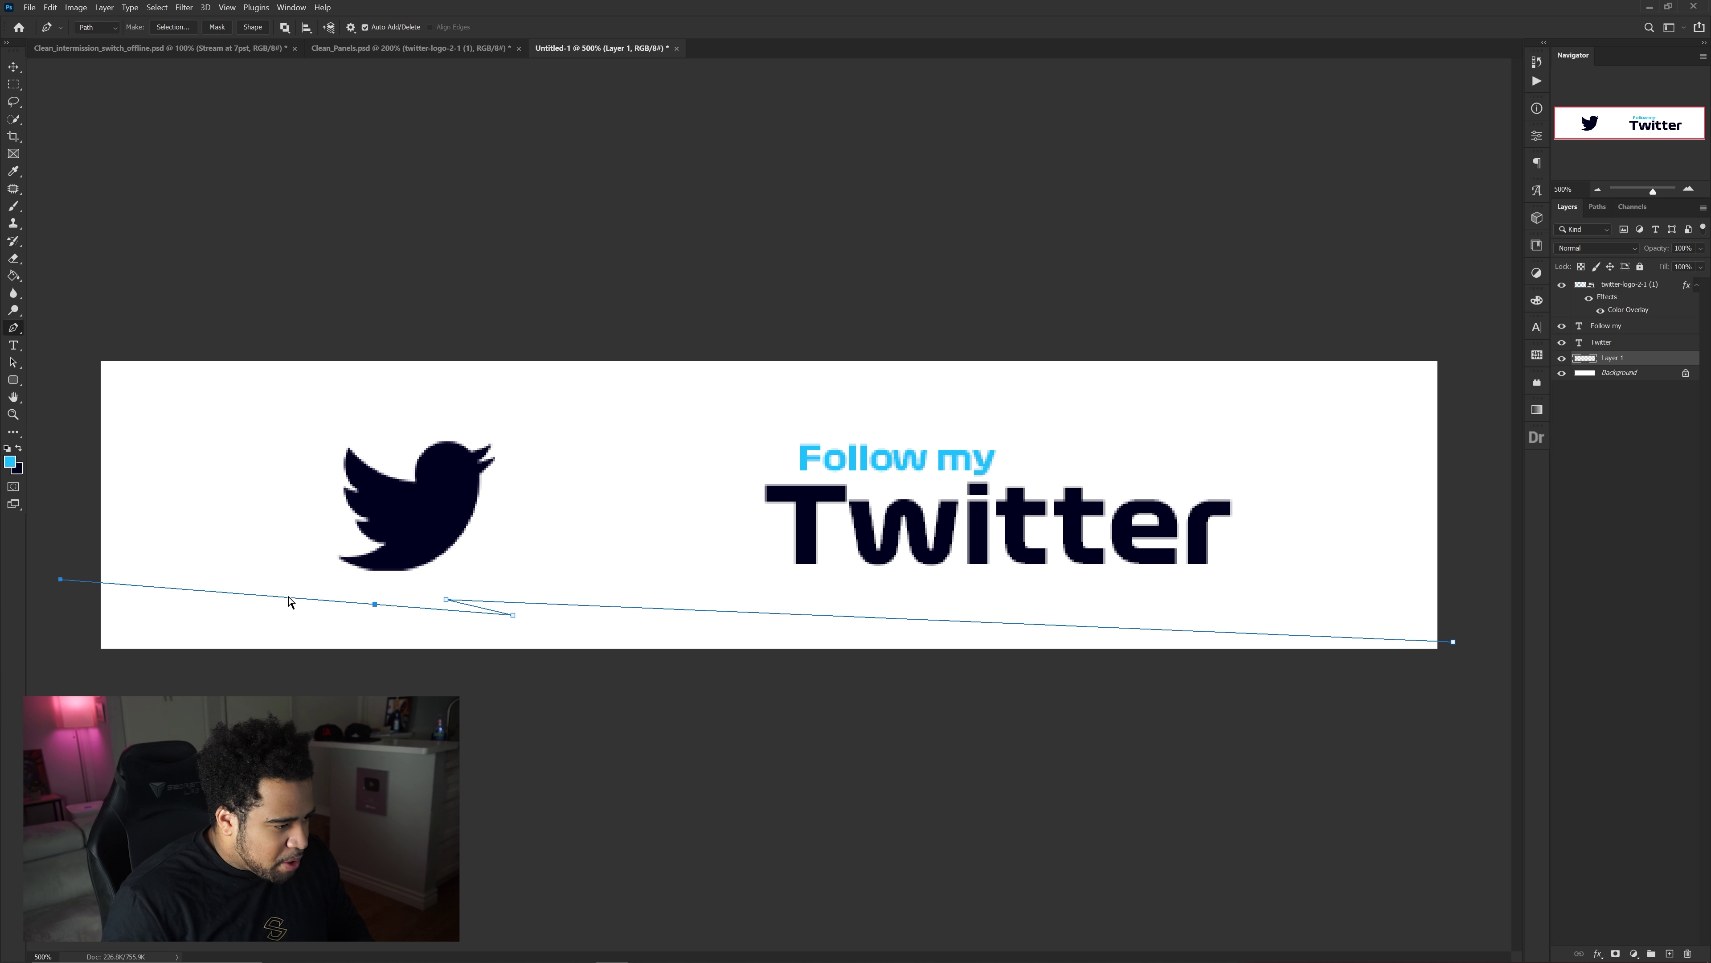
{"action": "key", "text": "ctrl+z"}
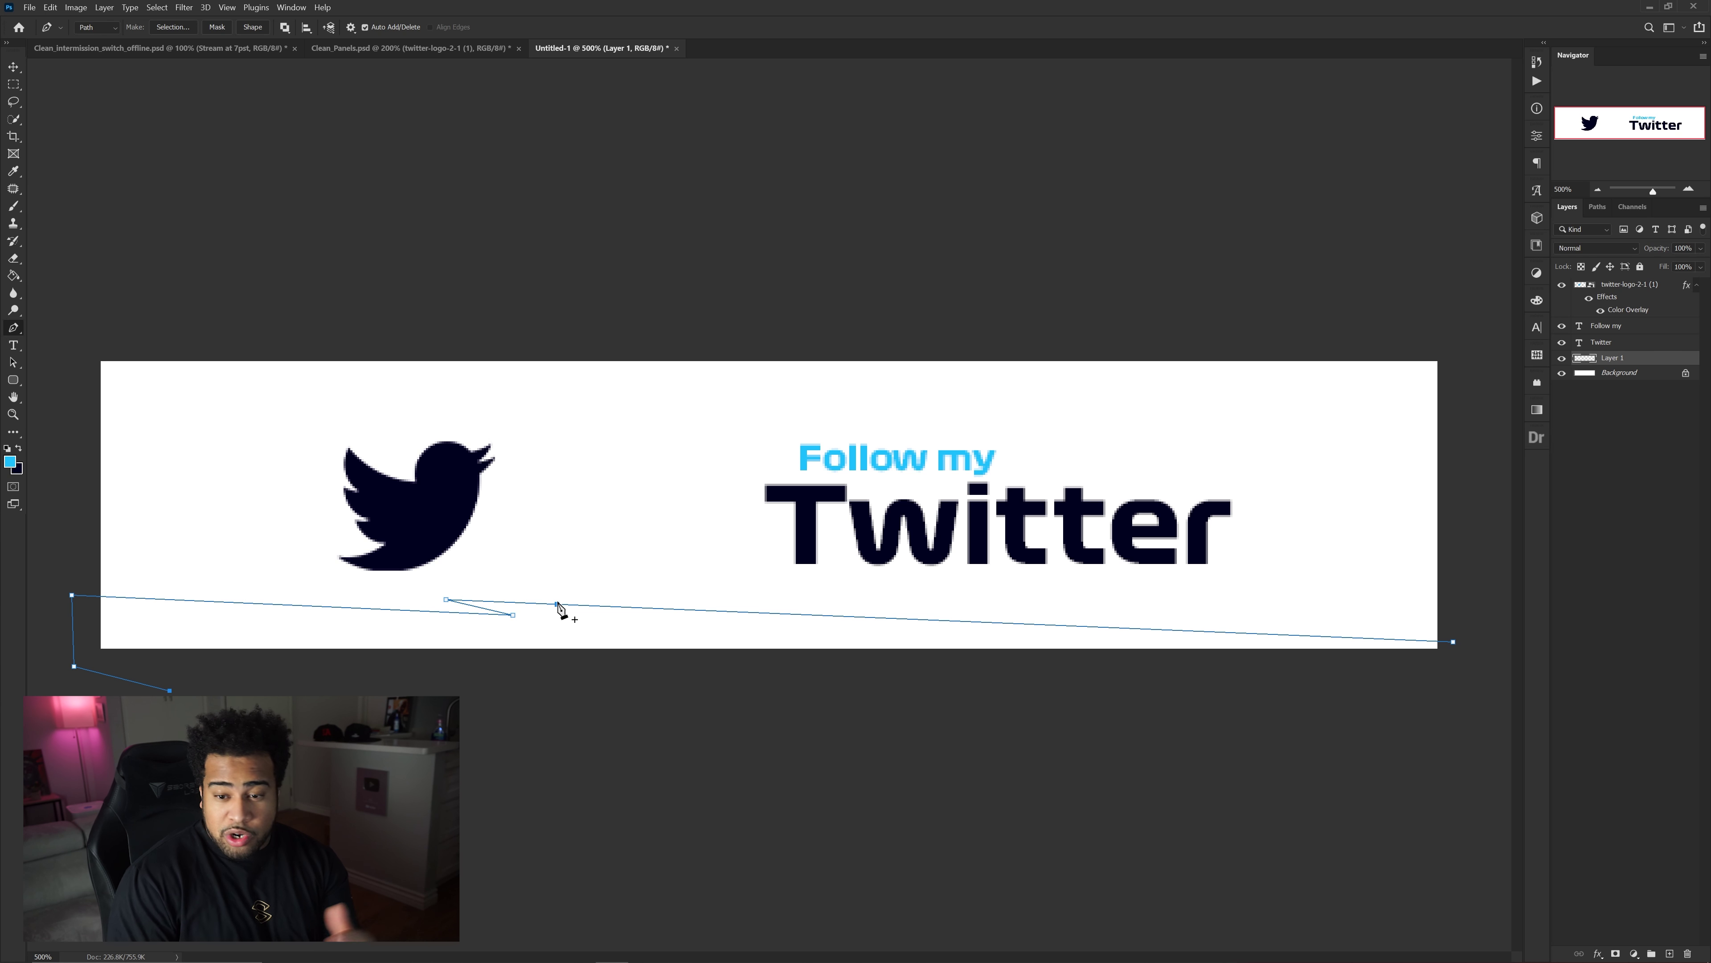
{"action": "left_click", "coordinate": [1433, 688]}
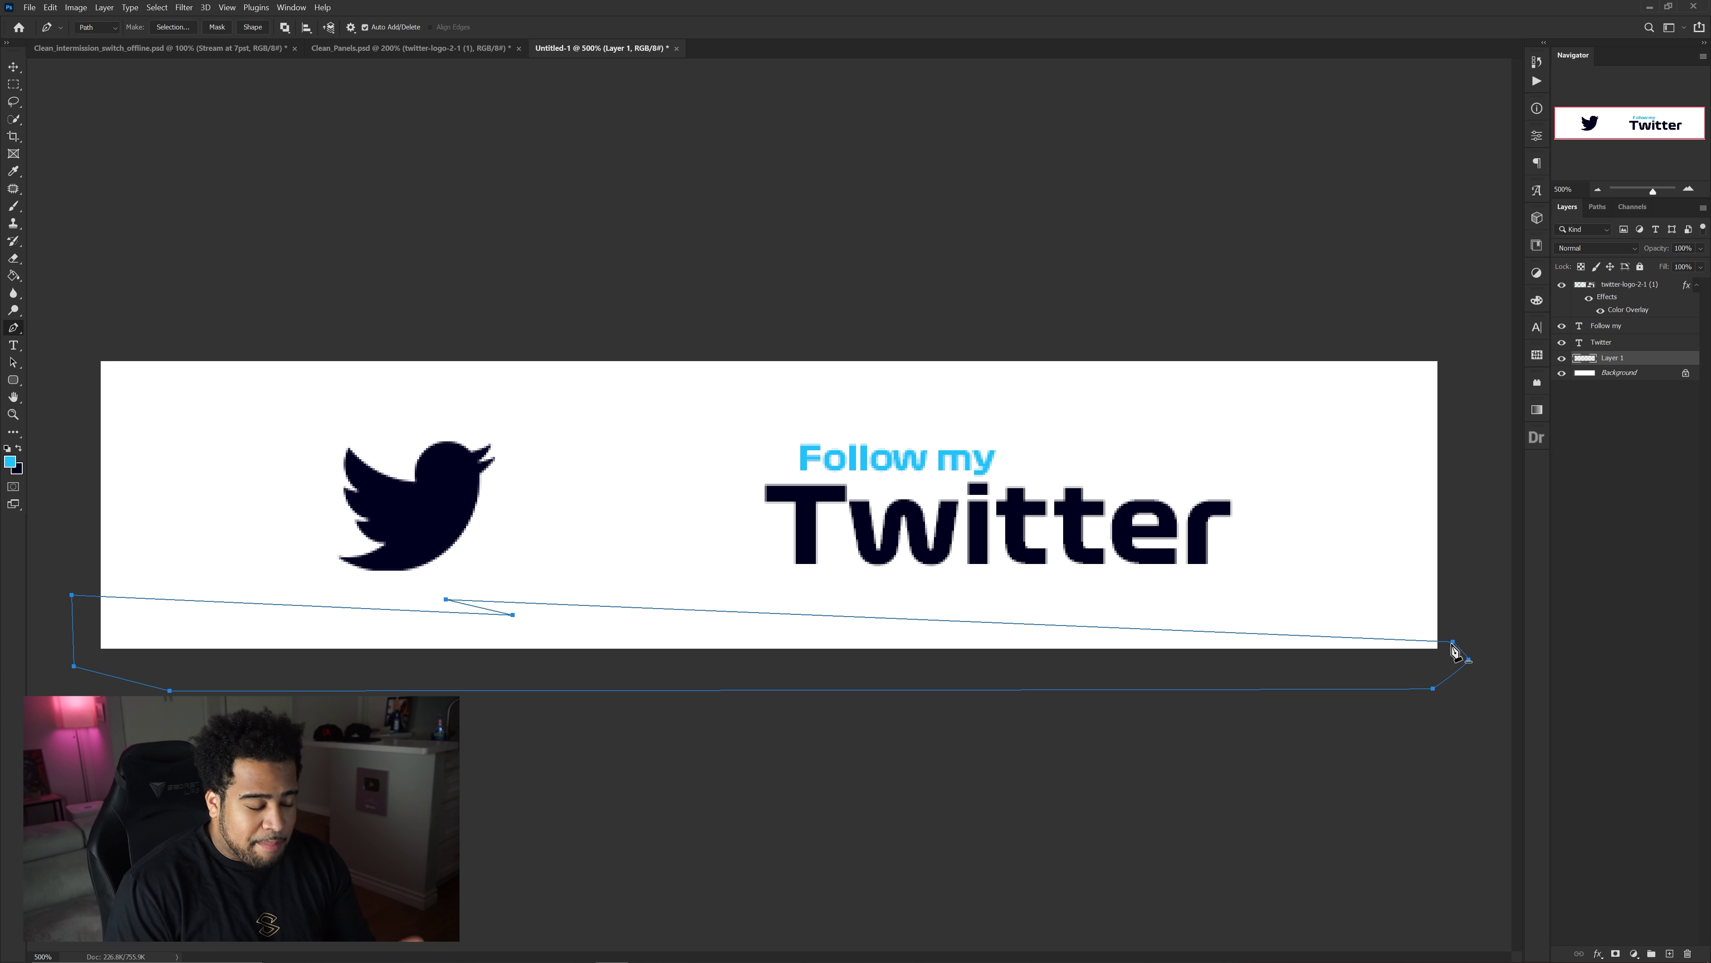
{"action": "key", "text": "Return"}
{"action": "key", "text": "ctrl+Return"}
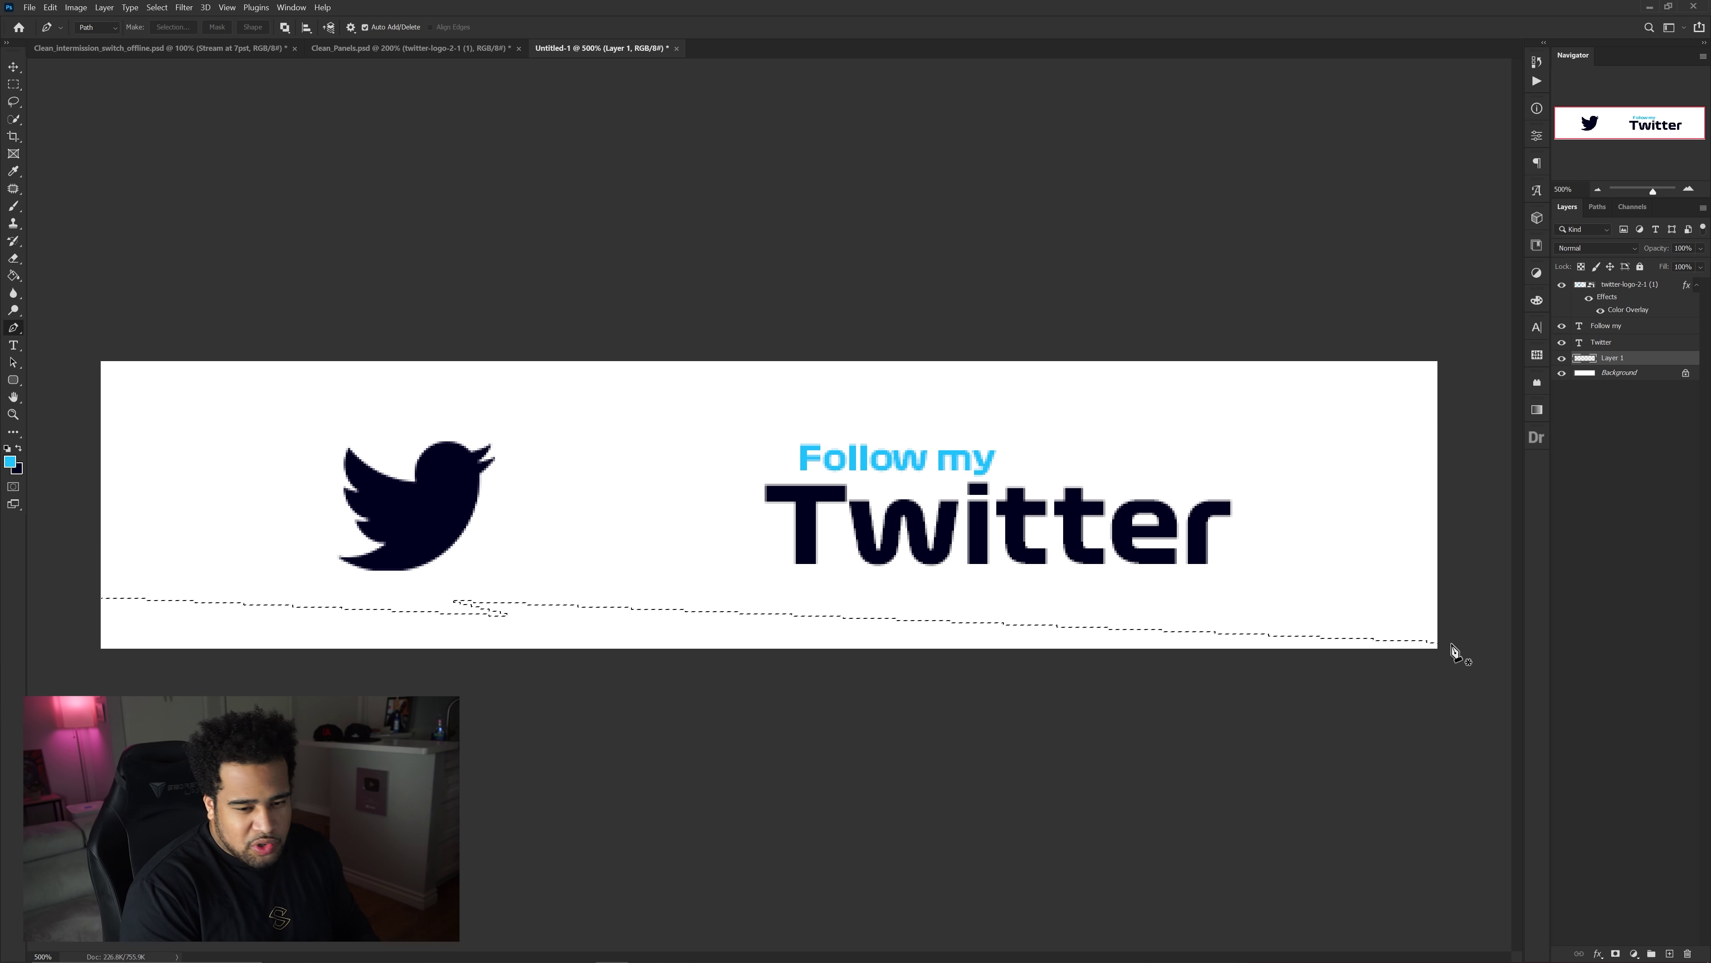
{"action": "key", "text": "alt+BackSpace"}
{"action": "key", "text": "ctrl+d"}
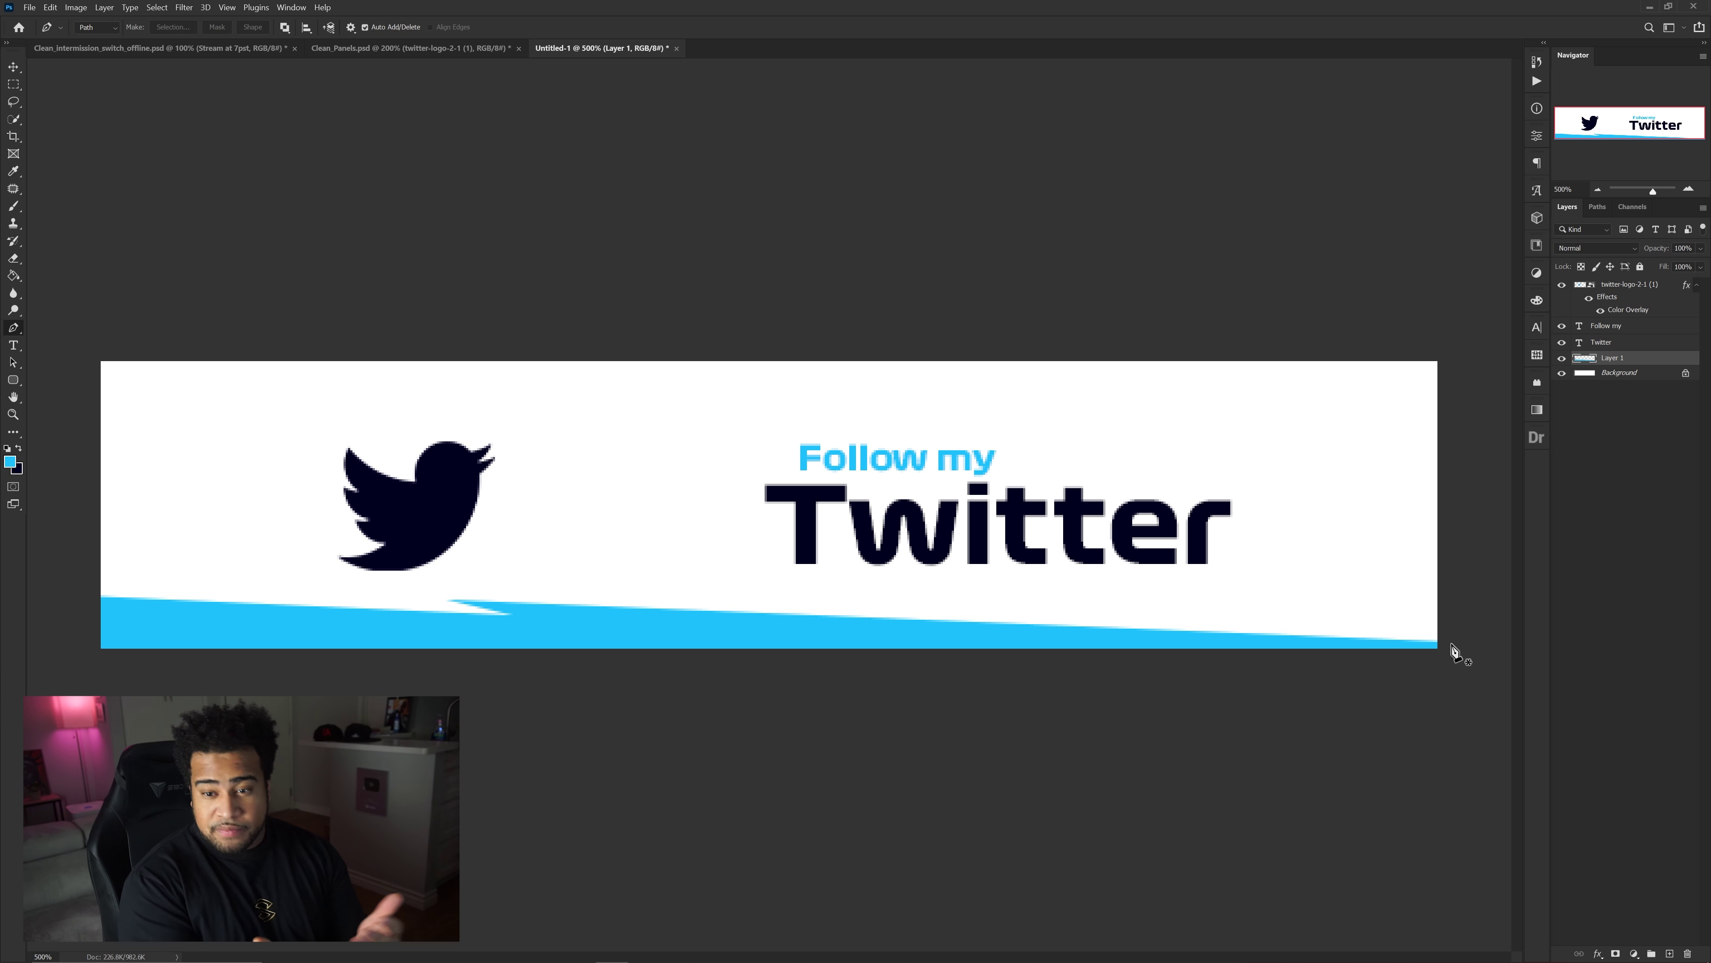
On another new layer, draw a slanted, notched Pen tool shape along the panel's upper right edge and fill it navy.
{"action": "key", "text": "ctrl+1"}
{"action": "key", "text": "ctrl+plus"}
{"action": "key", "text": "ctrl+plus"}
{"action": "key", "text": "ctrl+plus"}
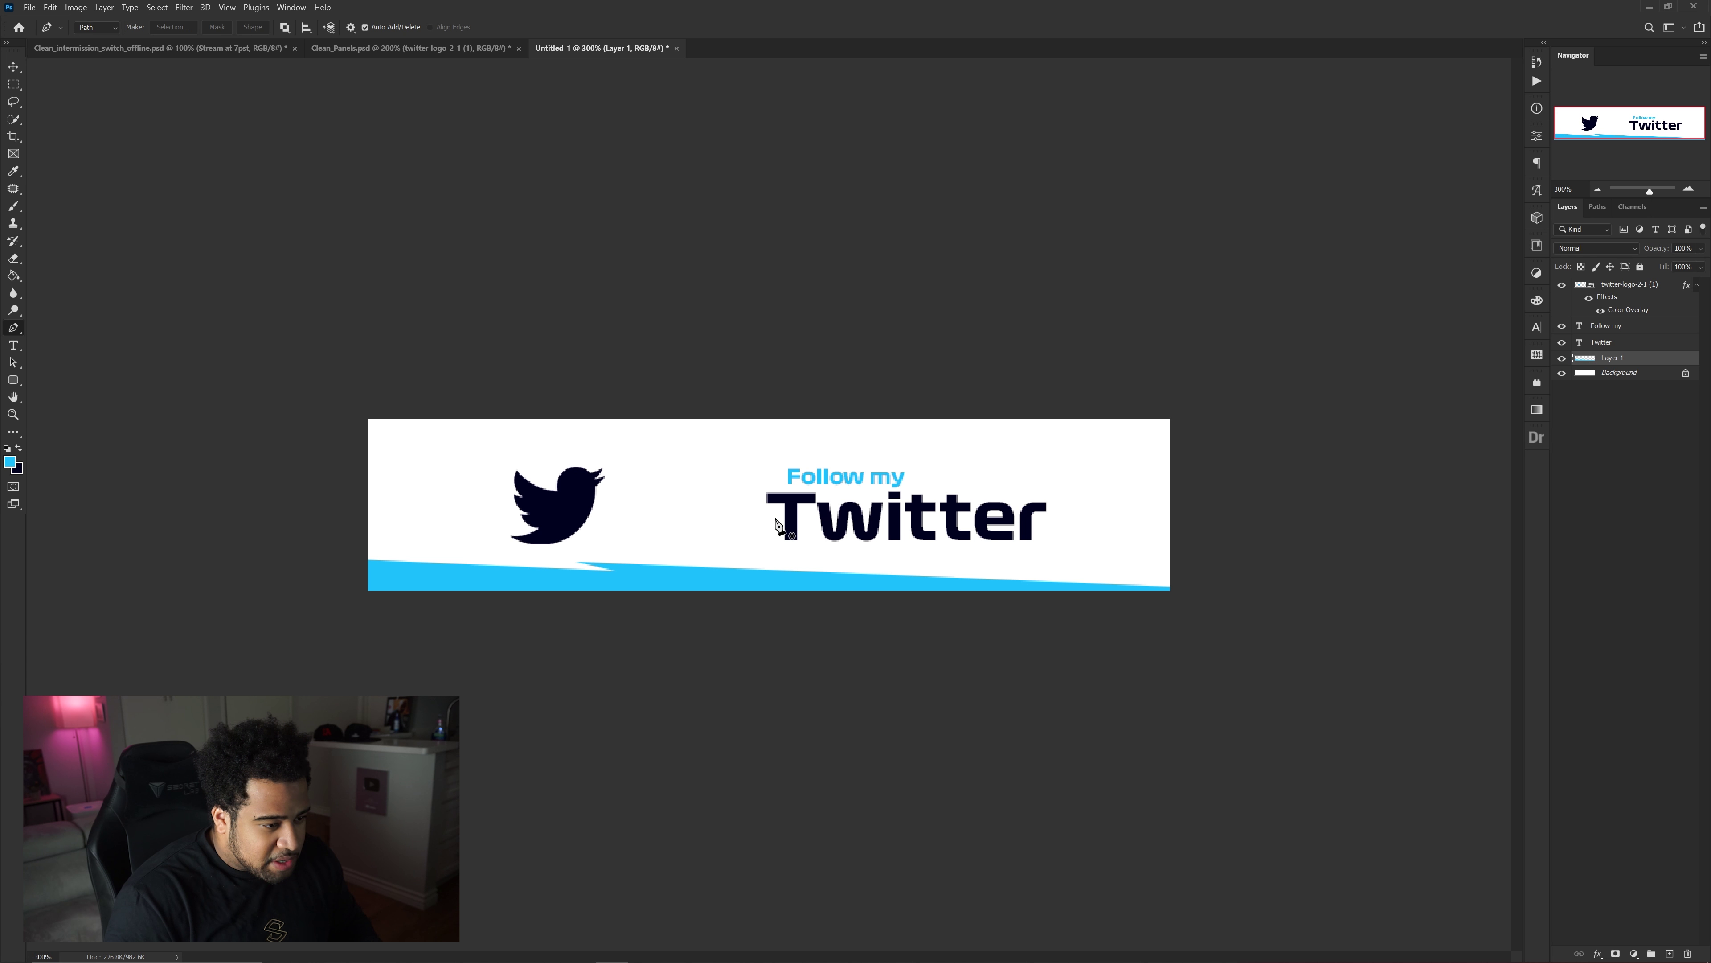
{"action": "left_click", "coordinate": [1669, 952]}
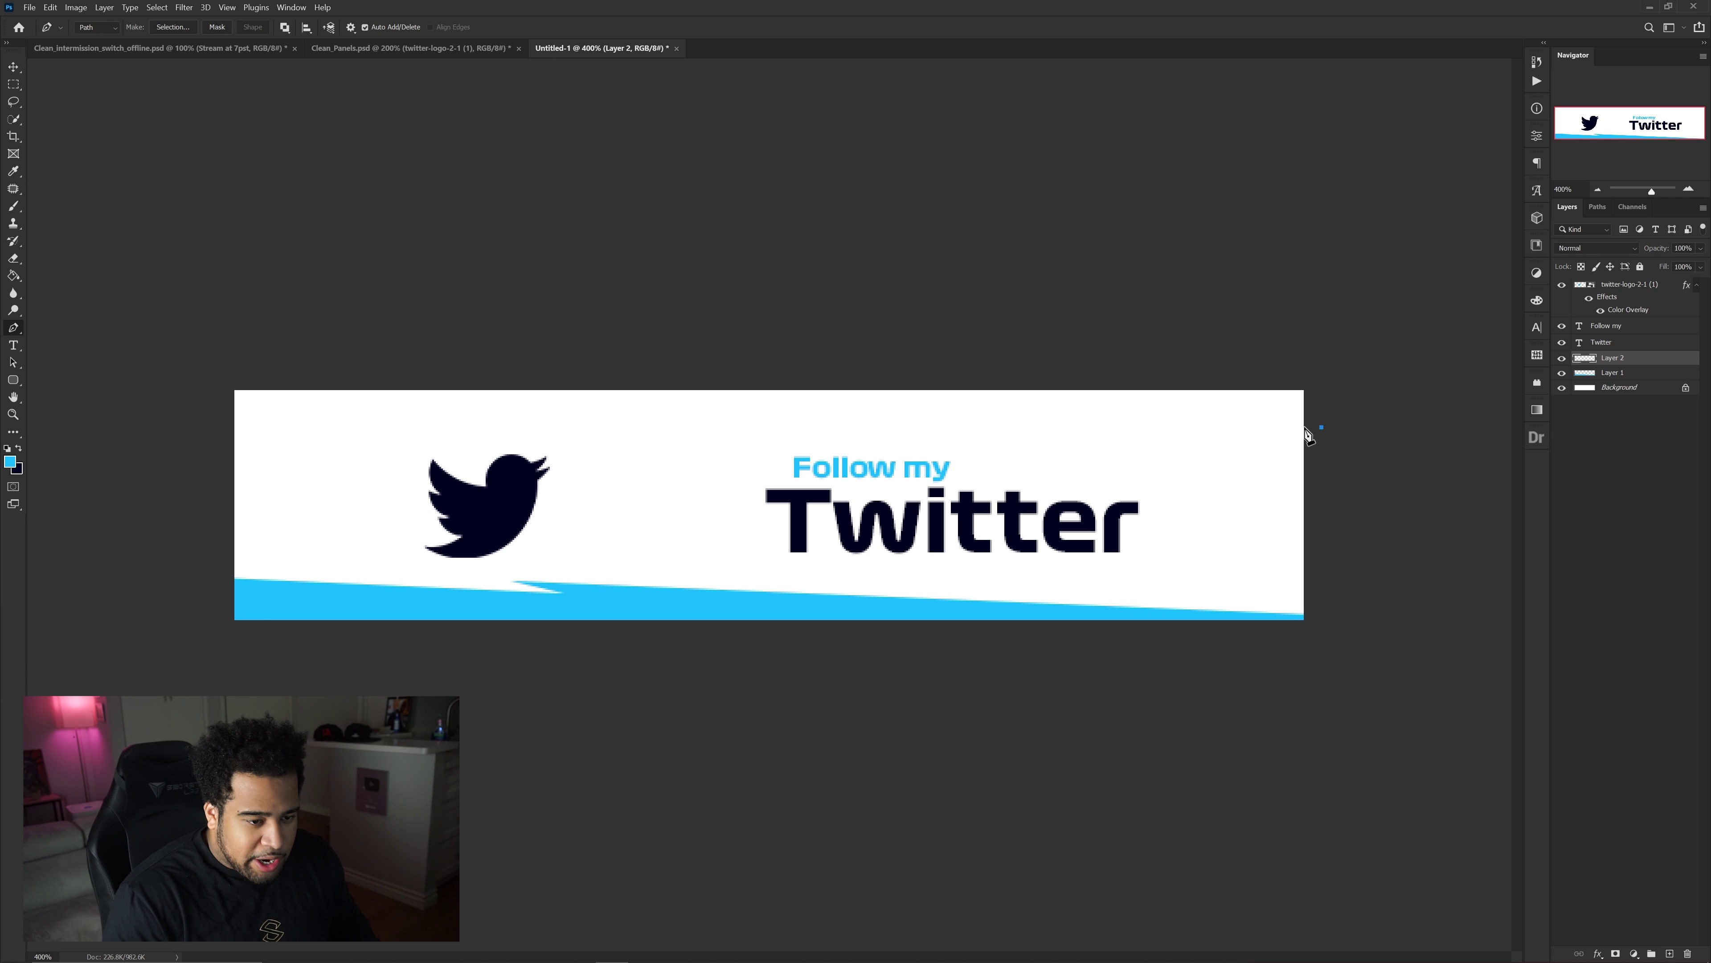
{"action": "left_click_drag", "start_coordinate": [664, 405], "coordinate": [693, 407]}
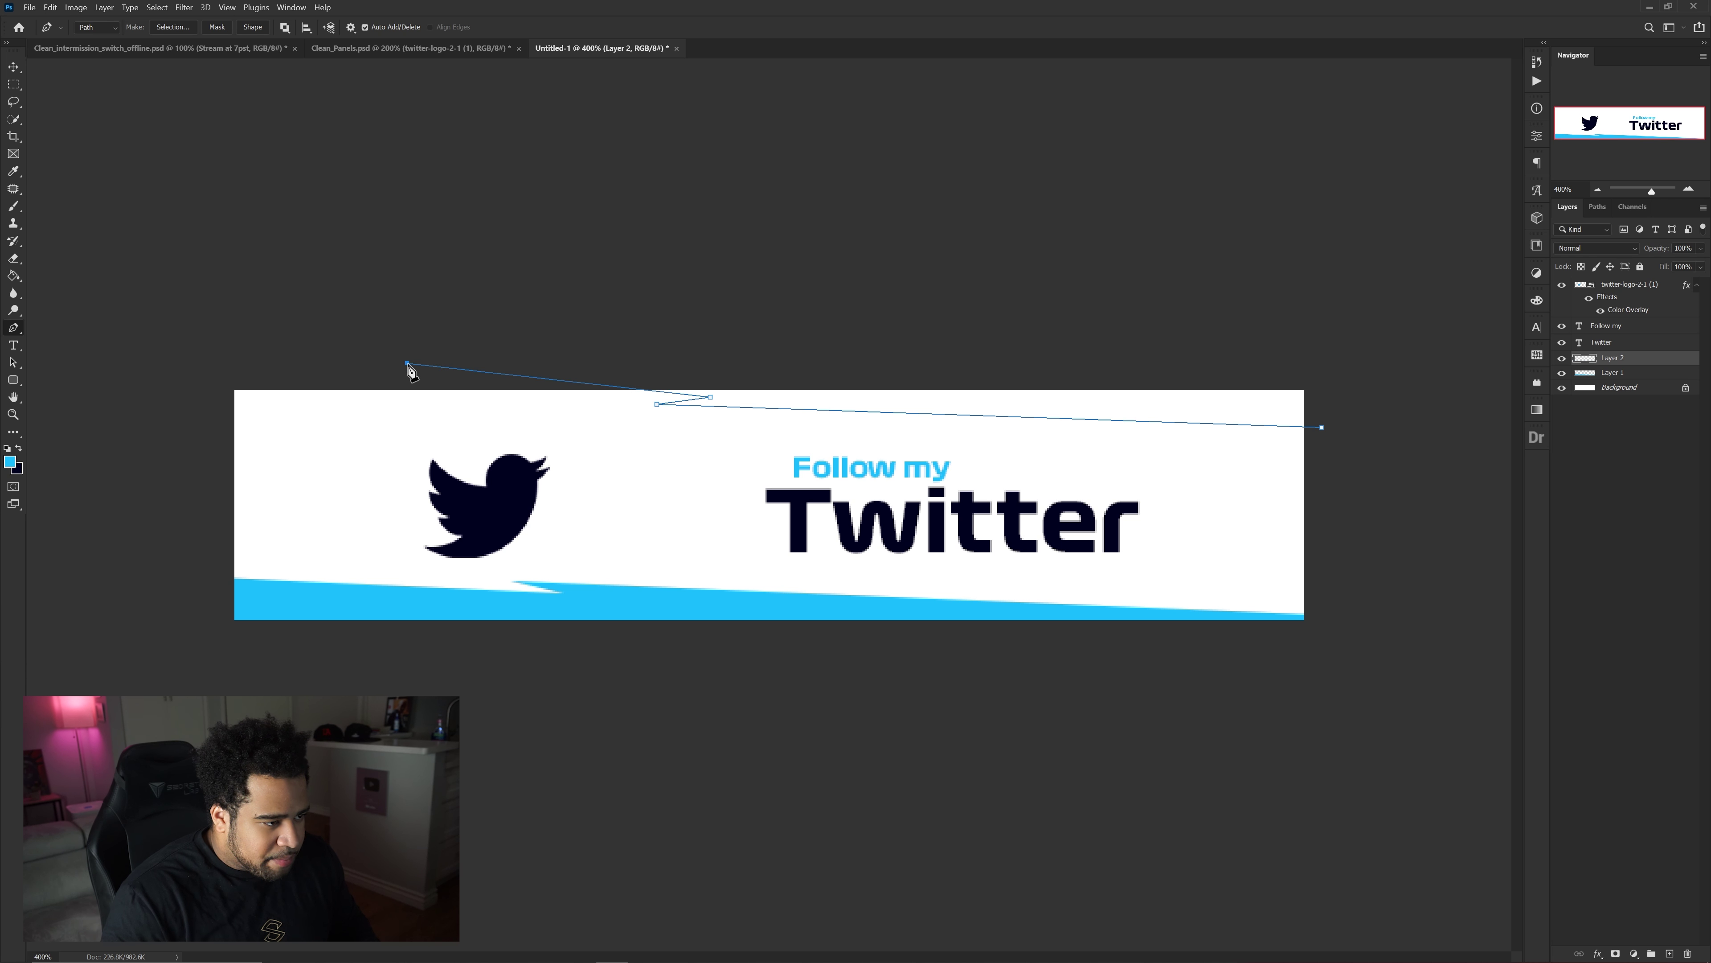
{"action": "left_click", "coordinate": [356, 379]}
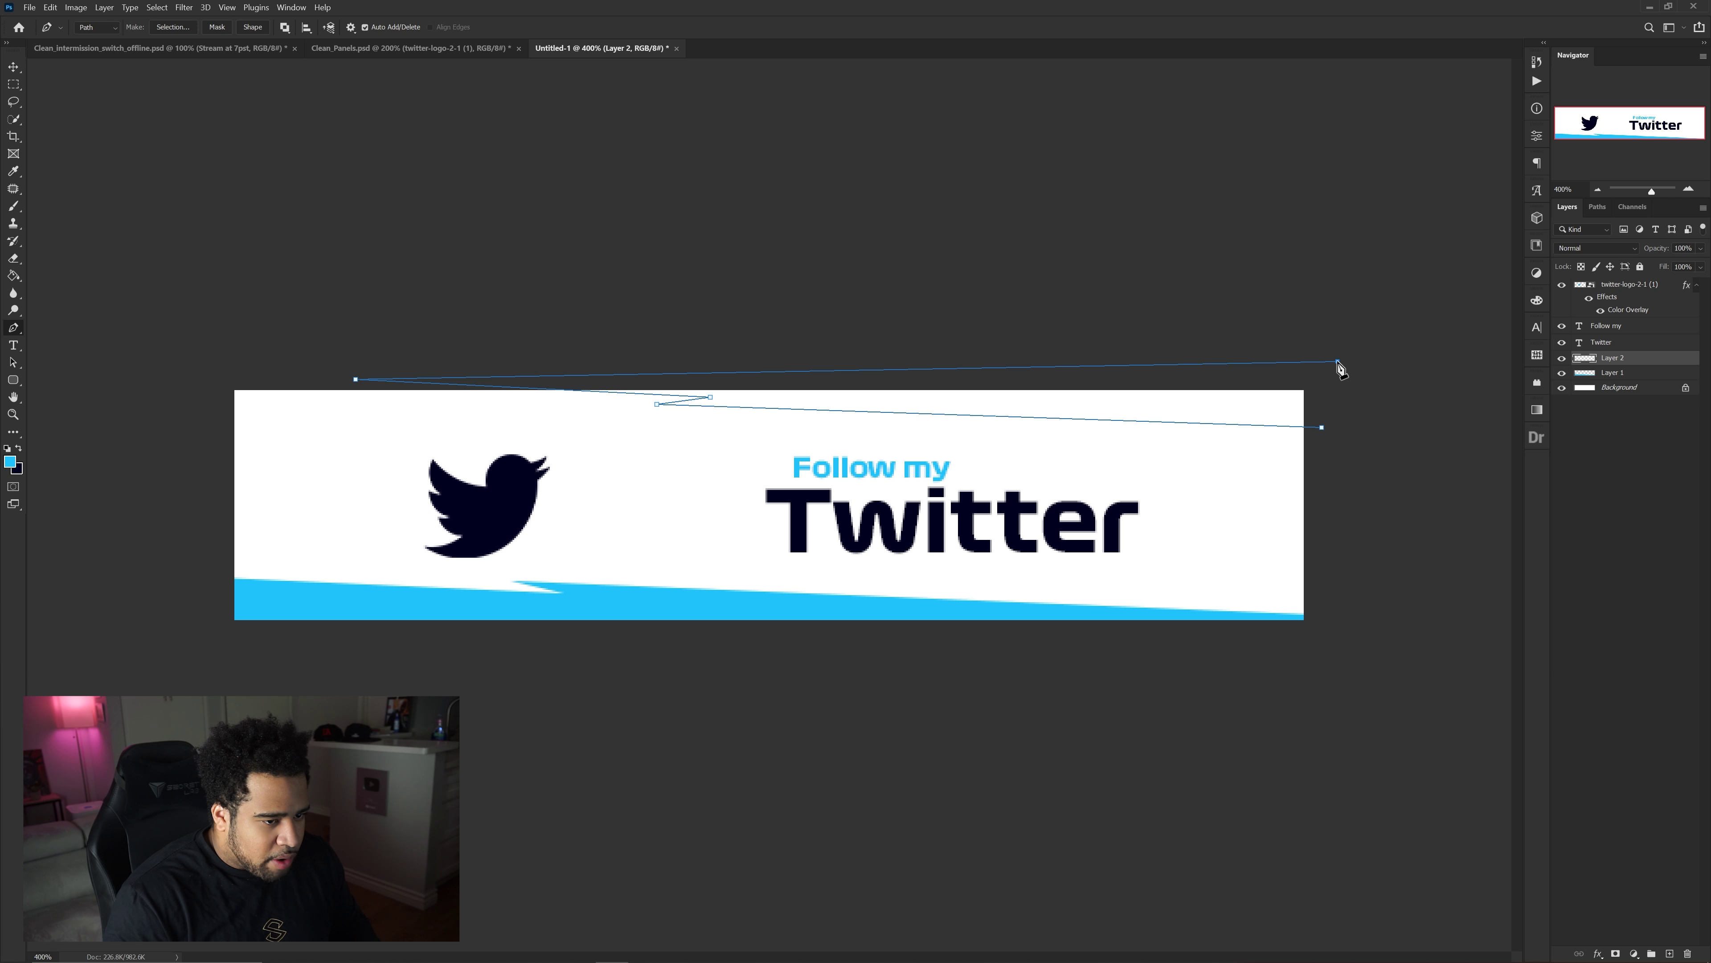
{"action": "left_click", "coordinate": [1322, 427]}
{"action": "key", "text": "ctrl+Return"}
{"action": "key", "text": "ctrl+BackSpace"}
{"action": "key", "text": "ctrl+d"}
{"action": "key", "text": "v"}
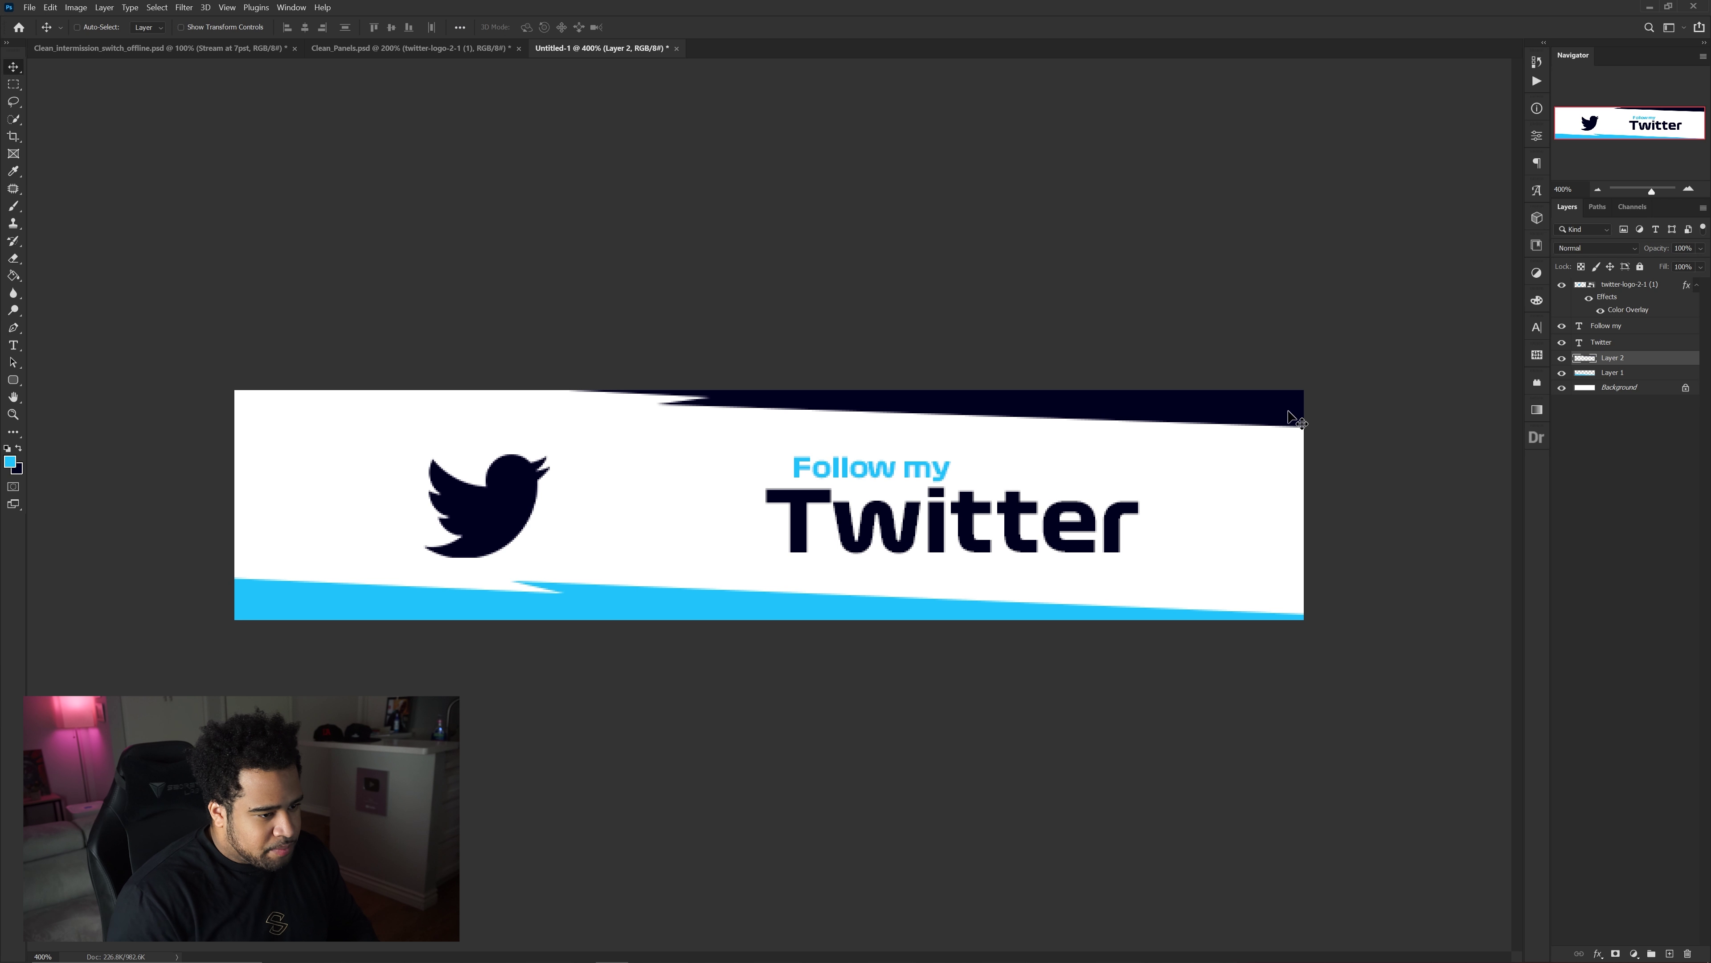
On a new layer directly above the background, draw two long pointed streaks behind the logo and text and fill them navy.
{"action": "left_click", "coordinate": [1615, 416]}
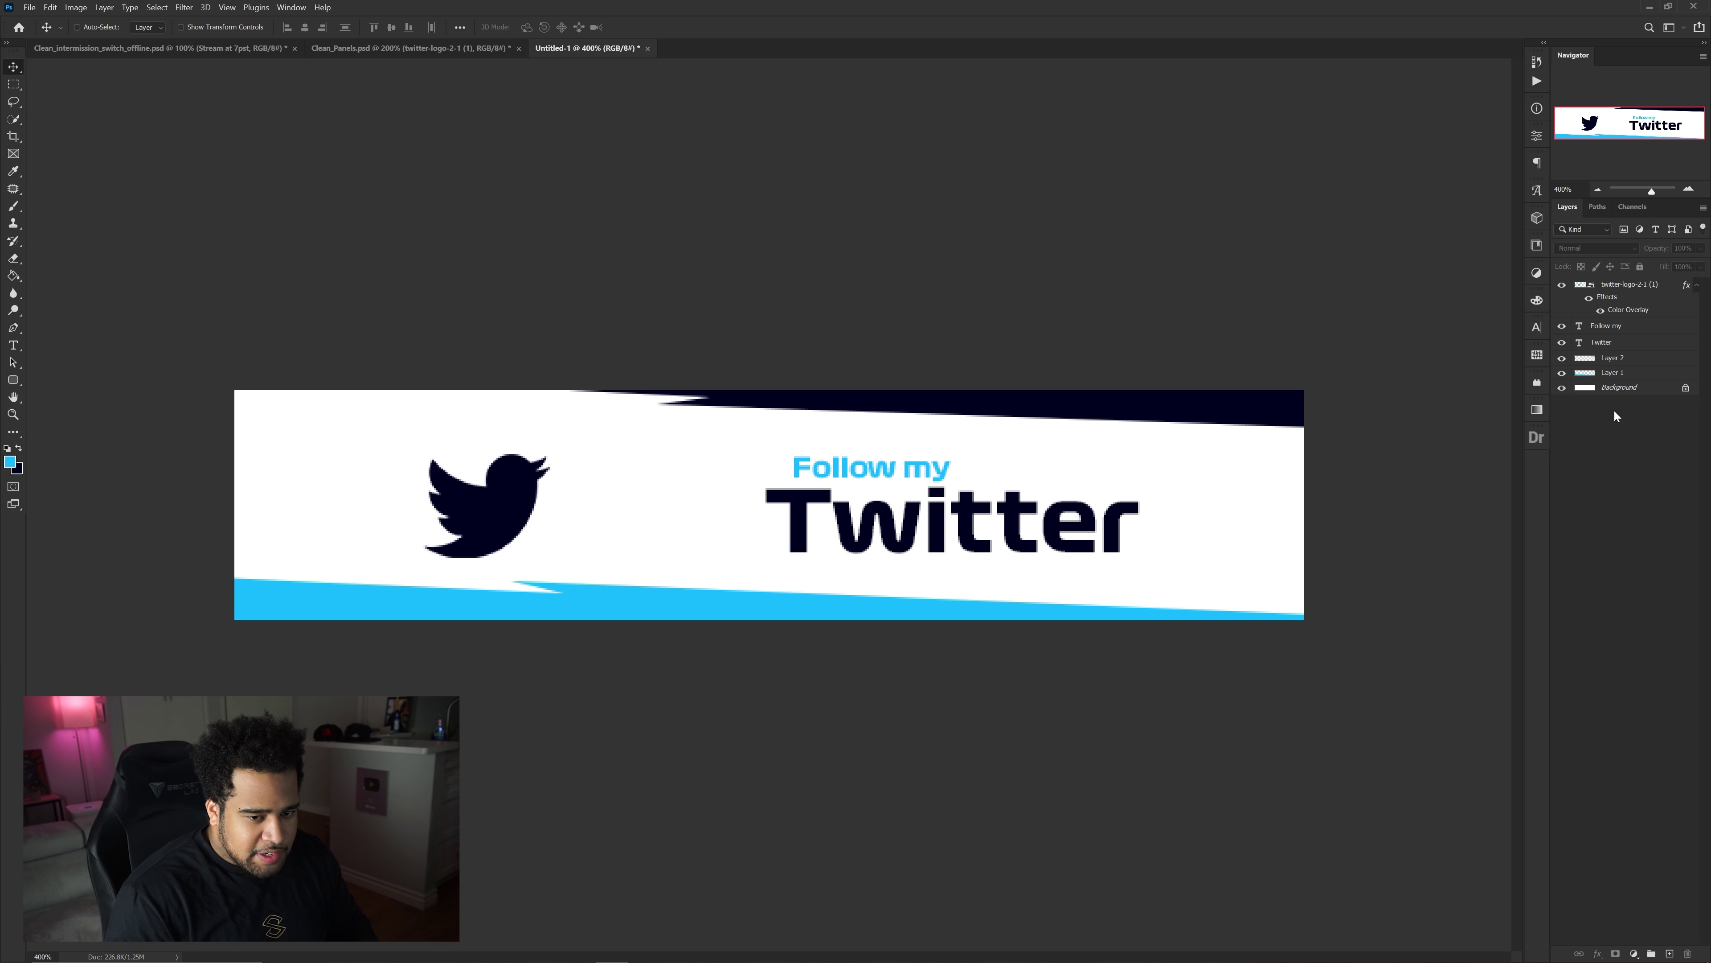
{"action": "left_click", "coordinate": [1626, 363]}
{"action": "left_click", "coordinate": [1627, 389]}
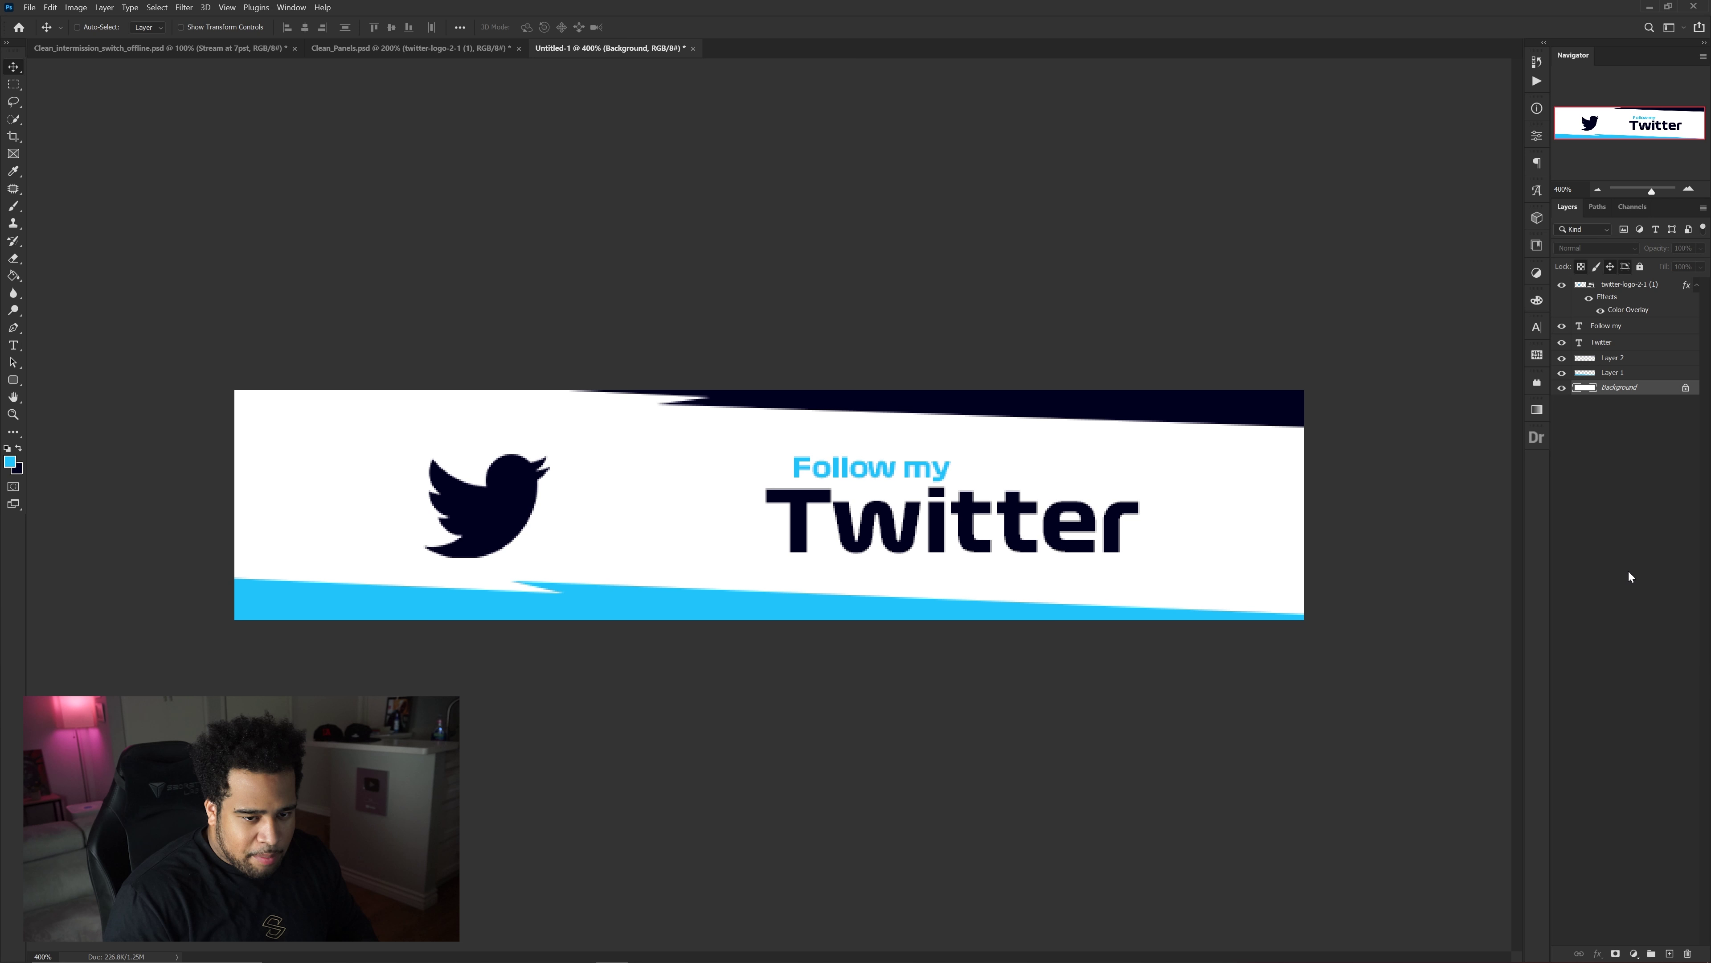
{"action": "left_click", "coordinate": [1669, 953]}
{"action": "key", "text": "p"}
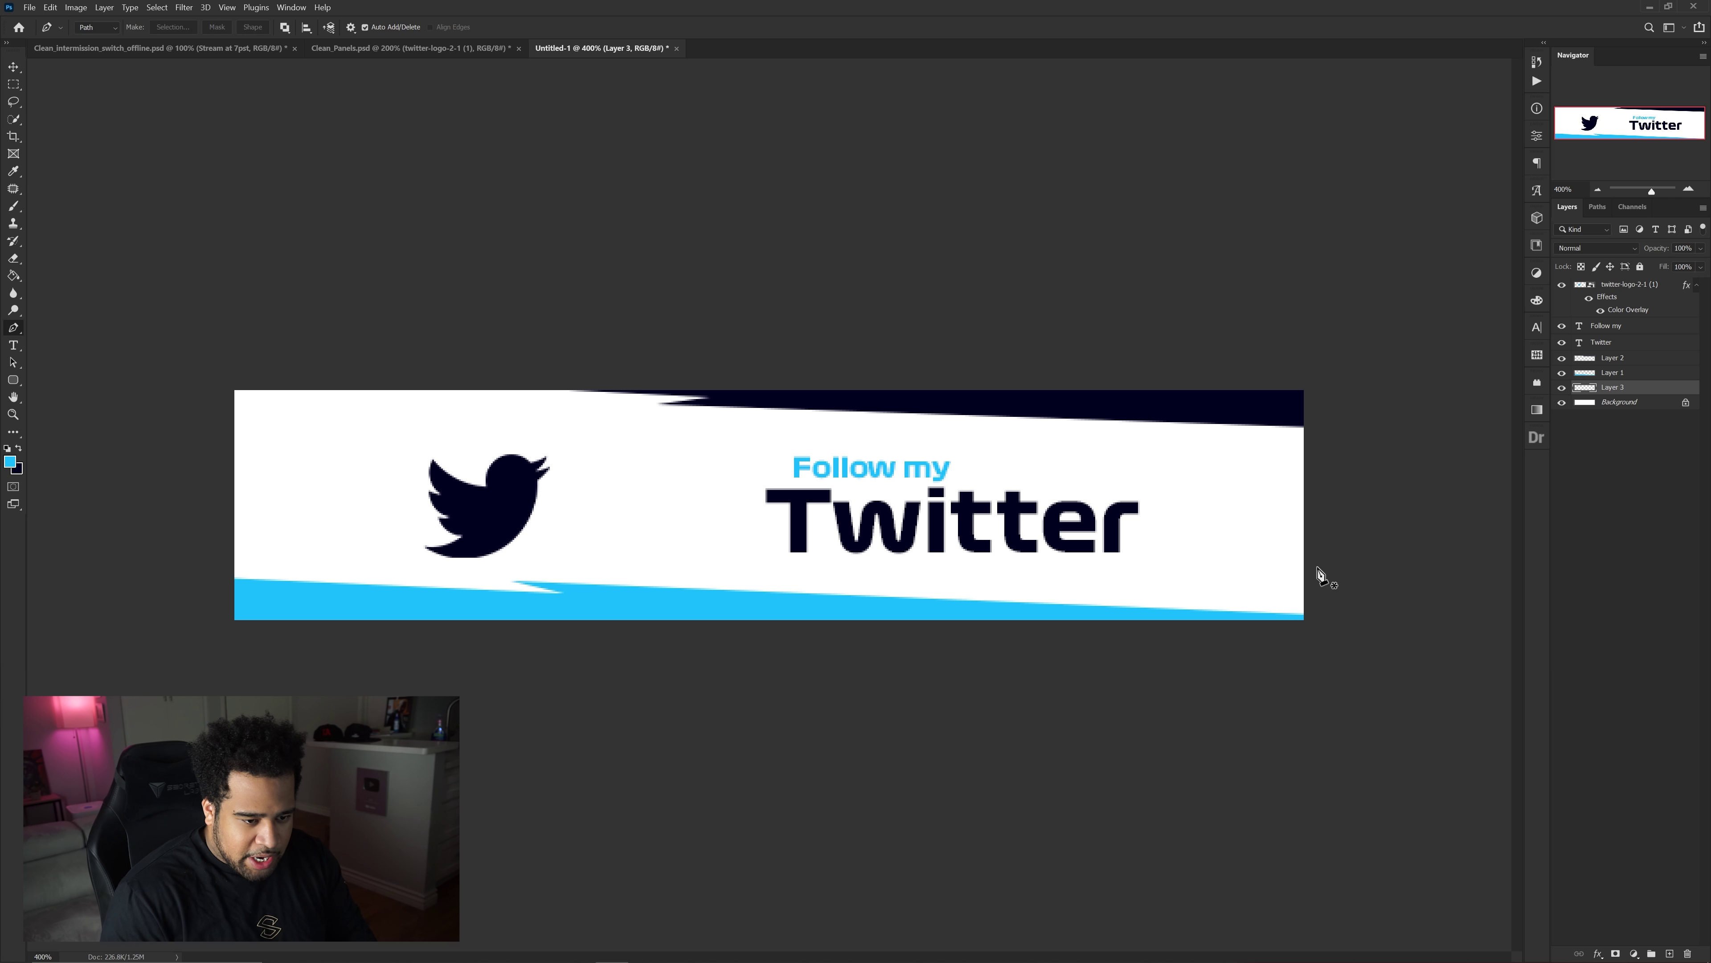
{"action": "left_click", "coordinate": [618, 533]}
{"action": "left_click", "coordinate": [1310, 543]}
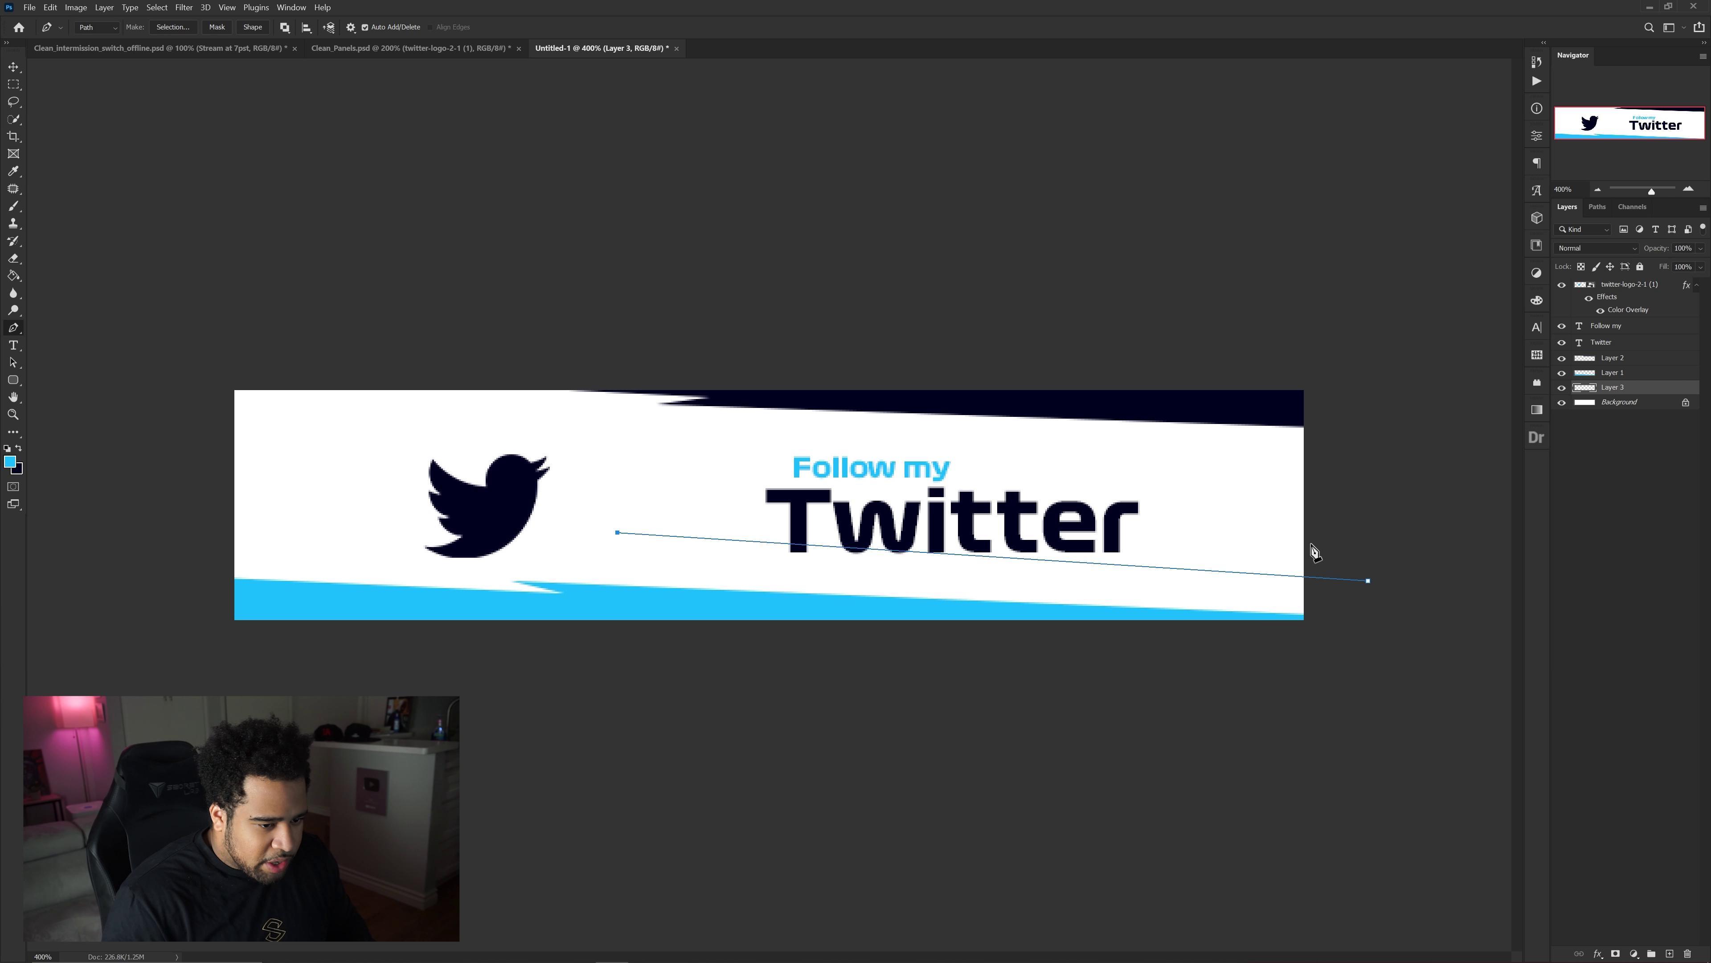
{"action": "left_click", "coordinate": [1368, 580]}
{"action": "left_click", "coordinate": [1265, 479]}
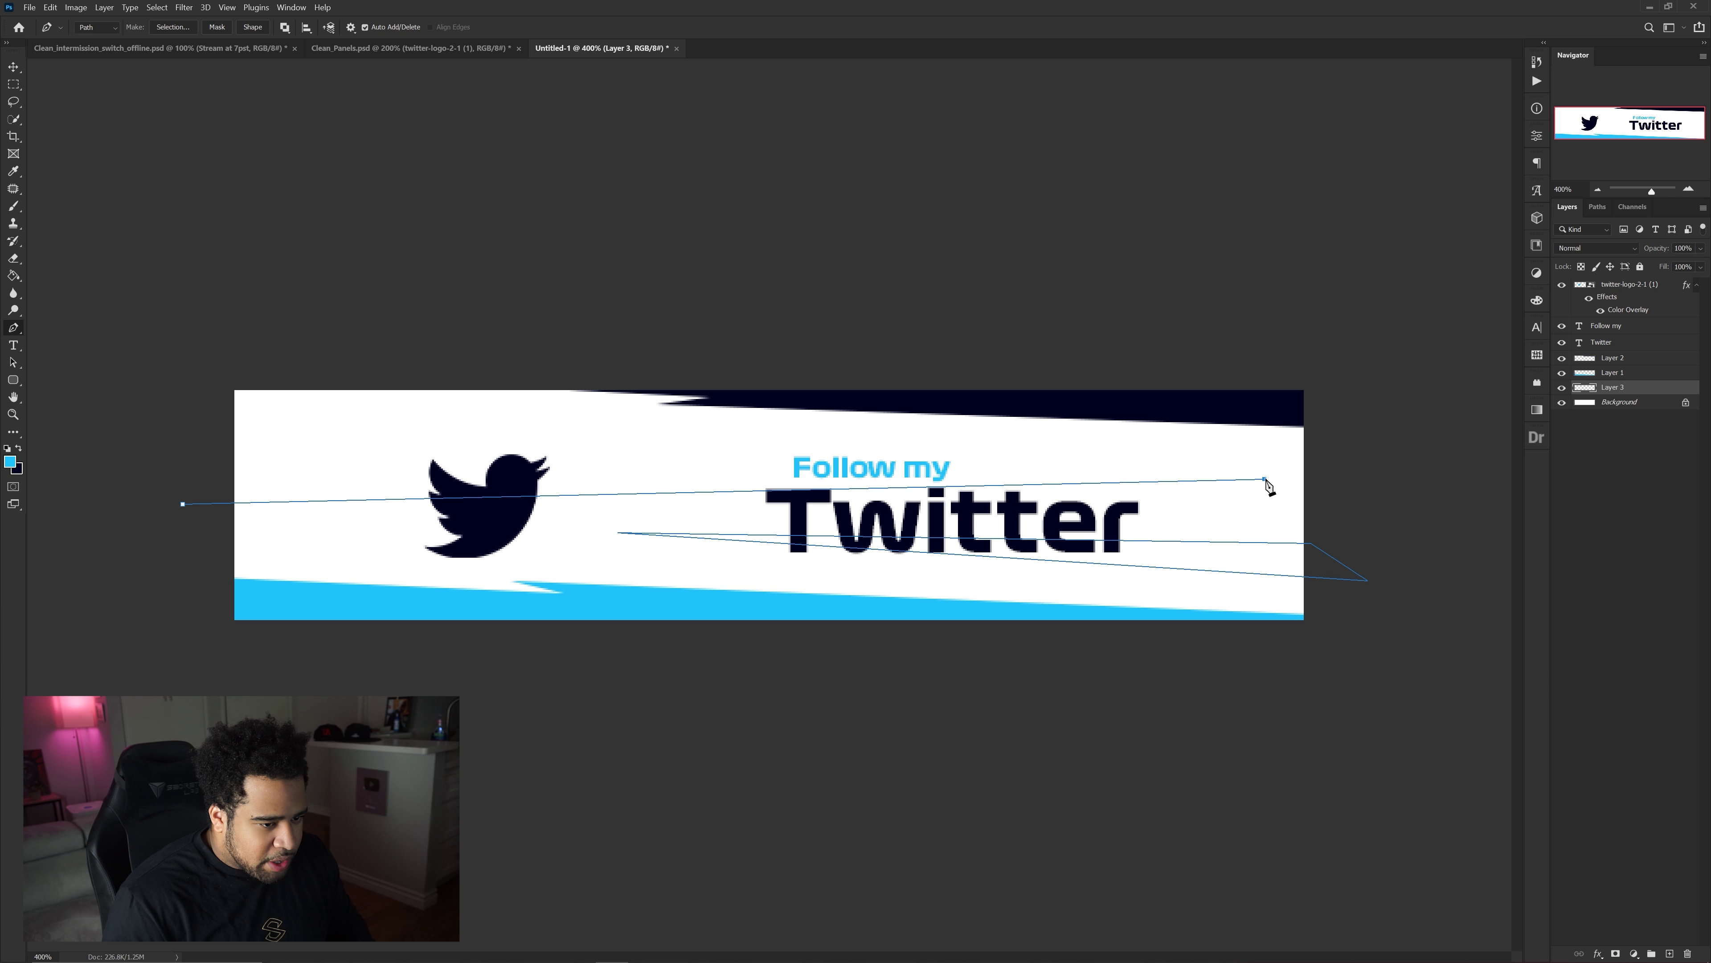
{"action": "left_click", "coordinate": [162, 459]}
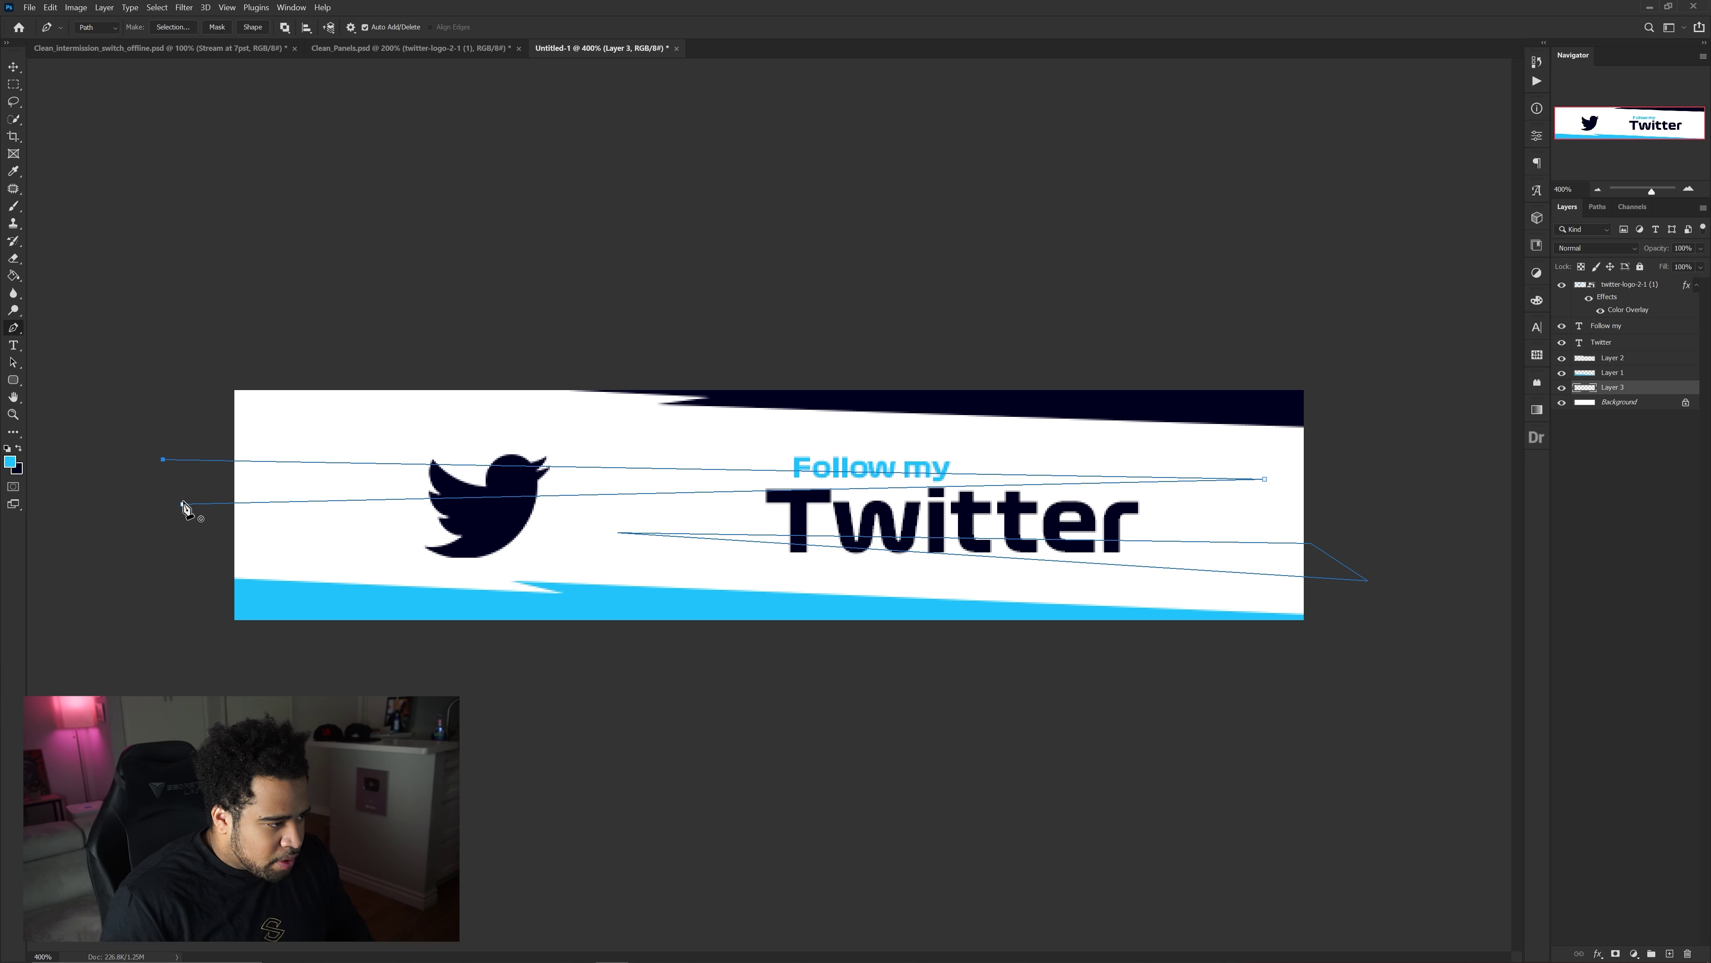
{"action": "key", "text": "ctrl+Return"}
{"action": "key", "text": "ctrl+BackSpace"}
{"action": "key", "text": "ctrl+d"}
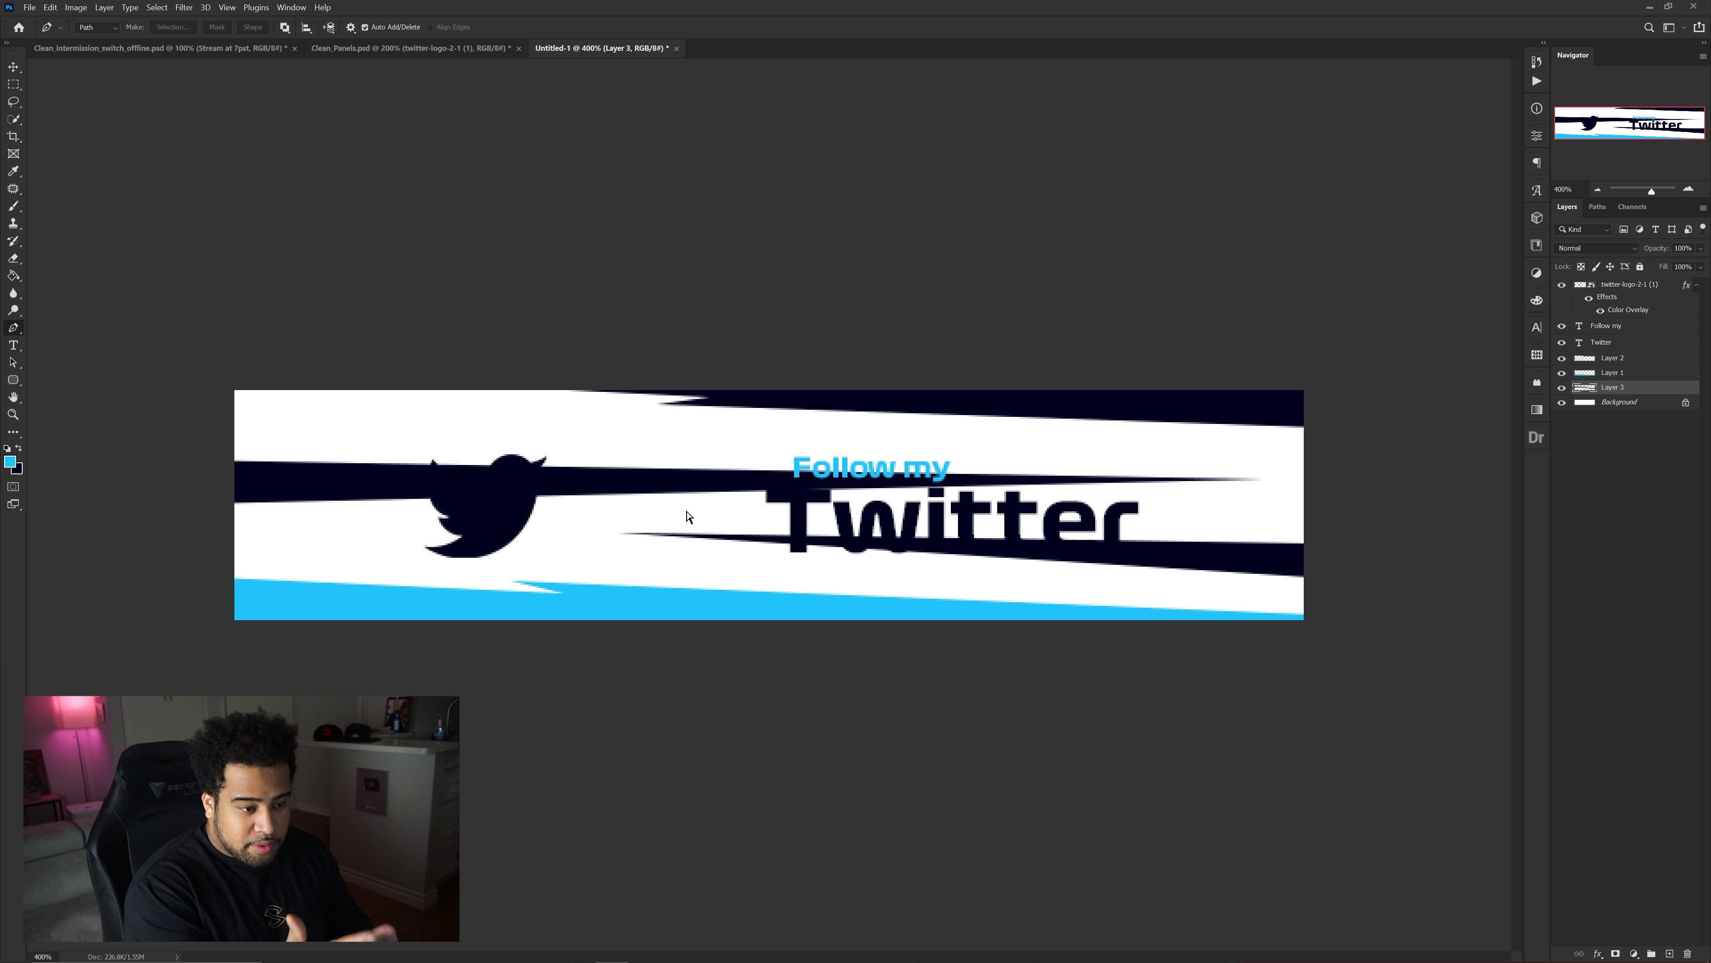
Set the streaks' lightness to -100 with Hue/Saturation and lower their layer's fill to about 14%.
{"action": "key", "text": "ctrl+u"}
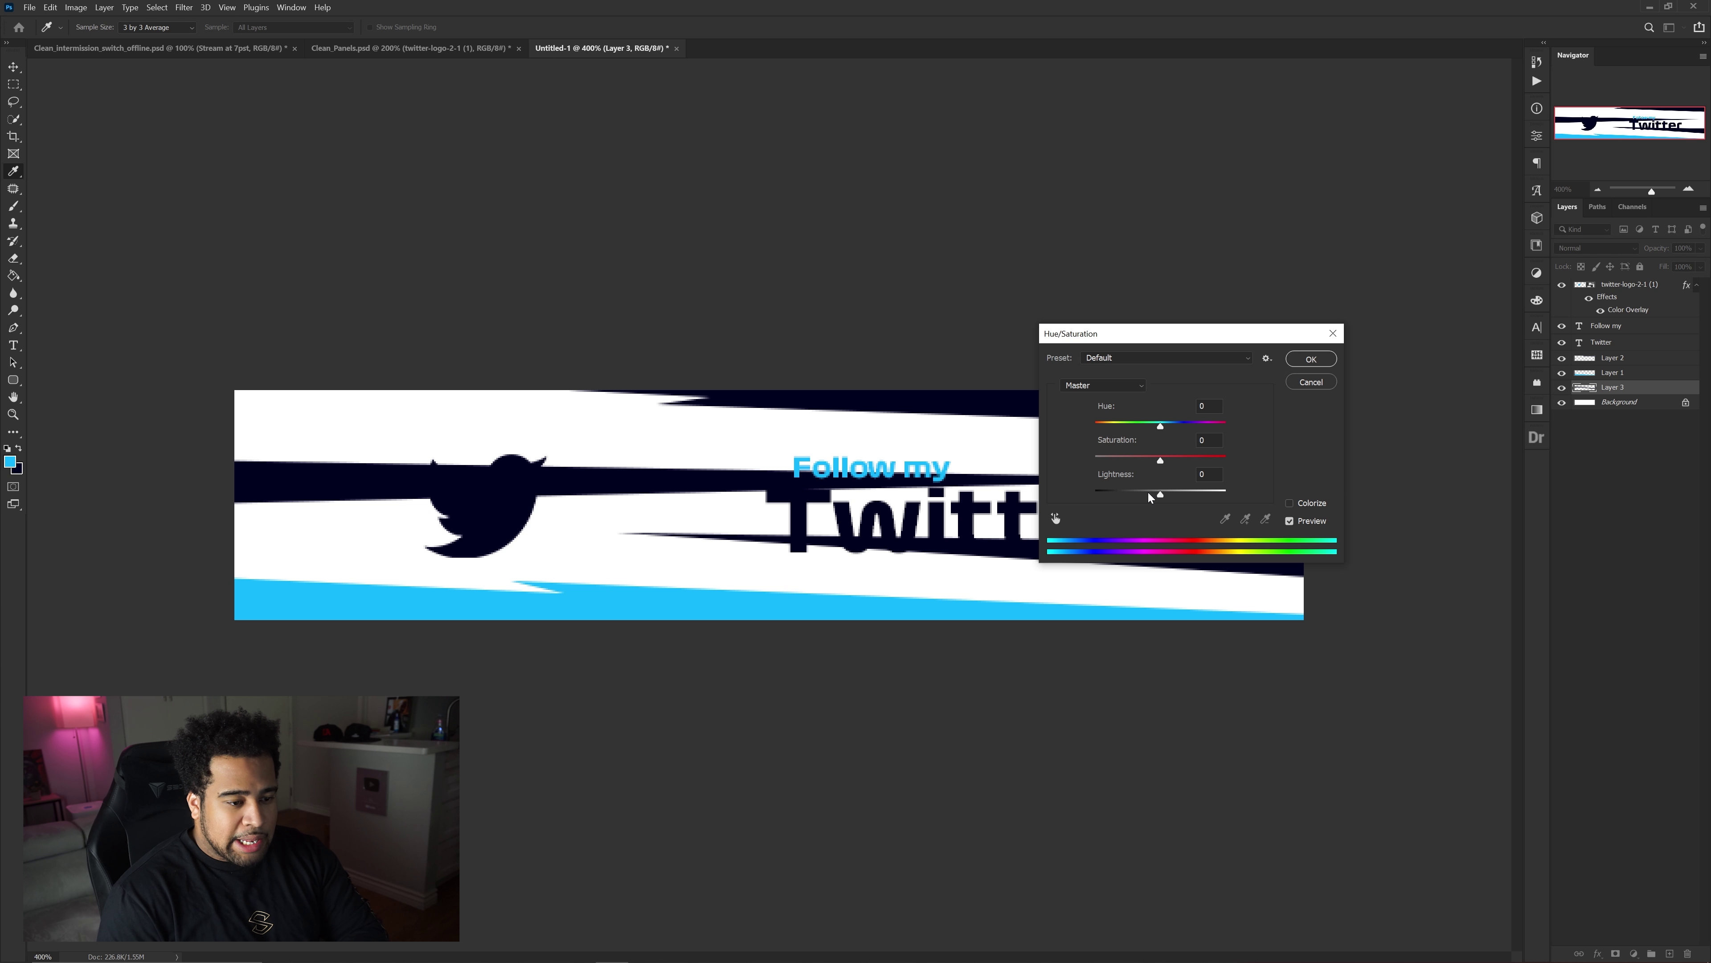
{"action": "left_click_drag", "start_coordinate": [1160, 495], "coordinate": [1061, 494]}
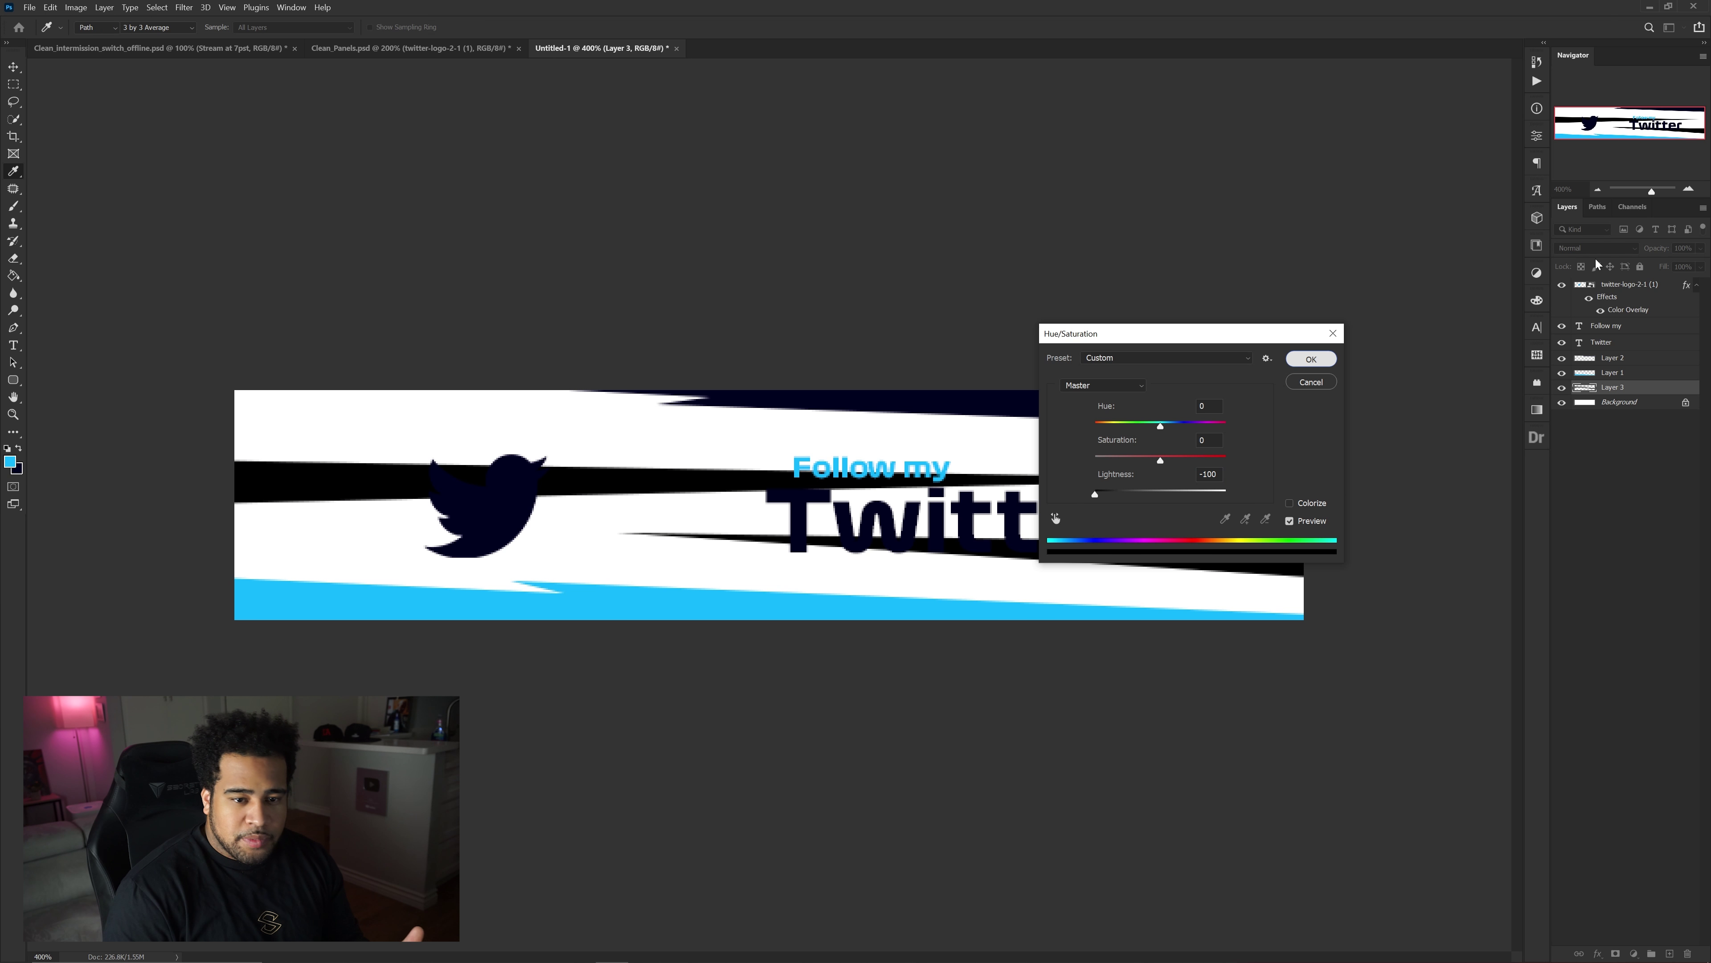
{"action": "left_click", "coordinate": [1311, 359]}
{"action": "left_click", "coordinate": [1701, 266]}
{"action": "left_click_drag", "start_coordinate": [1702, 281], "coordinate": [1650, 282]}
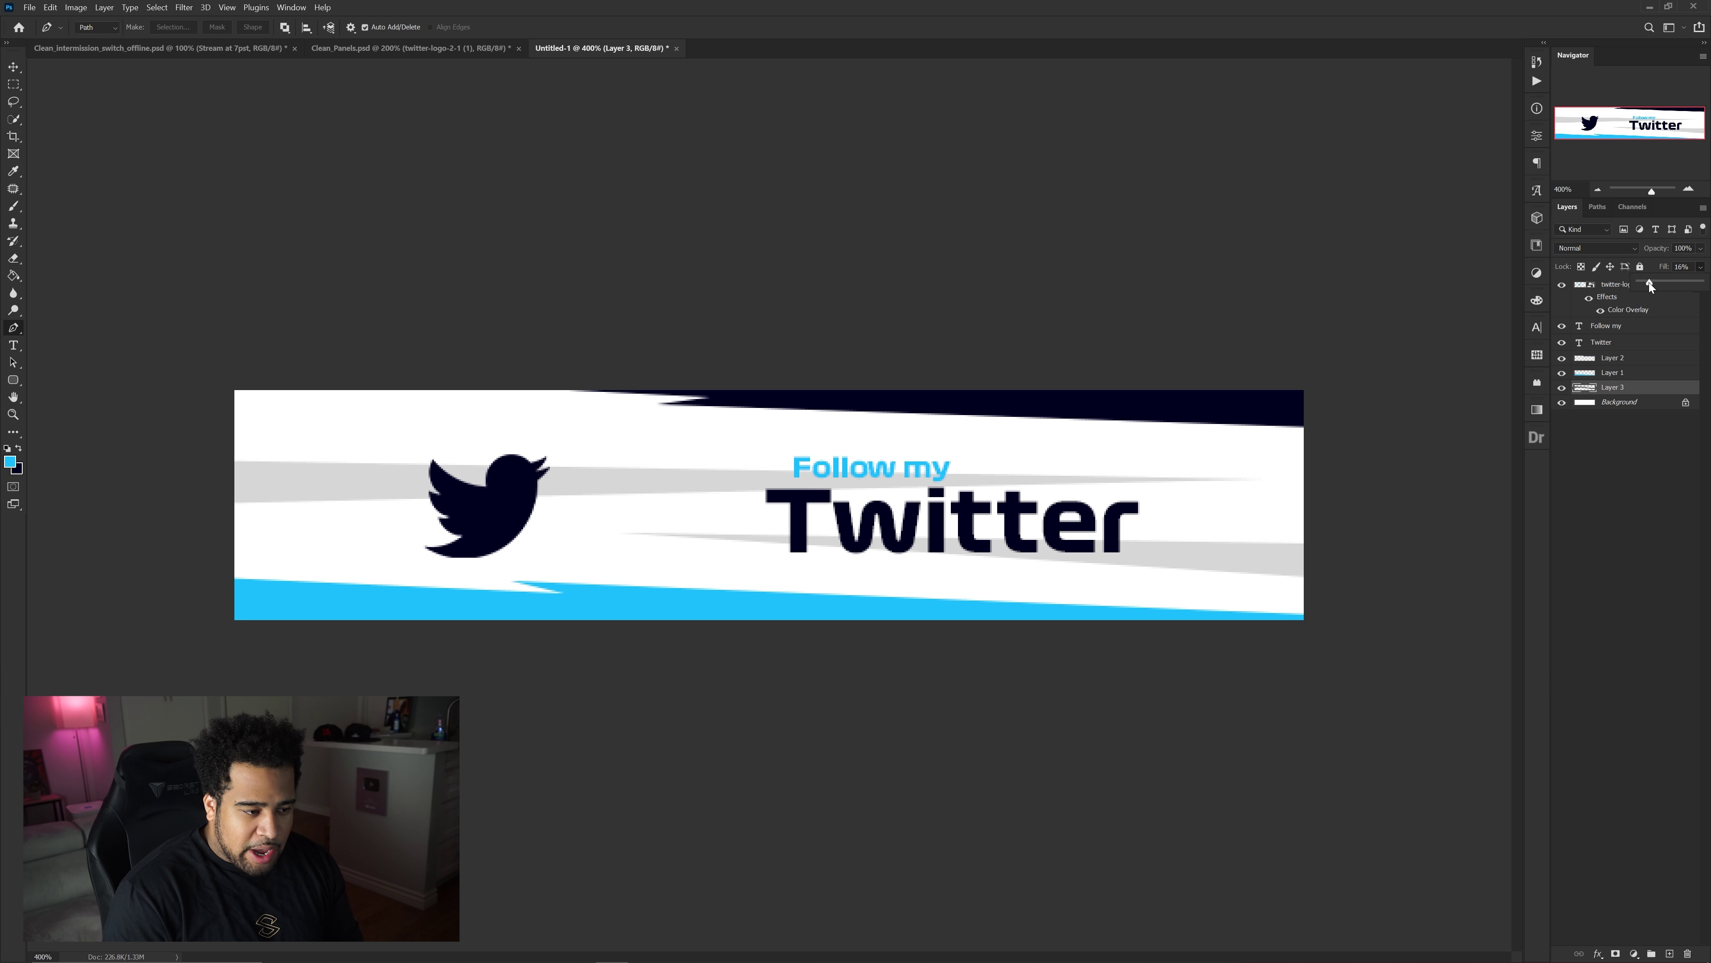
Add a layer mask to the streaks and paint with a large soft black brush to fade them towards the panel's centre.
{"action": "left_click", "coordinate": [1615, 953]}
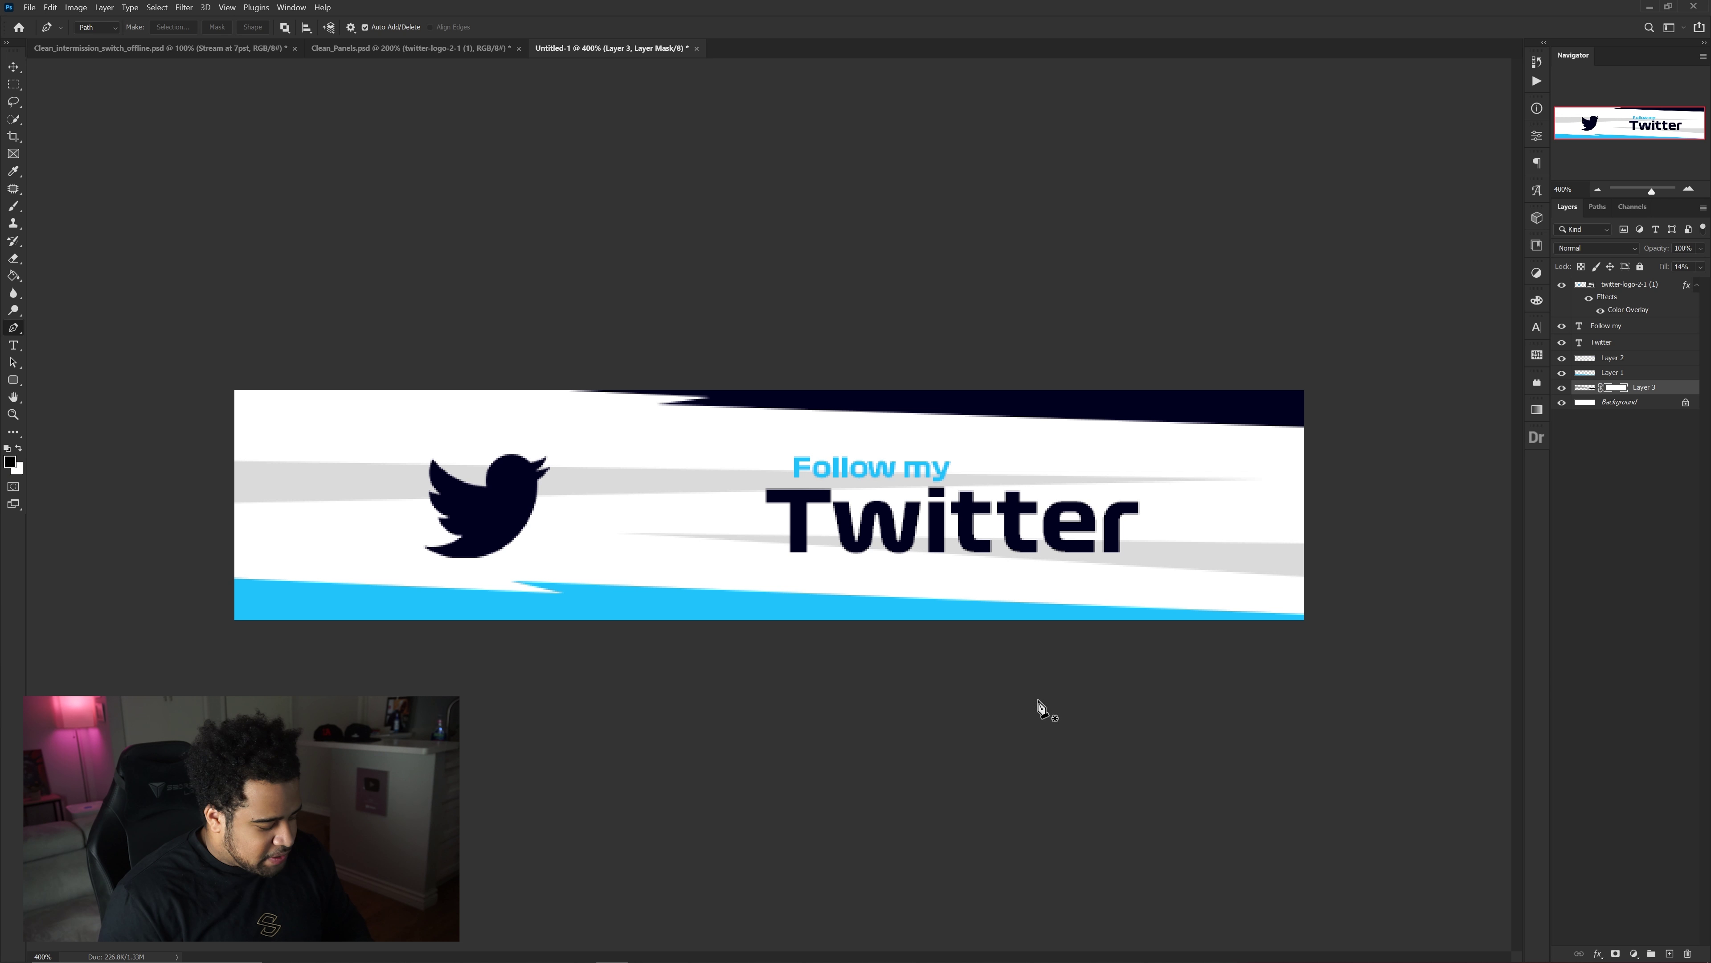
{"action": "key", "text": "b"}
{"action": "mouse_move", "coordinate": [505, 459]}
{"action": "left_mouse_down"}
{"action": "mouse_move", "coordinate": [566, 464]}
{"action": "mouse_move", "coordinate": [357, 441]}
{"action": "mouse_move", "coordinate": [801, 508]}
{"action": "left_mouse_up"}
{"action": "left_click_drag", "start_coordinate": [878, 382], "coordinate": [1336, 451]}
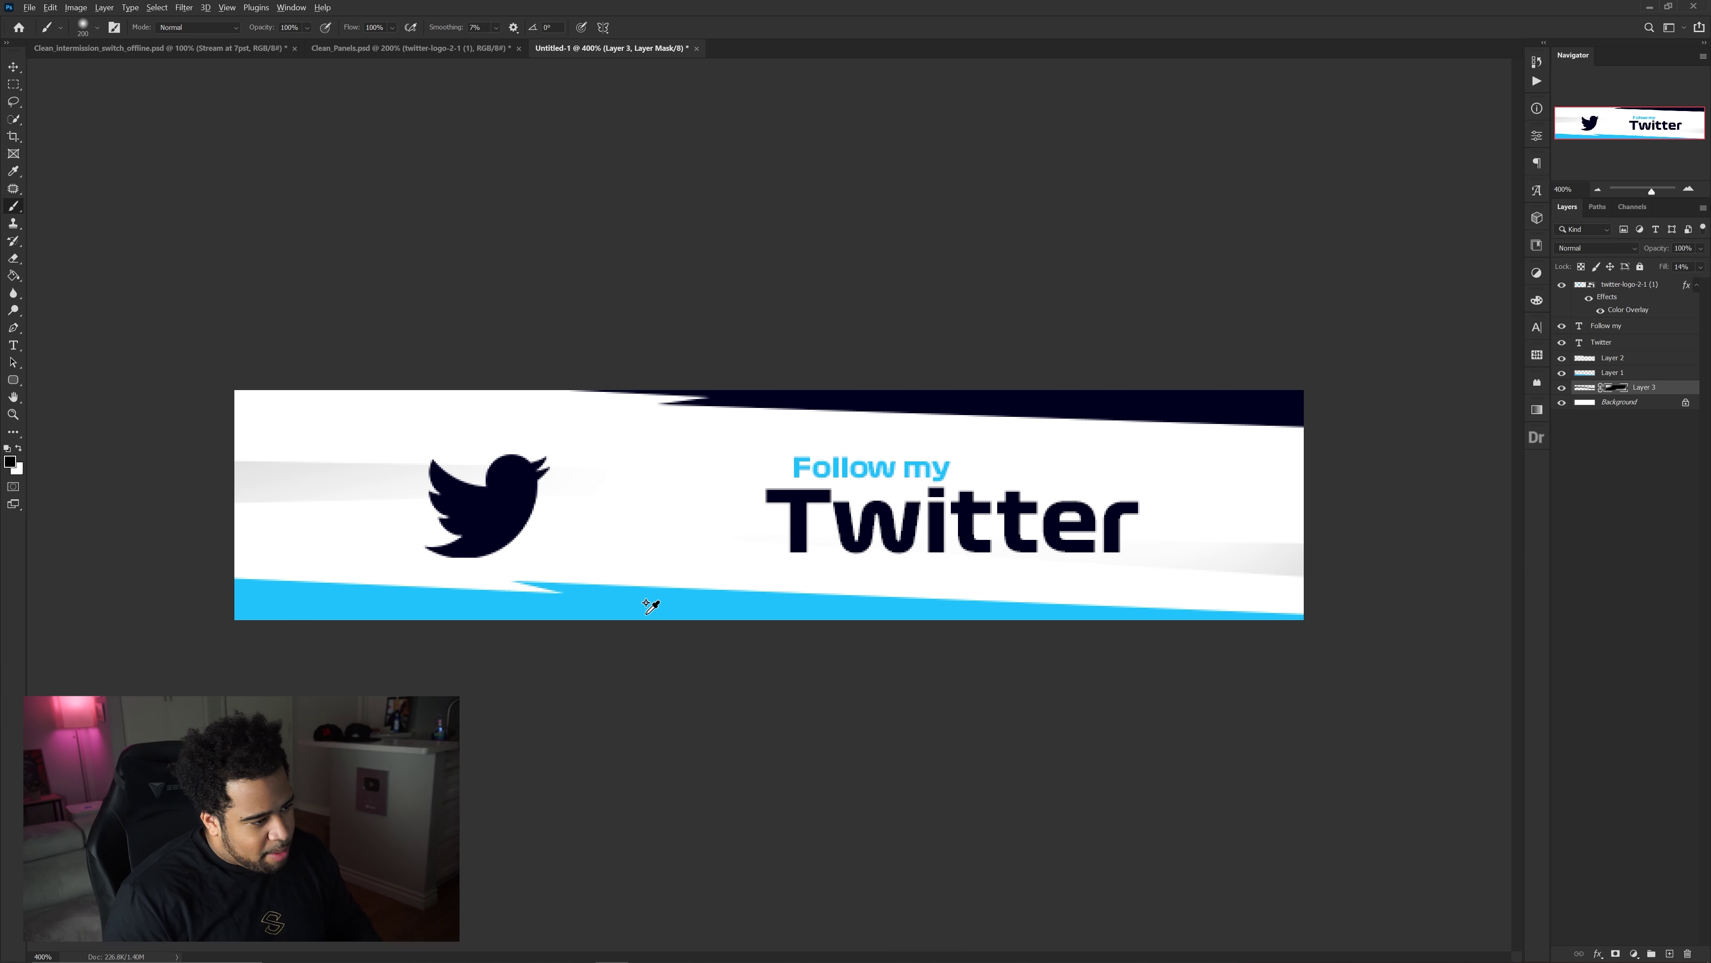
{"action": "scroll", "coordinate": [637, 563], "scroll_direction": "down", "scroll_amount": 3}
{"action": "scroll", "coordinate": [633, 554], "scroll_direction": "up", "scroll_amount": 3}
{"action": "key", "text": "x"}
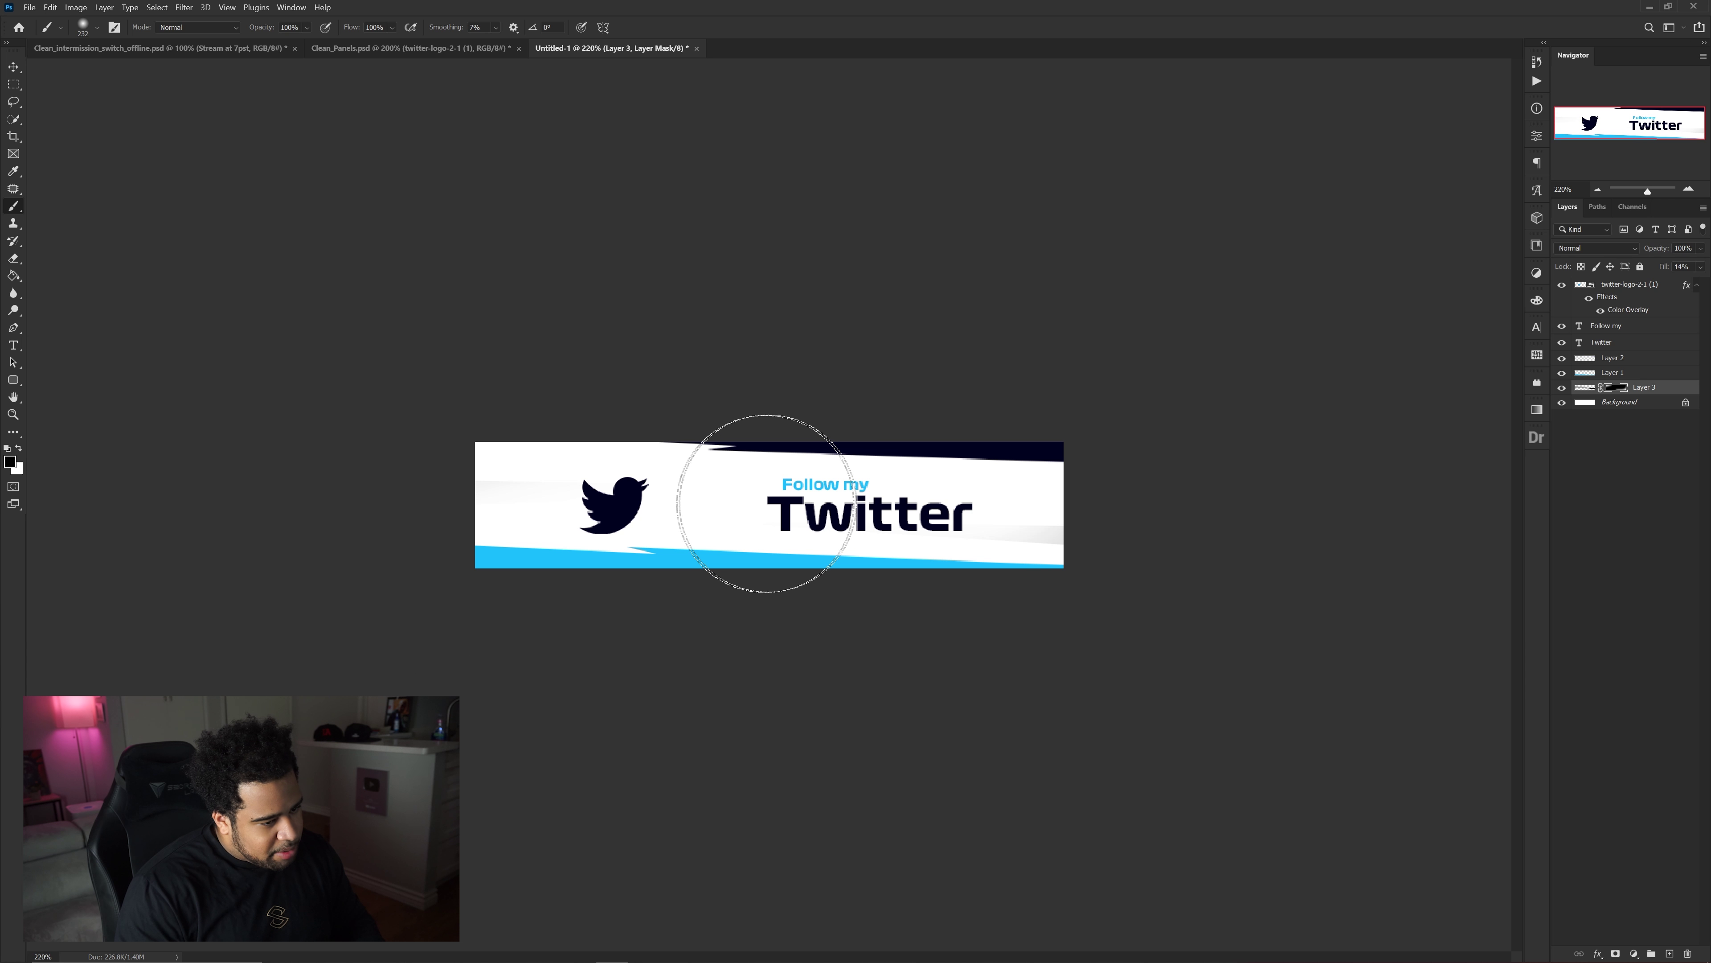
Select the Twitter logo and move it slightly to the left.
{"action": "key", "text": "v"}
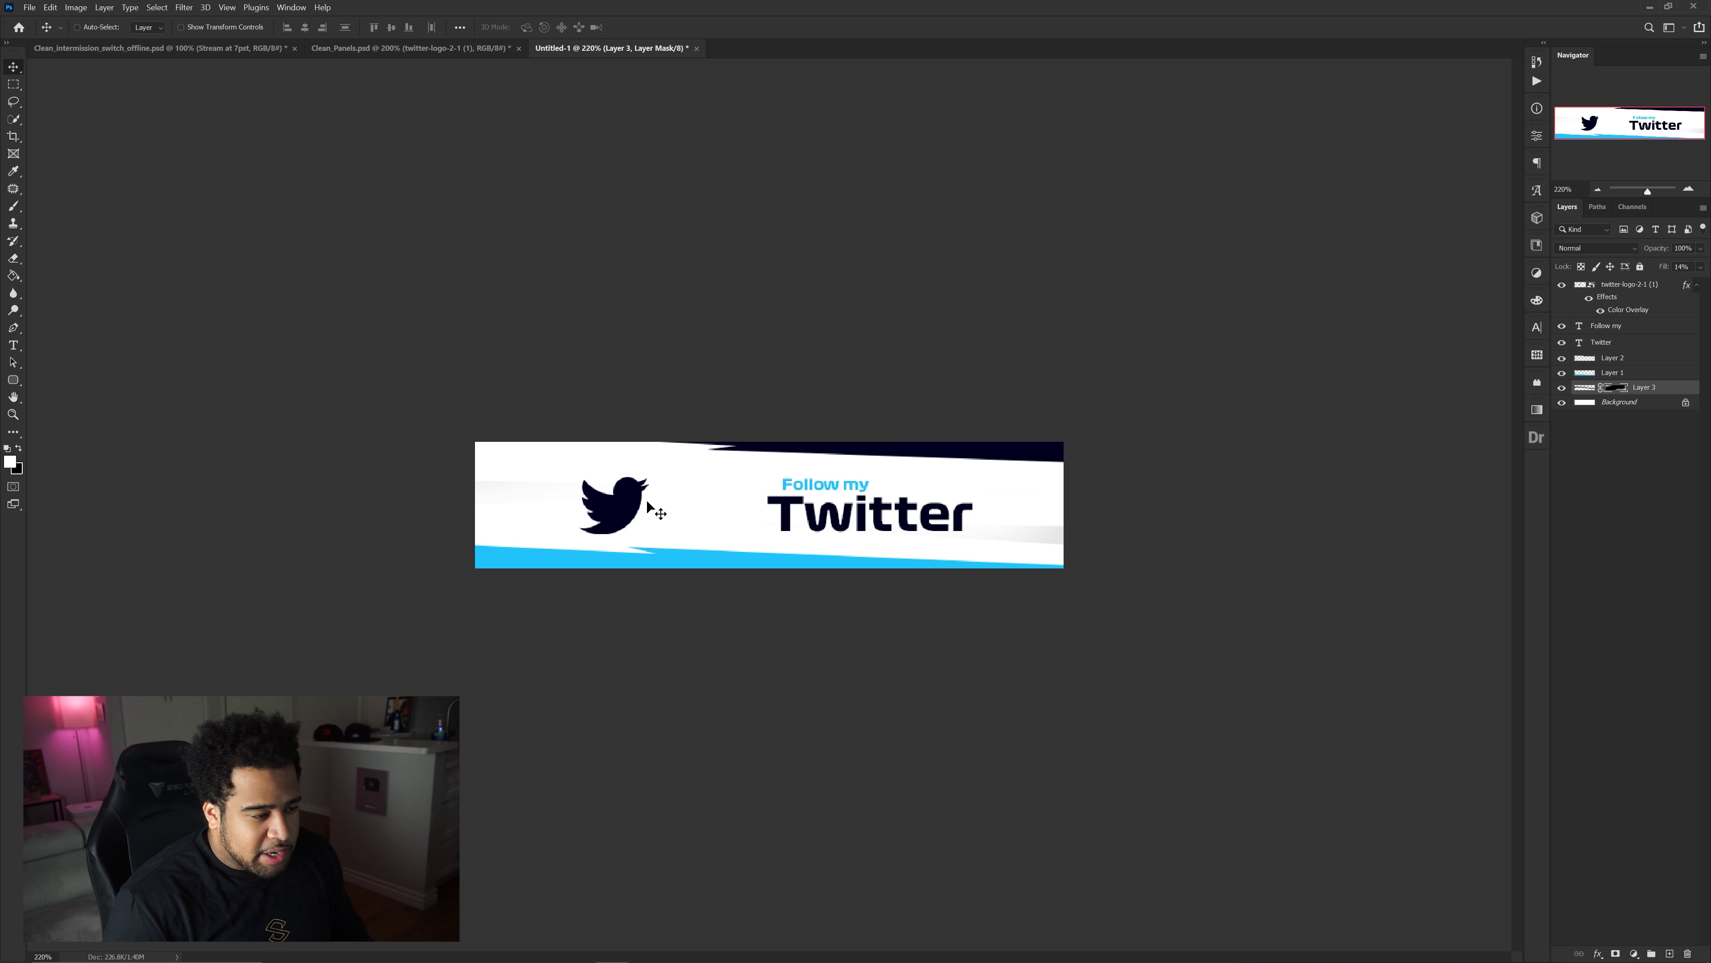
{"action": "left_click", "coordinate": [610, 505], "text": "ctrl"}
{"action": "key", "text": "ctrl+plus"}
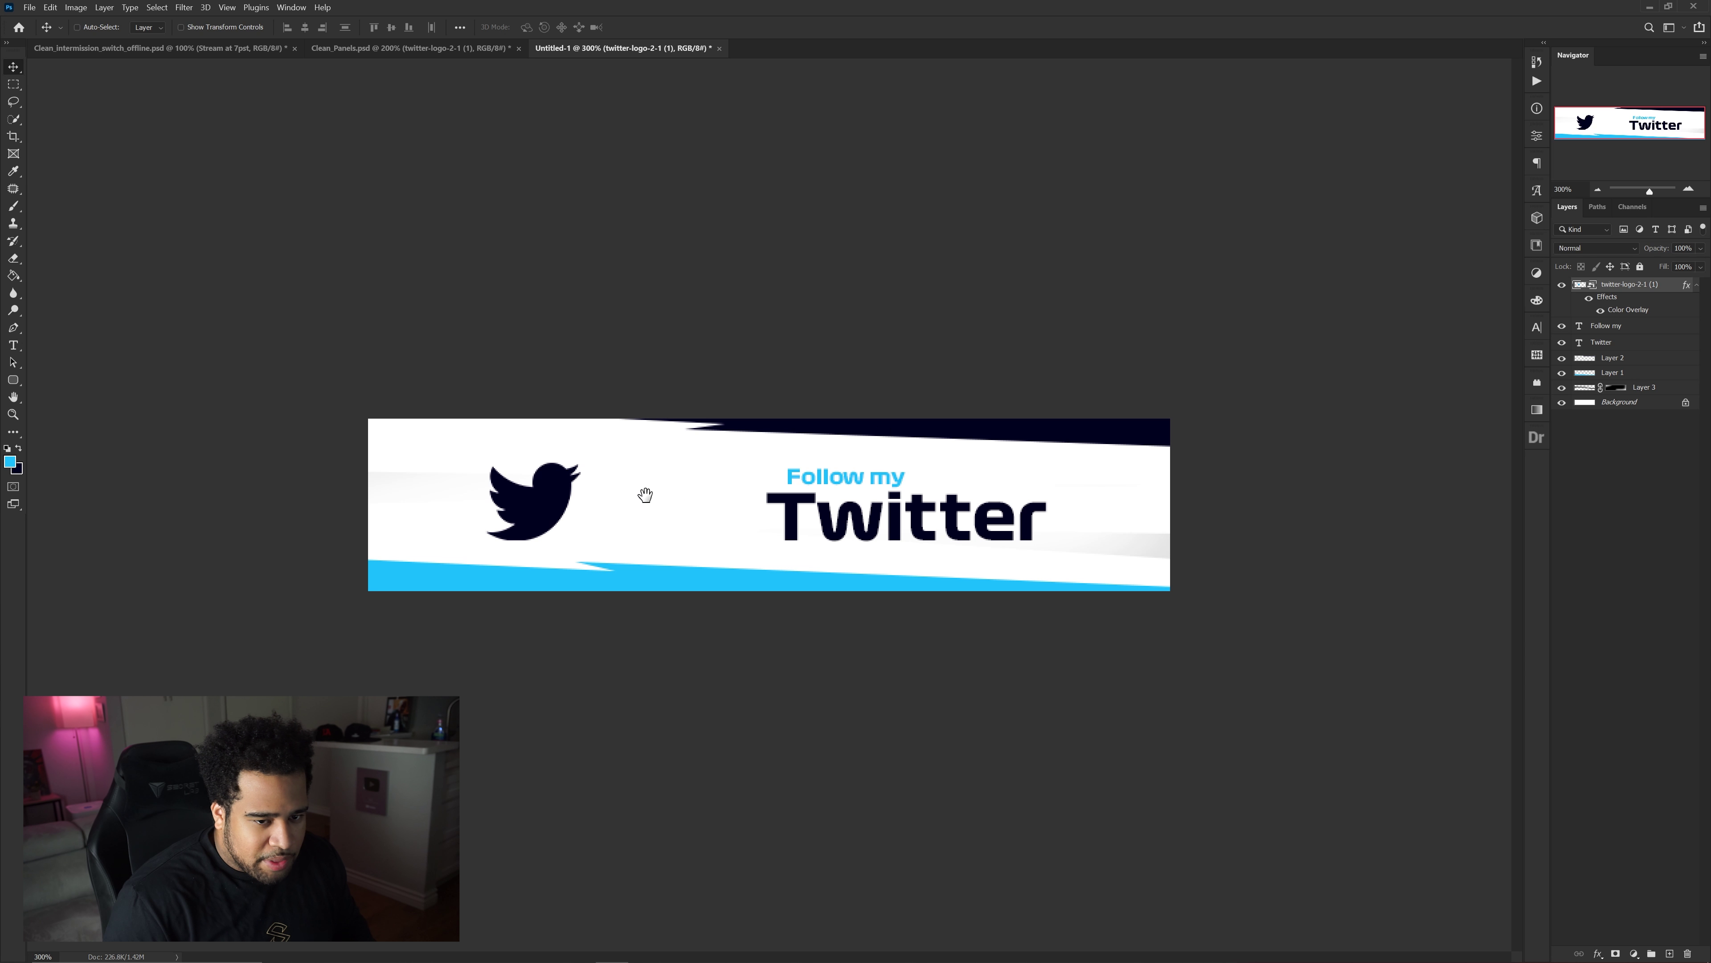
Duplicate the Twitter logo beneath the original, hide the copy's Color Overlay, and enlarge it to about 20% scale at the panel's left end.
{"action": "left_click_drag", "start_coordinate": [1650, 289], "coordinate": [1627, 337]}
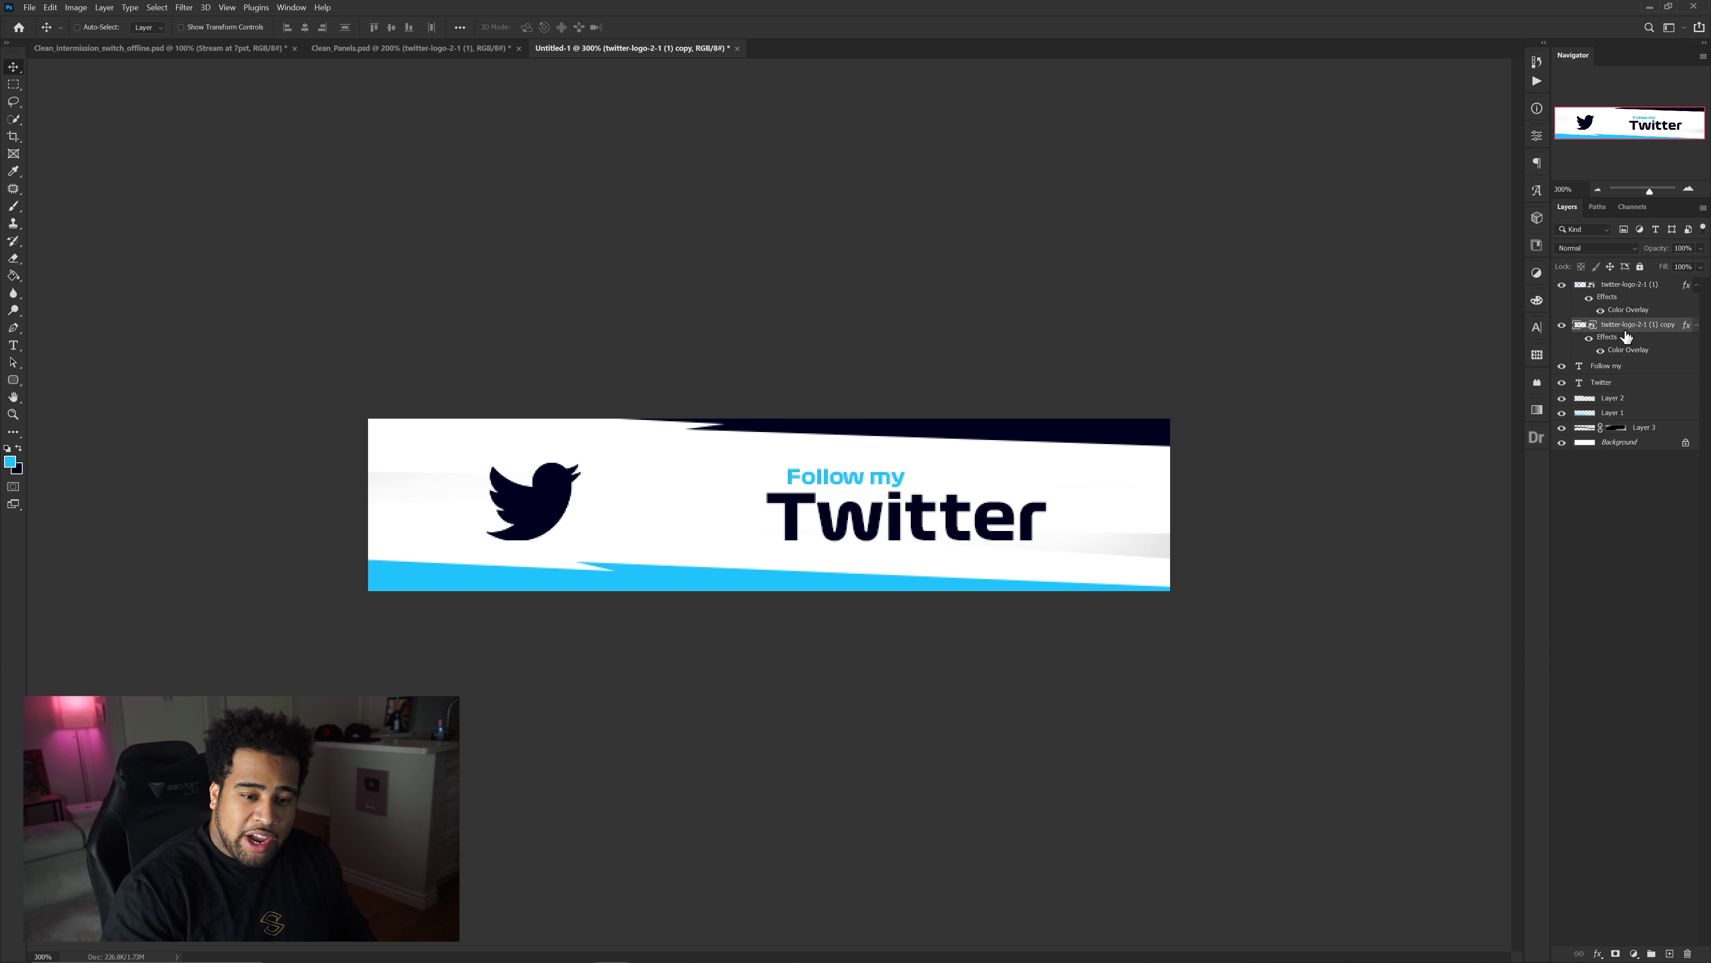
{"action": "key", "text": "ctrl+t"}
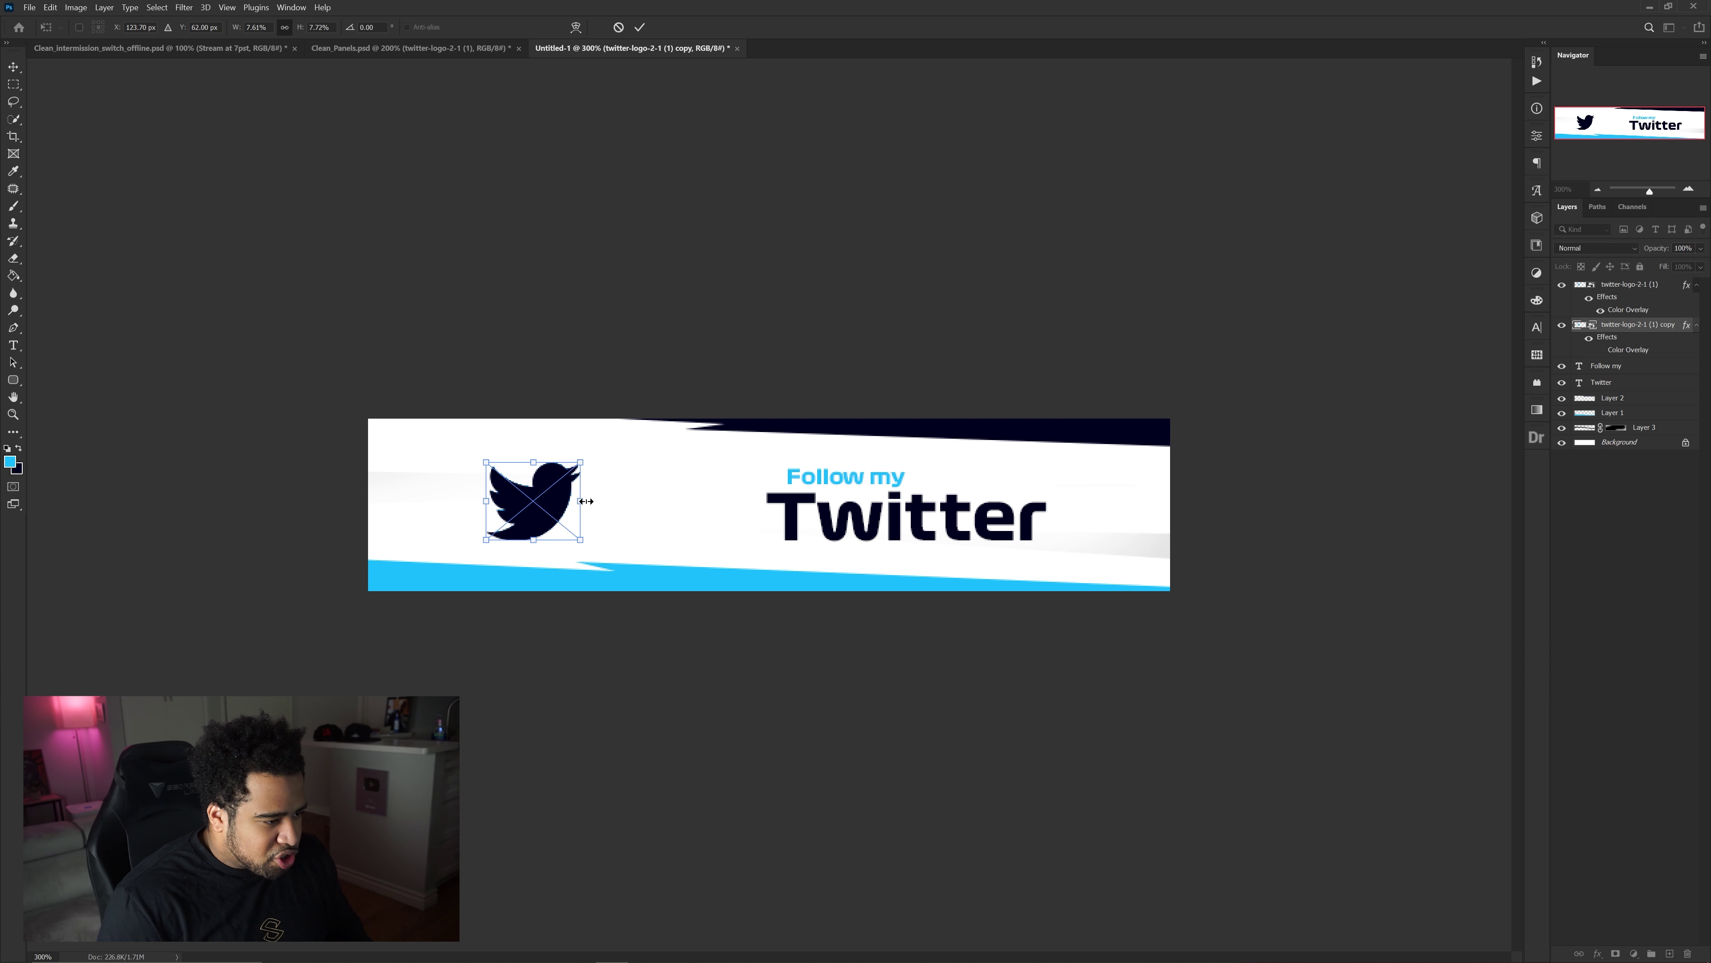
{"action": "left_click_drag", "start_coordinate": [586, 501], "coordinate": [549, 507]}
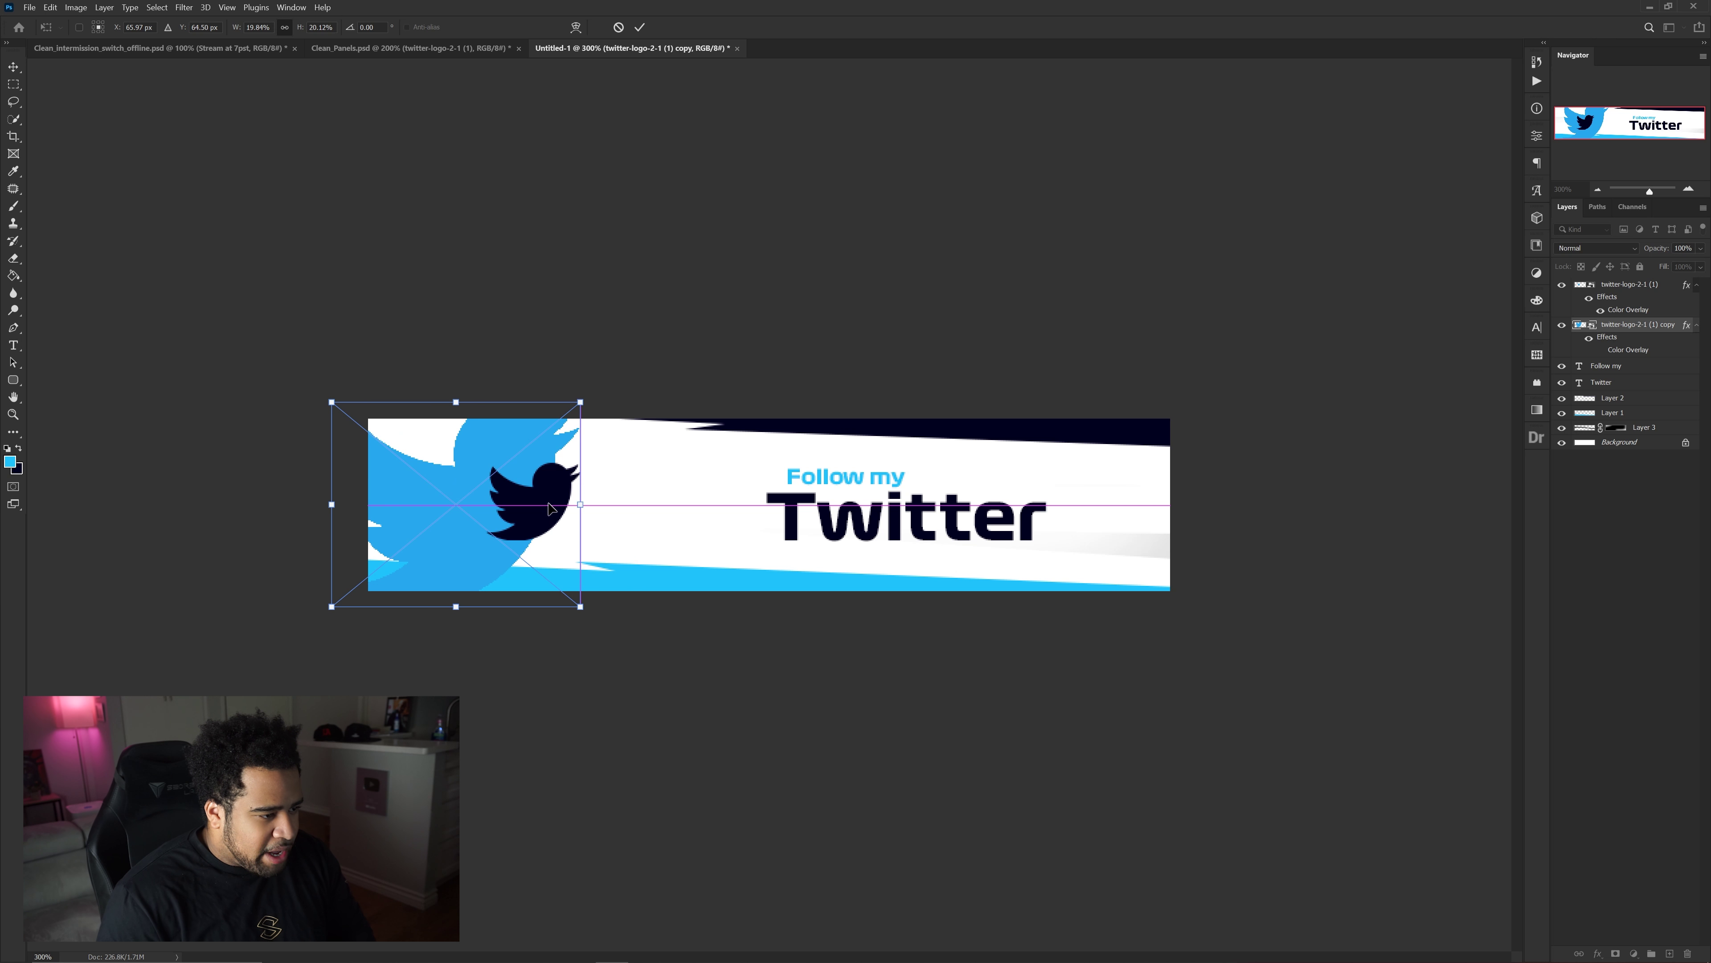
{"action": "key", "text": "Return"}
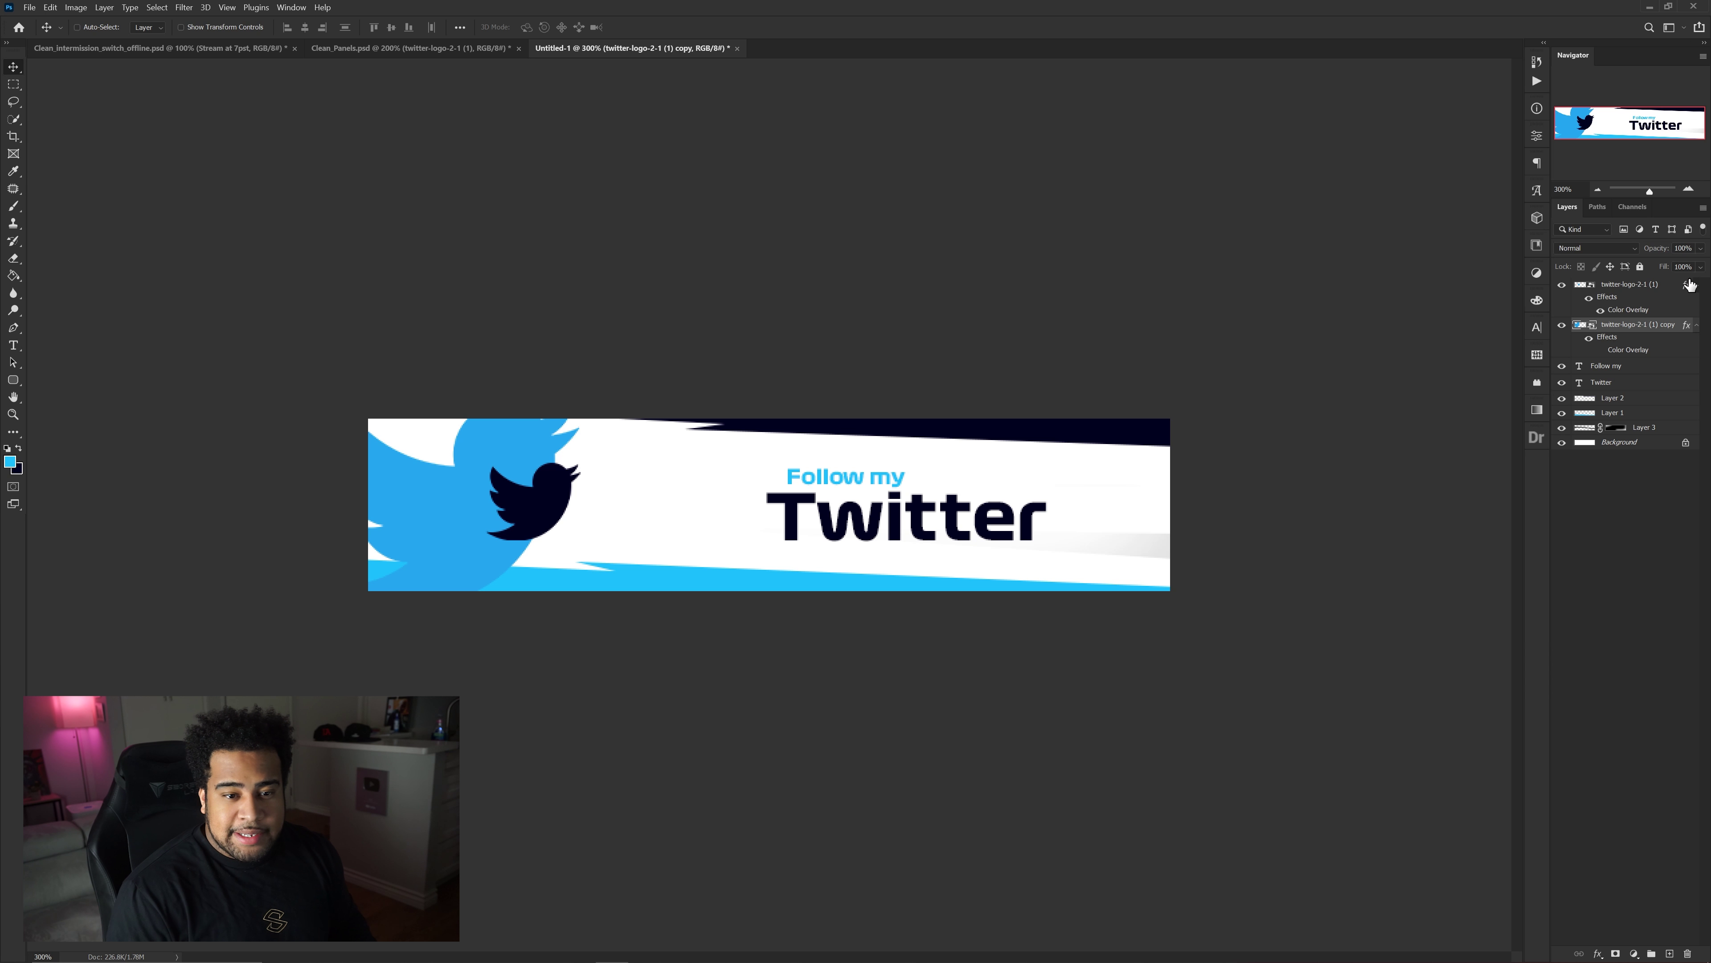
Reduce the enlarged Twitter logo copy's fill to 0% and rename its layer "v".
{"action": "left_click", "coordinate": [1700, 268]}
{"action": "left_click_drag", "start_coordinate": [1682, 286], "coordinate": [1607, 295]}
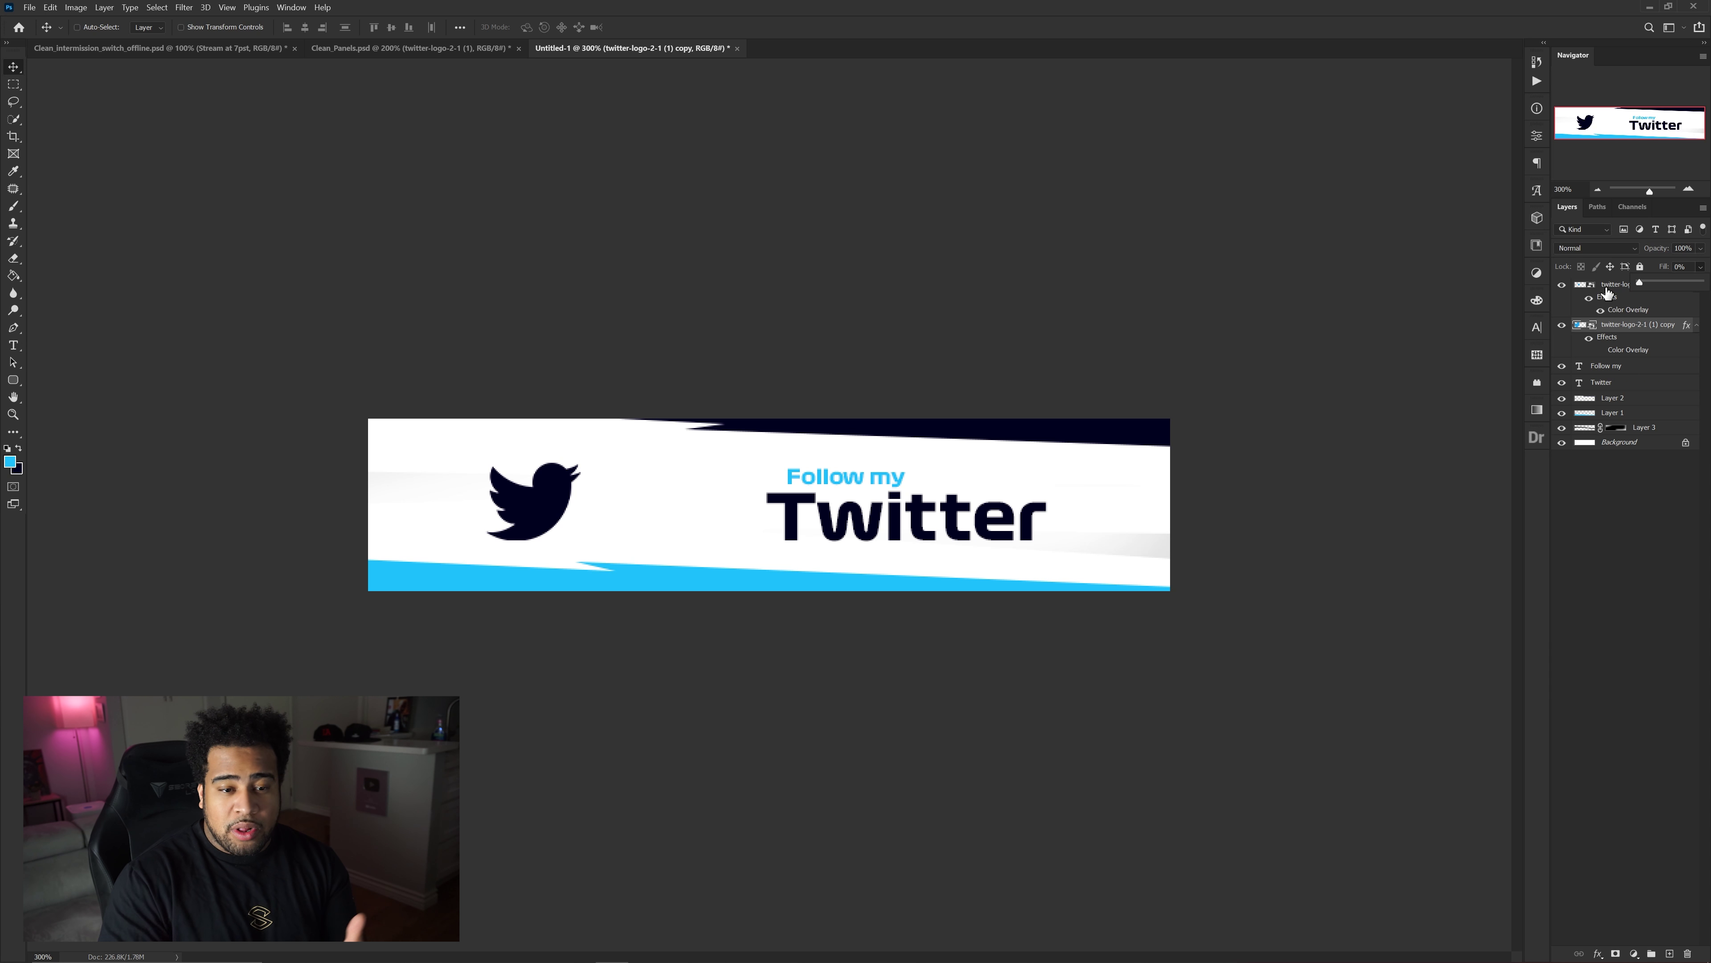
{"action": "left_click", "coordinate": [1636, 324]}
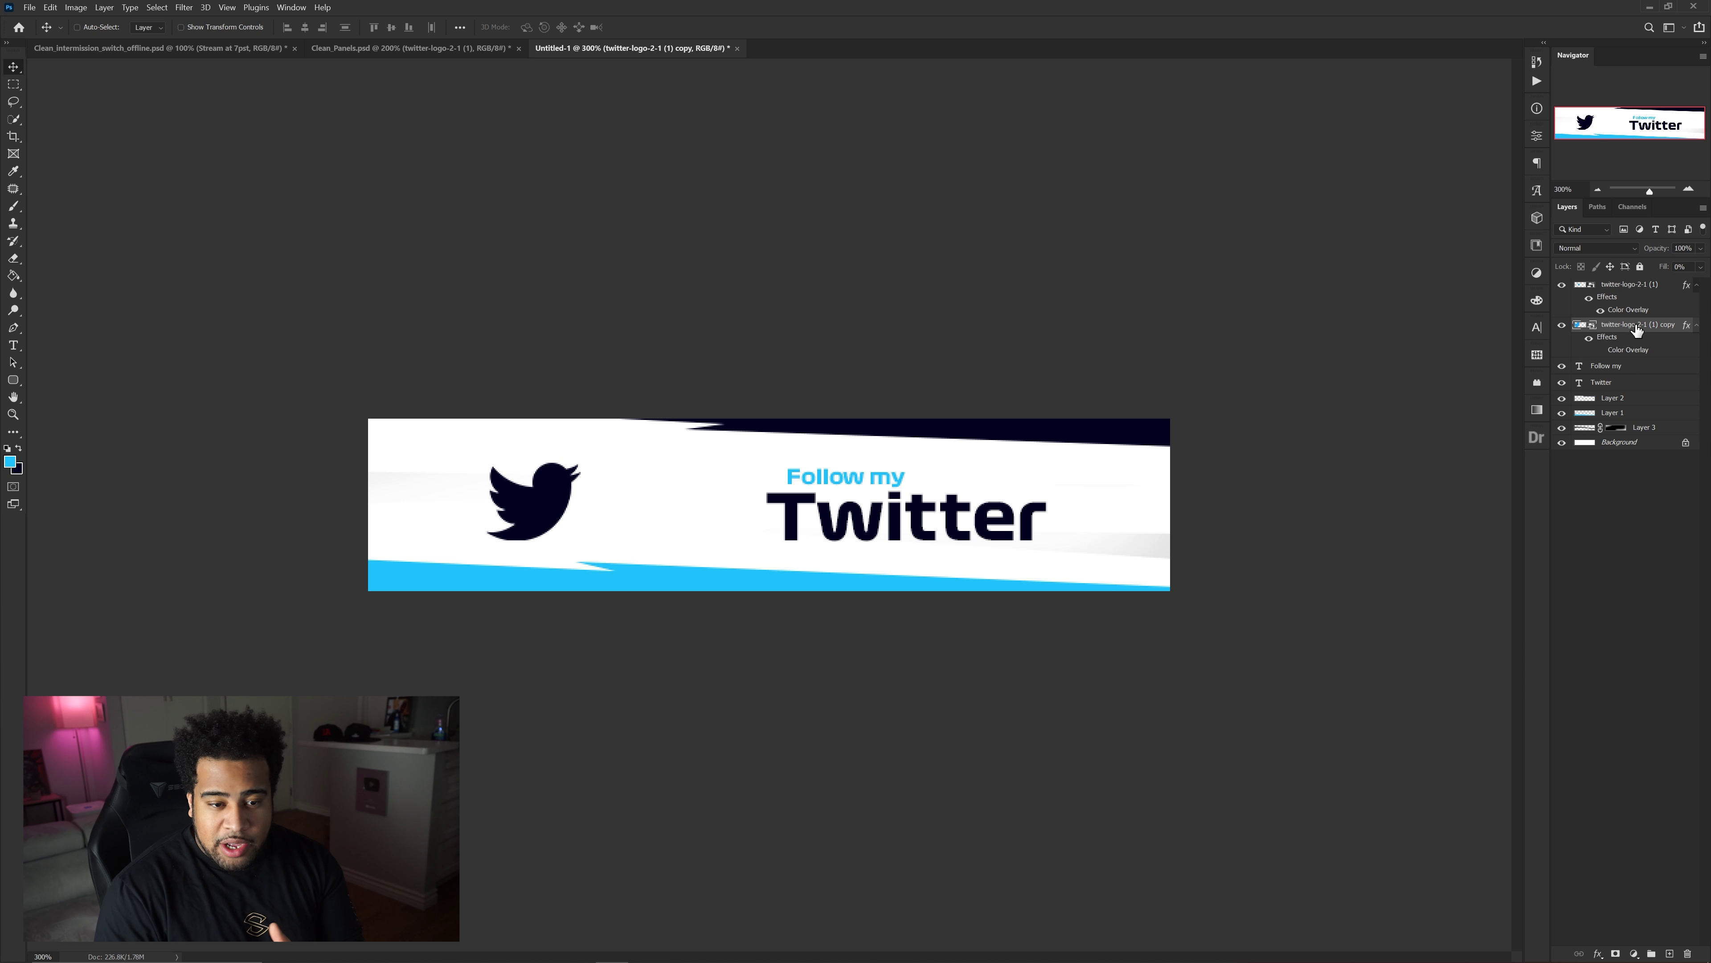
{"action": "double_click", "coordinate": [1636, 325]}
{"action": "key", "text": "ctrl+a"}
{"action": "key", "text": "BackSpace"}
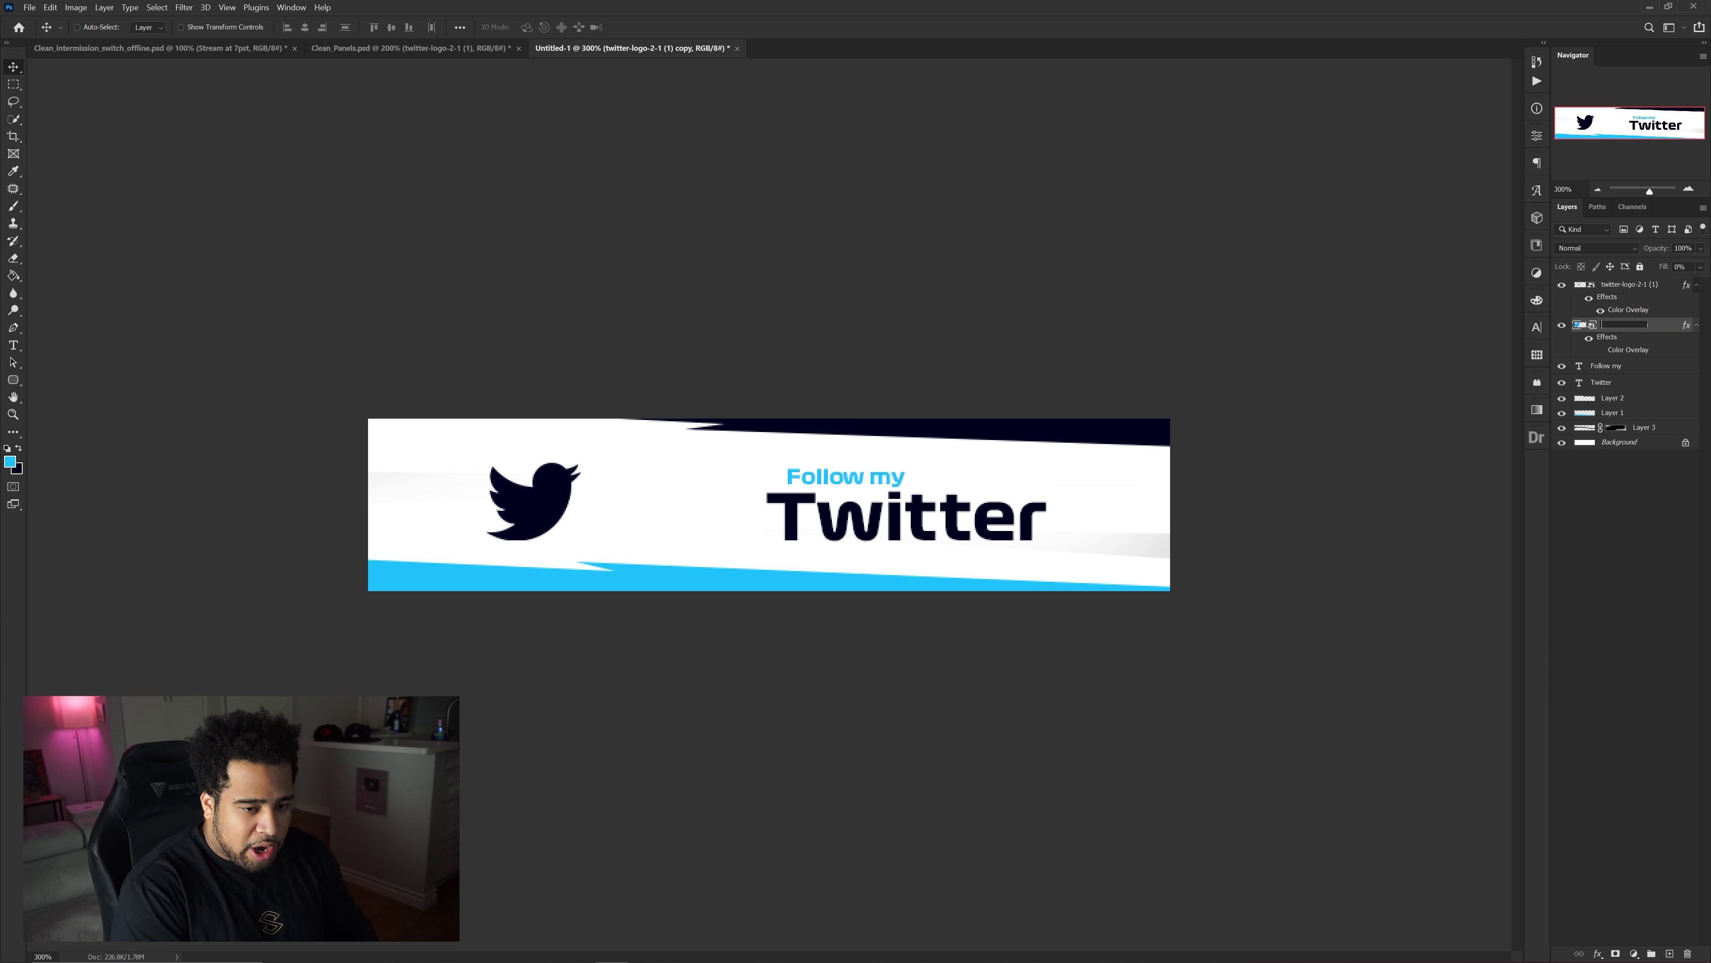
{"action": "type", "text": "v"}
{"action": "key", "text": "Return"}
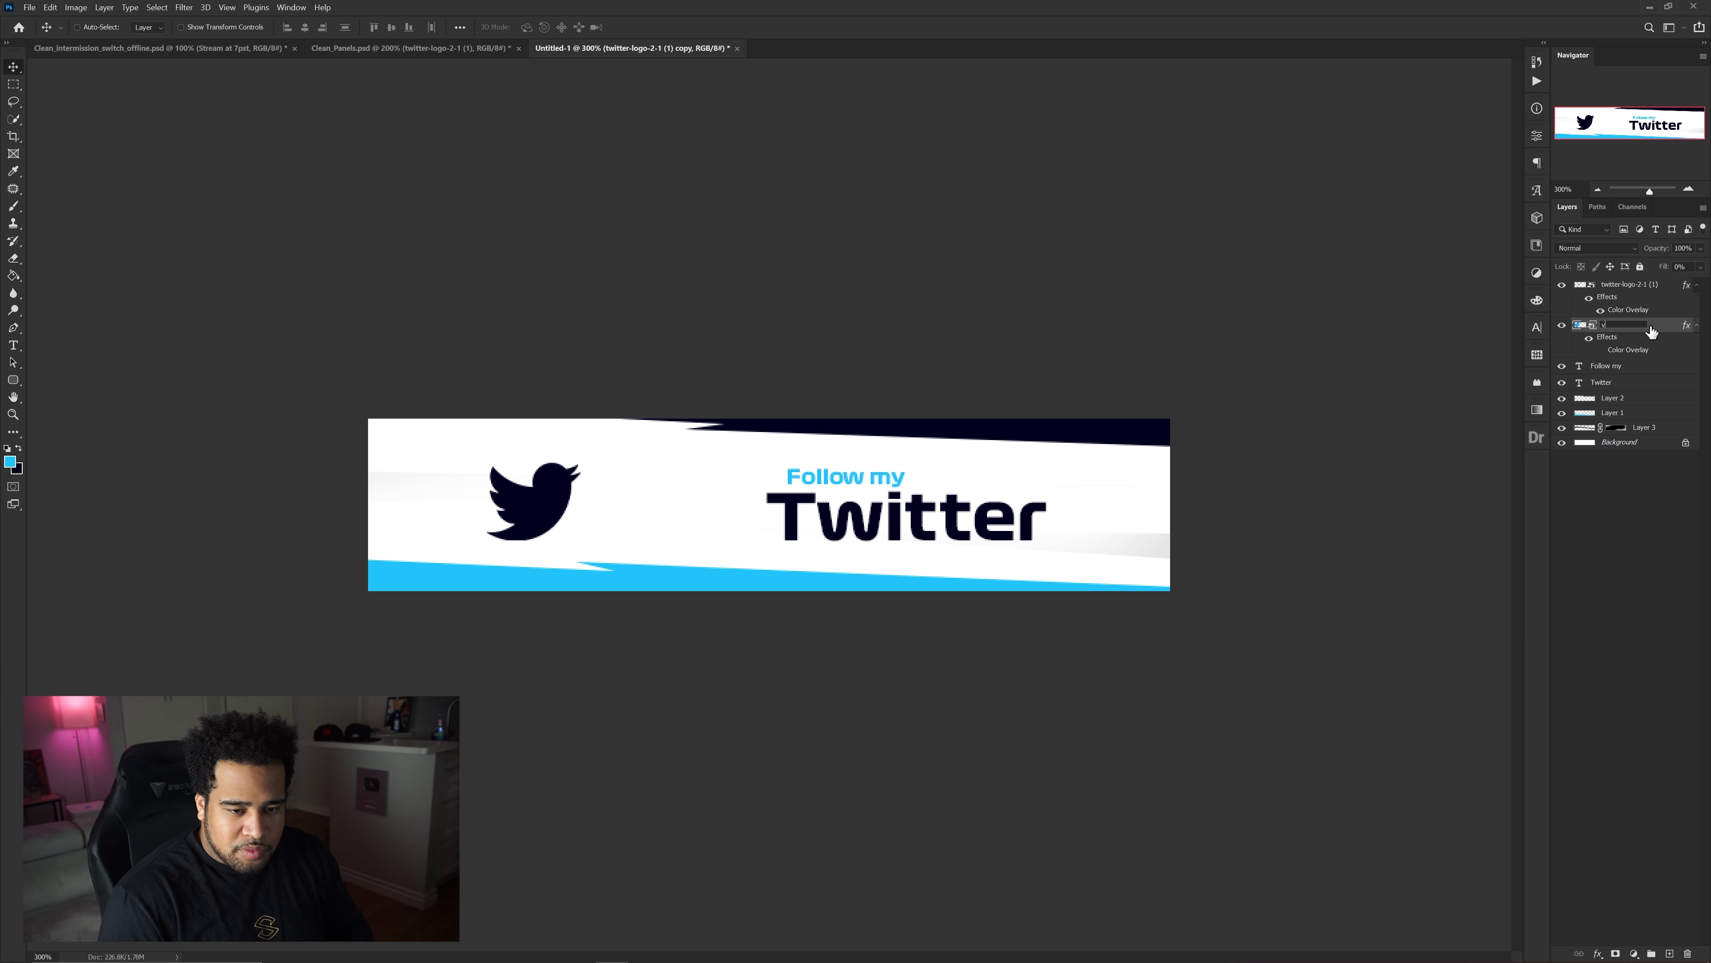
Add a Stroke effect to the enlarged logo copy, coloured with the light blue of the lower accent shape and positioned Inside.
{"action": "double_click", "coordinate": [1600, 328]}
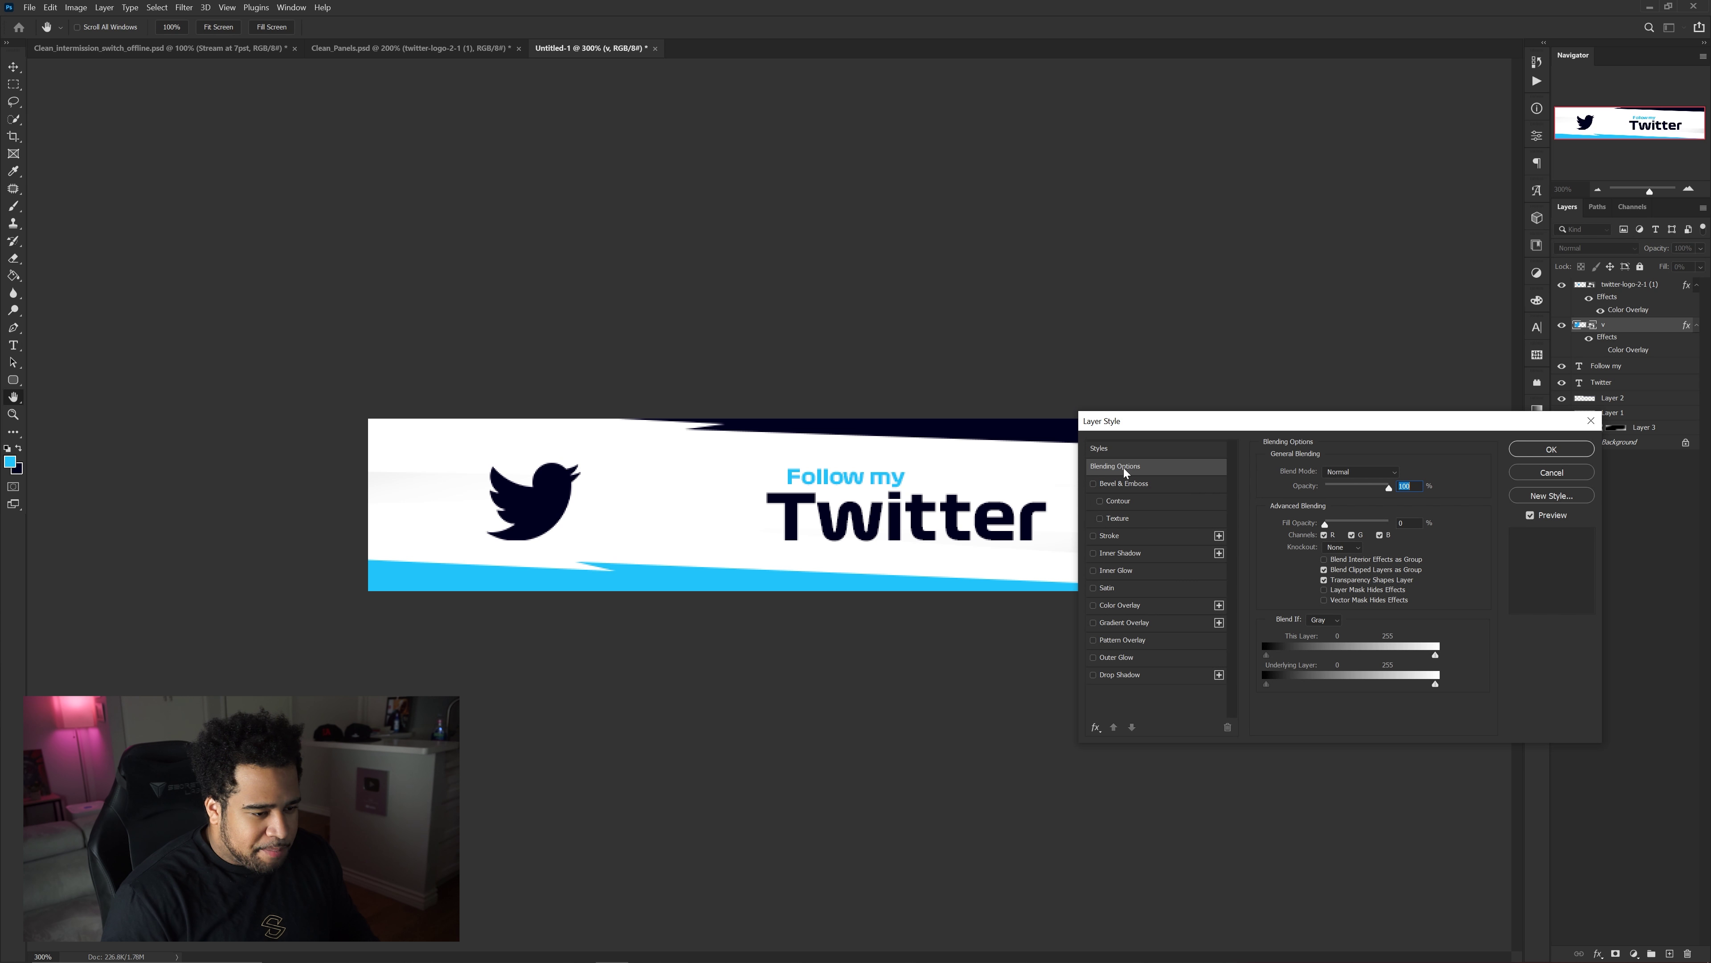
{"action": "left_click", "coordinate": [1110, 536]}
{"action": "left_click", "coordinate": [1297, 568]}
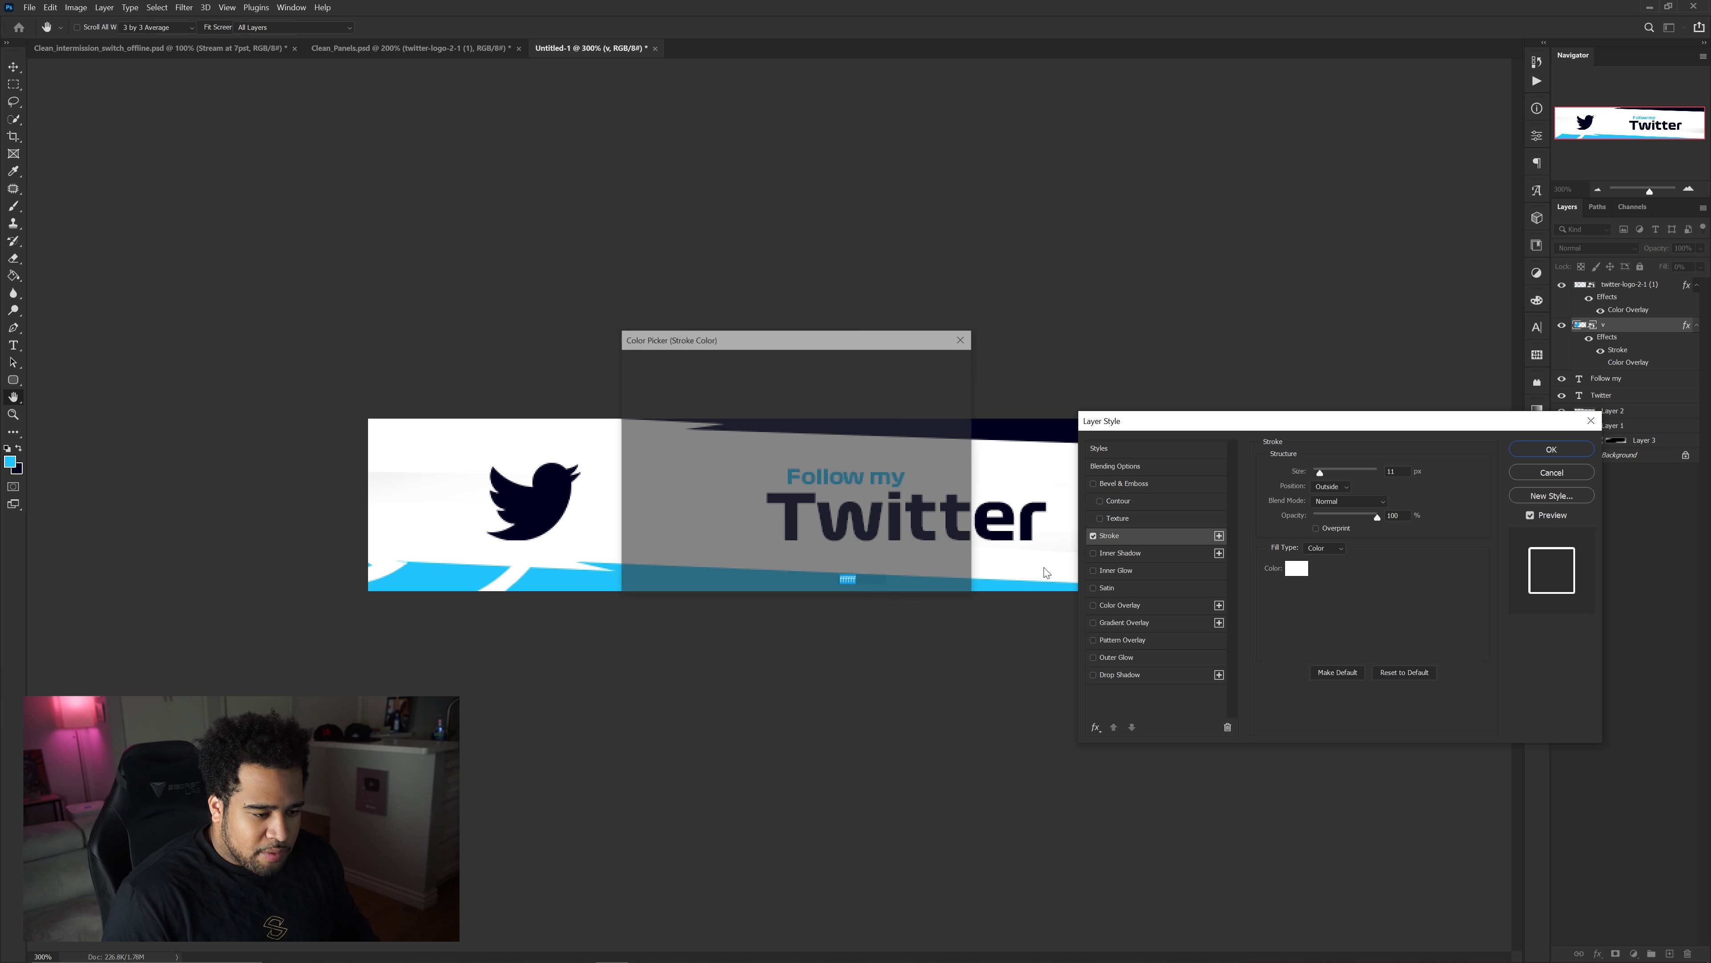
{"action": "left_click", "coordinate": [438, 576]}
{"action": "left_click", "coordinate": [936, 368]}
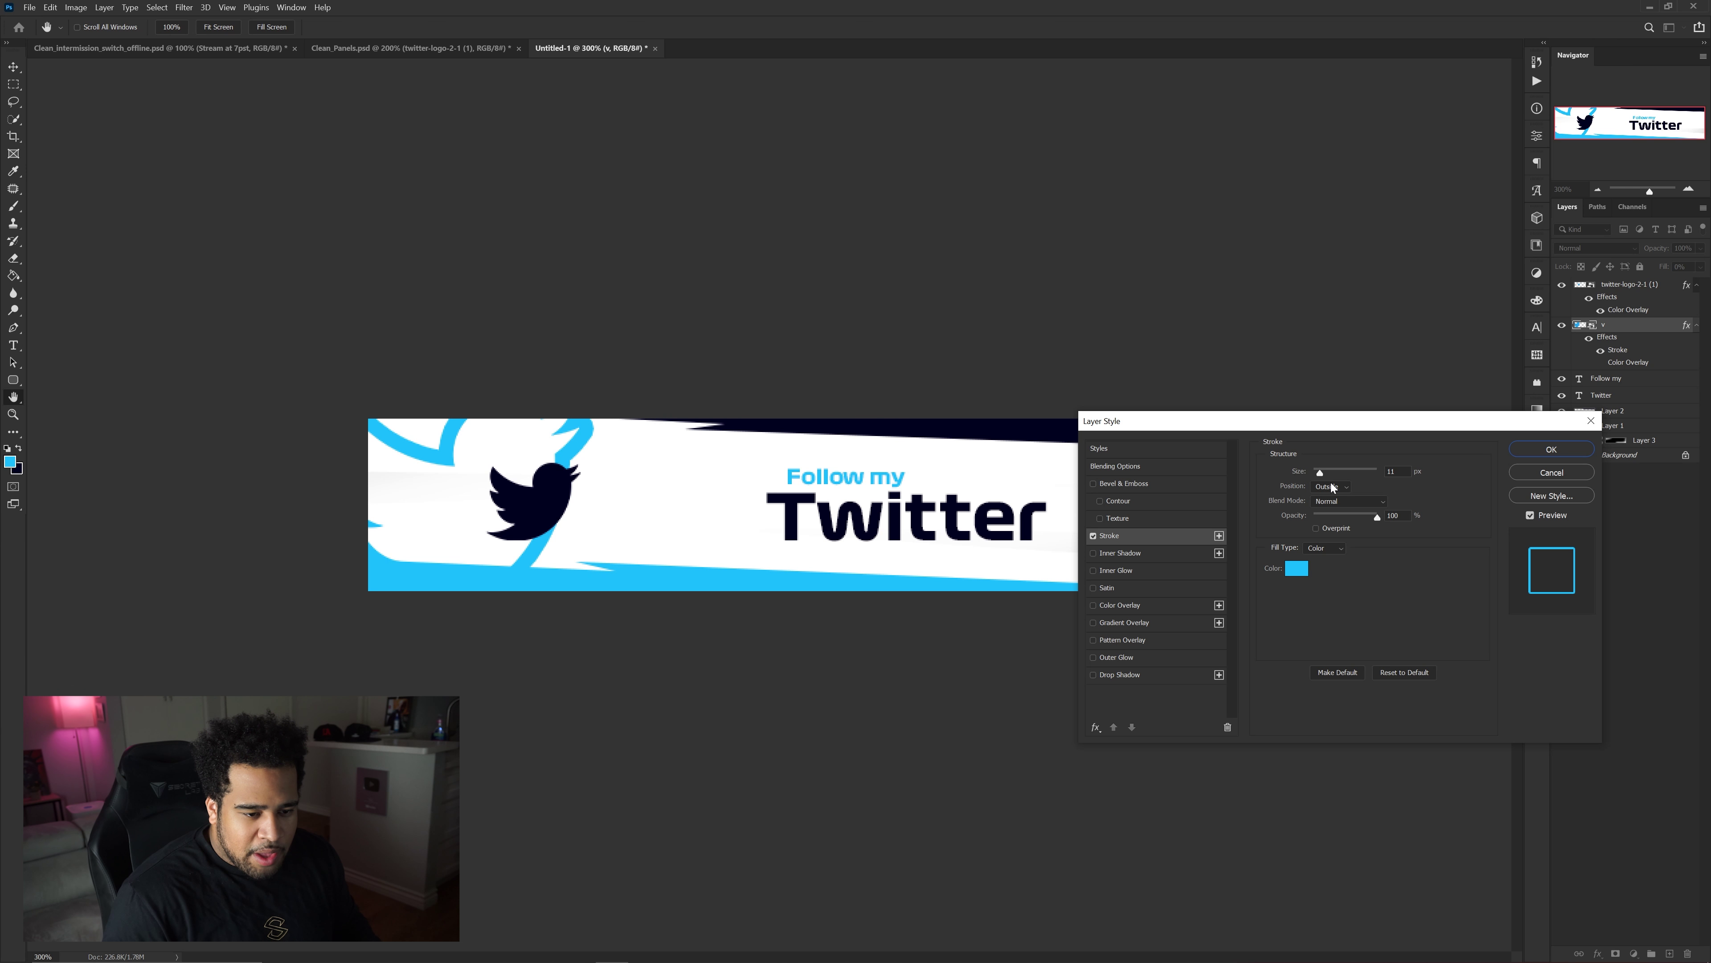
{"action": "left_click", "coordinate": [1331, 486]}
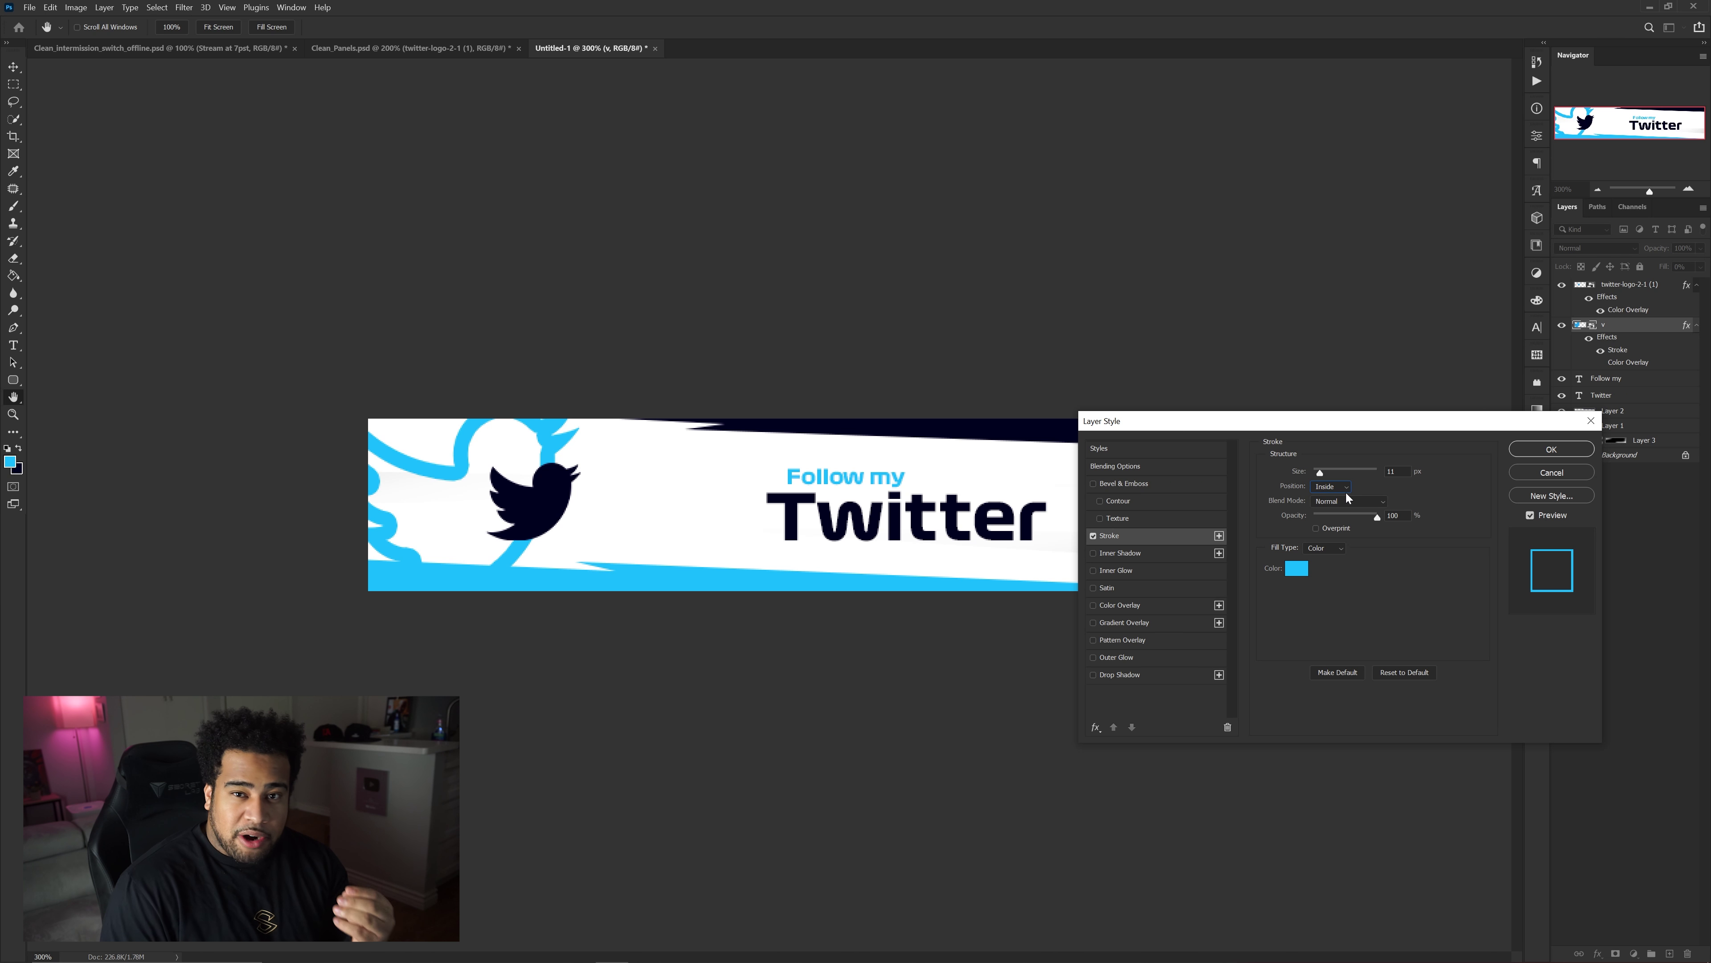
Set the enlarged logo copy's stroke size to 1 px and apply the layer style.
{"action": "left_click", "coordinate": [1393, 470]}
{"action": "key", "text": "Down"}
{"action": "key", "text": "Down"}
{"action": "key", "text": "Down"}
{"action": "key", "text": "Down"}
{"action": "key", "text": "Down"}
{"action": "key", "text": "Down"}
{"action": "key", "text": "Down"}
{"action": "key", "text": "Down"}
{"action": "key", "text": "Down"}
{"action": "key", "text": "Down"}
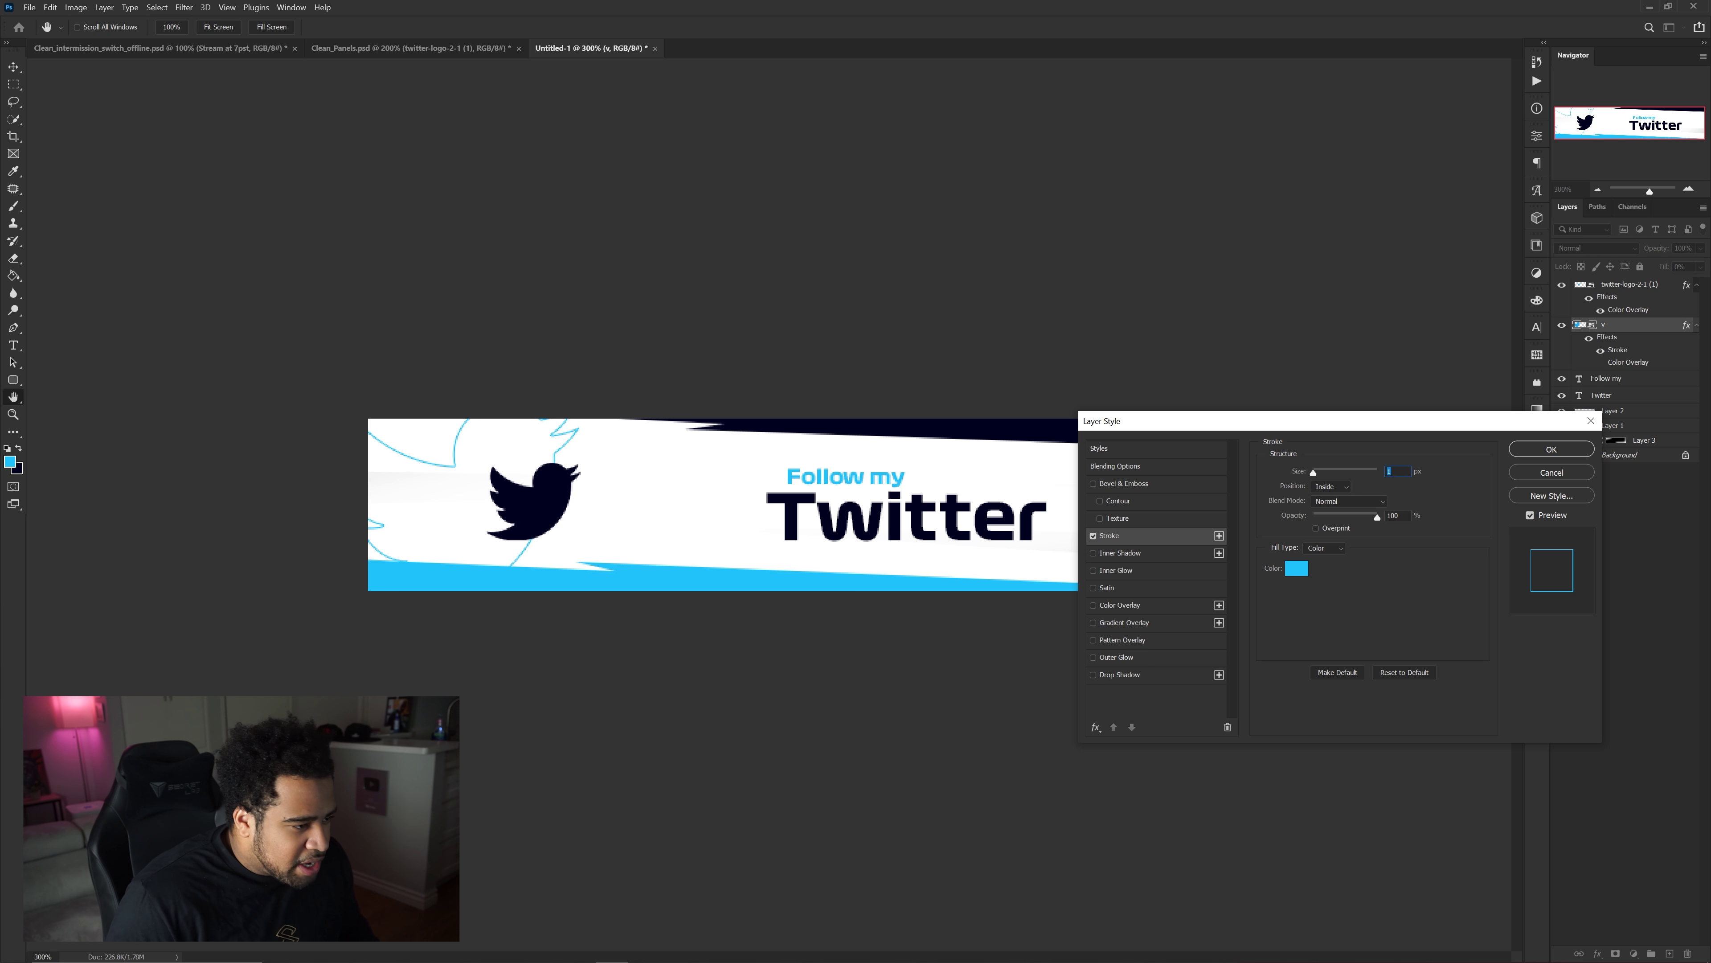
{"action": "left_click", "coordinate": [1551, 448]}
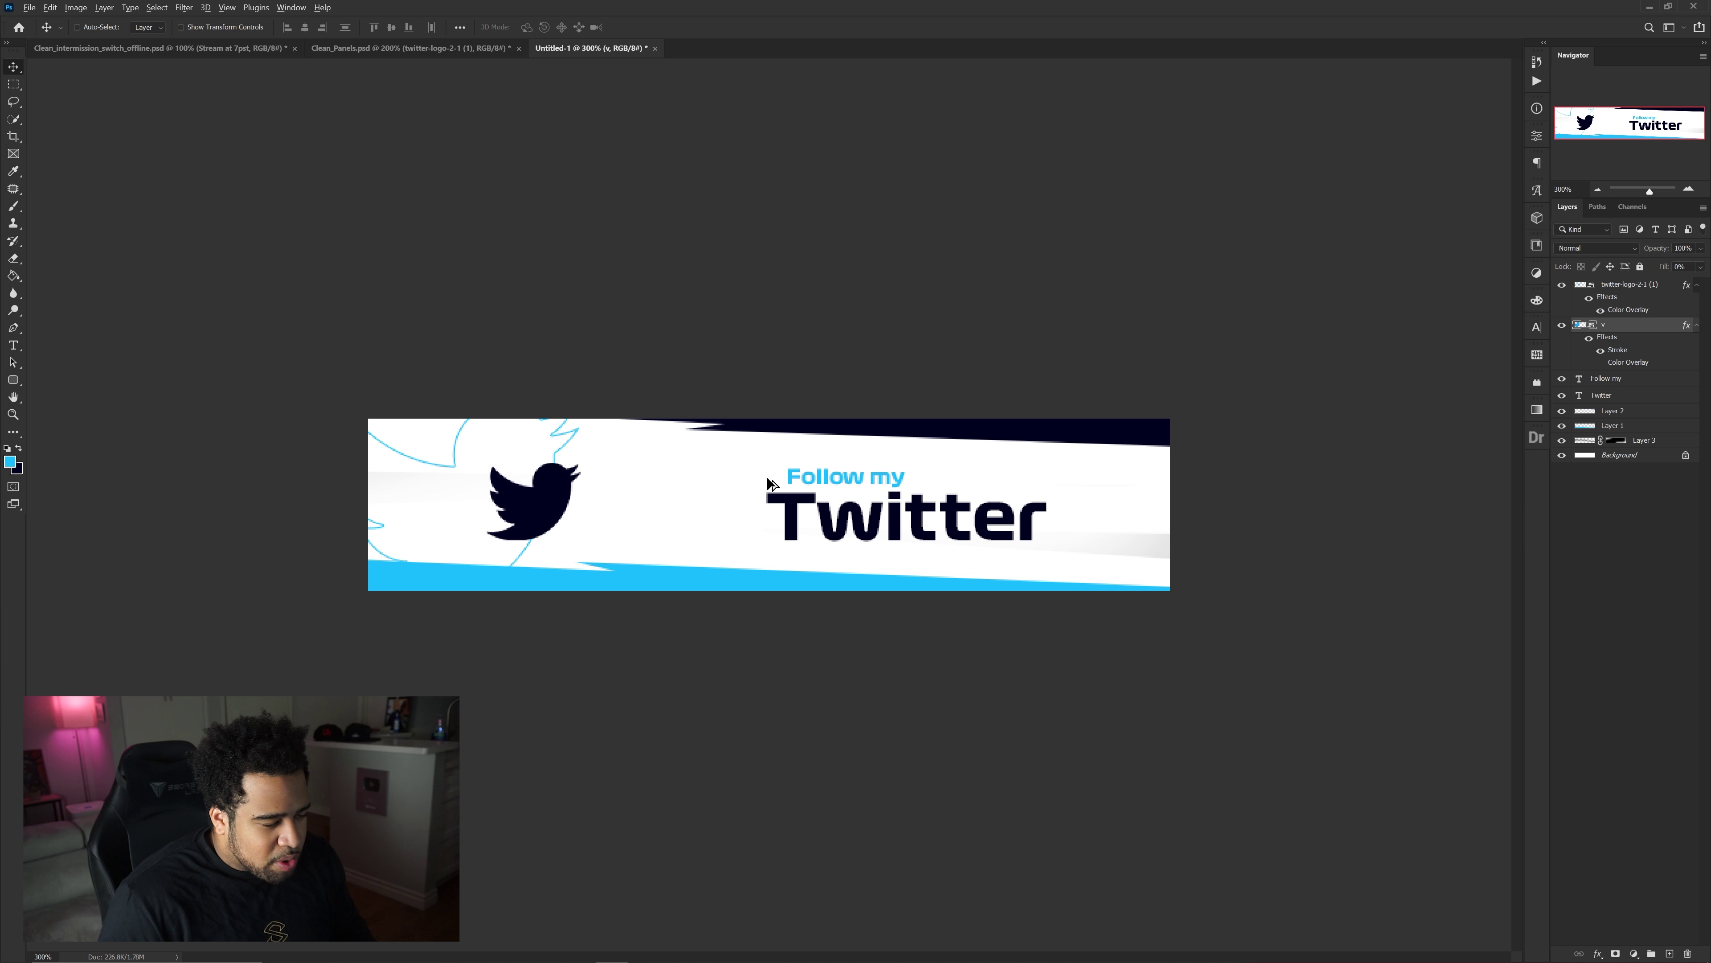
Replace the panel's "Twitter" text with "Instagram" and the "Follow my" text with "visit my".
{"action": "key", "text": "ctrl+minus"}
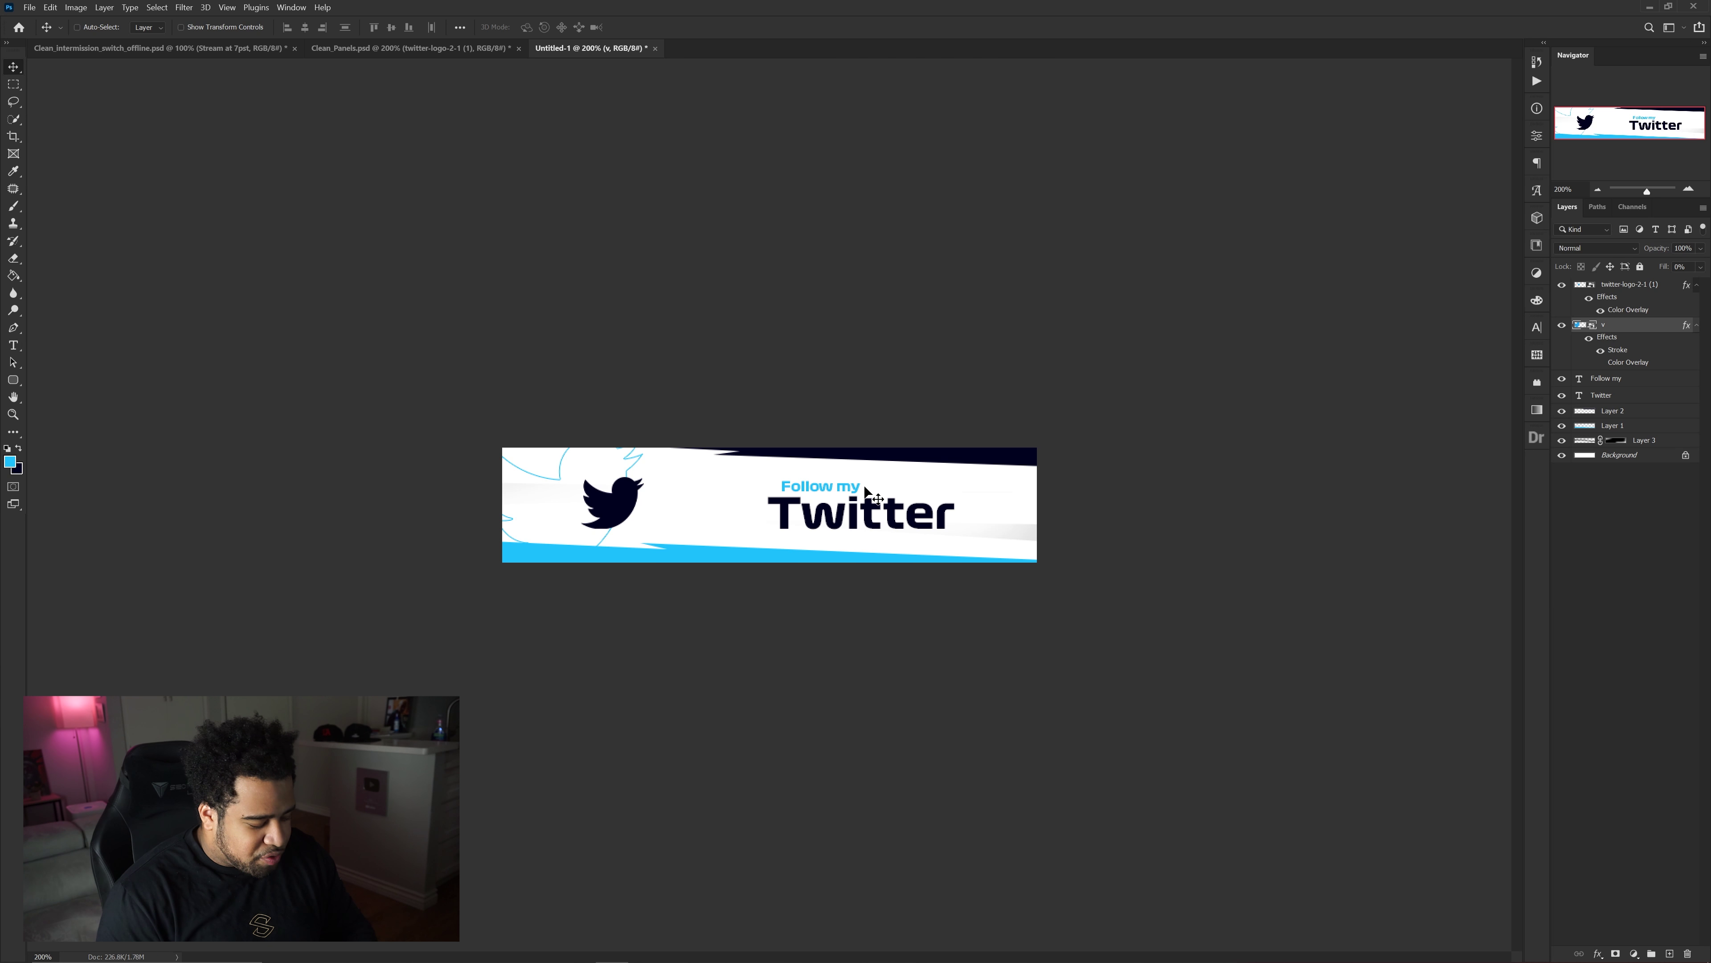
{"action": "double_click", "coordinate": [857, 510]}
{"action": "type", "text": "Instagram"}
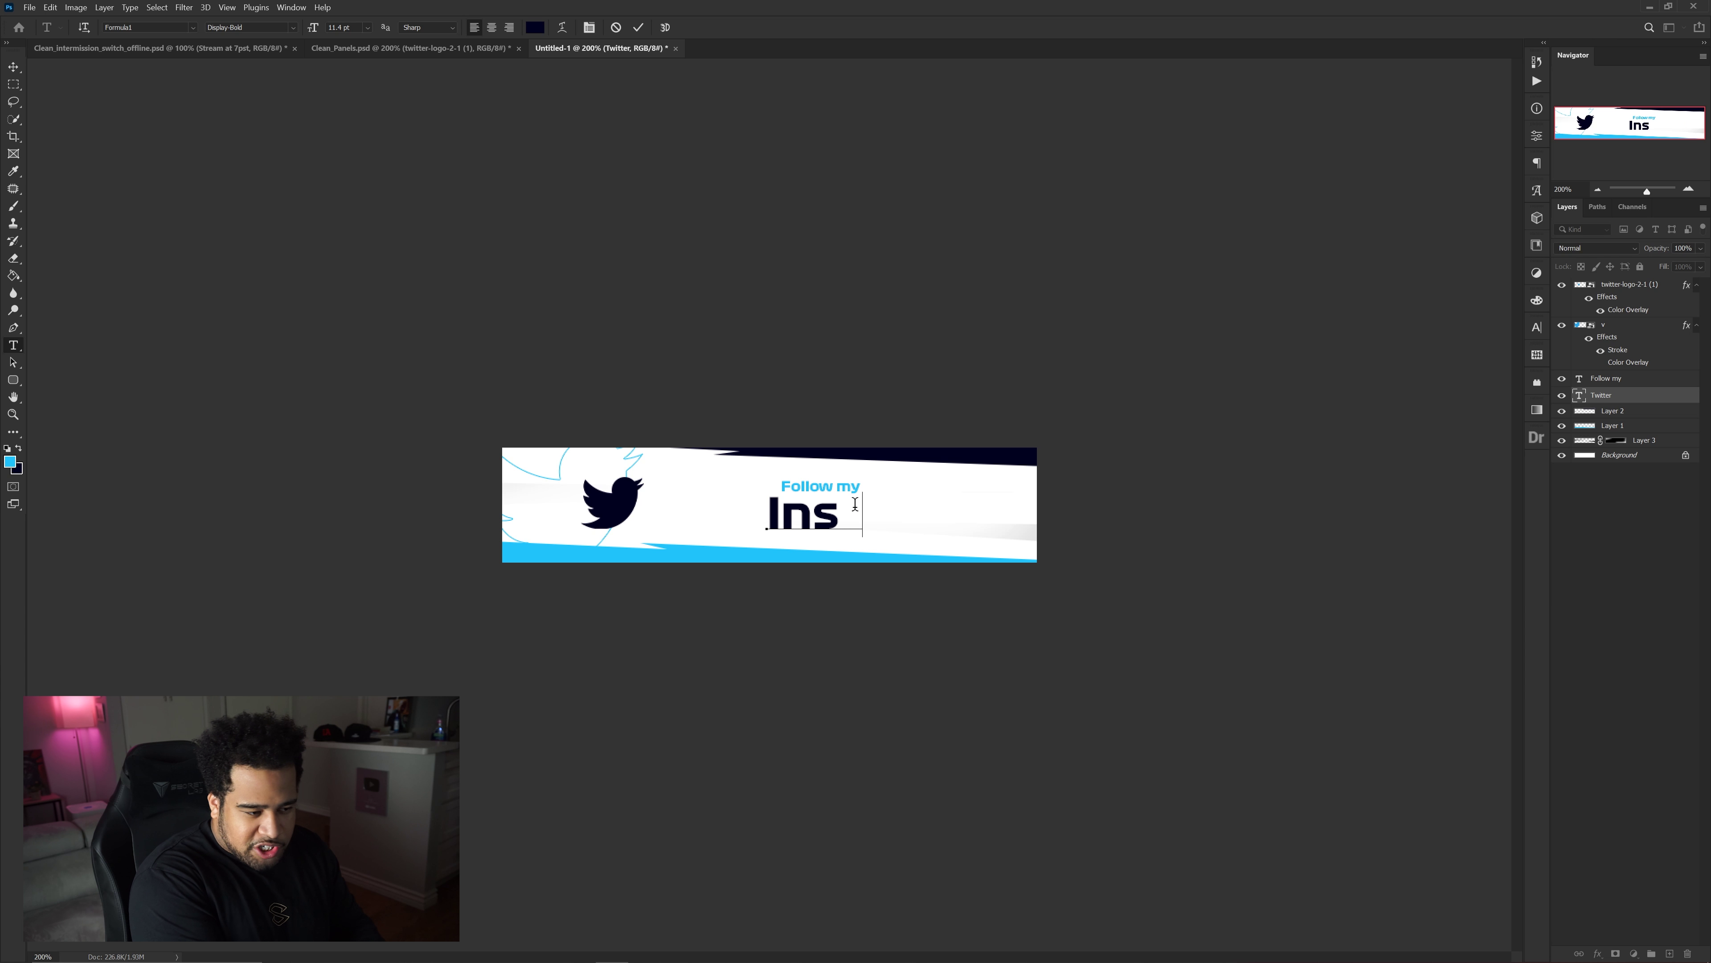
{"action": "triple_click", "coordinate": [828, 486]}
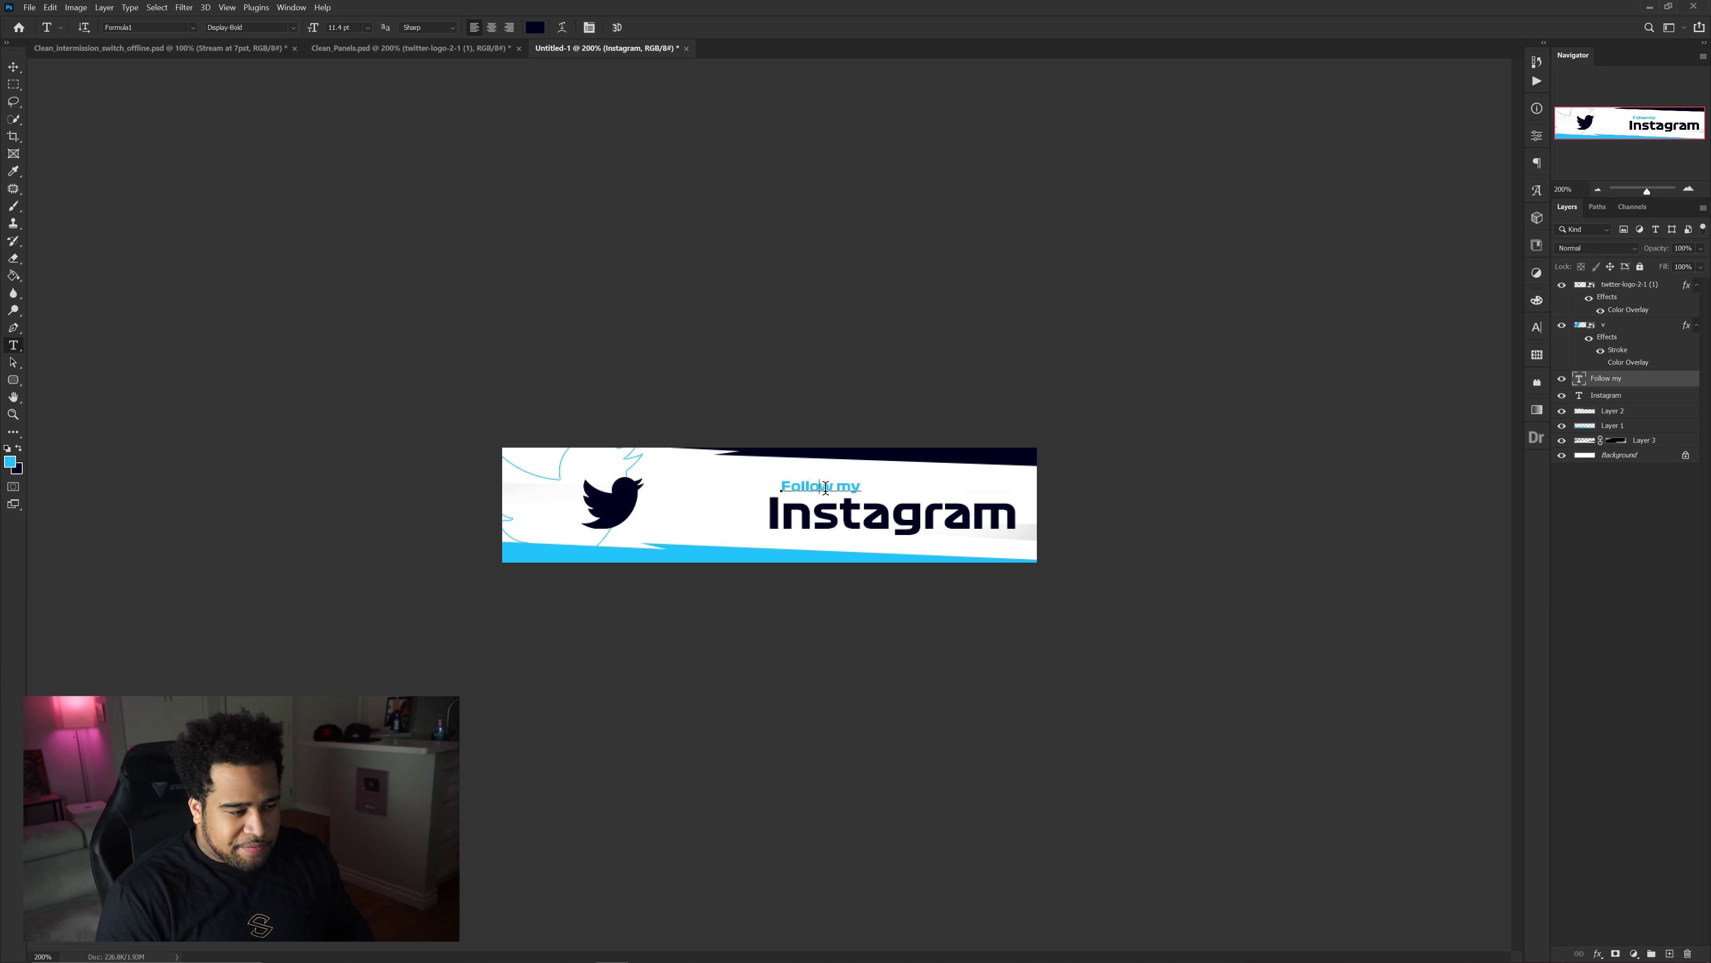
{"action": "type", "text": "visit my"}
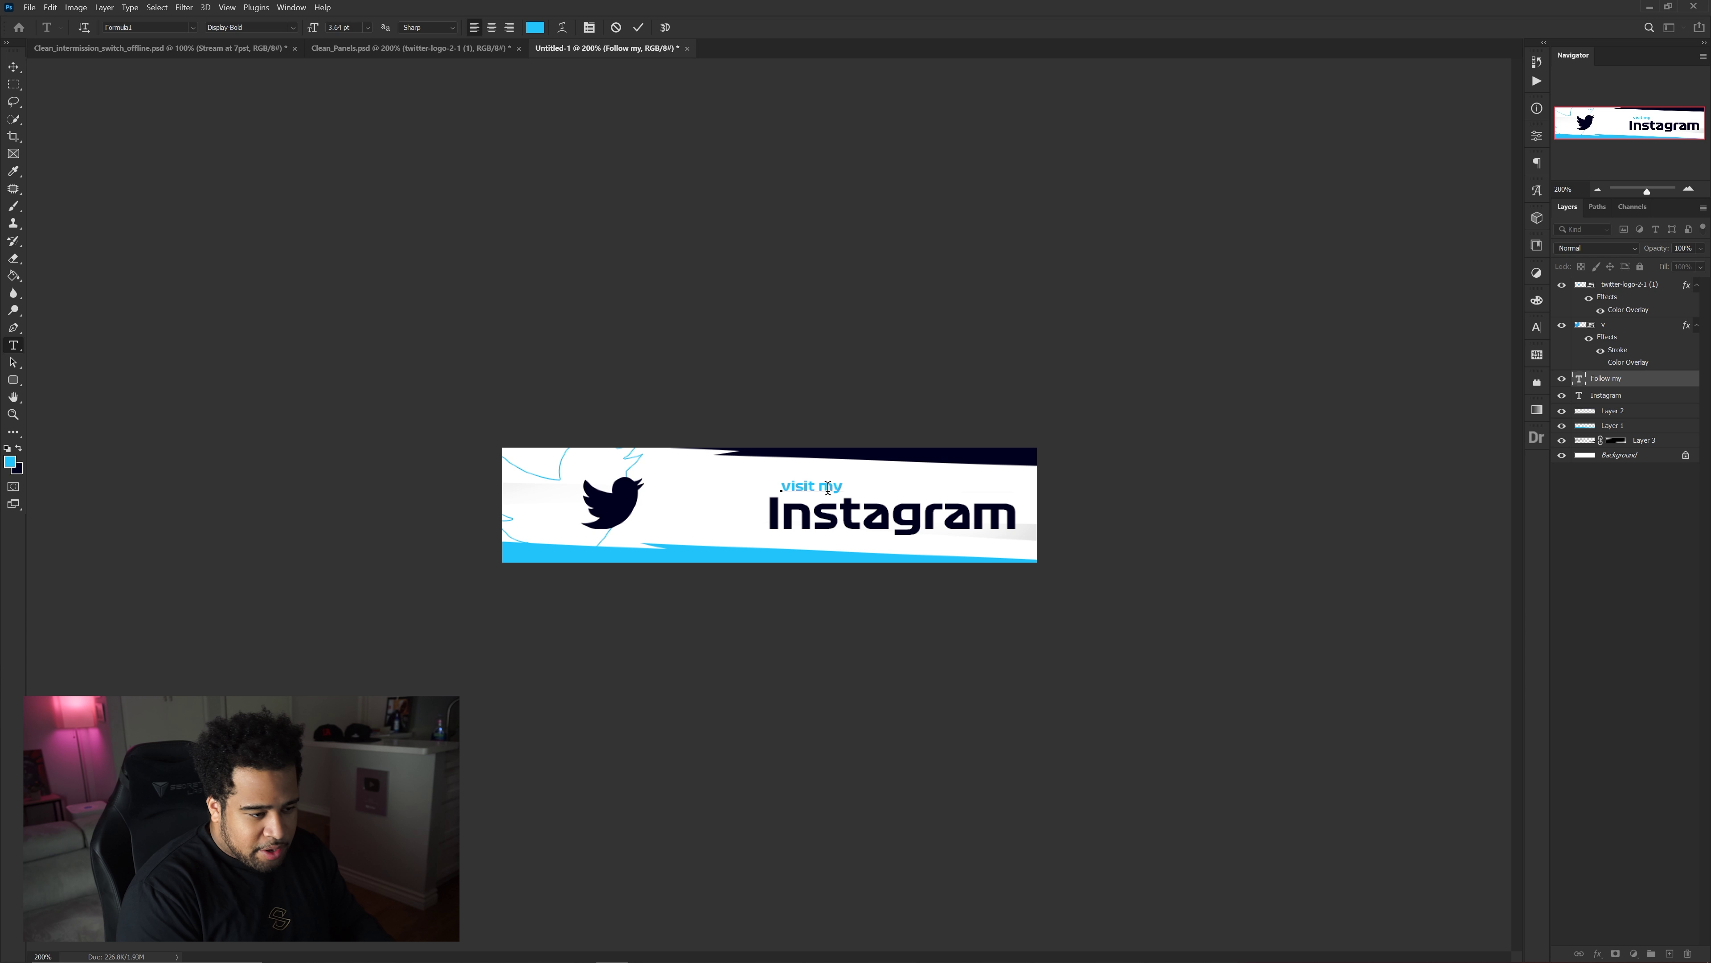
{"action": "key", "text": "Escape"}
{"action": "key", "text": "v"}
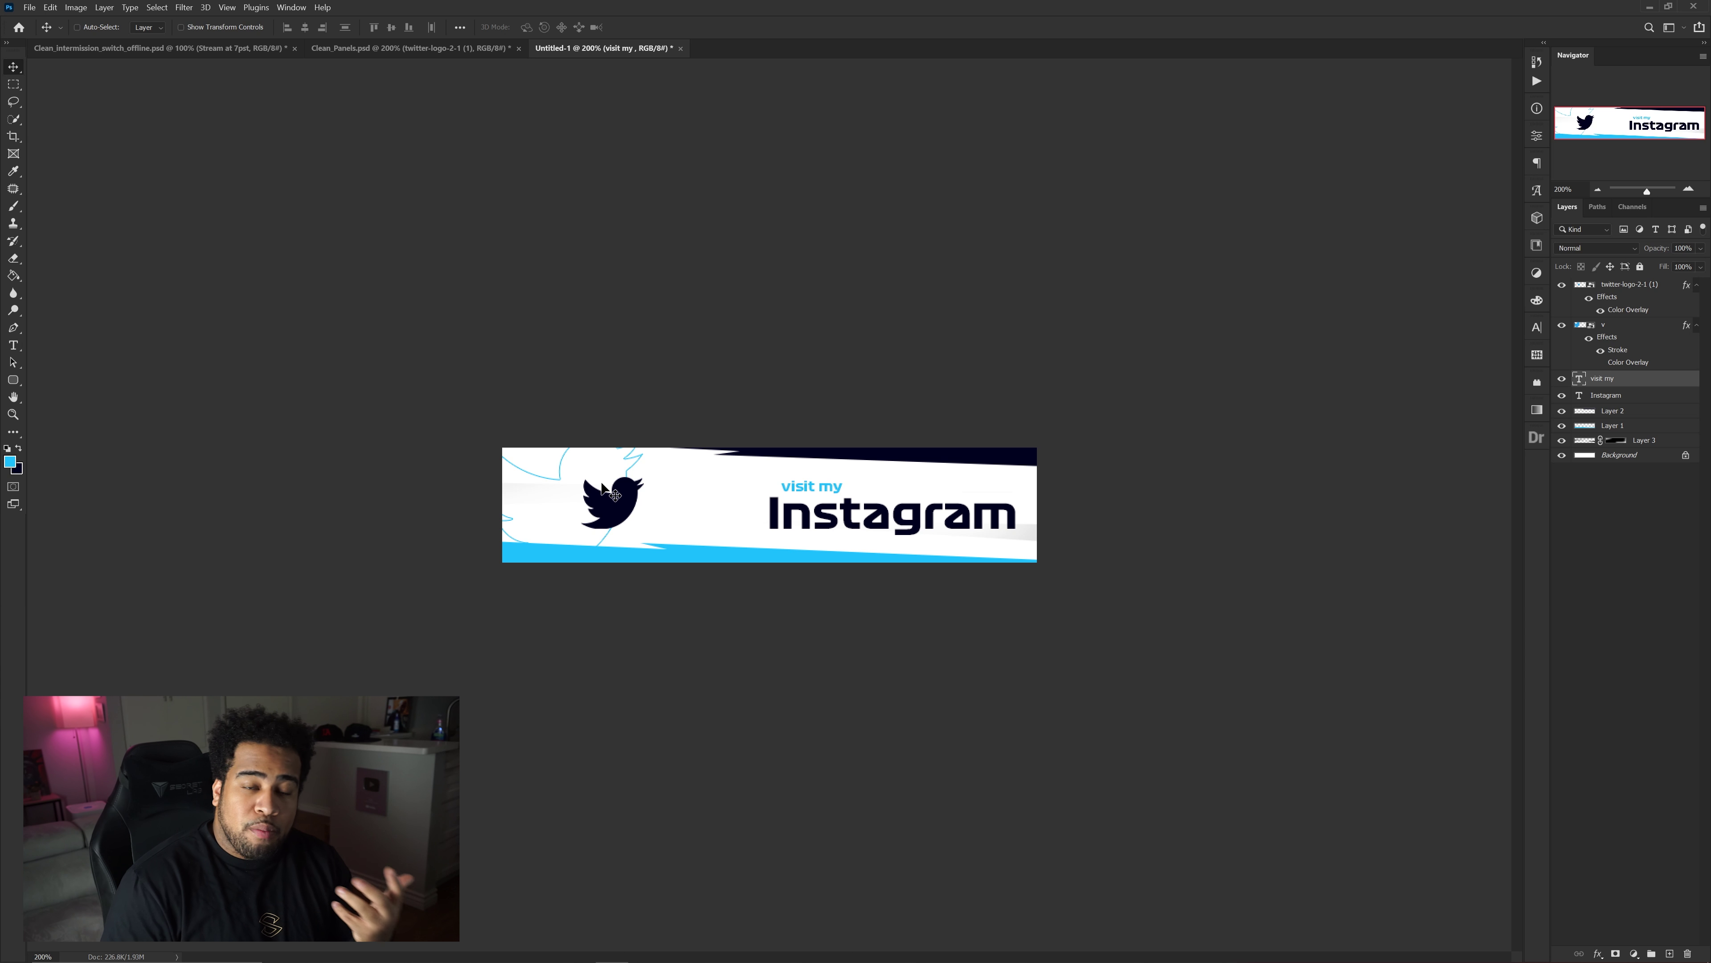
Try moving the light blue lower accent shape slightly upward and undo the moves.
{"action": "left_click_drag", "start_coordinate": [757, 550], "coordinate": [752, 539]}
{"action": "key", "text": "ctrl+z"}
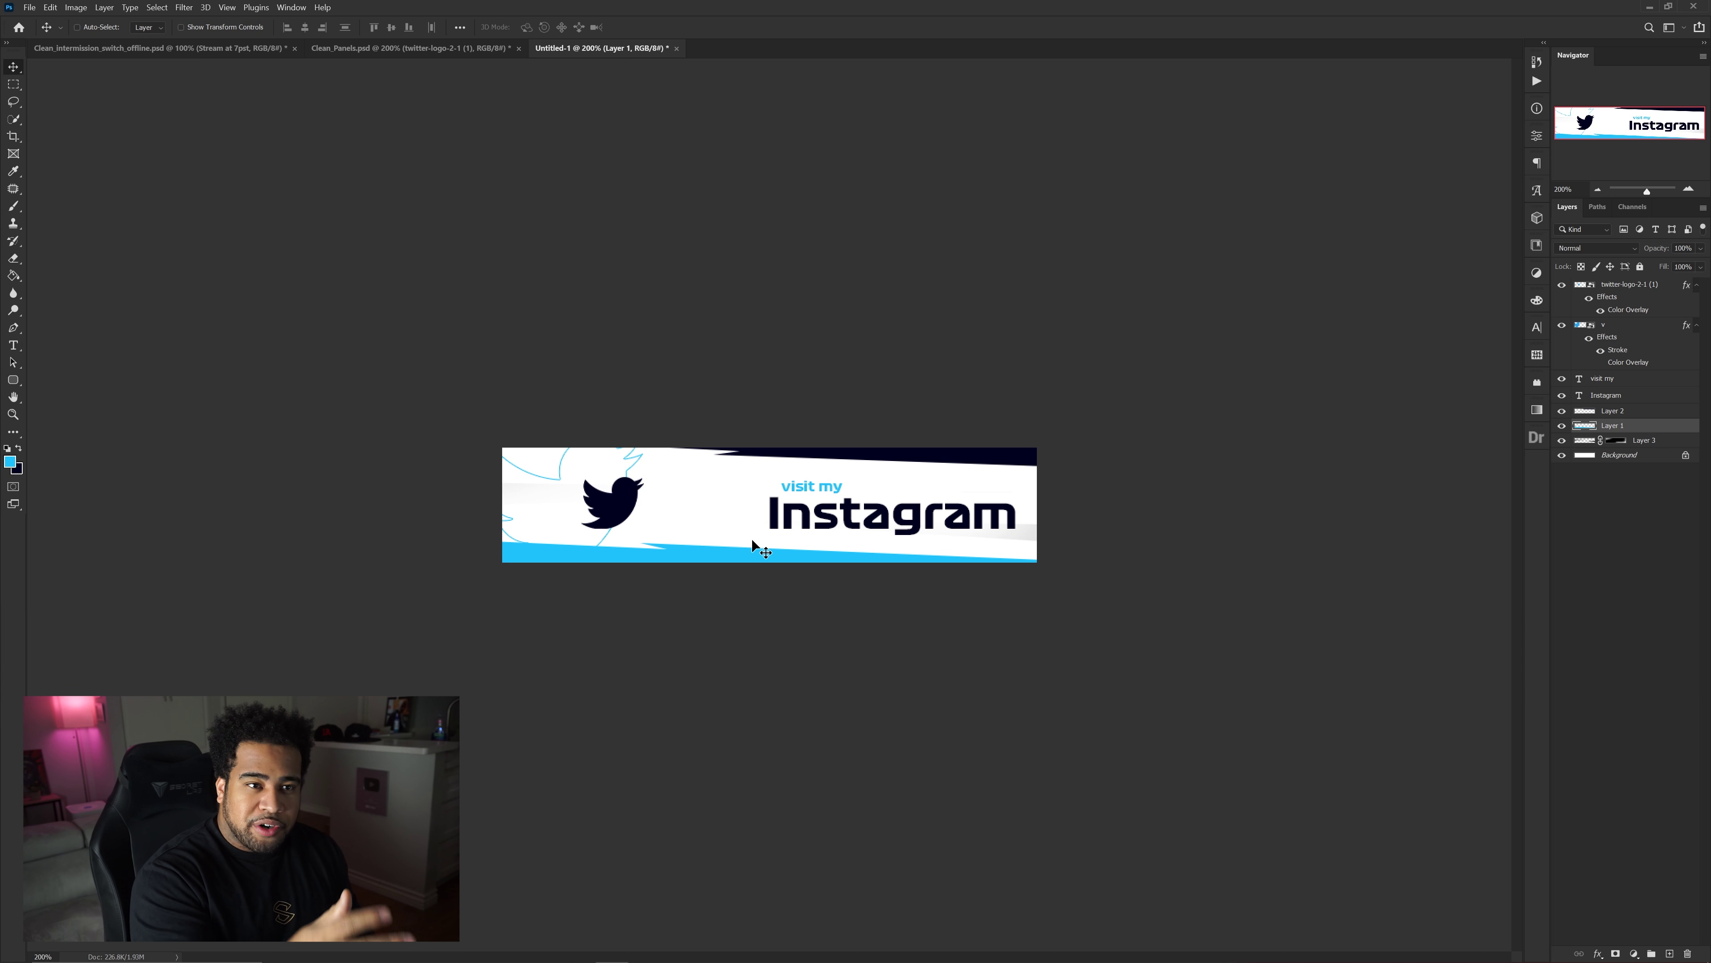
{"action": "left_click_drag", "start_coordinate": [753, 539], "coordinate": [753, 519]}
{"action": "key", "text": "ctrl+z"}
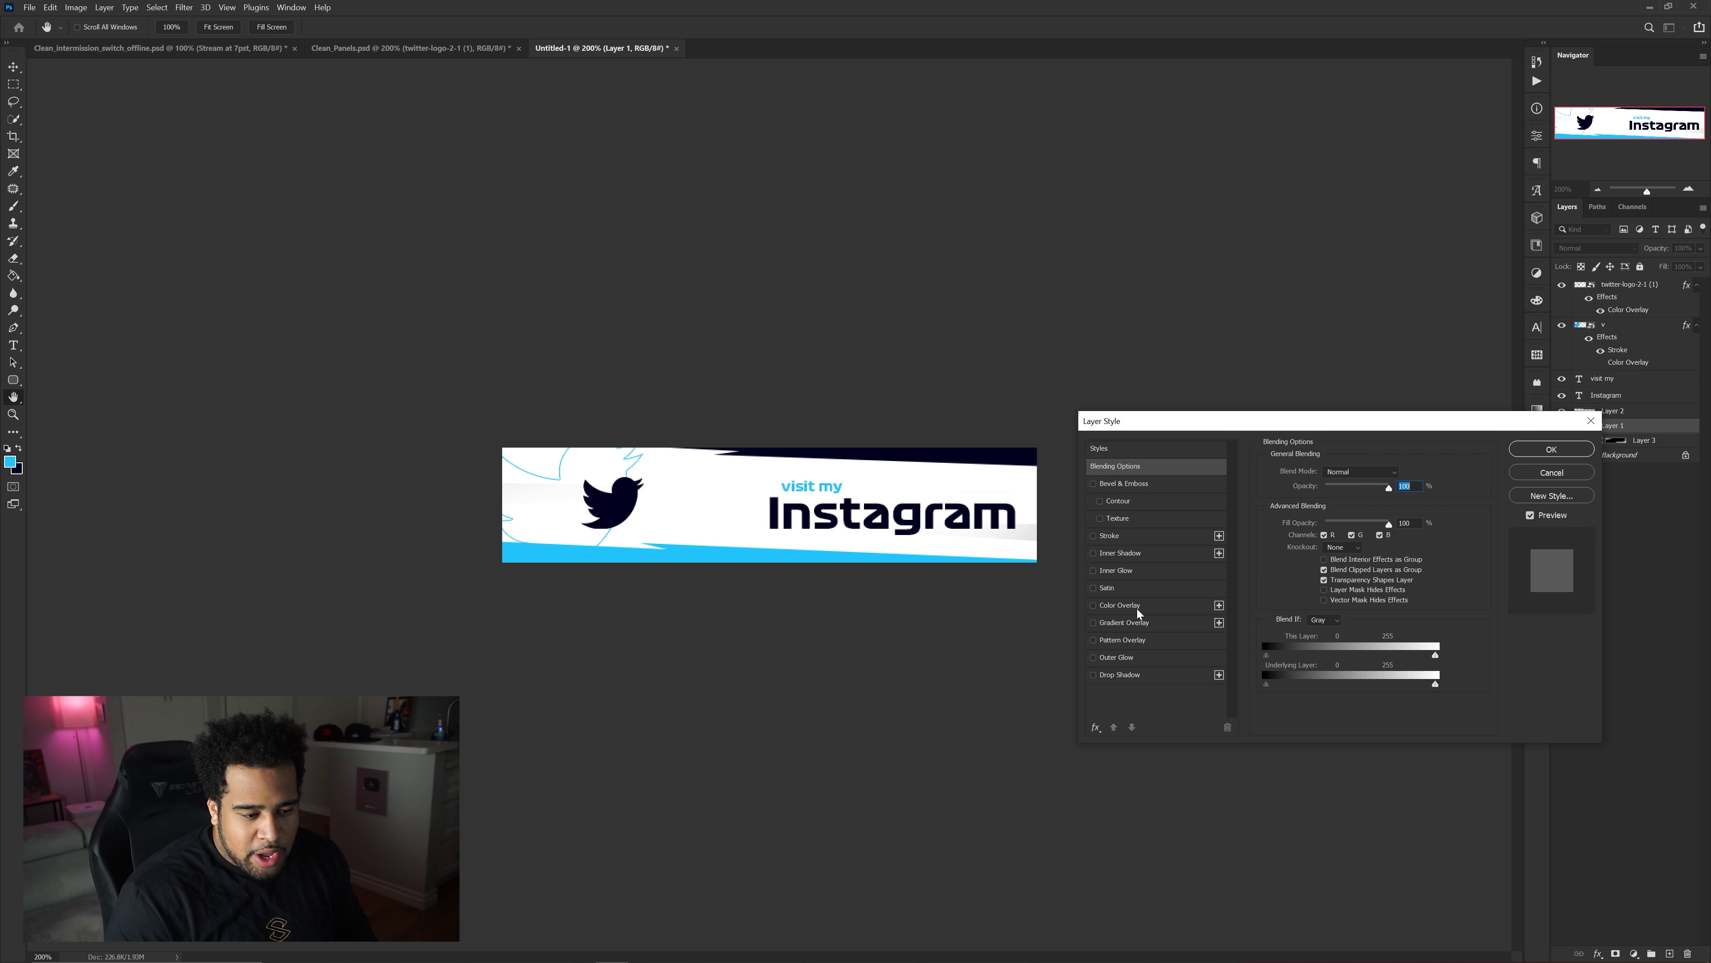
Apply an orange Color Overlay at 100% opacity to the panel's lower accent shape.
{"action": "left_click", "coordinate": [1120, 605]}
{"action": "left_click", "coordinate": [1402, 473]}
{"action": "left_click_drag", "start_coordinate": [775, 338], "coordinate": [985, 339]}
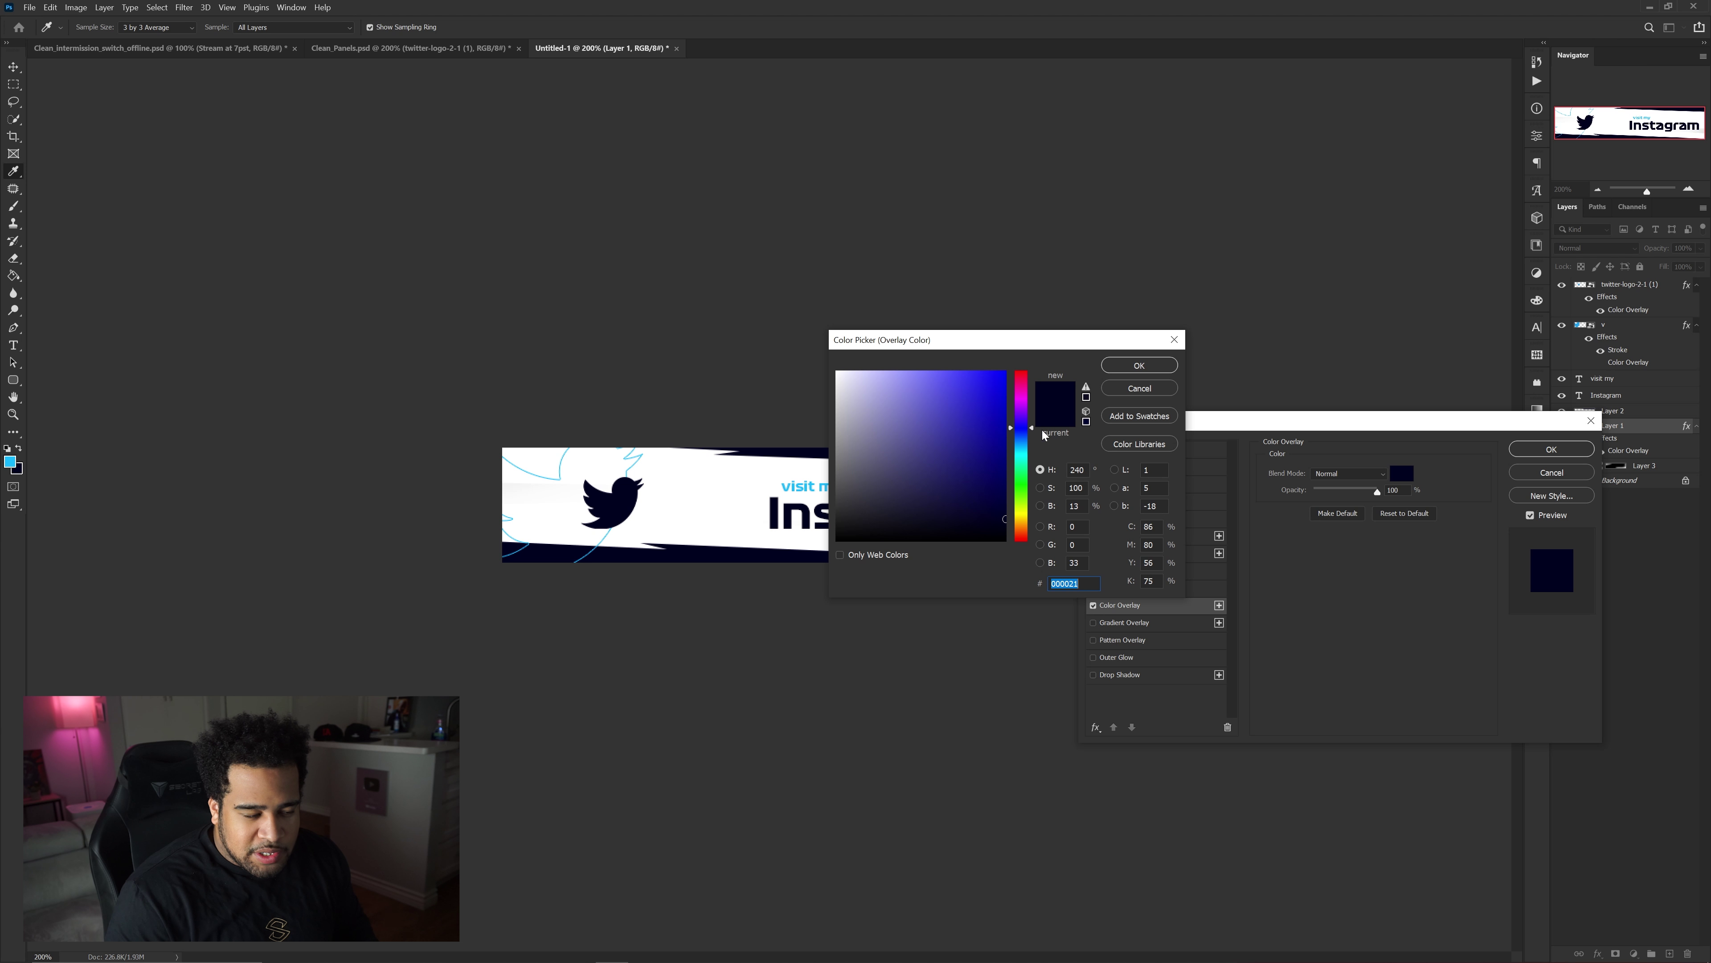
{"action": "left_click_drag", "start_coordinate": [1021, 500], "coordinate": [1024, 436]}
{"action": "left_click", "coordinate": [973, 411]}
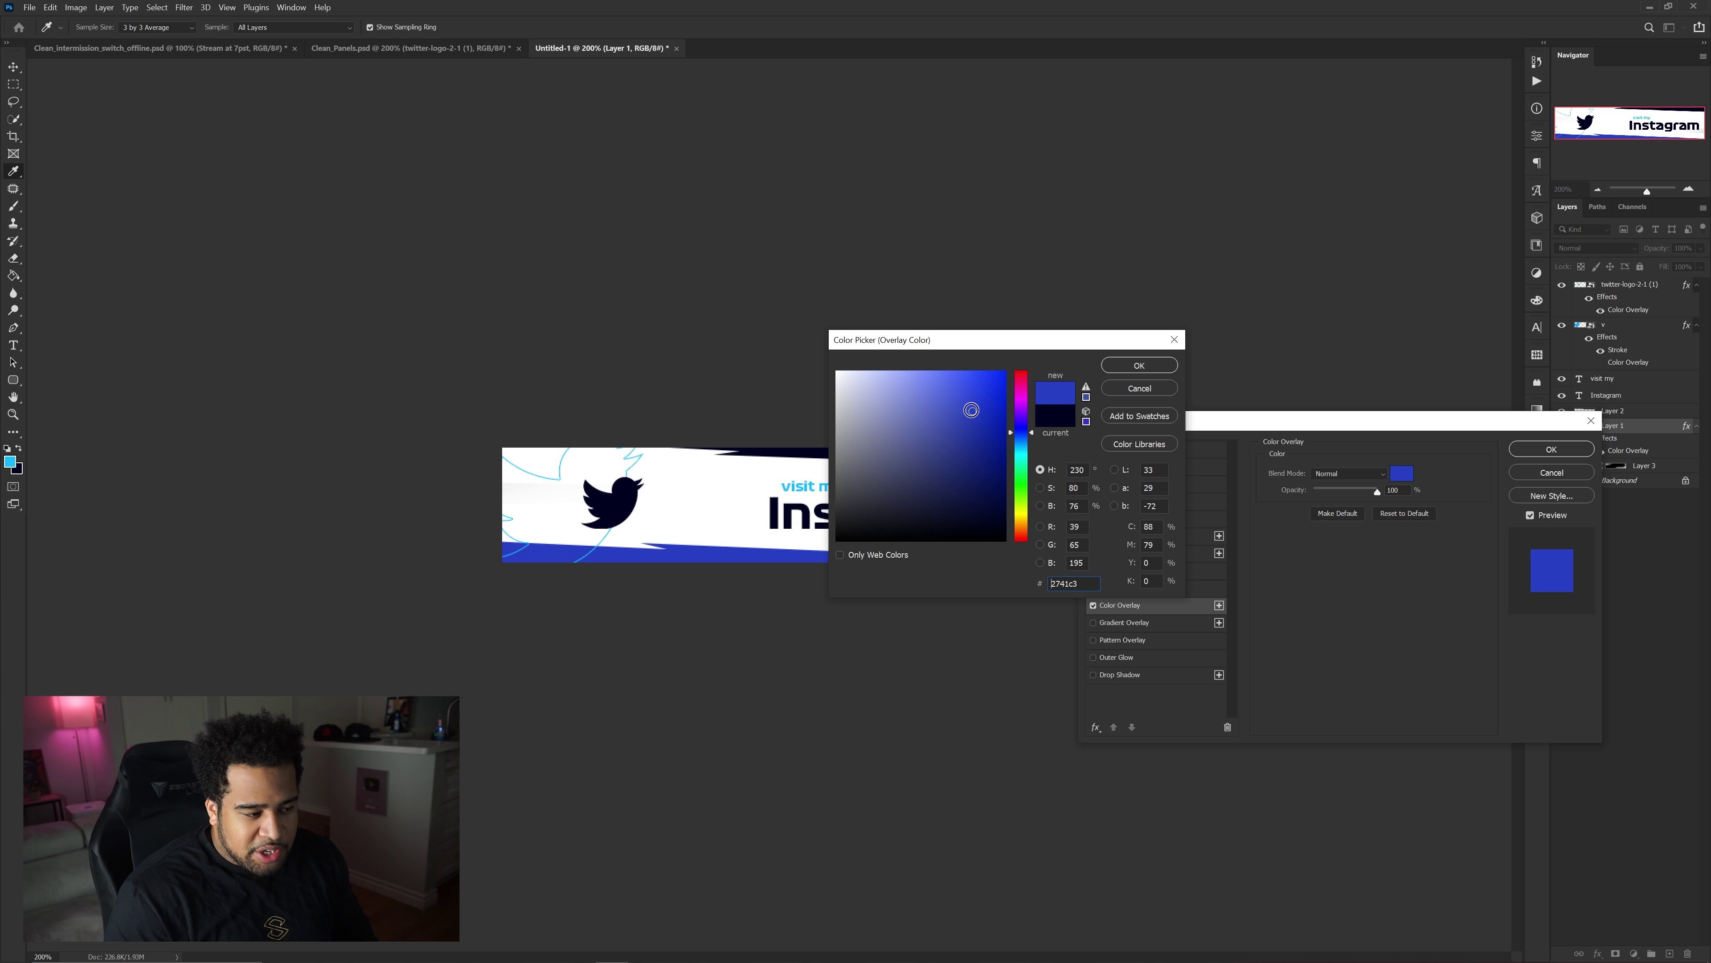
{"action": "left_click", "coordinate": [983, 386]}
{"action": "left_click", "coordinate": [1025, 533]}
{"action": "left_click", "coordinate": [1139, 365]}
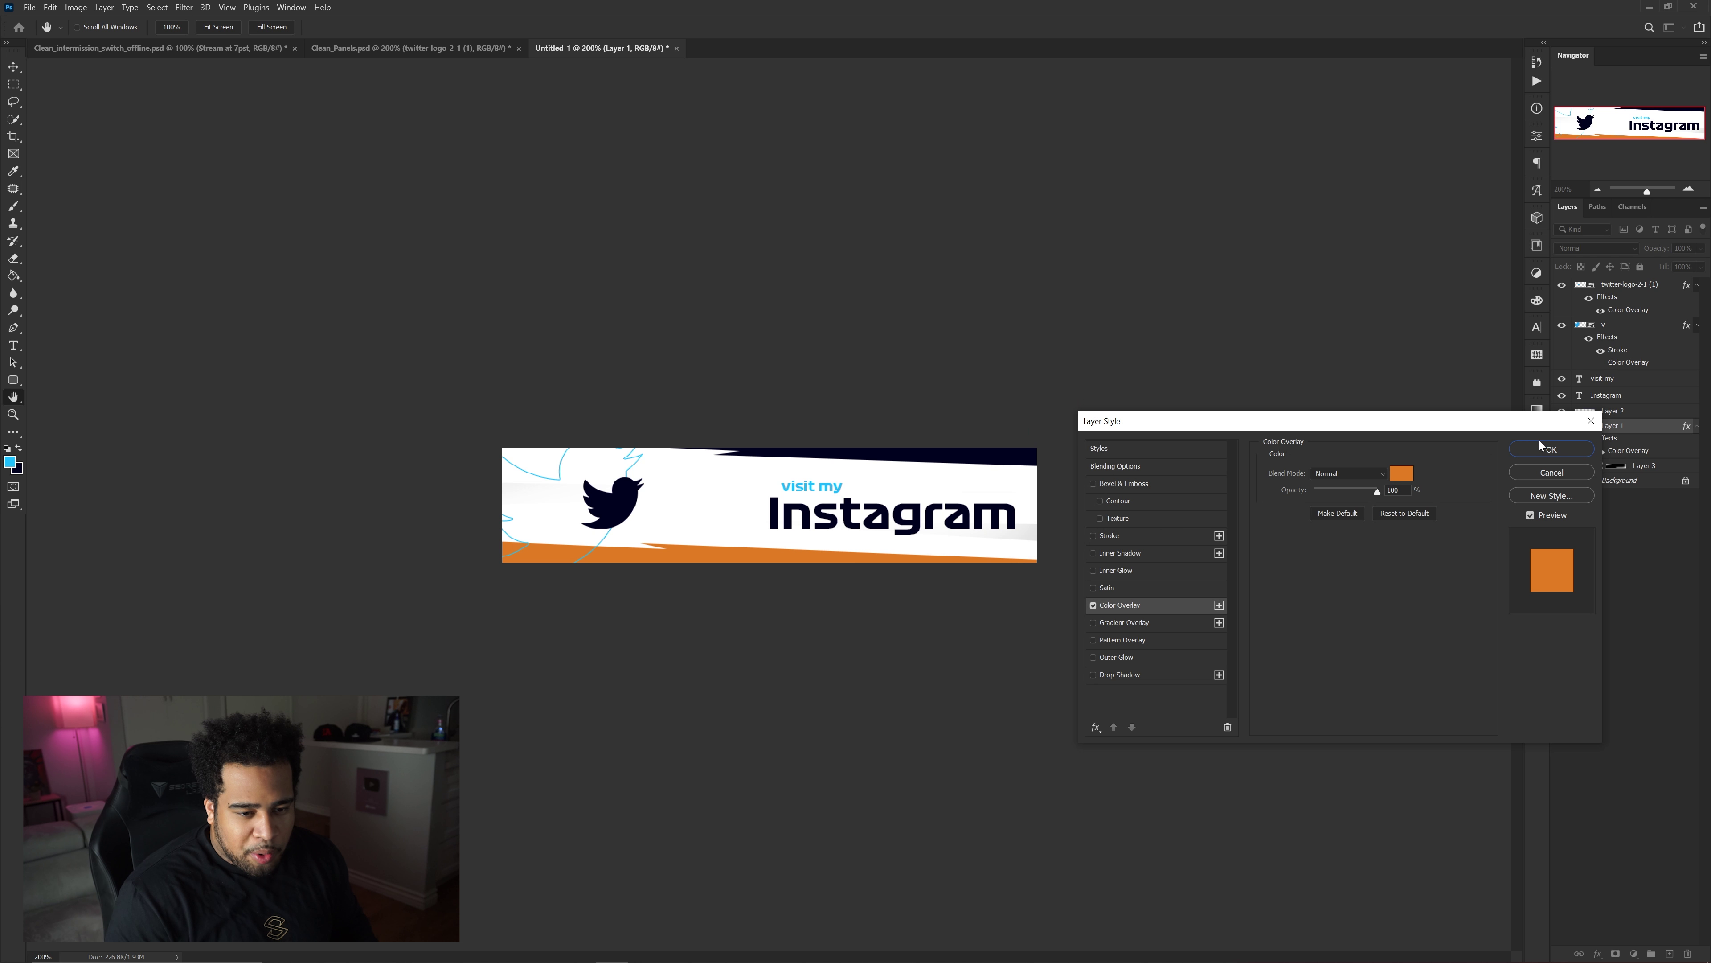
{"action": "left_click", "coordinate": [1551, 448]}
{"action": "key", "text": "v"}
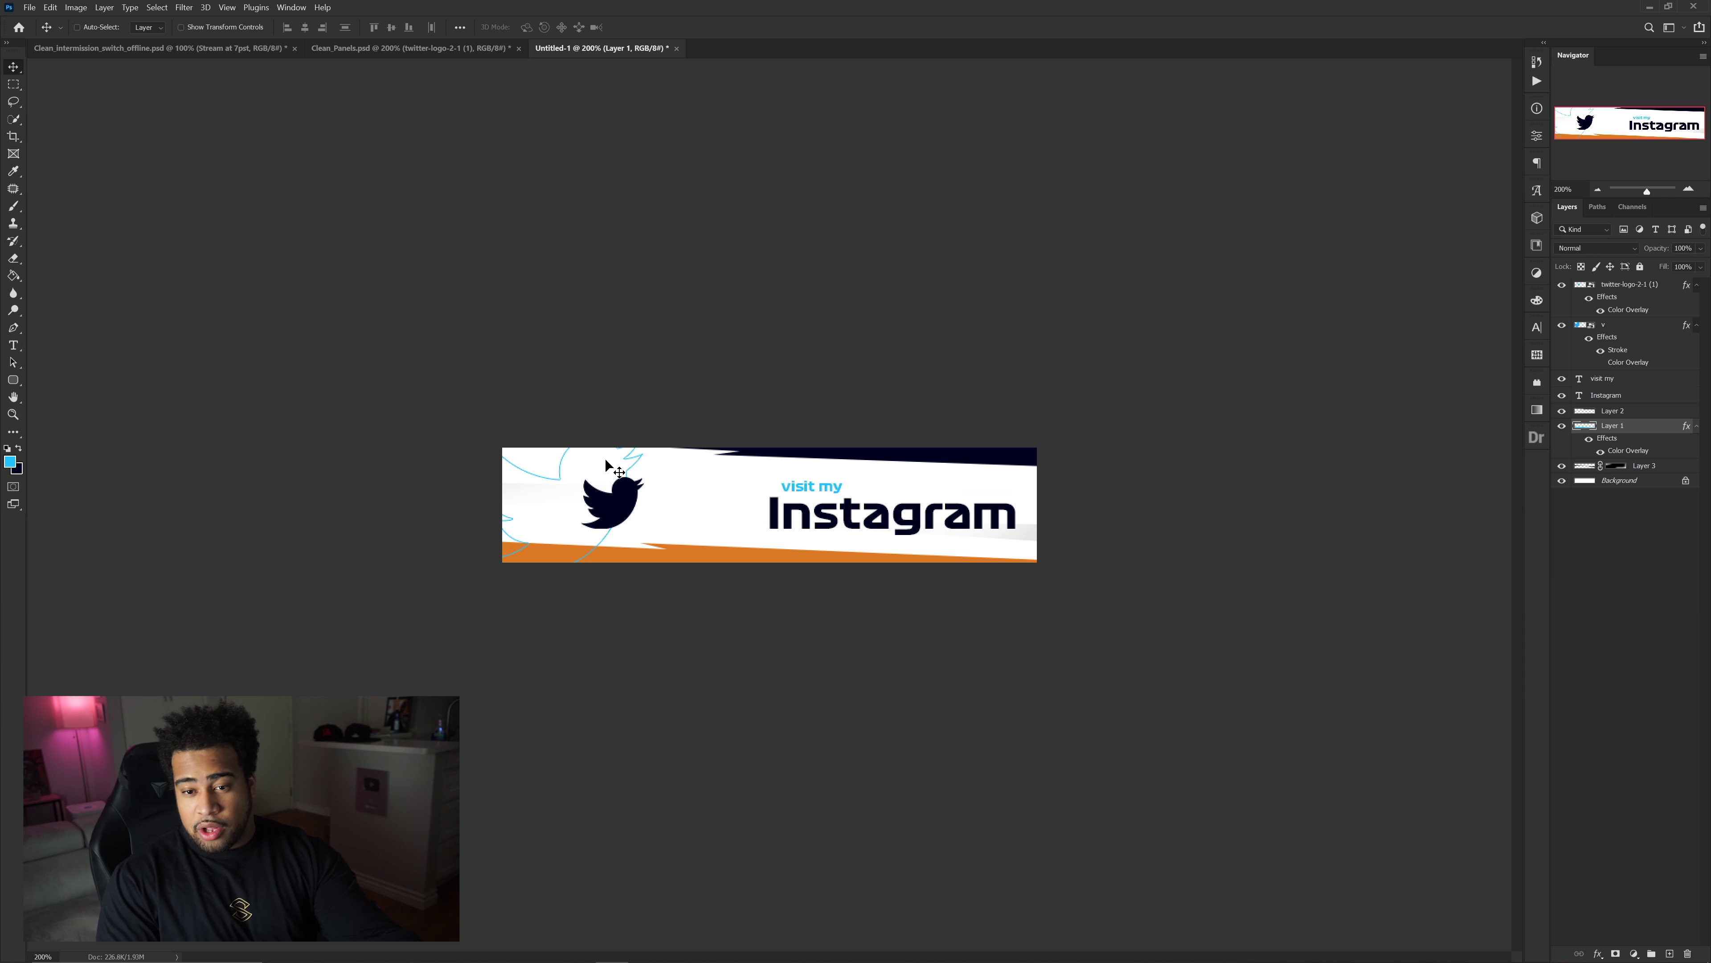